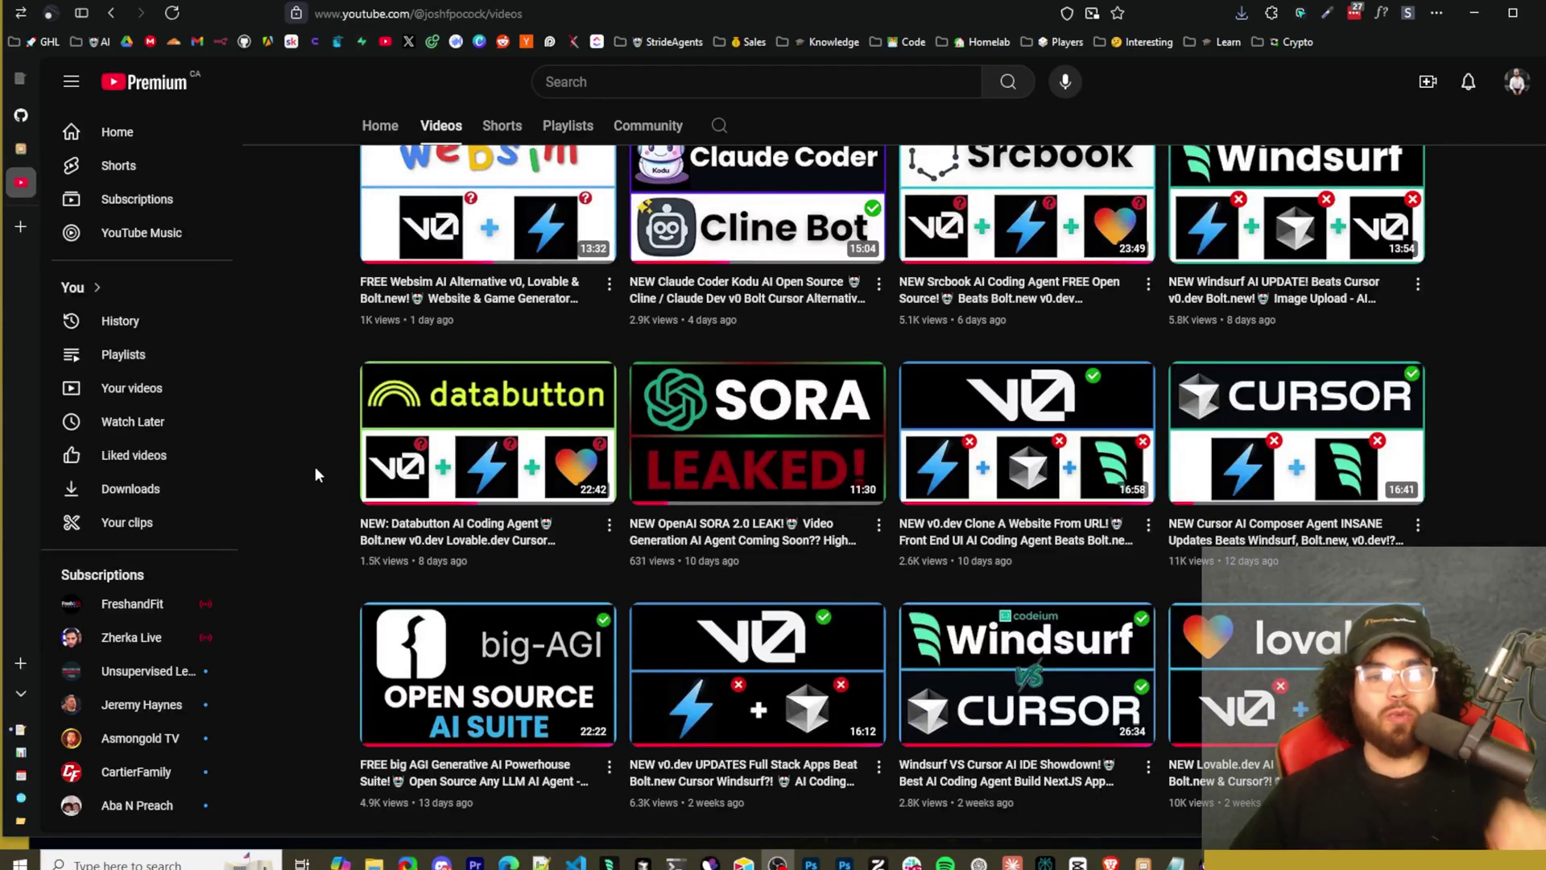
Scroll the YouTube channel's Videos grid, then switch to the Chatbox AI website tab
scroll(728, 416, up, 1)
scroll(729, 416, down, 1)
scroll(729, 417, down, 7)
scroll(811, 403, down, 4)
scroll(811, 402, down, 2)
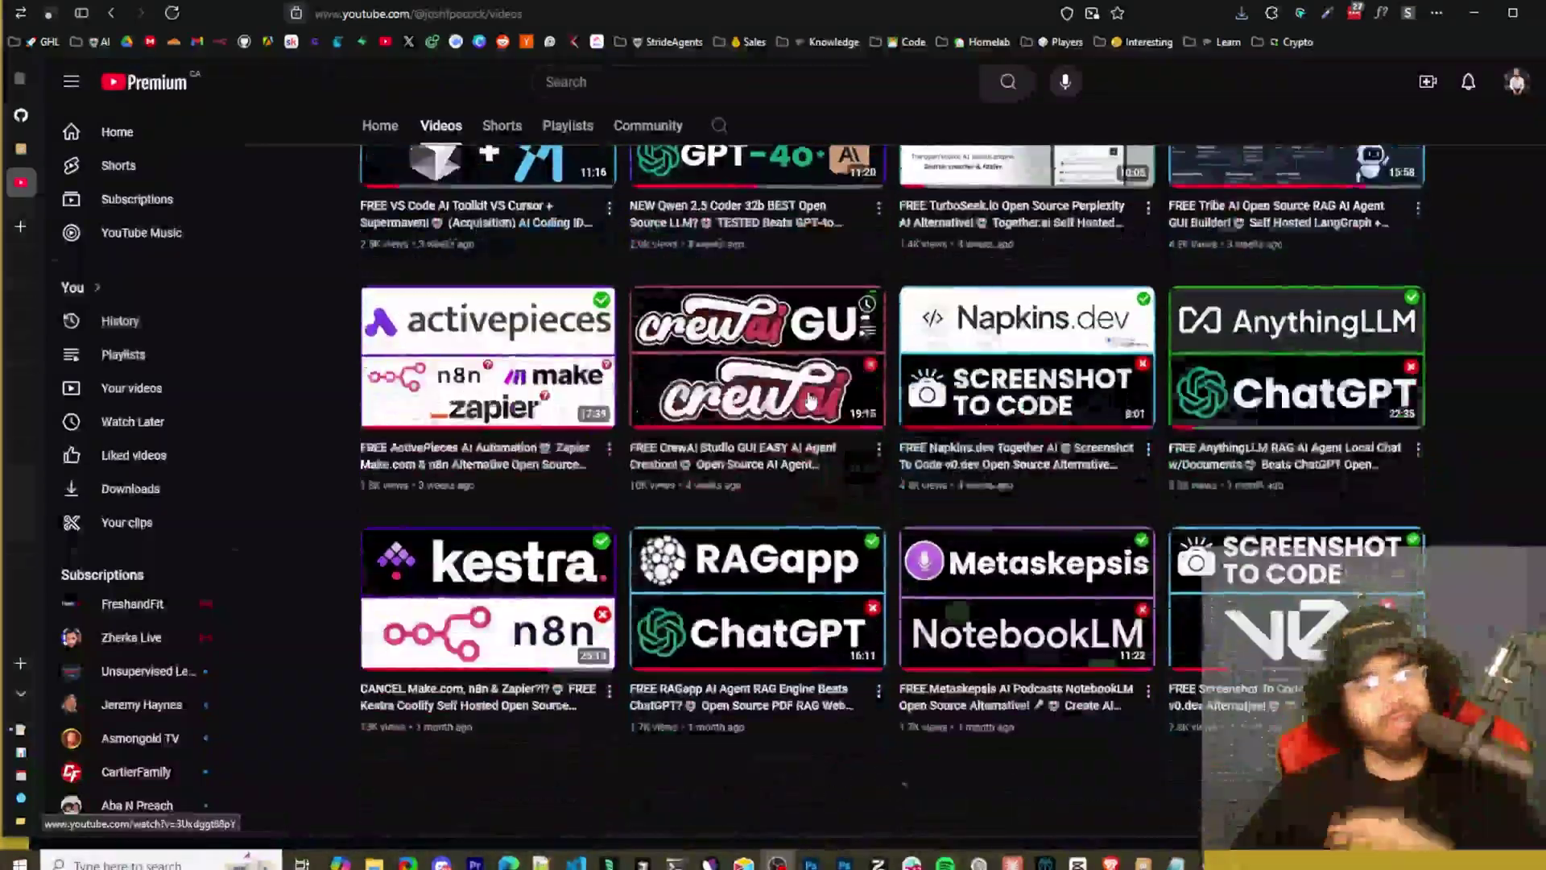
scroll(966, 415, down, 5)
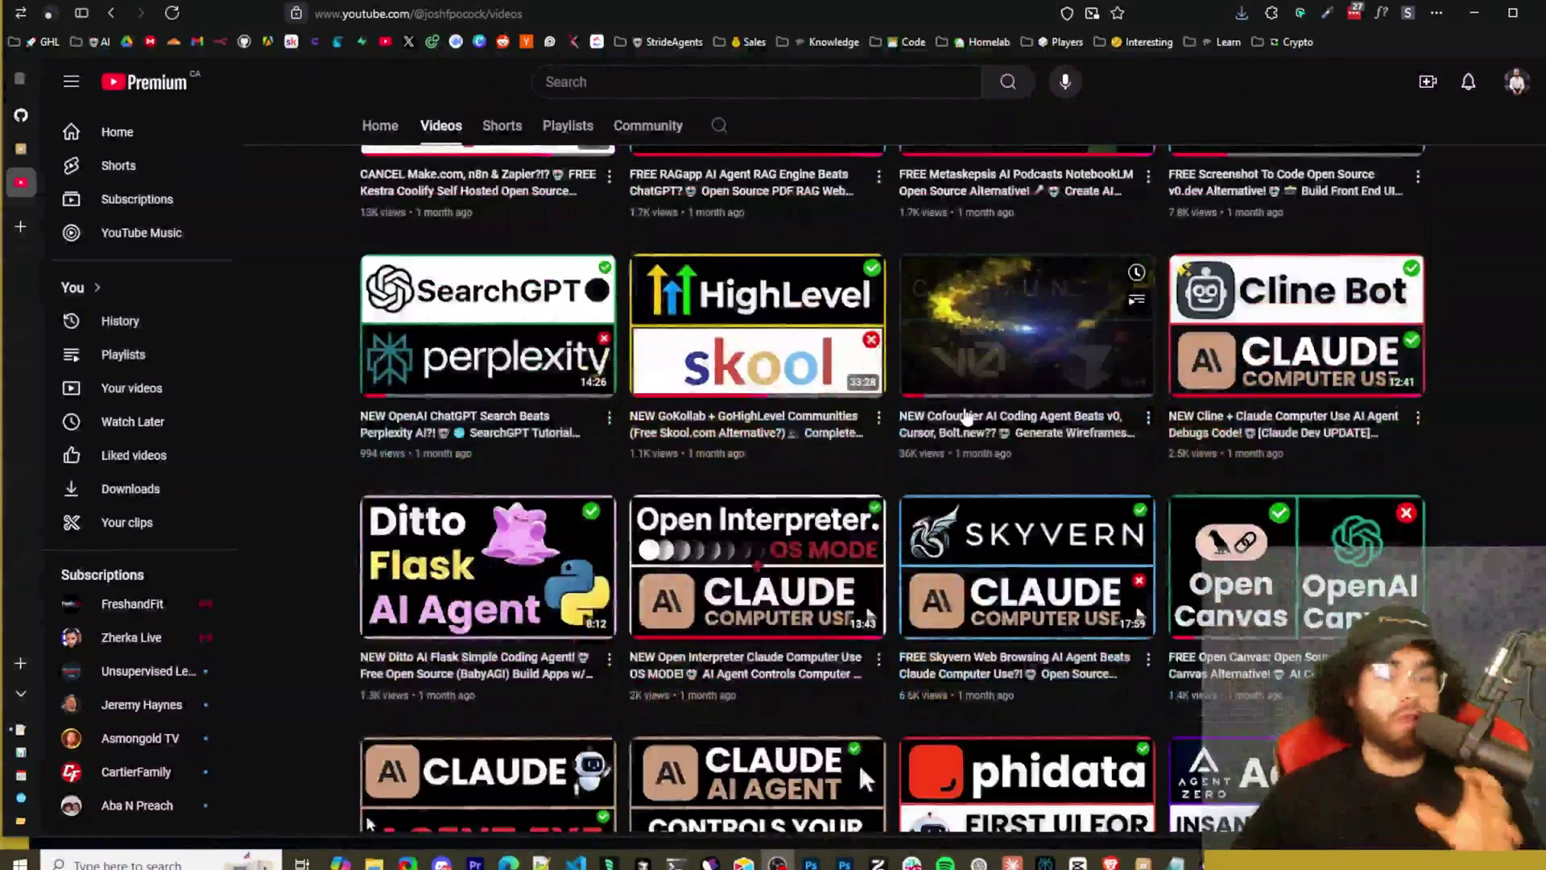
scroll(966, 415, up, 2)
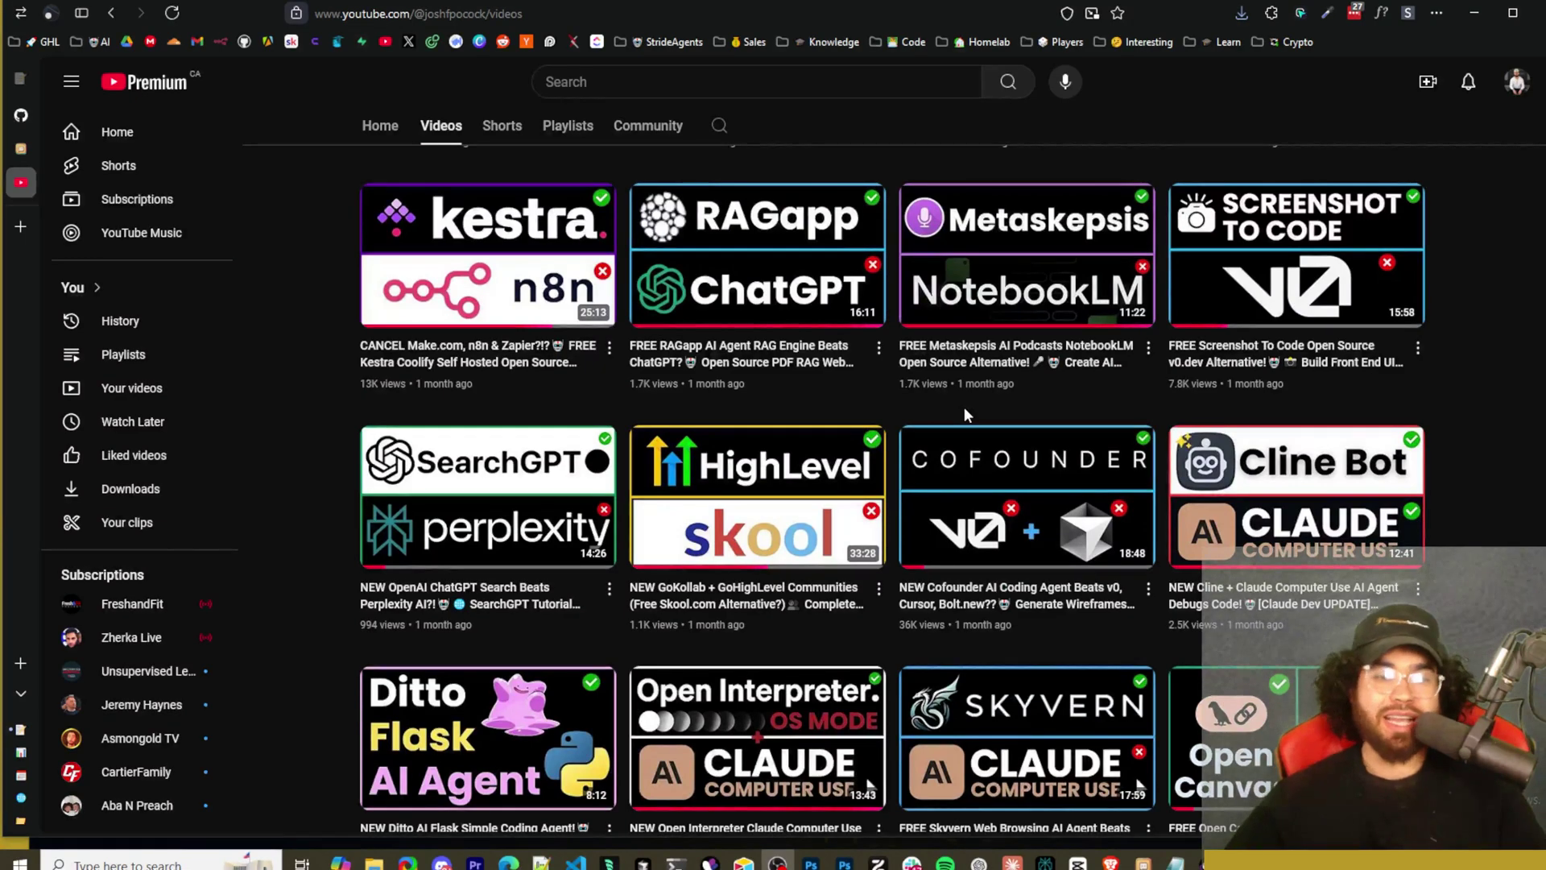
click(117, 157)
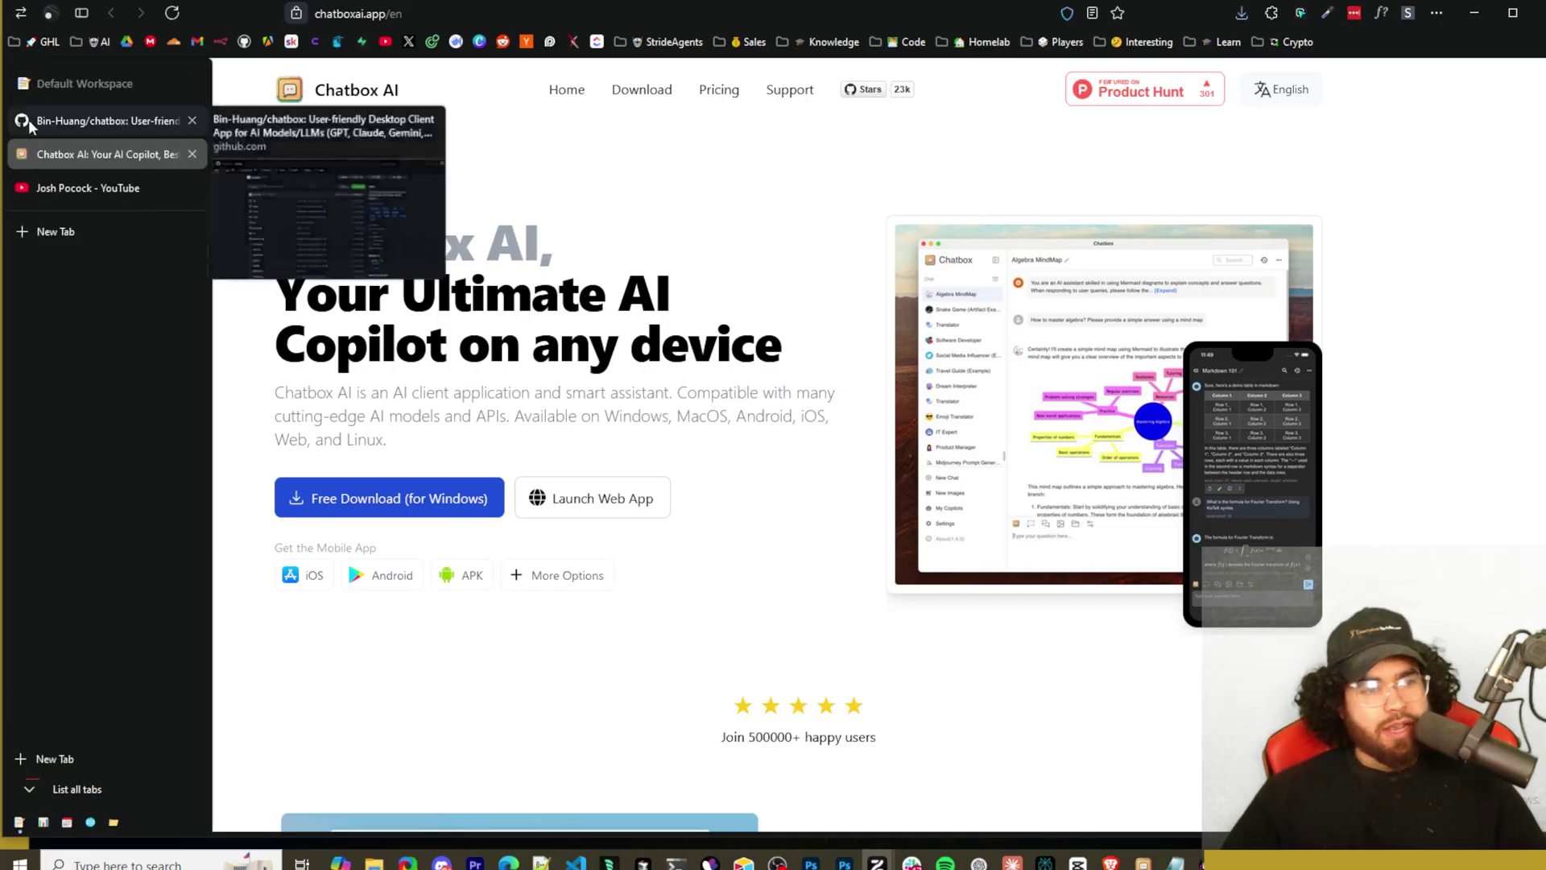
Look through the download section of the Chatbox GitHub repository README
click(27, 119)
scroll(445, 297, down, 15)
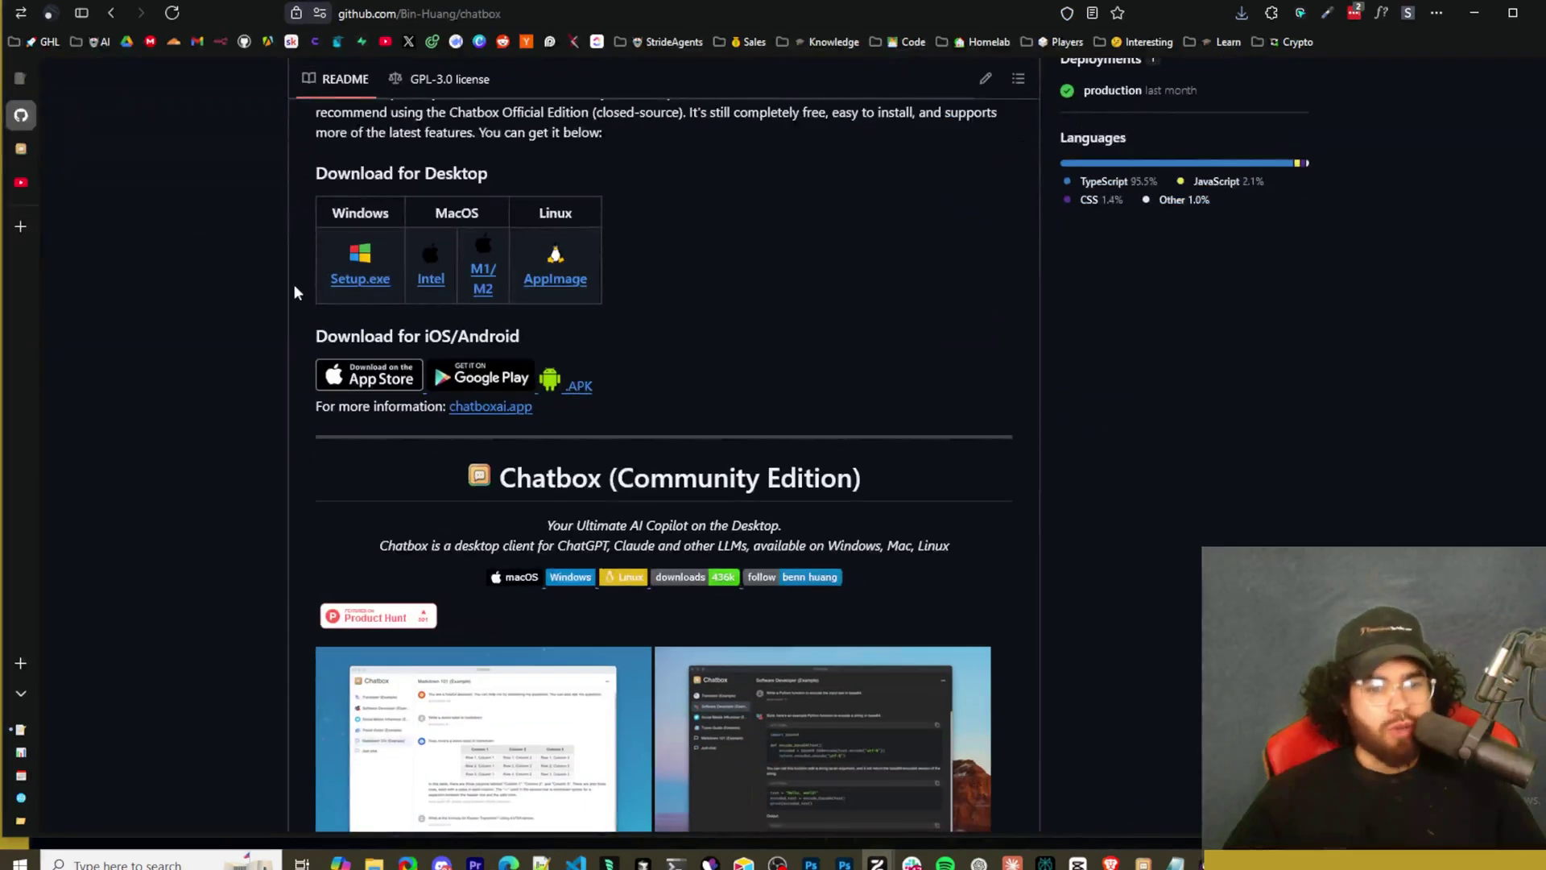
scroll(295, 294, down, 2)
scroll(374, 288, down, 2)
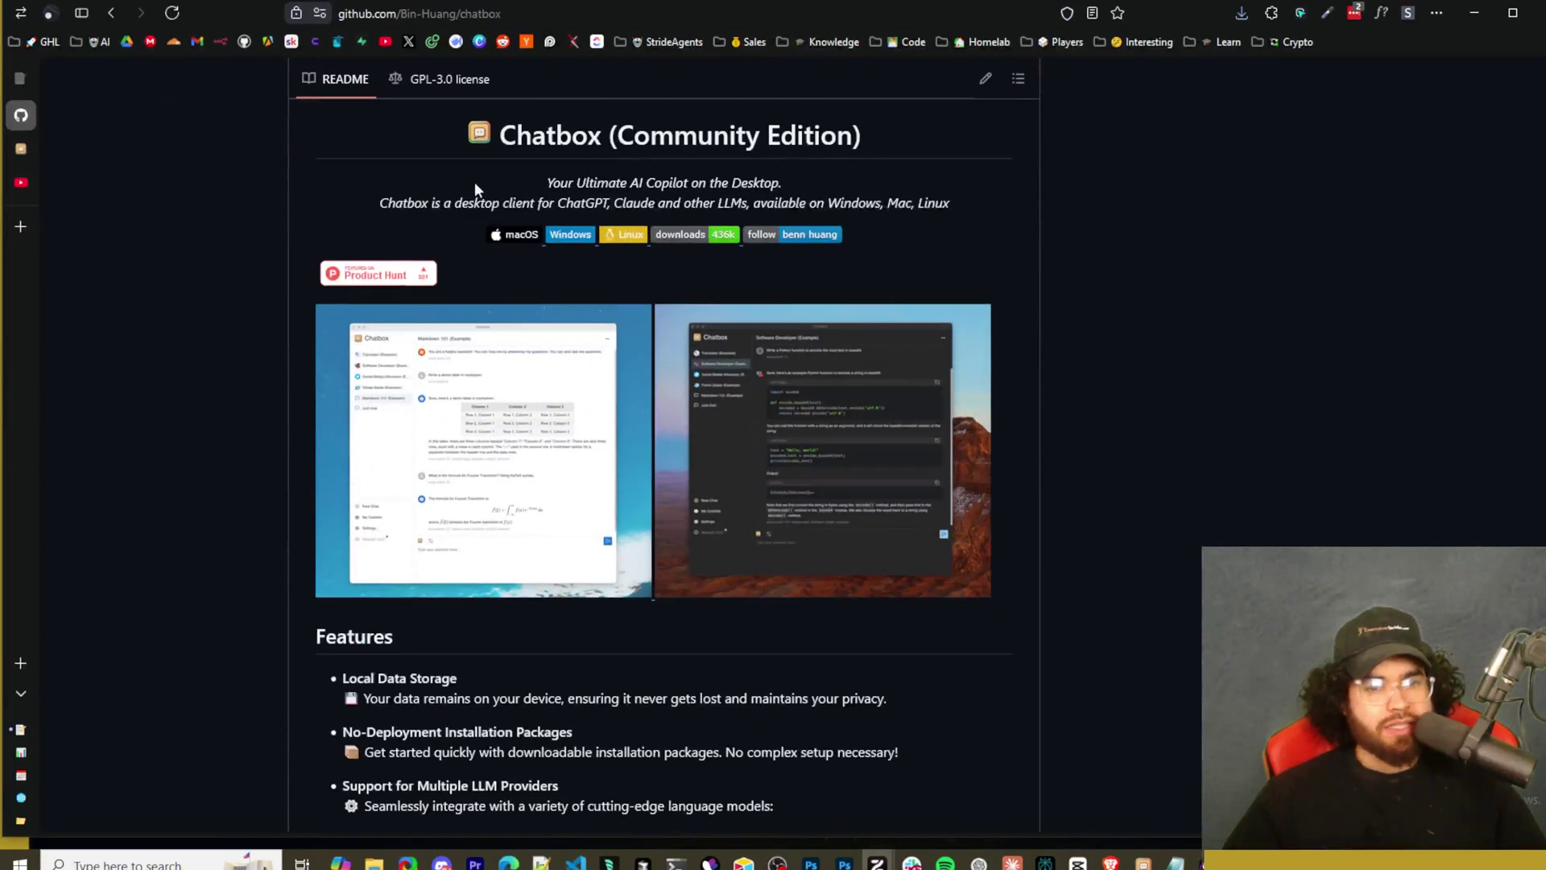
Open the More Options download list on chatboxai.app, then go back to the home page
click(45, 148)
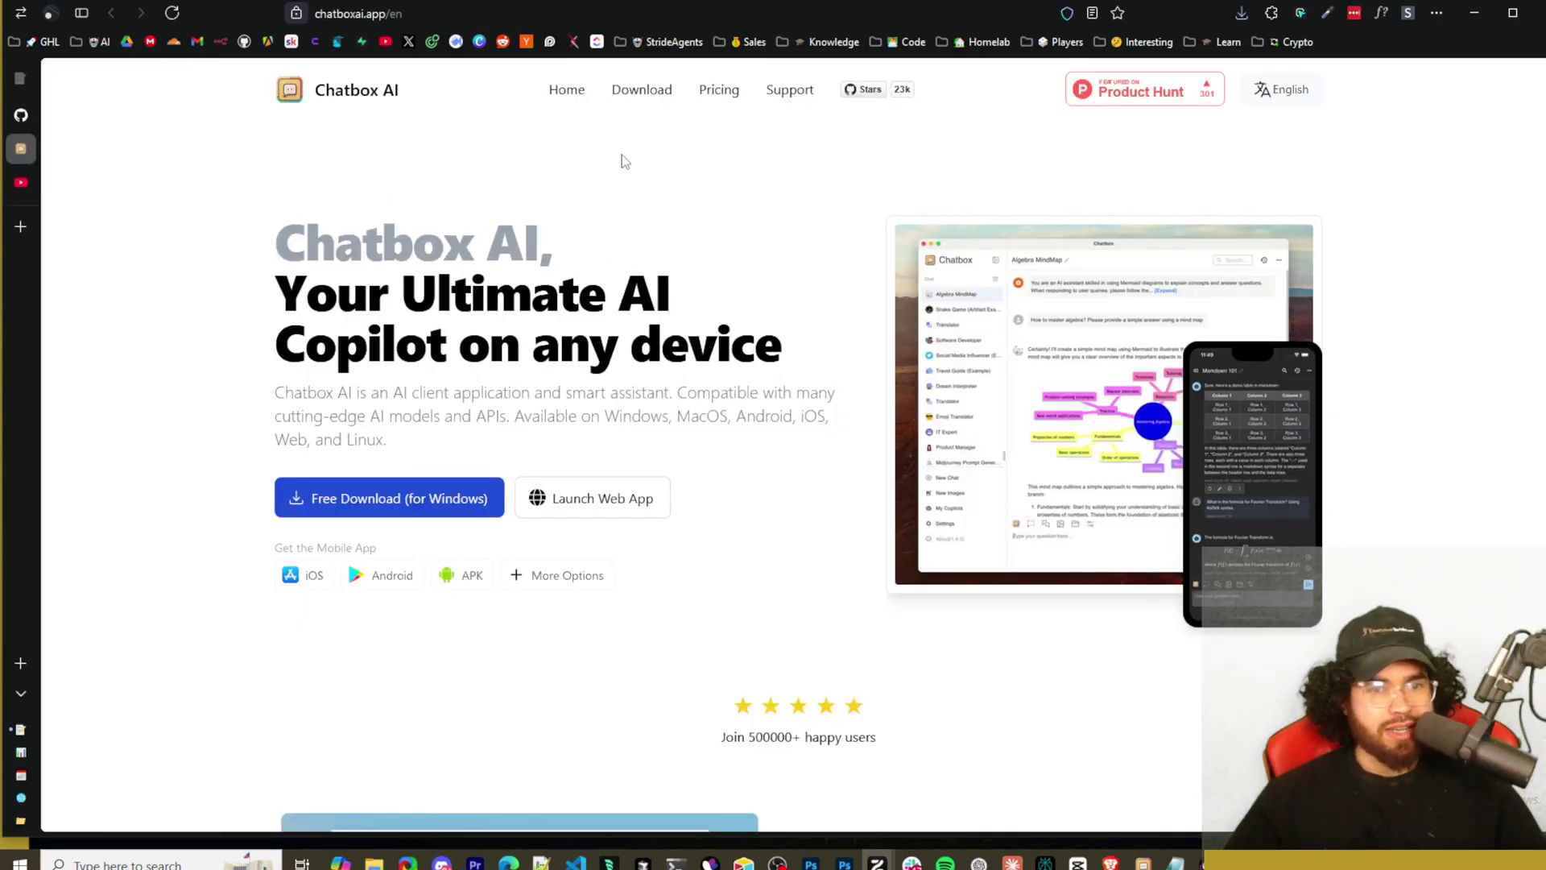
scroll(566, 356, down, 2)
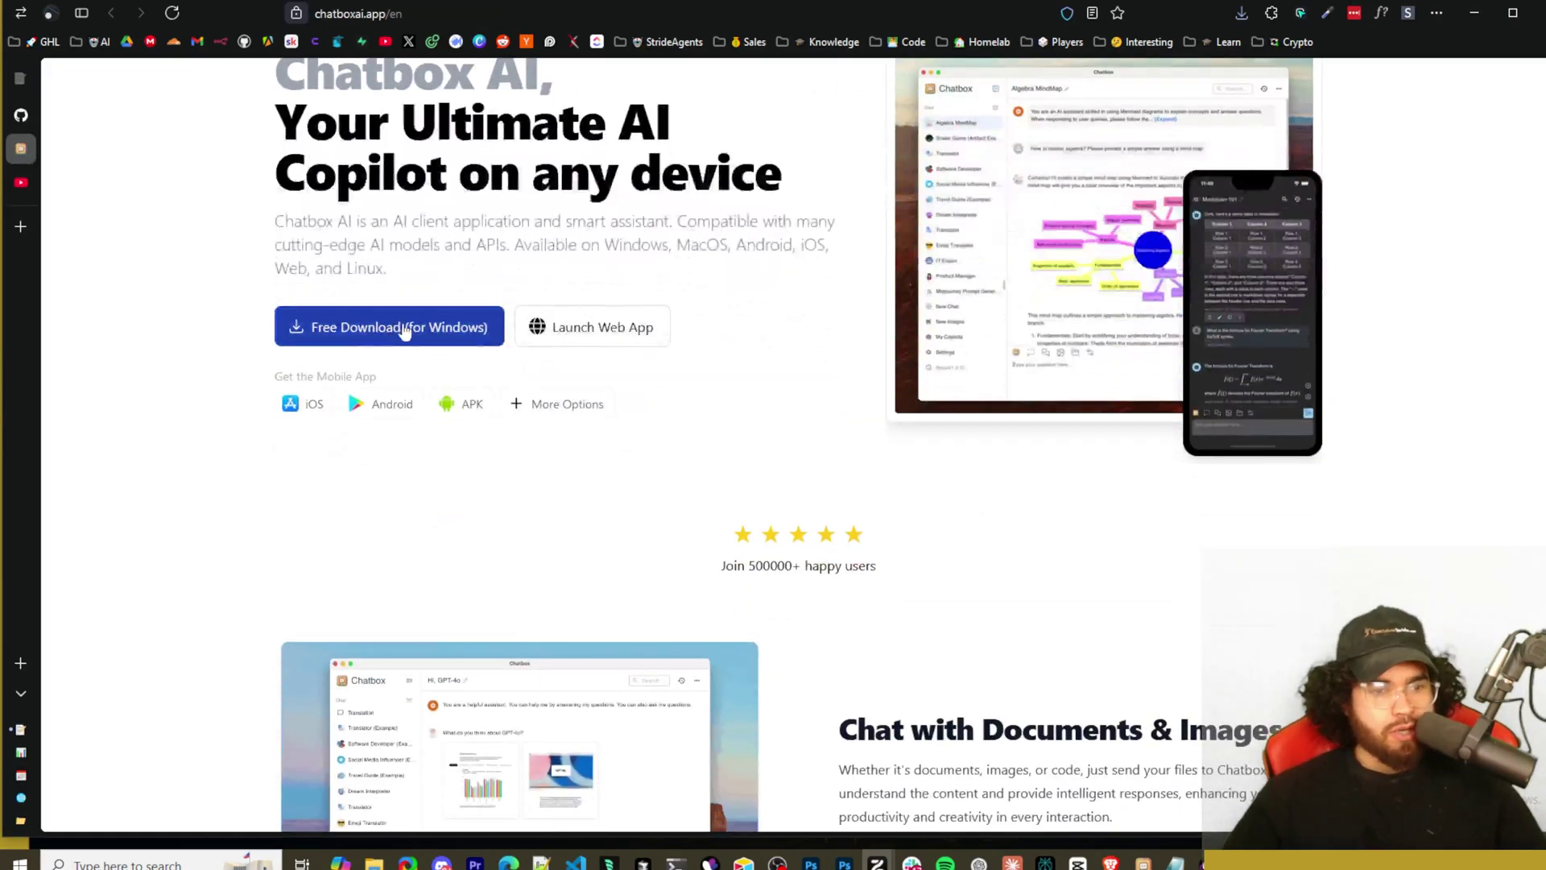
scroll(461, 352, up, 2)
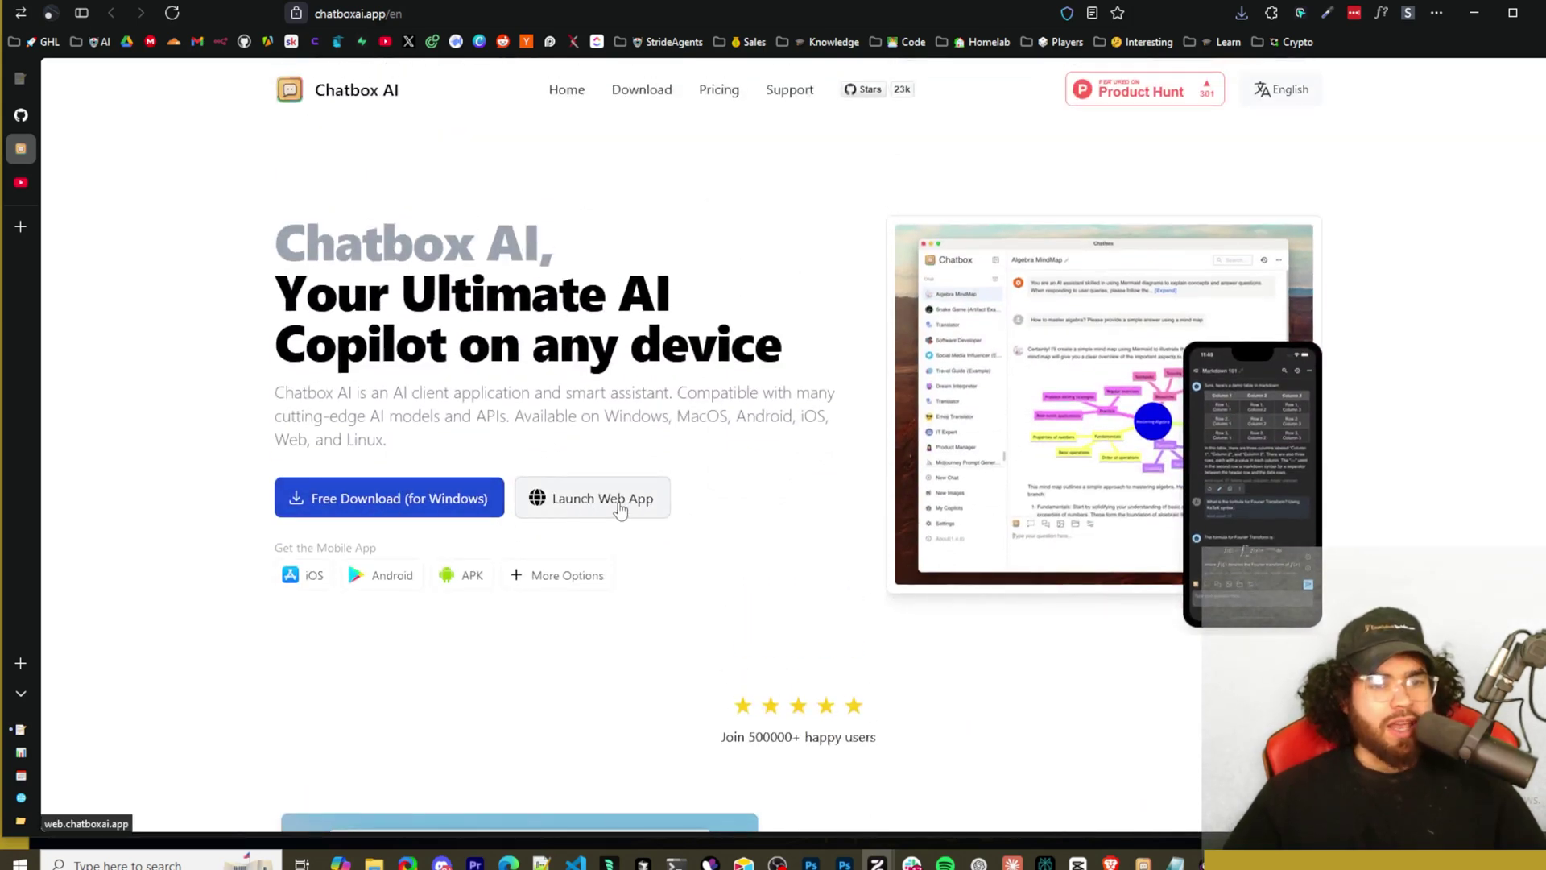
scroll(596, 519, down, 1)
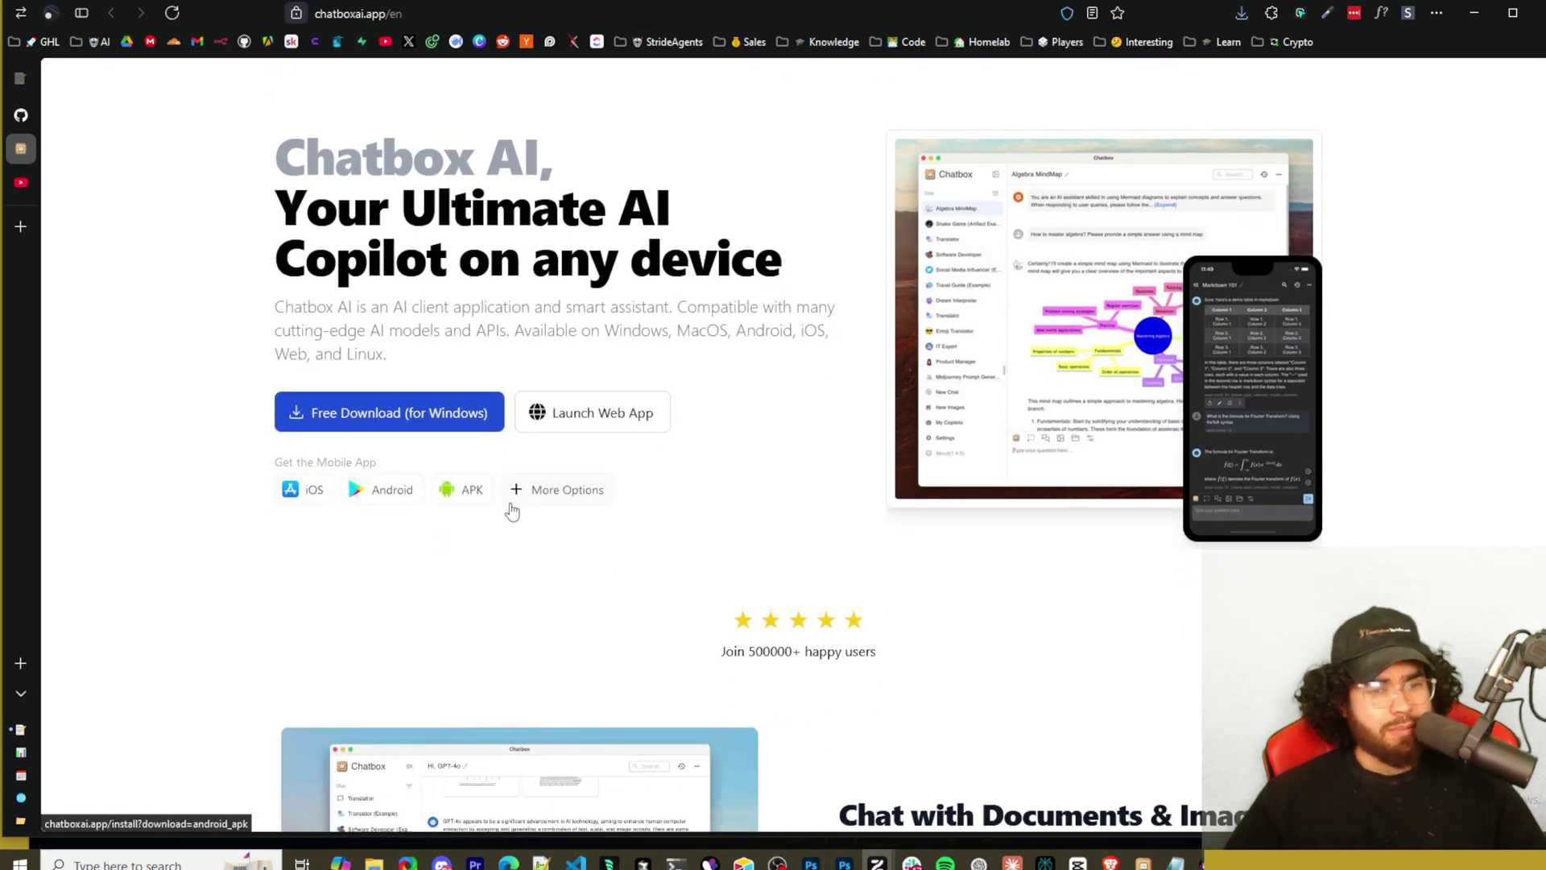
click(548, 502)
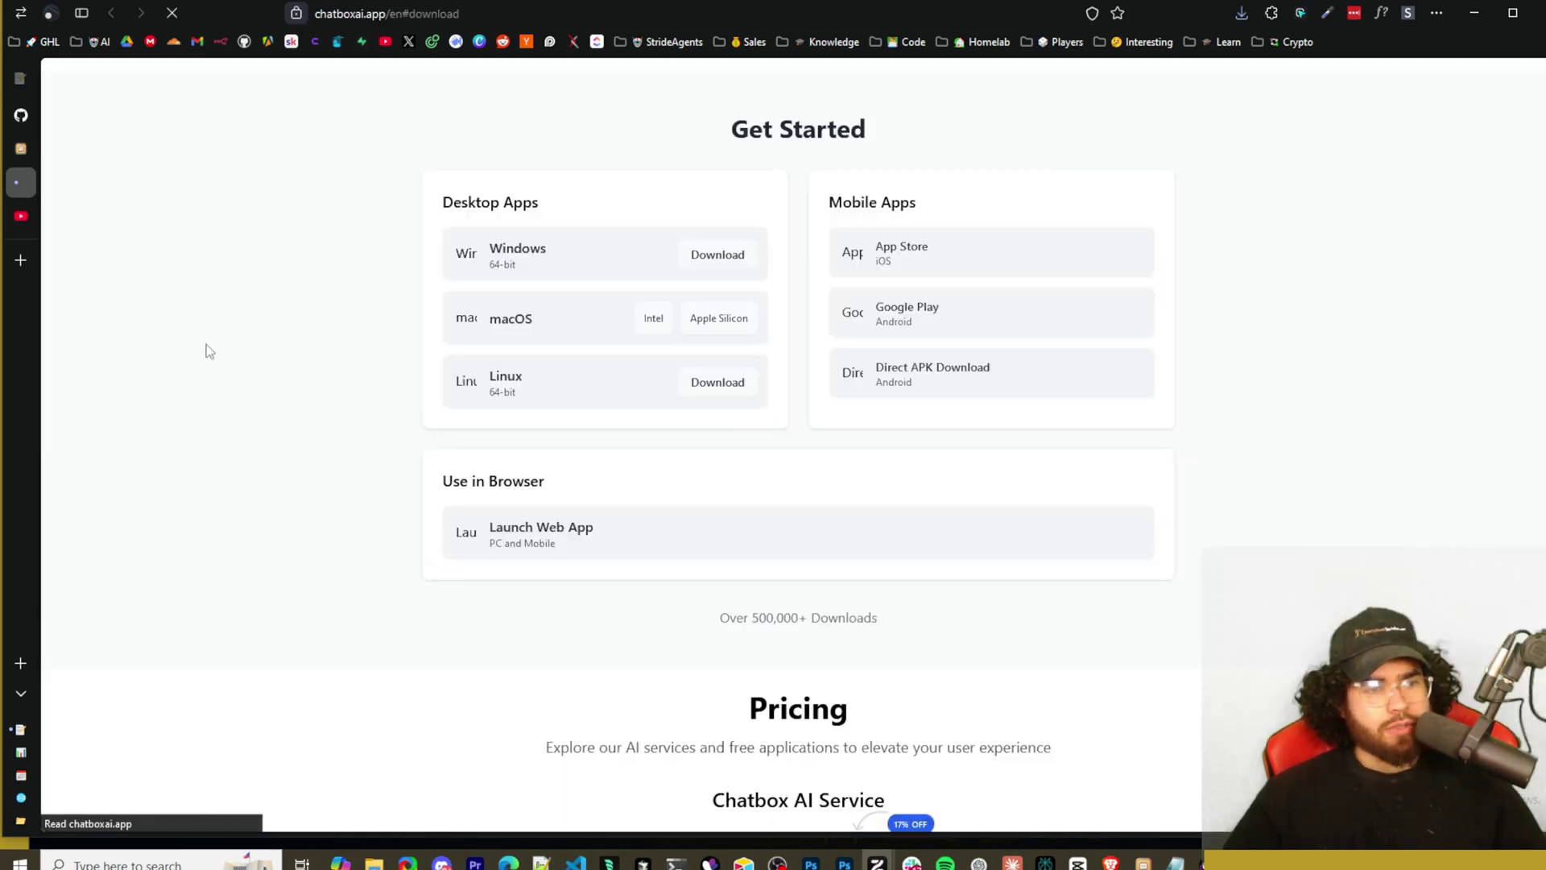
click(650, 328)
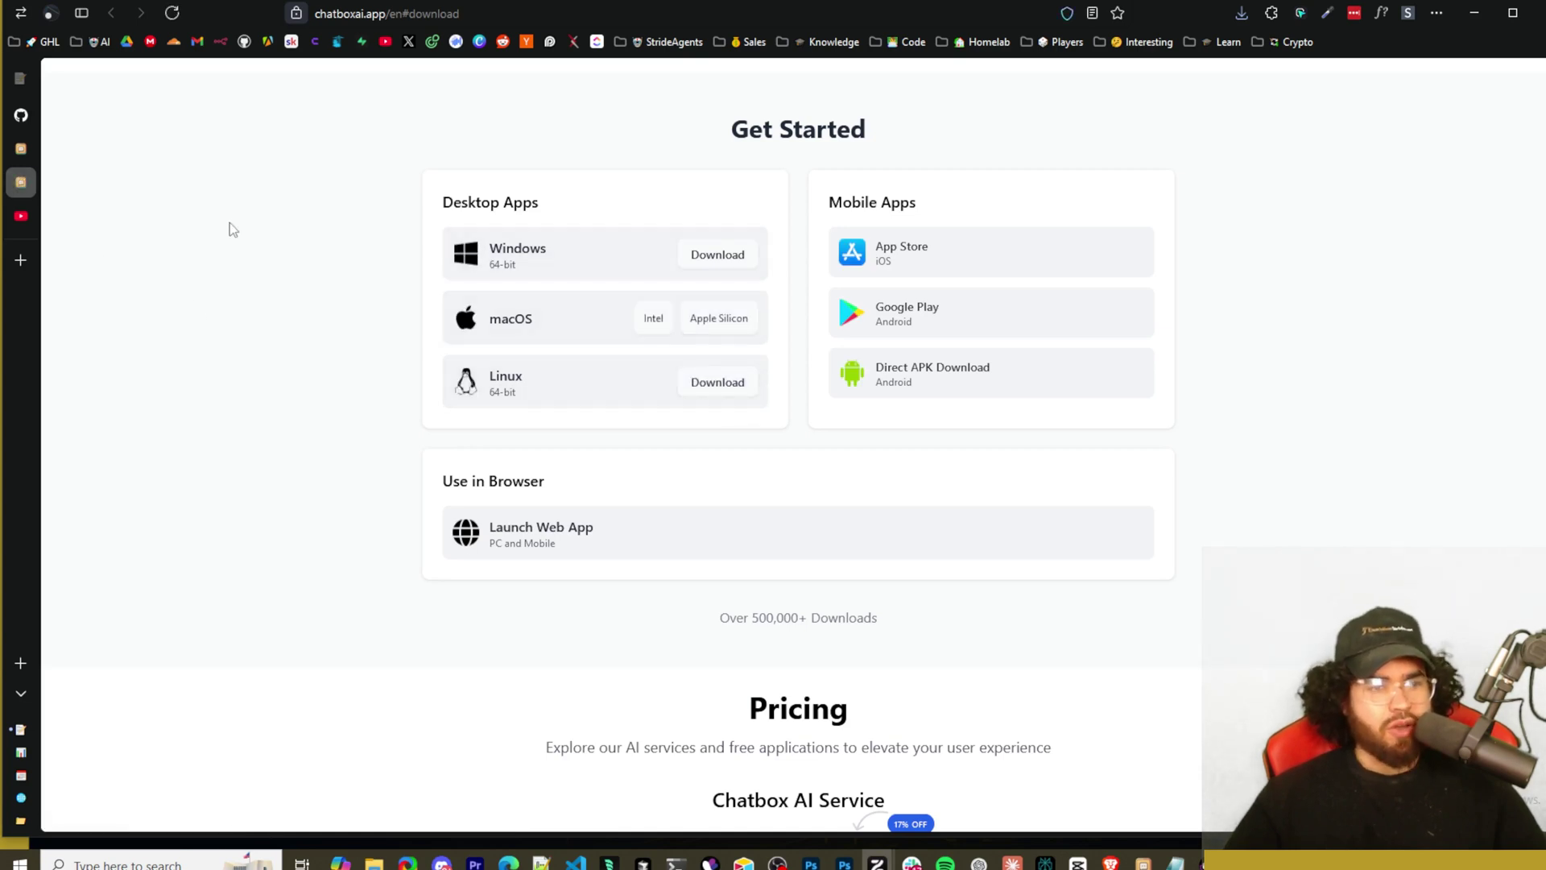
mouse_move(32, 176)
click(49, 151)
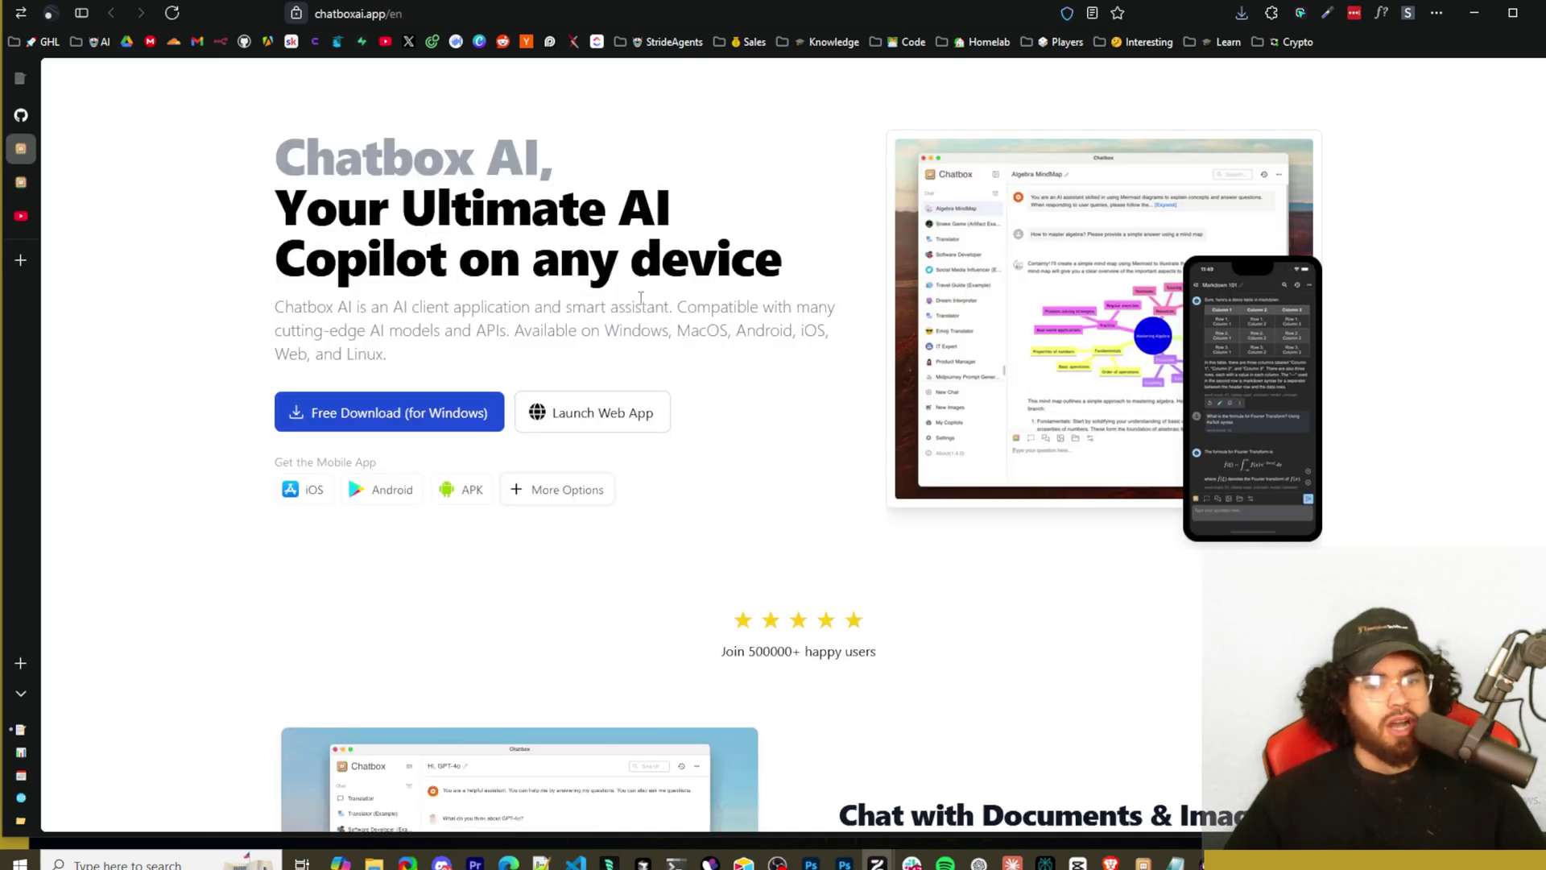
Scroll down the Chatbox AI home page past the happy-users count into the feature sections
scroll(727, 338, down, 2)
drag(748, 394, 852, 395)
scroll(900, 435, down, 3)
scroll(898, 433, down, 2)
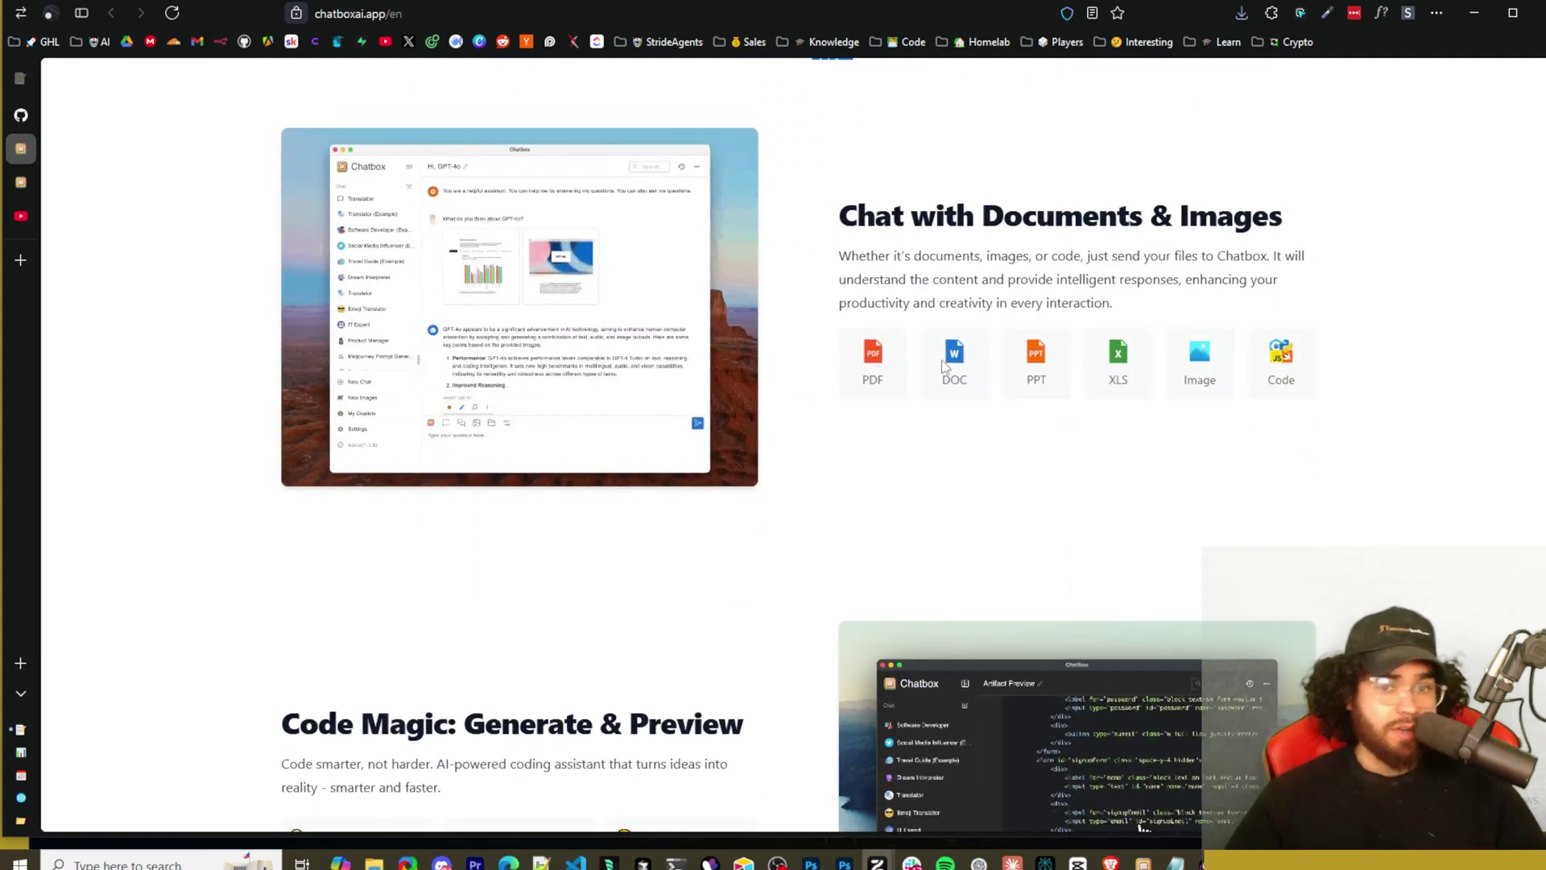
drag(944, 217, 1189, 214)
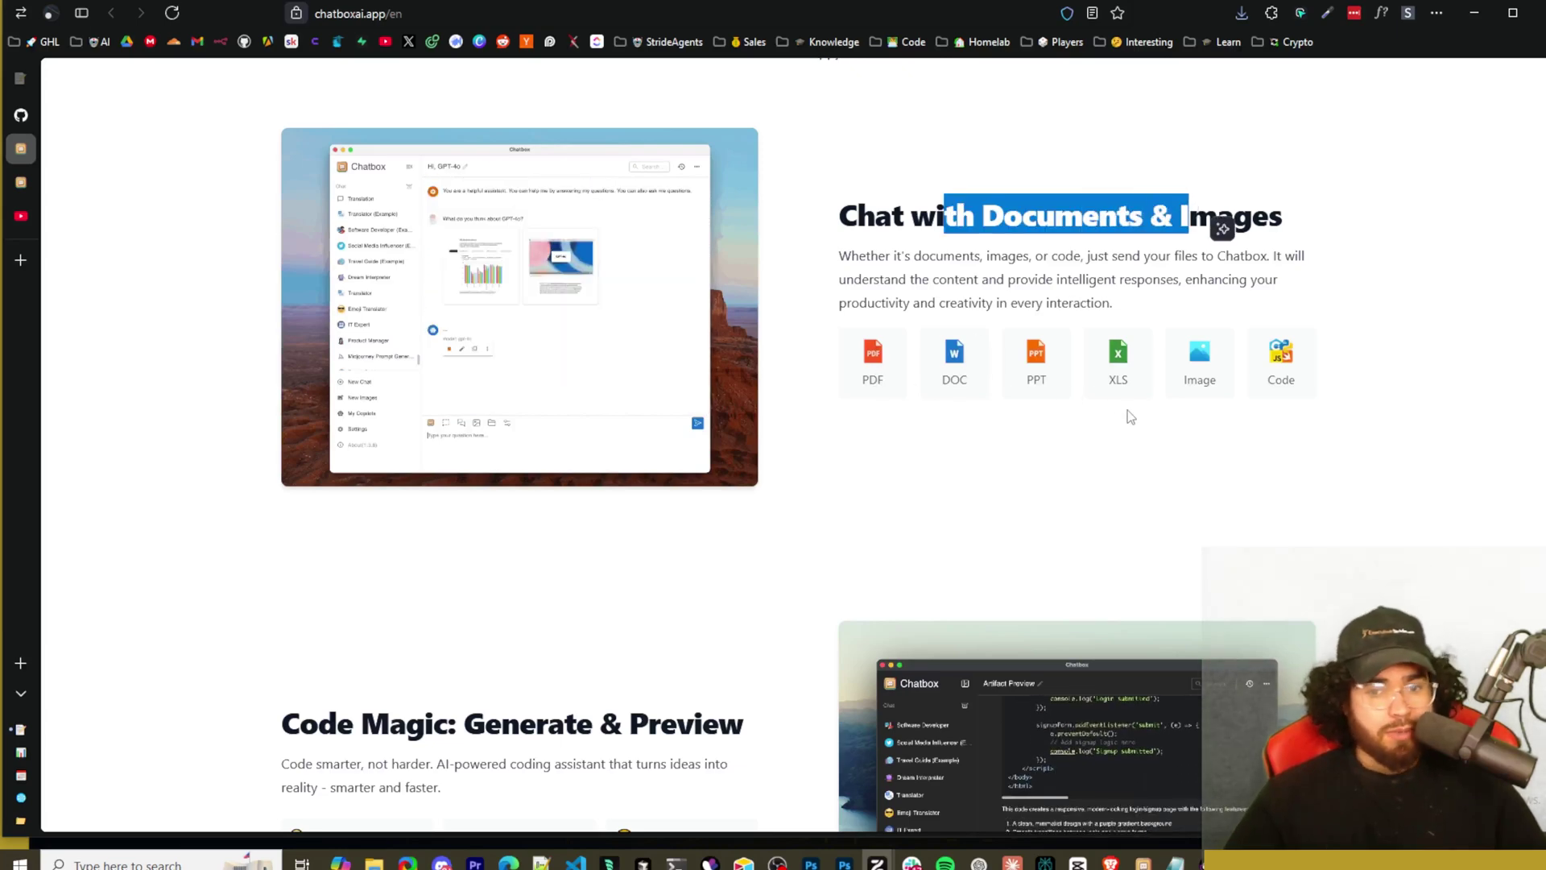
scroll(1366, 486, down, 3)
scroll(1006, 479, down, 3)
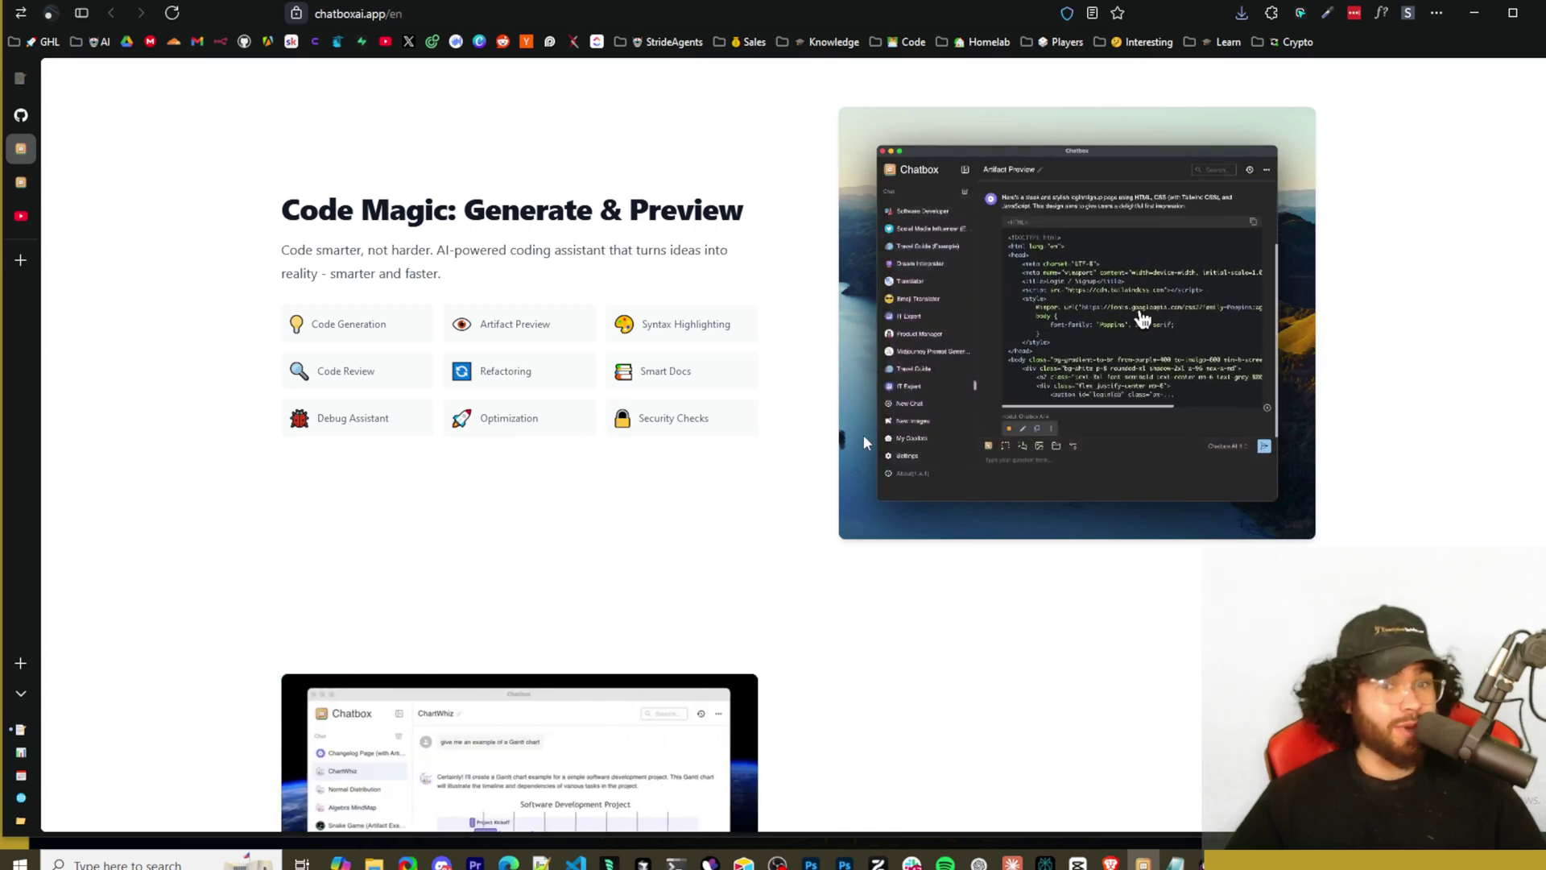
scroll(720, 471, down, 4)
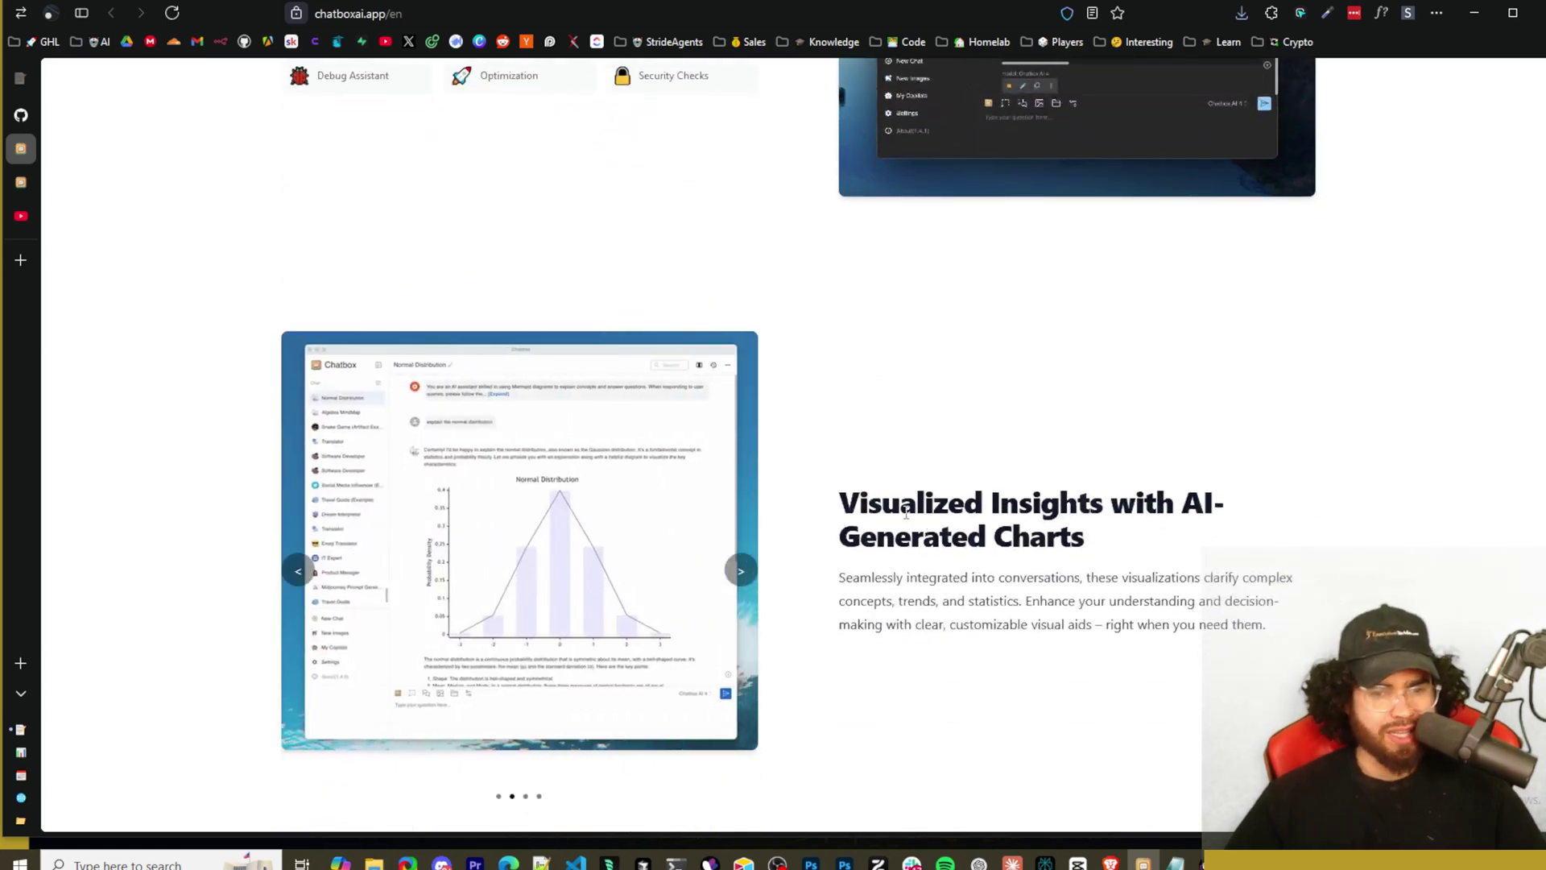
Page back and forth through the Visualized Insights chart examples, then continue to AI-Powered Image Creation
drag(924, 505, 1089, 506)
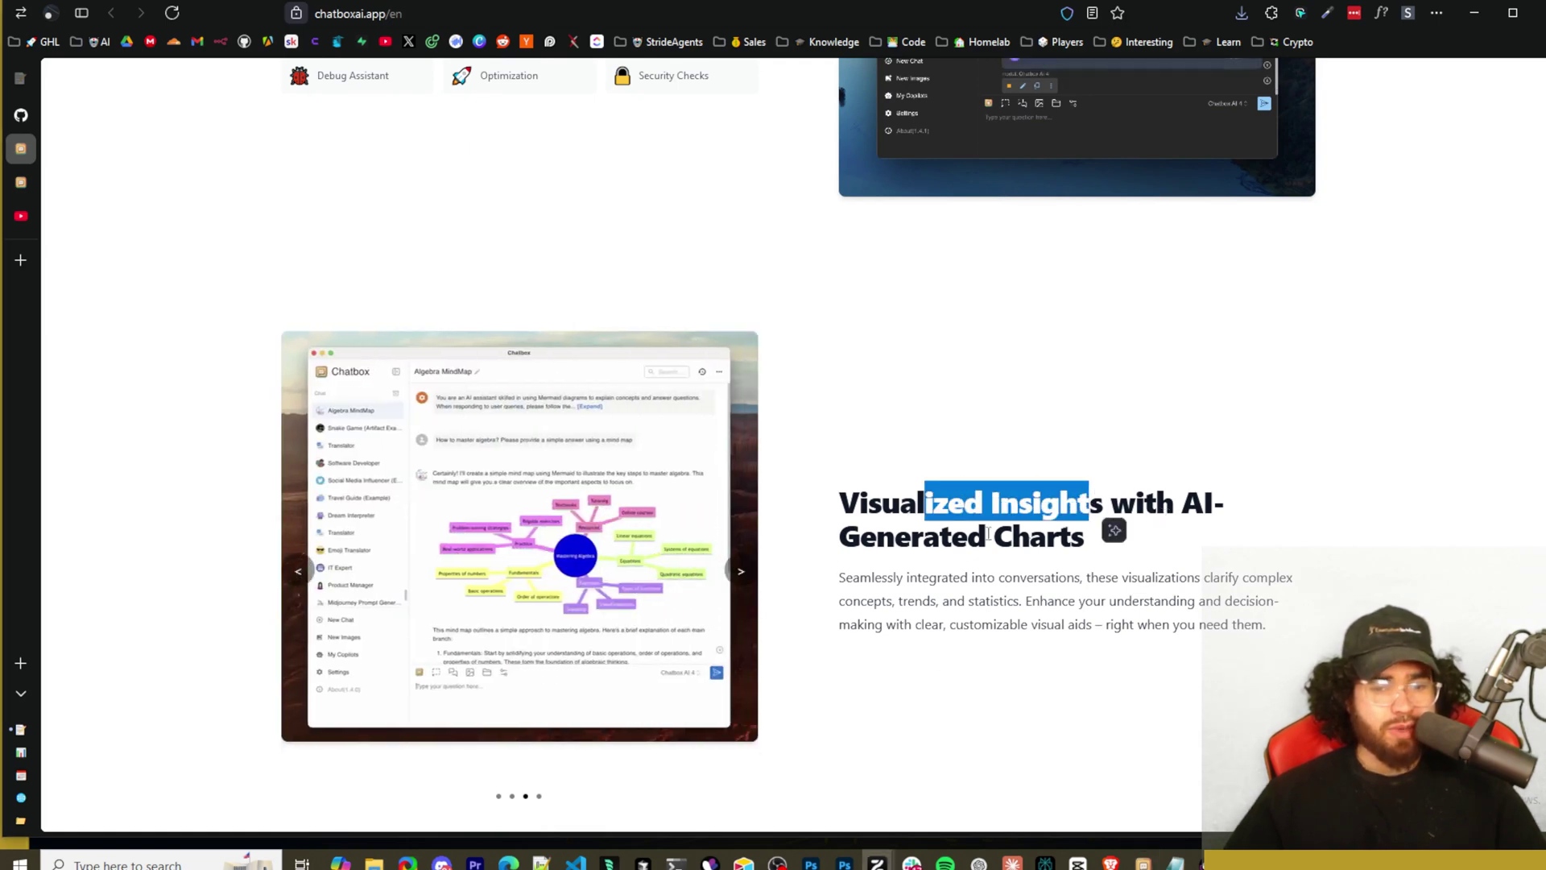
click(1115, 529)
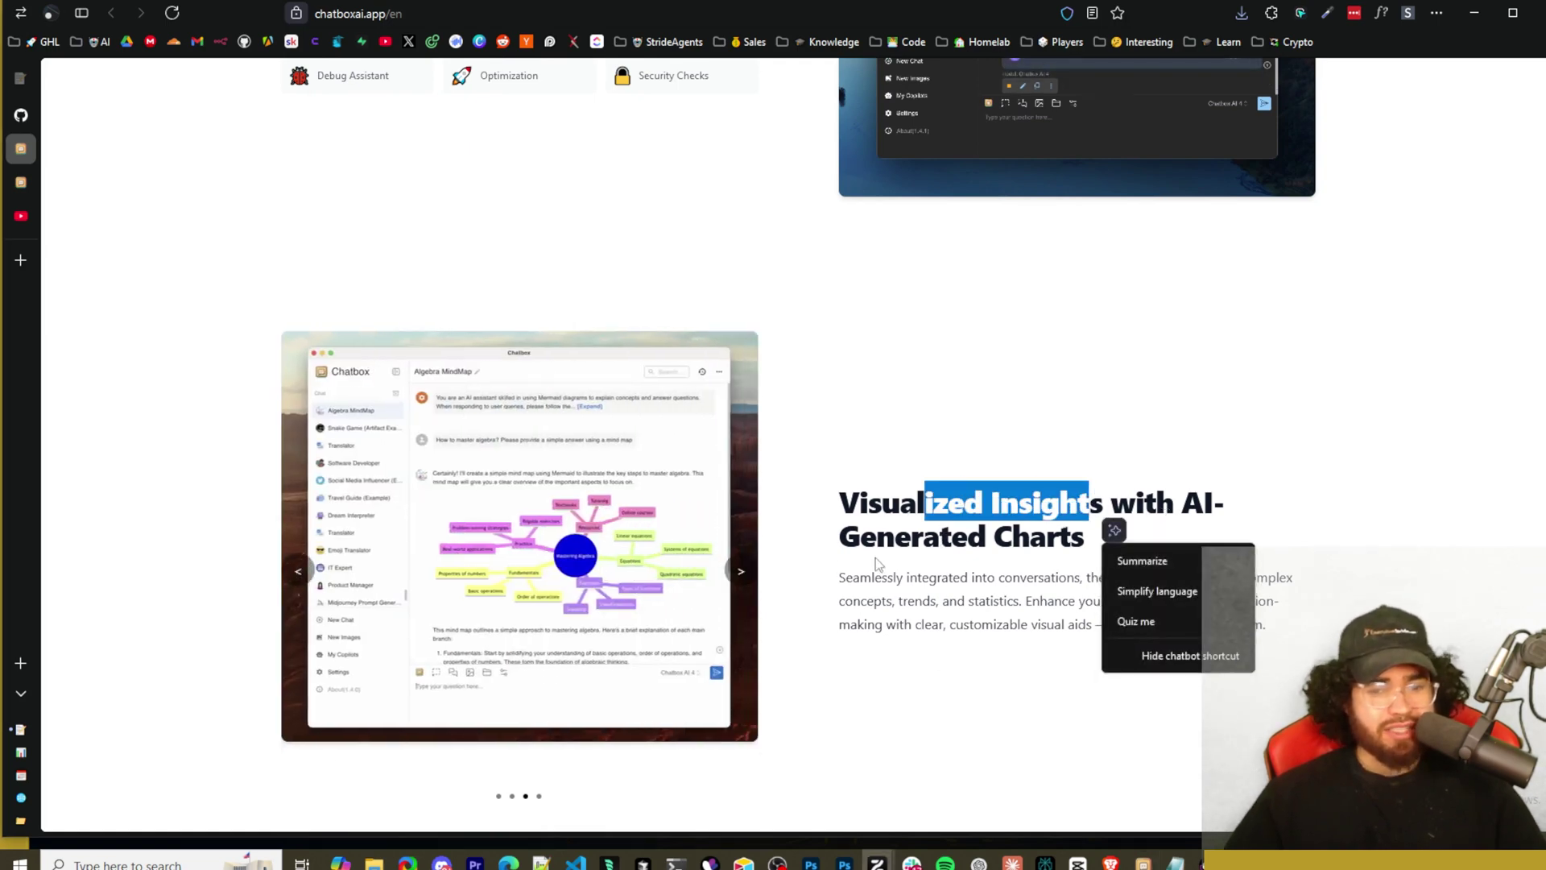
click(301, 572)
click(301, 572)
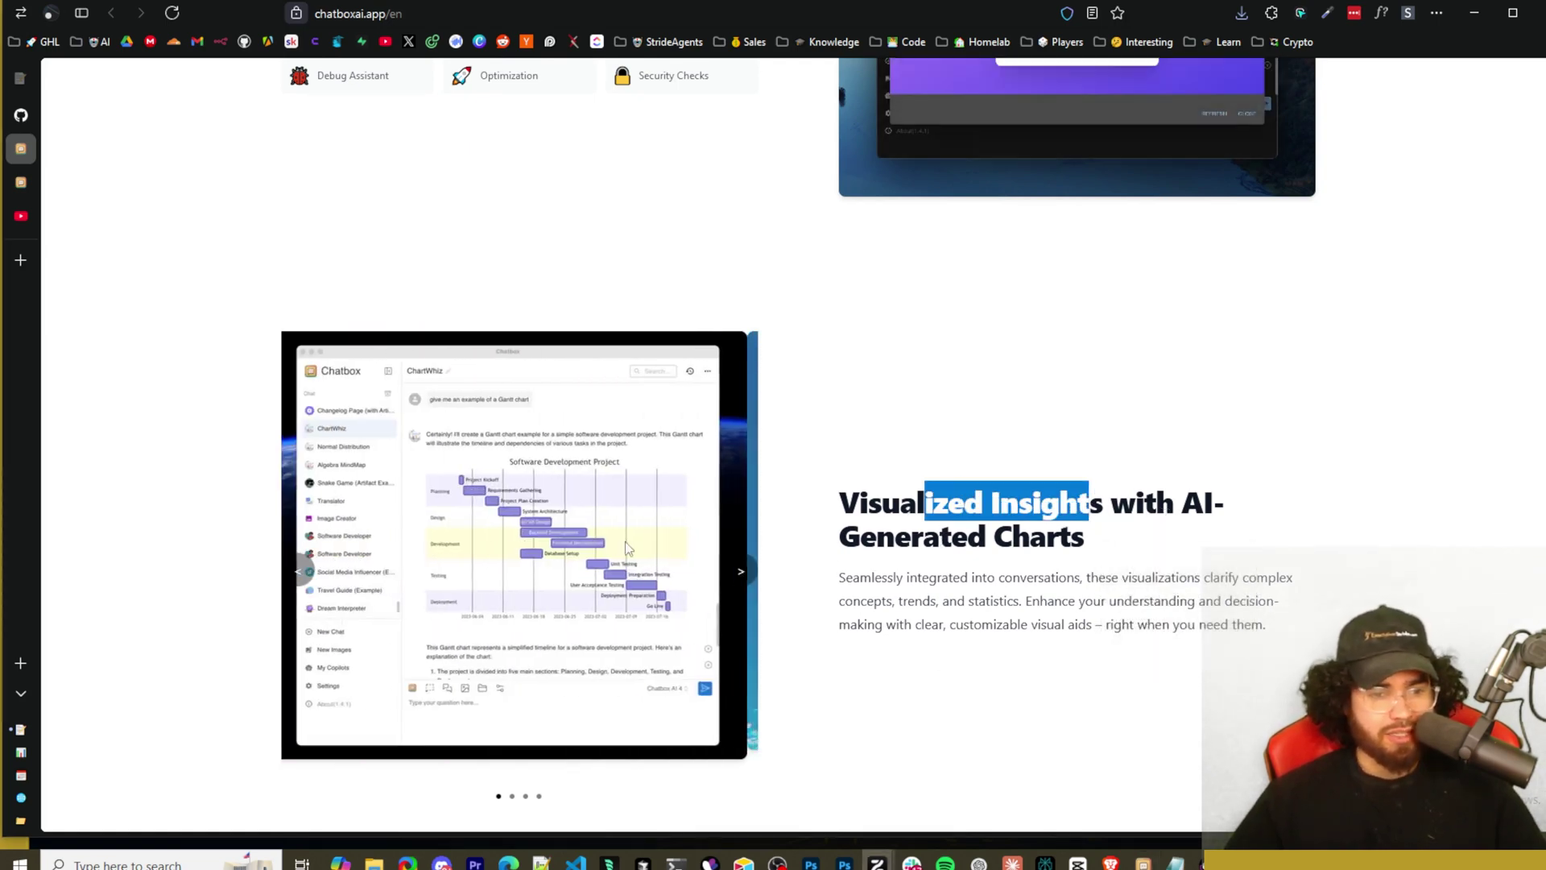
click(740, 571)
click(741, 570)
scroll(306, 351, down, 8)
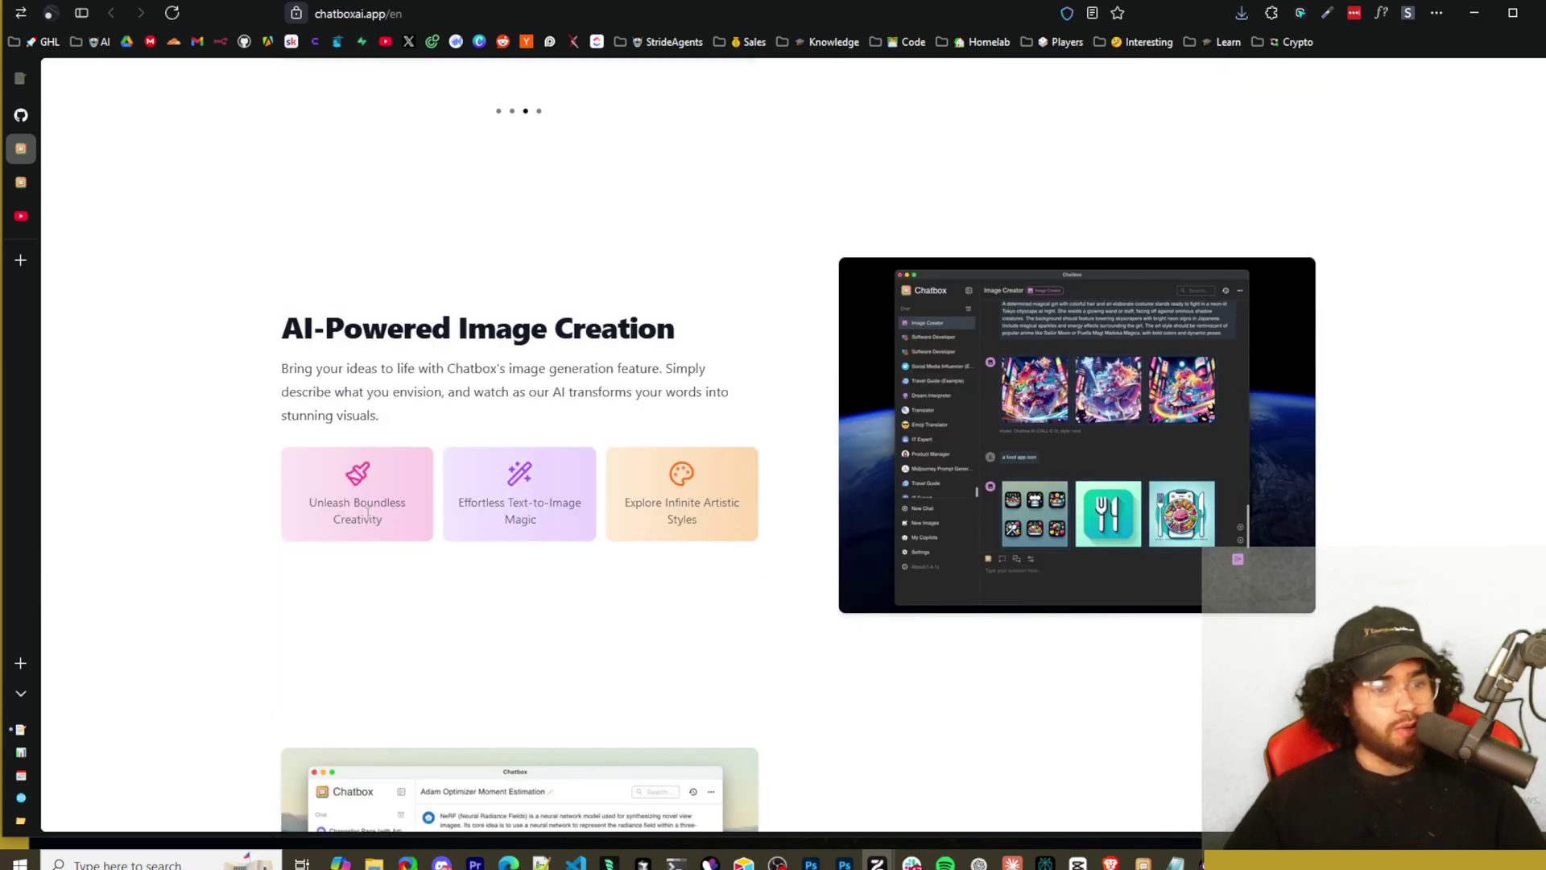
Highlight text on the Unleash Boundless Creativity, Styles and LaTeX & Markdown feature cards, then clear it
drag(366, 515, 425, 519)
scroll(462, 493, down, 1)
drag(501, 419, 540, 443)
double_click(681, 433)
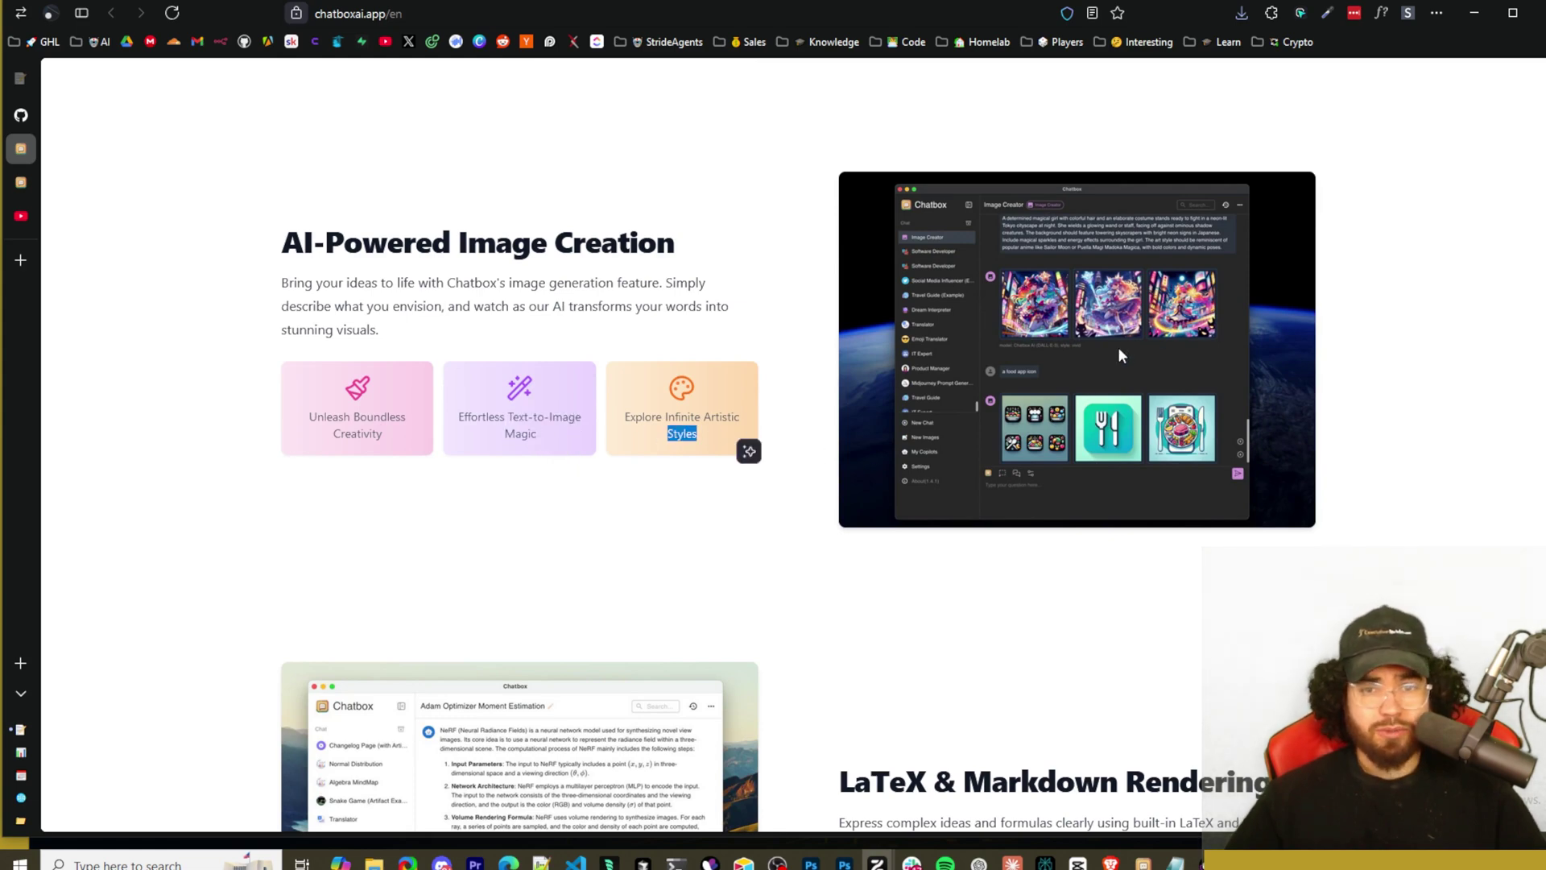
scroll(1166, 428, down, 5)
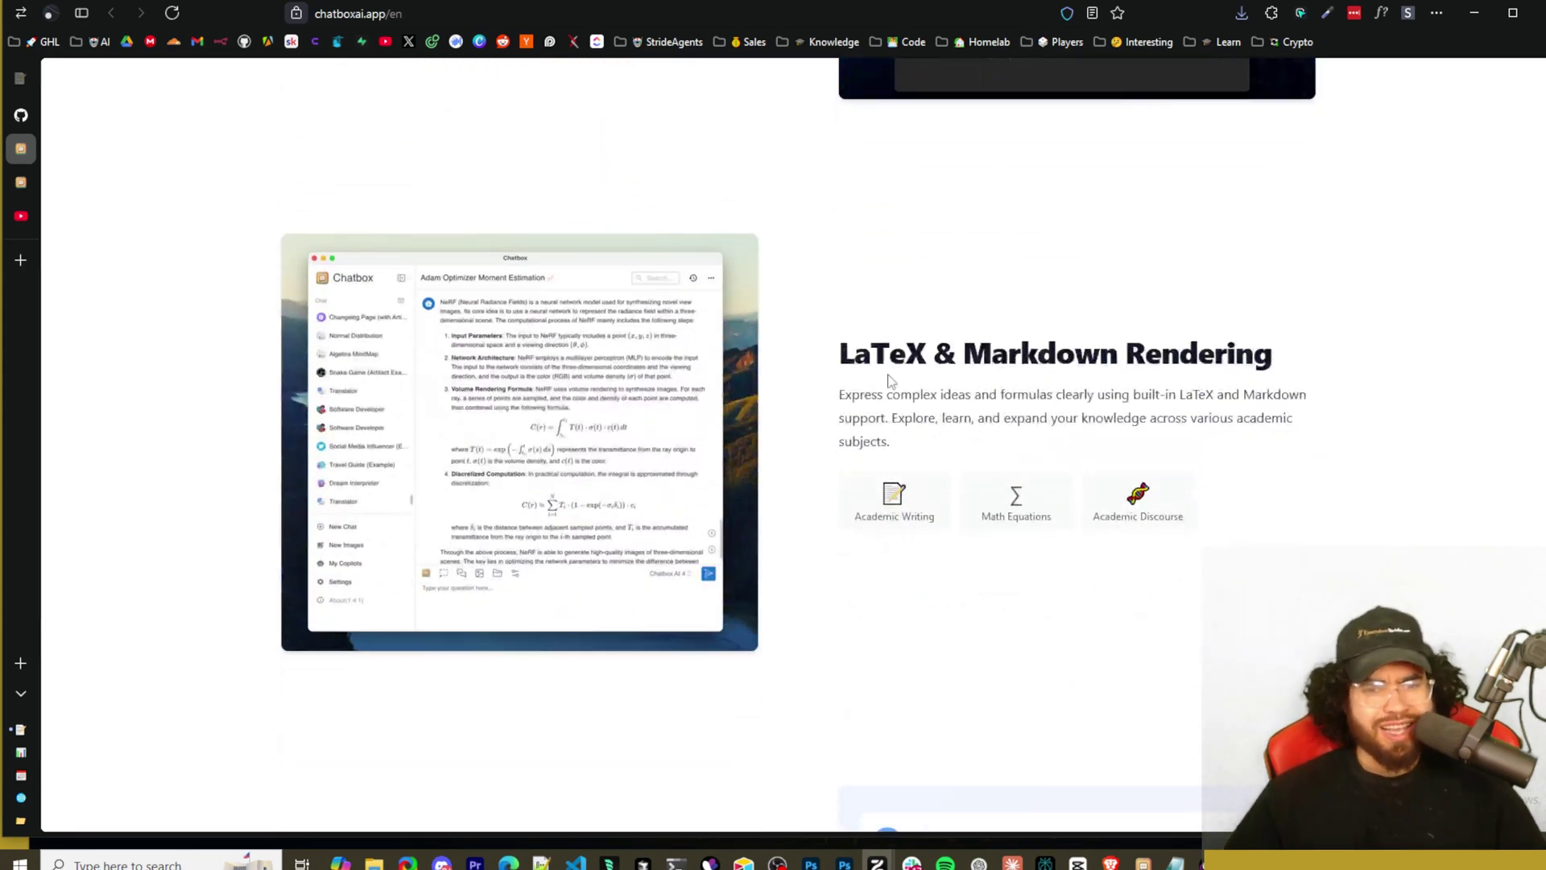
drag(890, 380, 962, 382)
drag(1057, 382, 1181, 385)
click(632, 466)
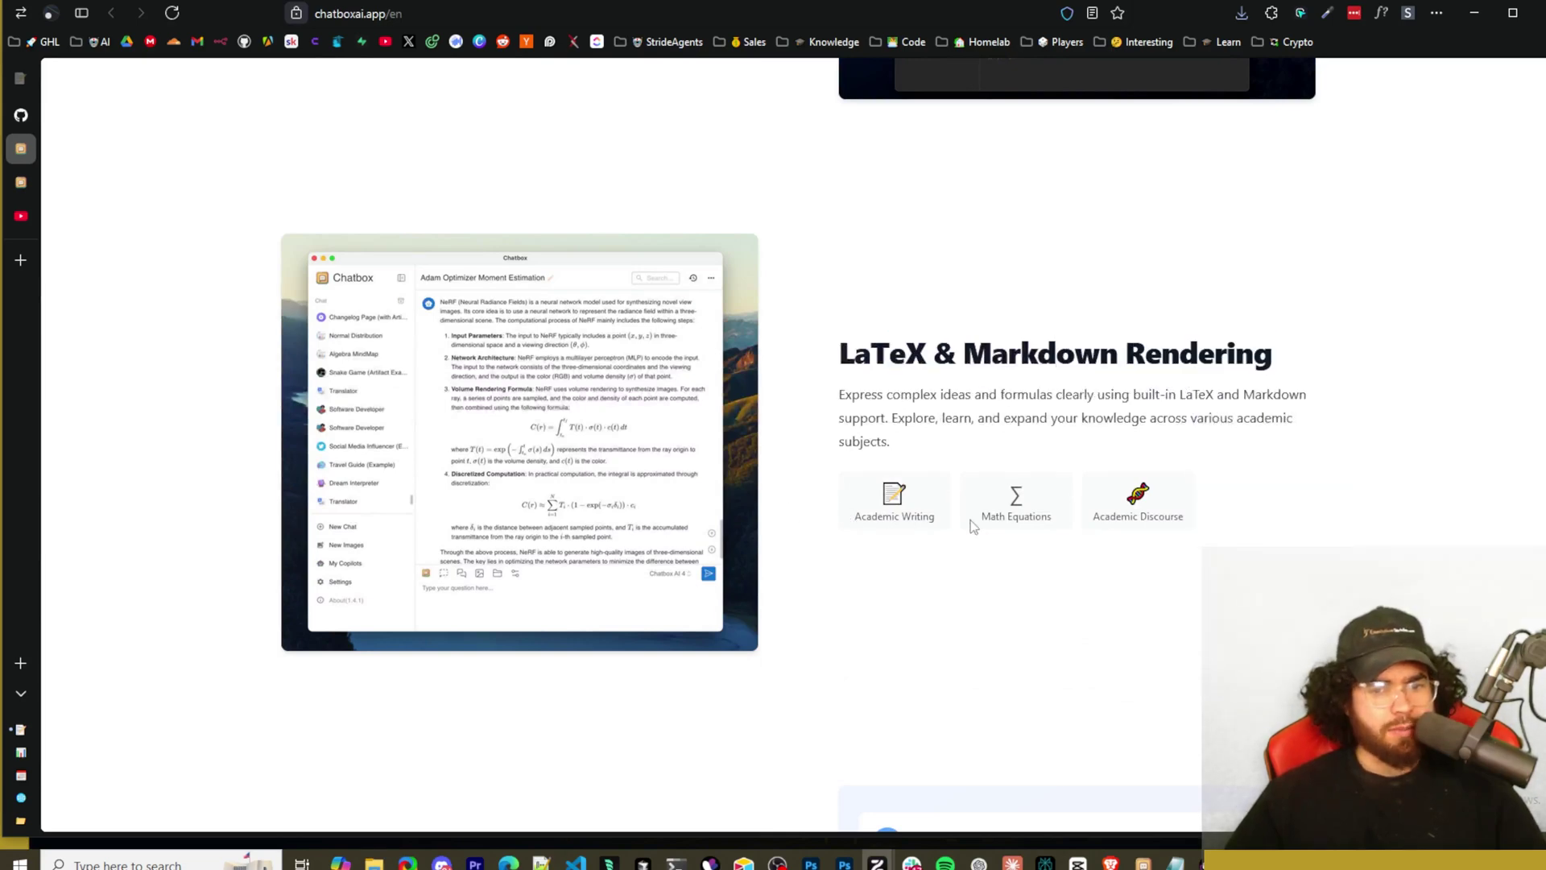
Scroll past the testimonials and Get Started section to the Lite, Pro and Pro+ pricing cards
scroll(1113, 531, down, 5)
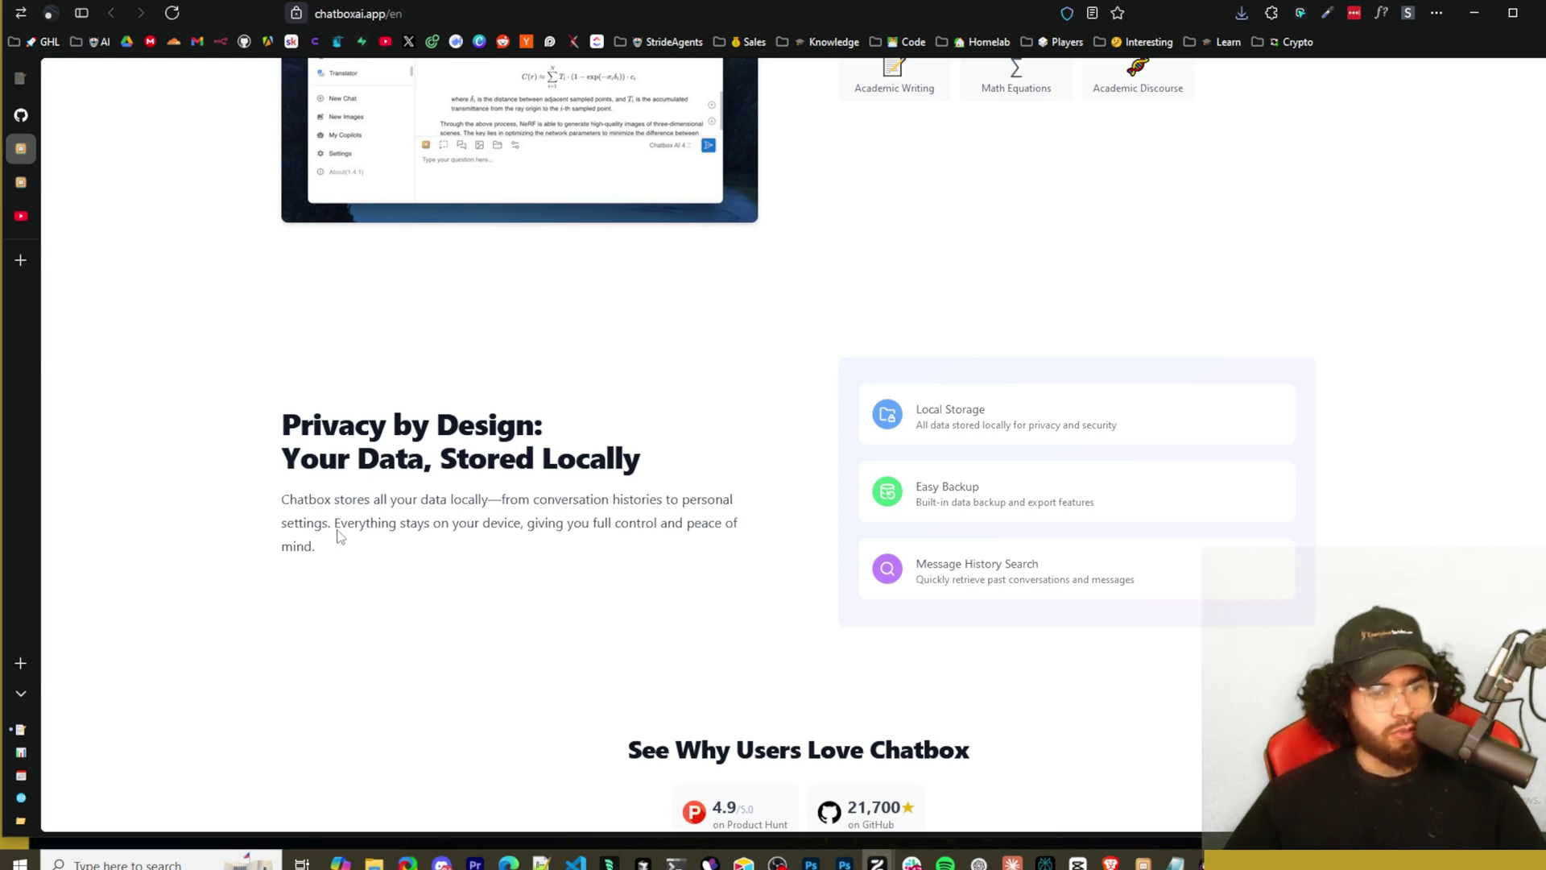
scroll(728, 548, down, 12)
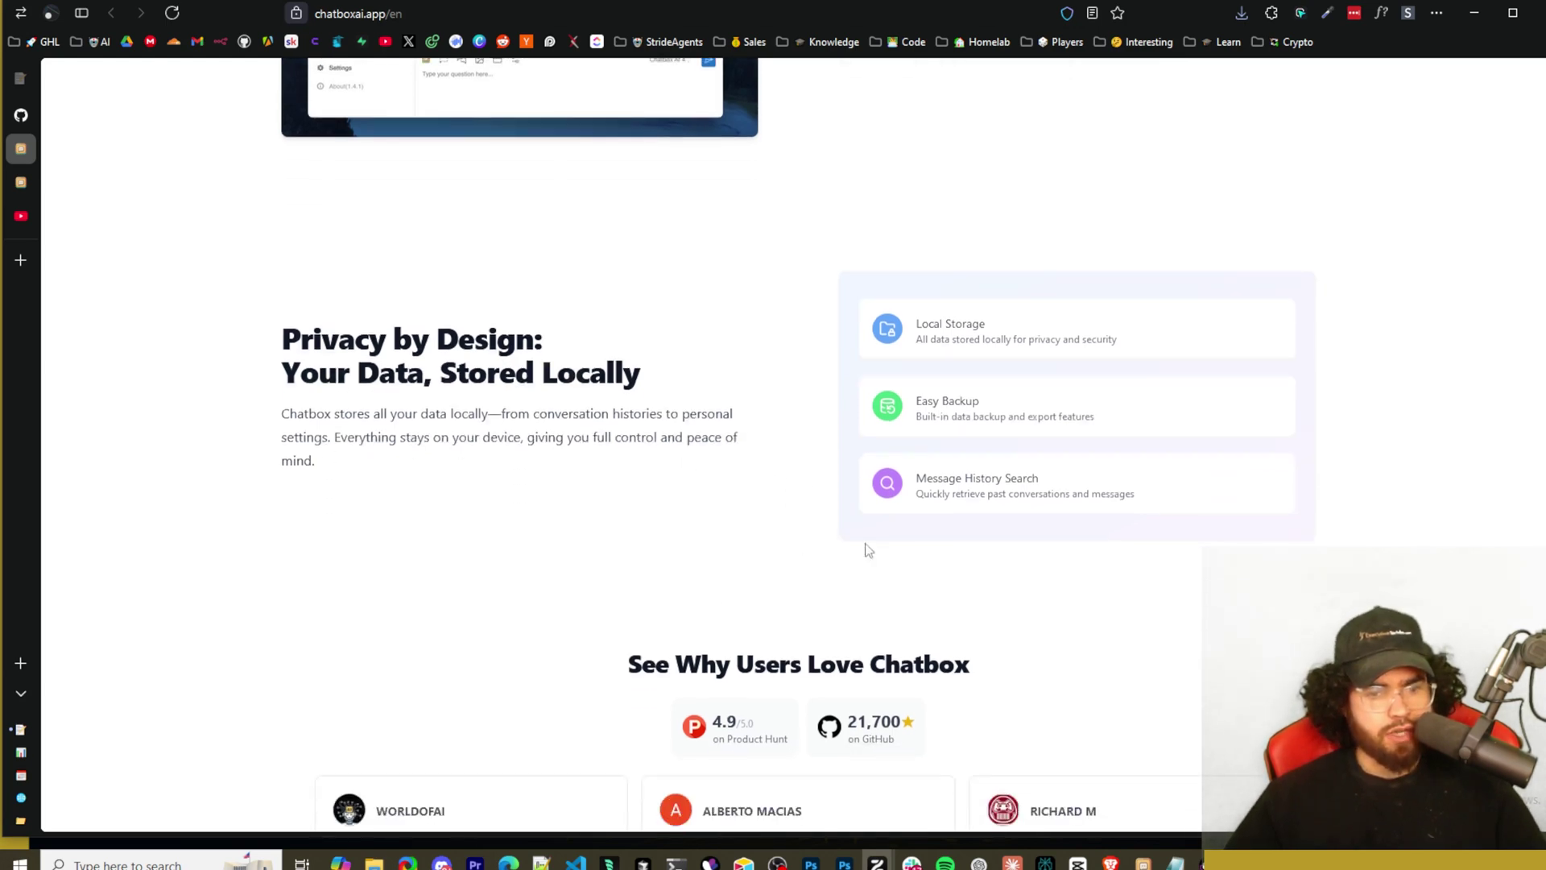
scroll(658, 352, up, 4)
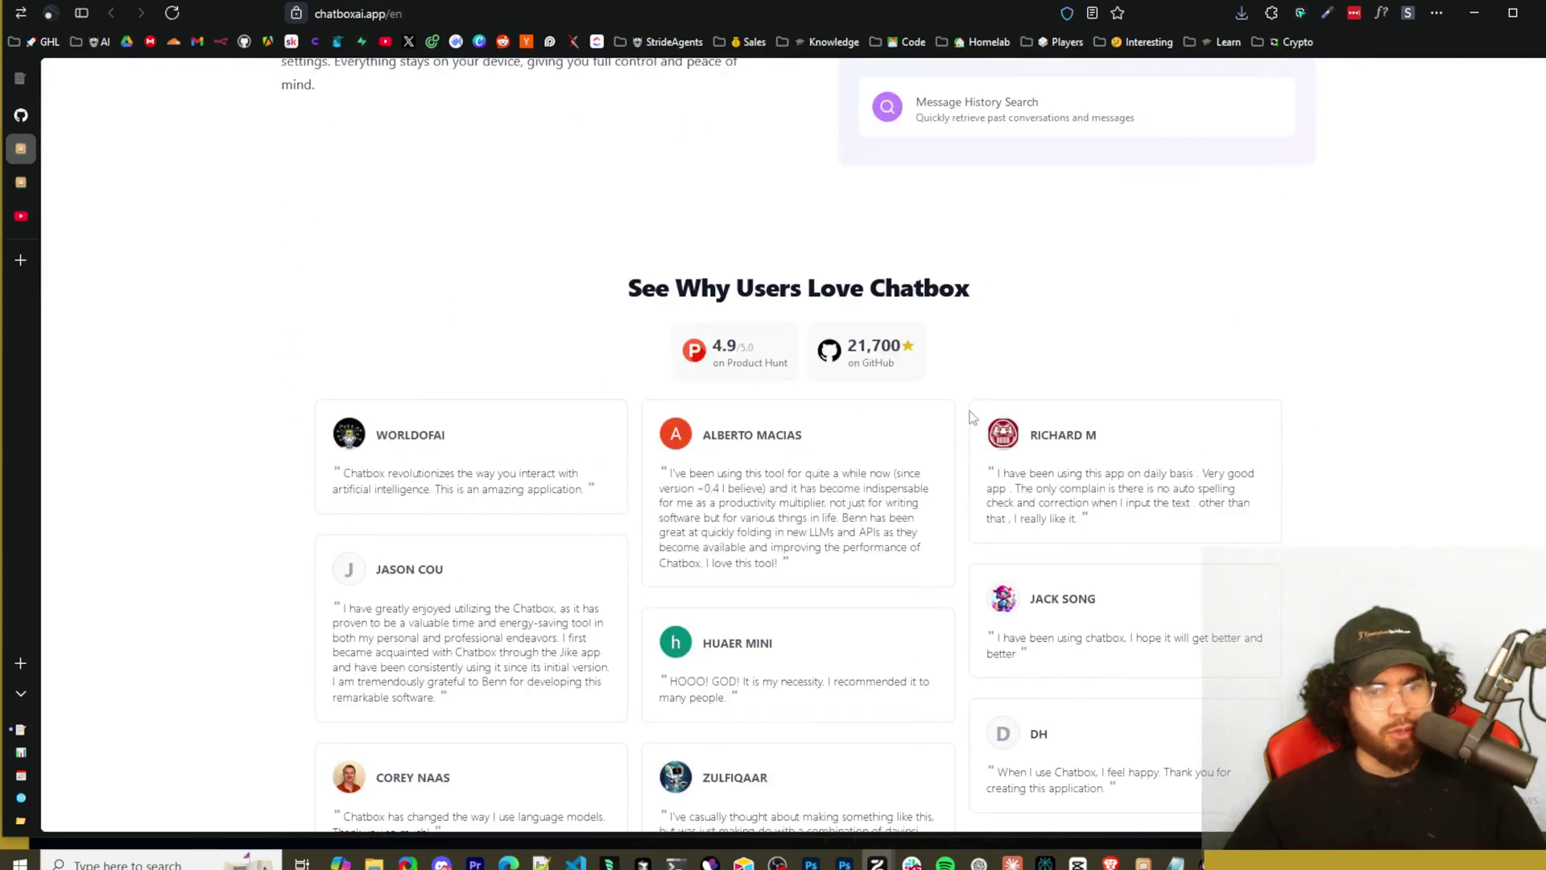
scroll(886, 370, down, 7)
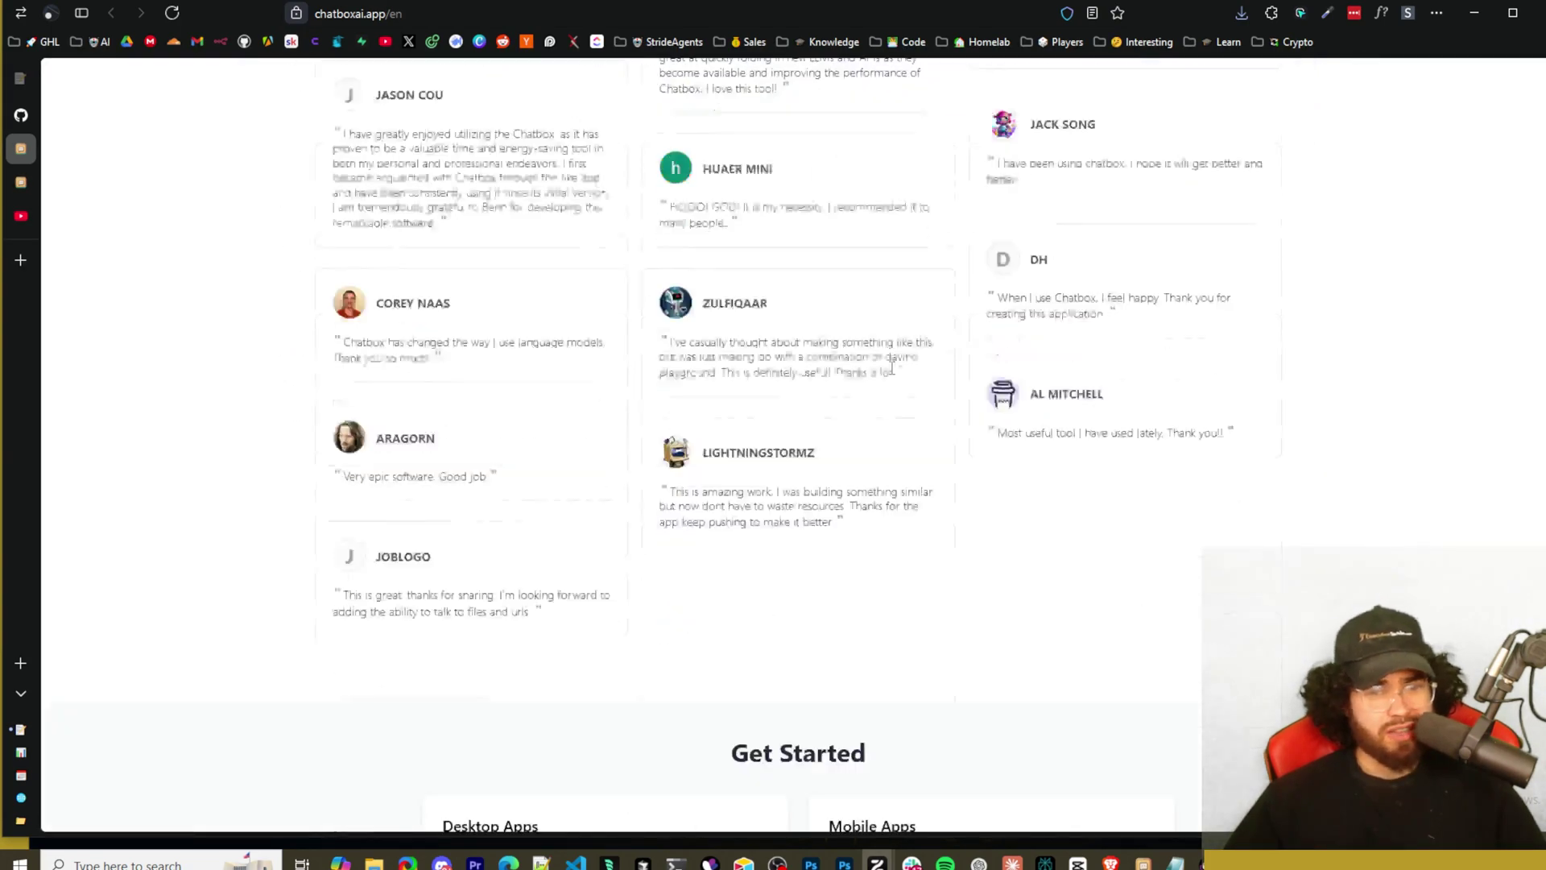
scroll(892, 368, down, 15)
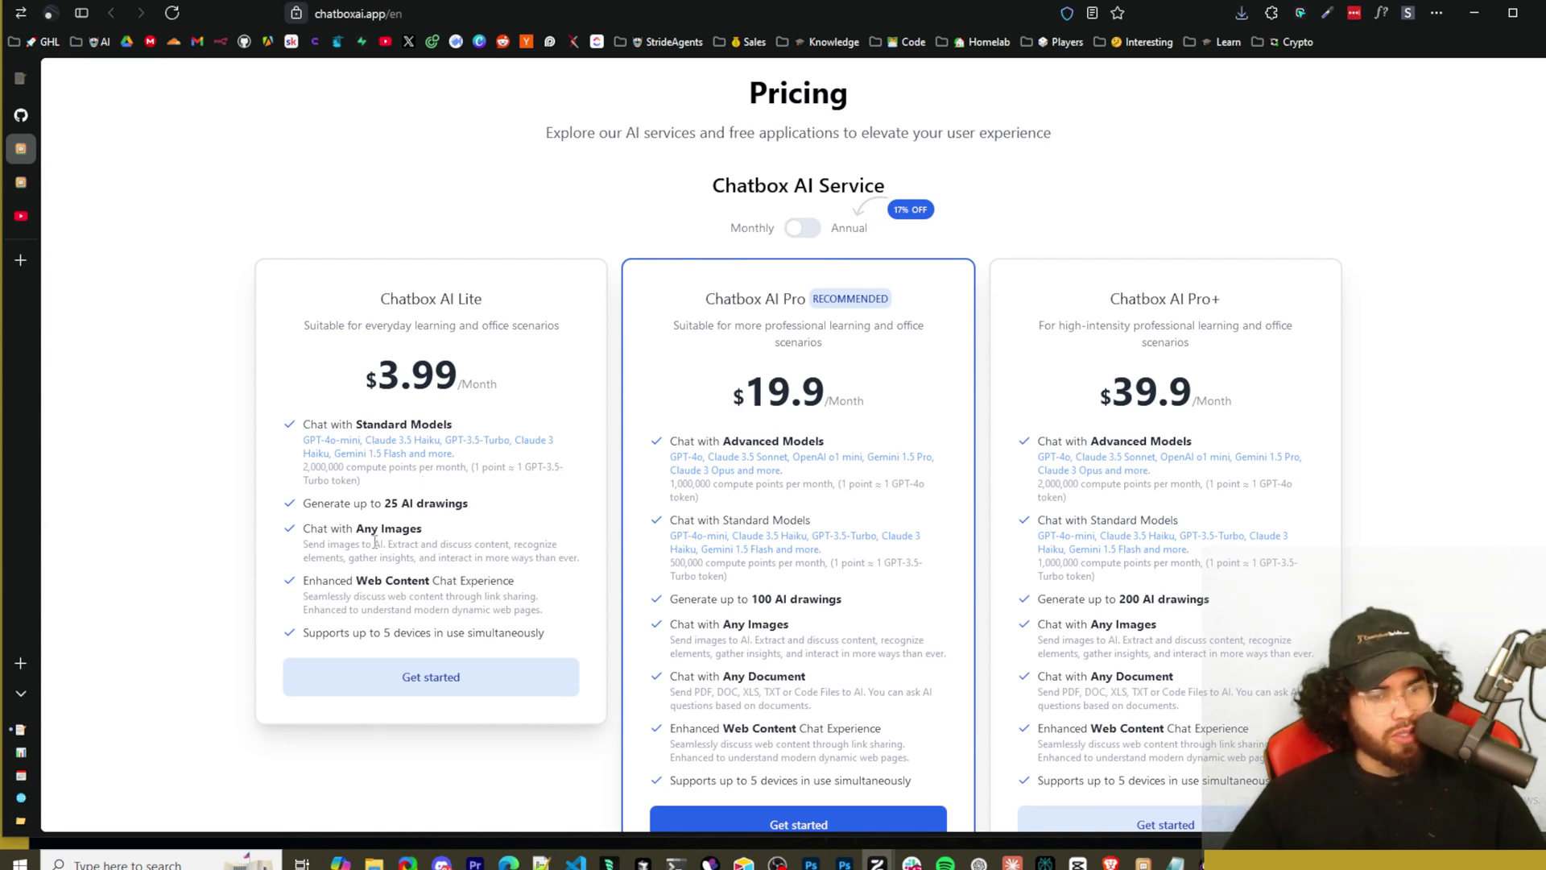
Switch from the pricing page to the Chatbox download tab, then to the GitHub Bin-Huang/chatbox README
scroll(435, 594, down, 8)
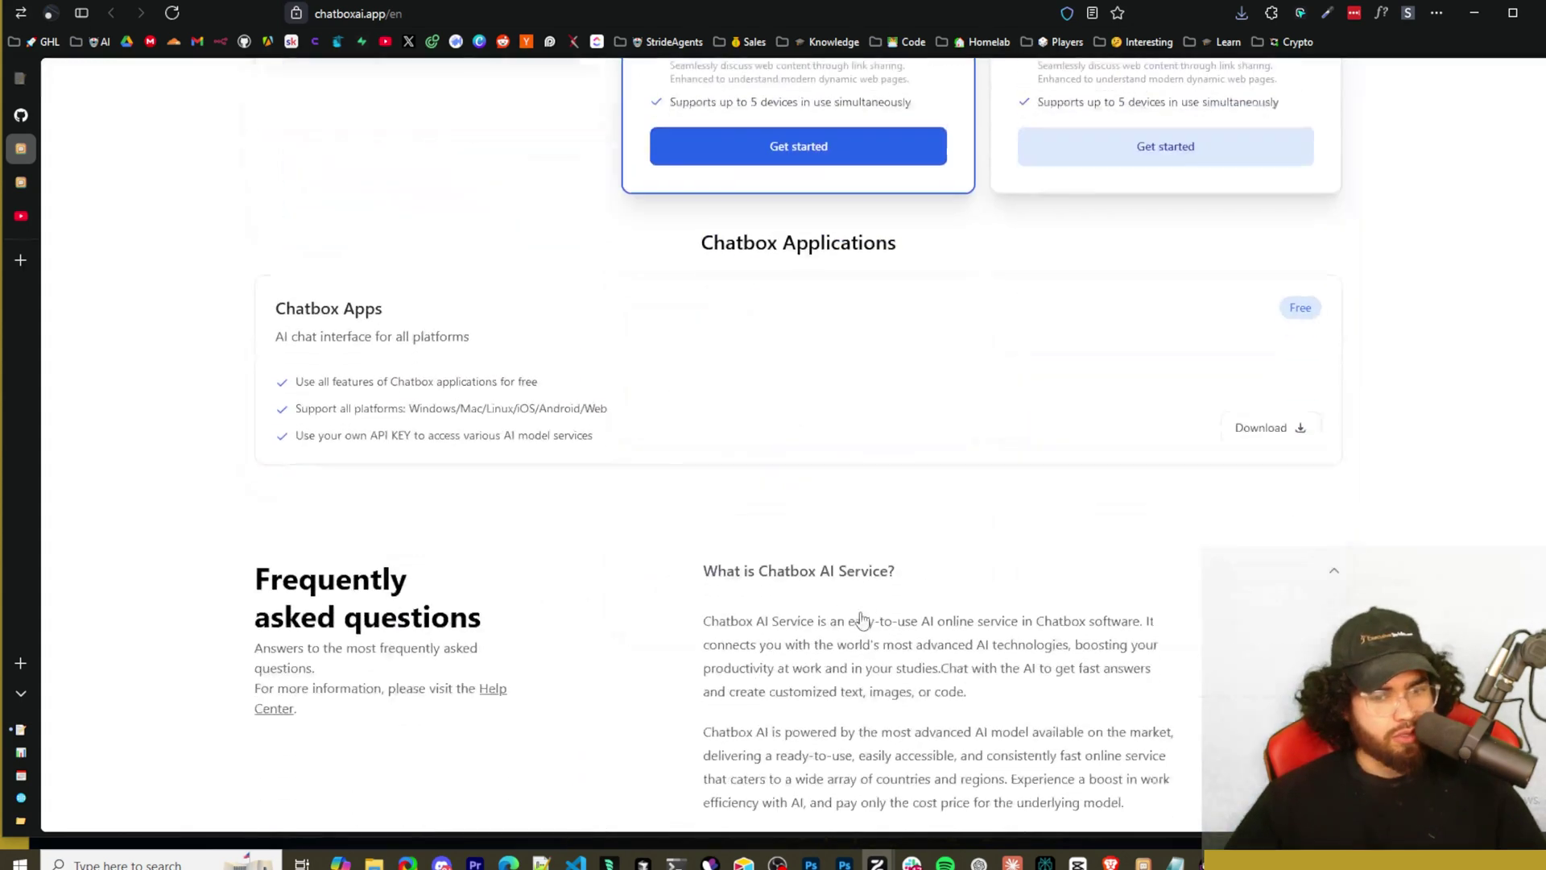
scroll(861, 612, down, 12)
scroll(858, 612, up, 20)
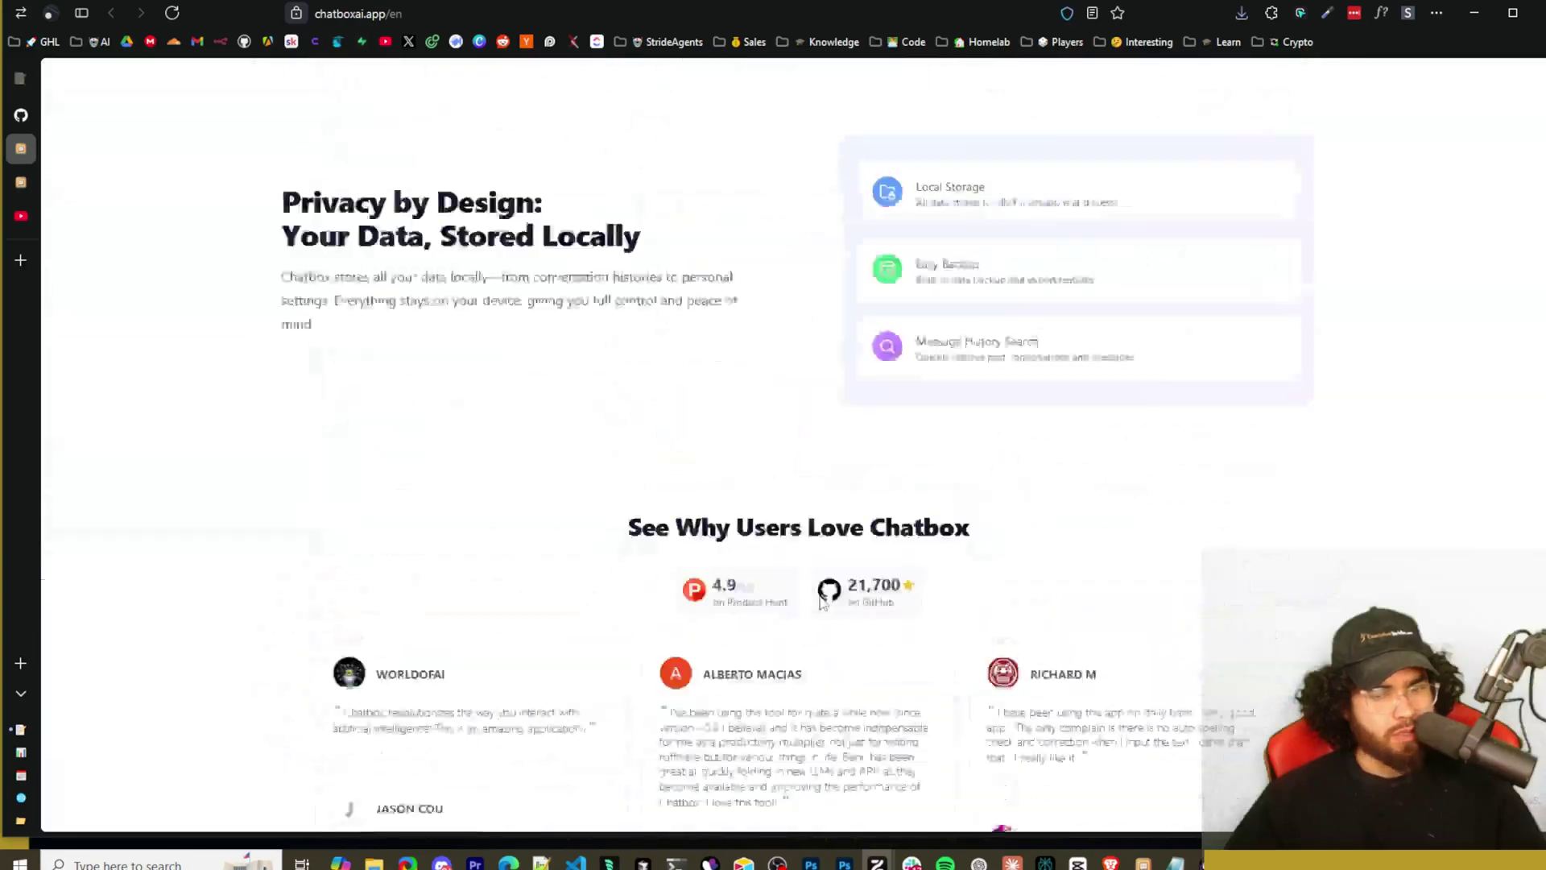
scroll(820, 599, up, 10)
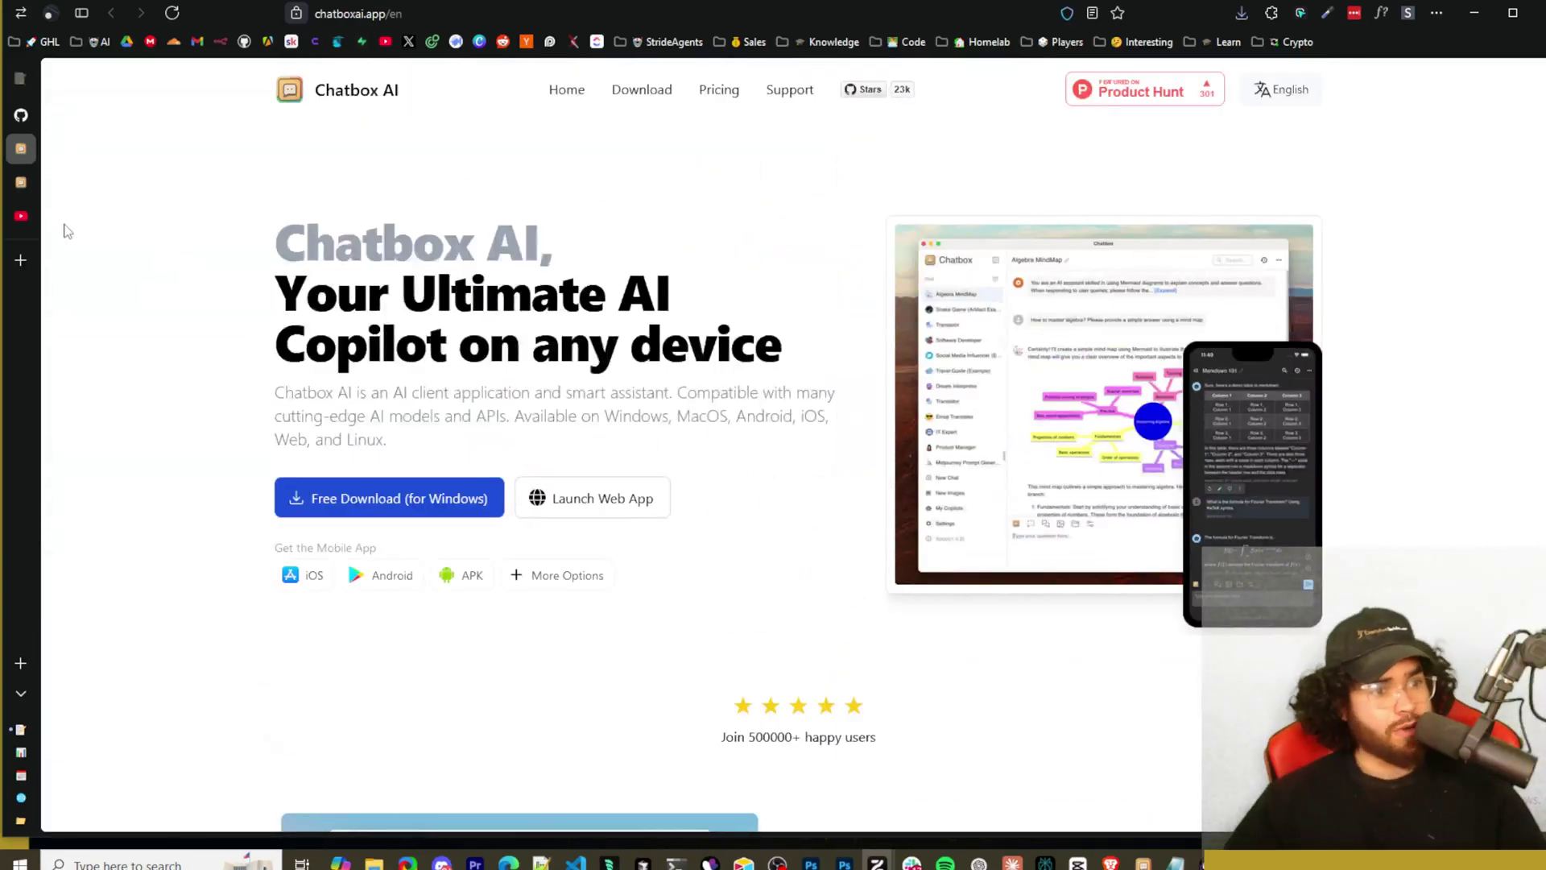
click(105, 187)
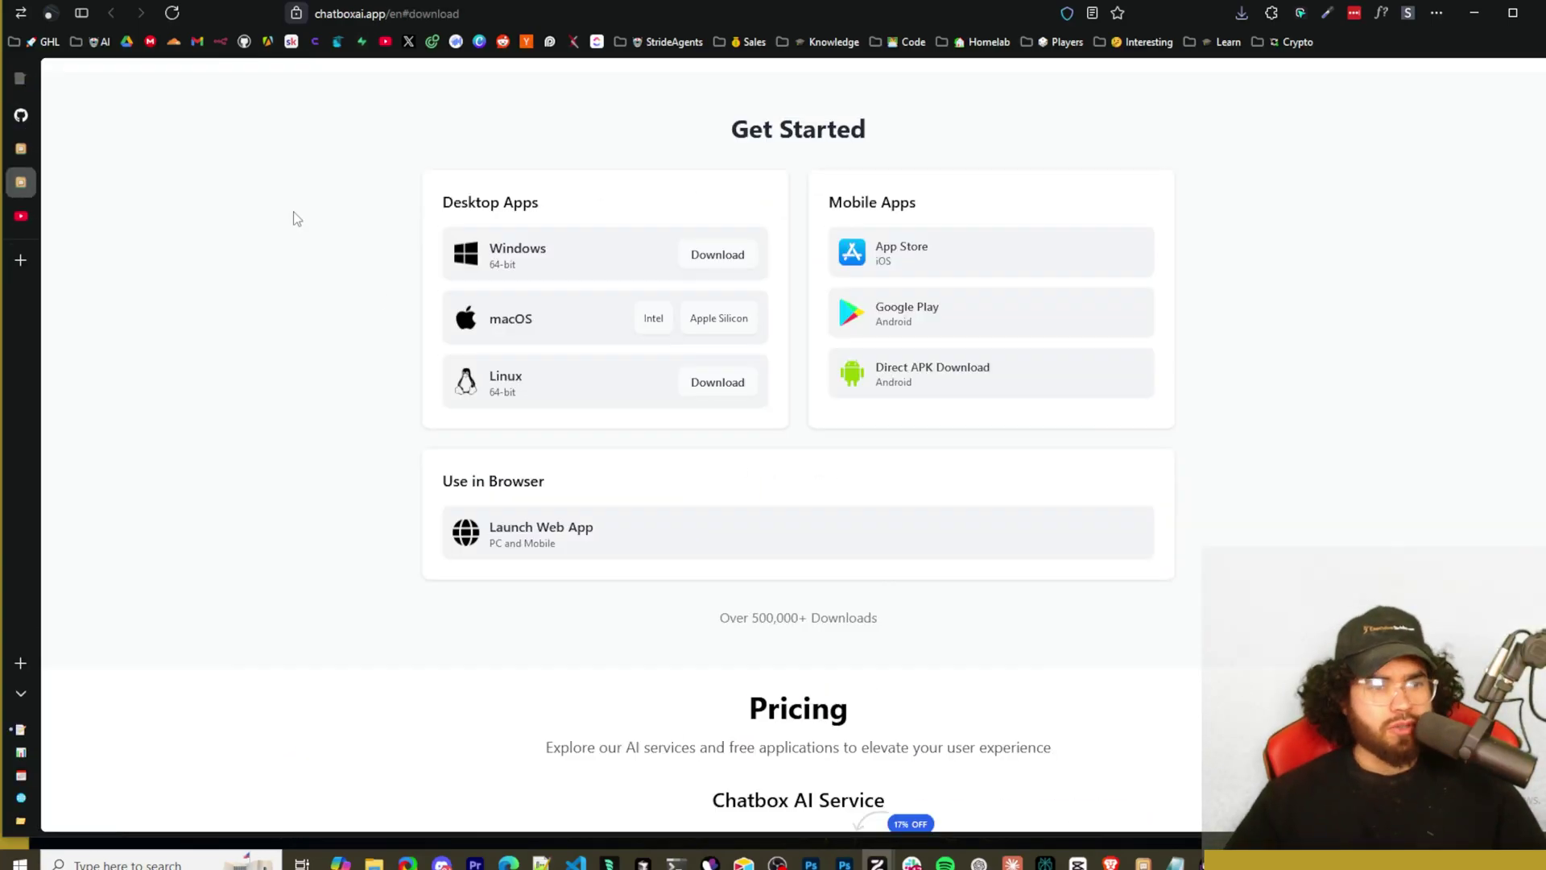
click(24, 134)
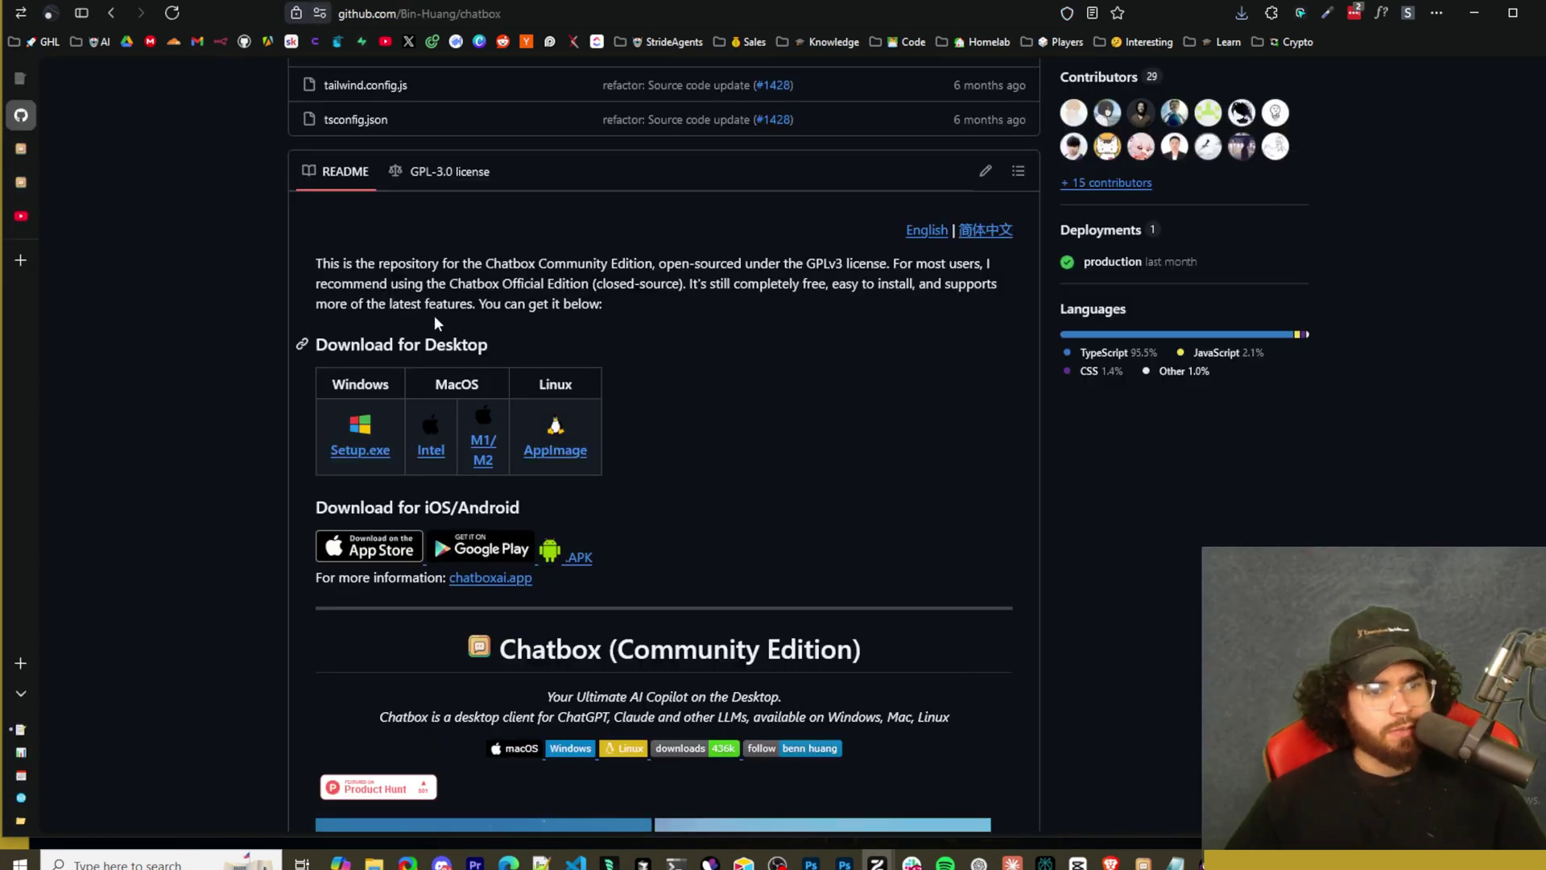
scroll(544, 276, down, 2)
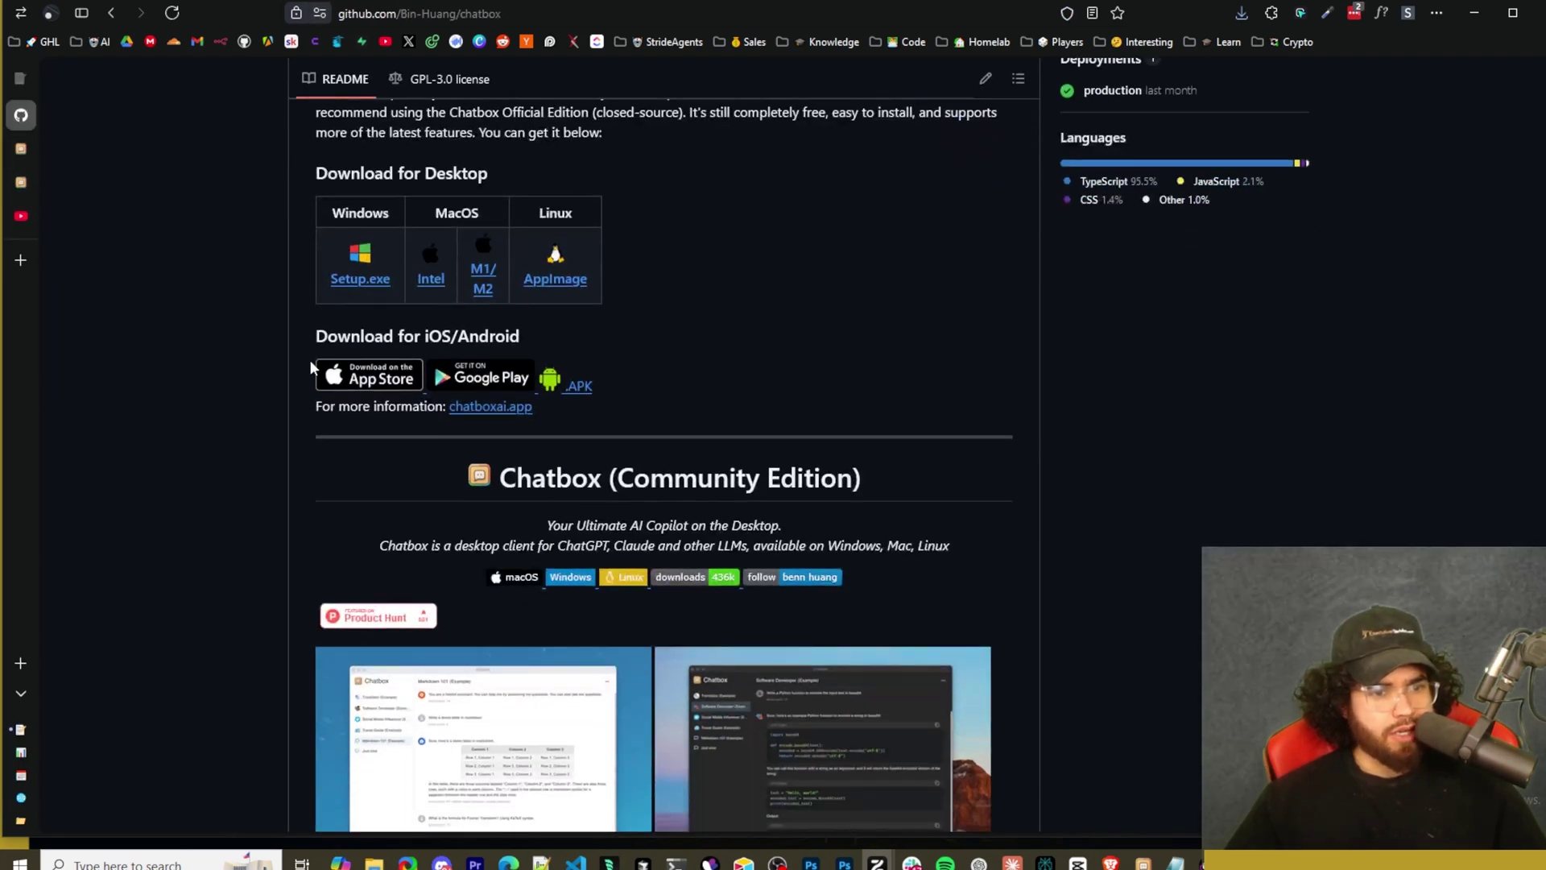
scroll(499, 386, down, 9)
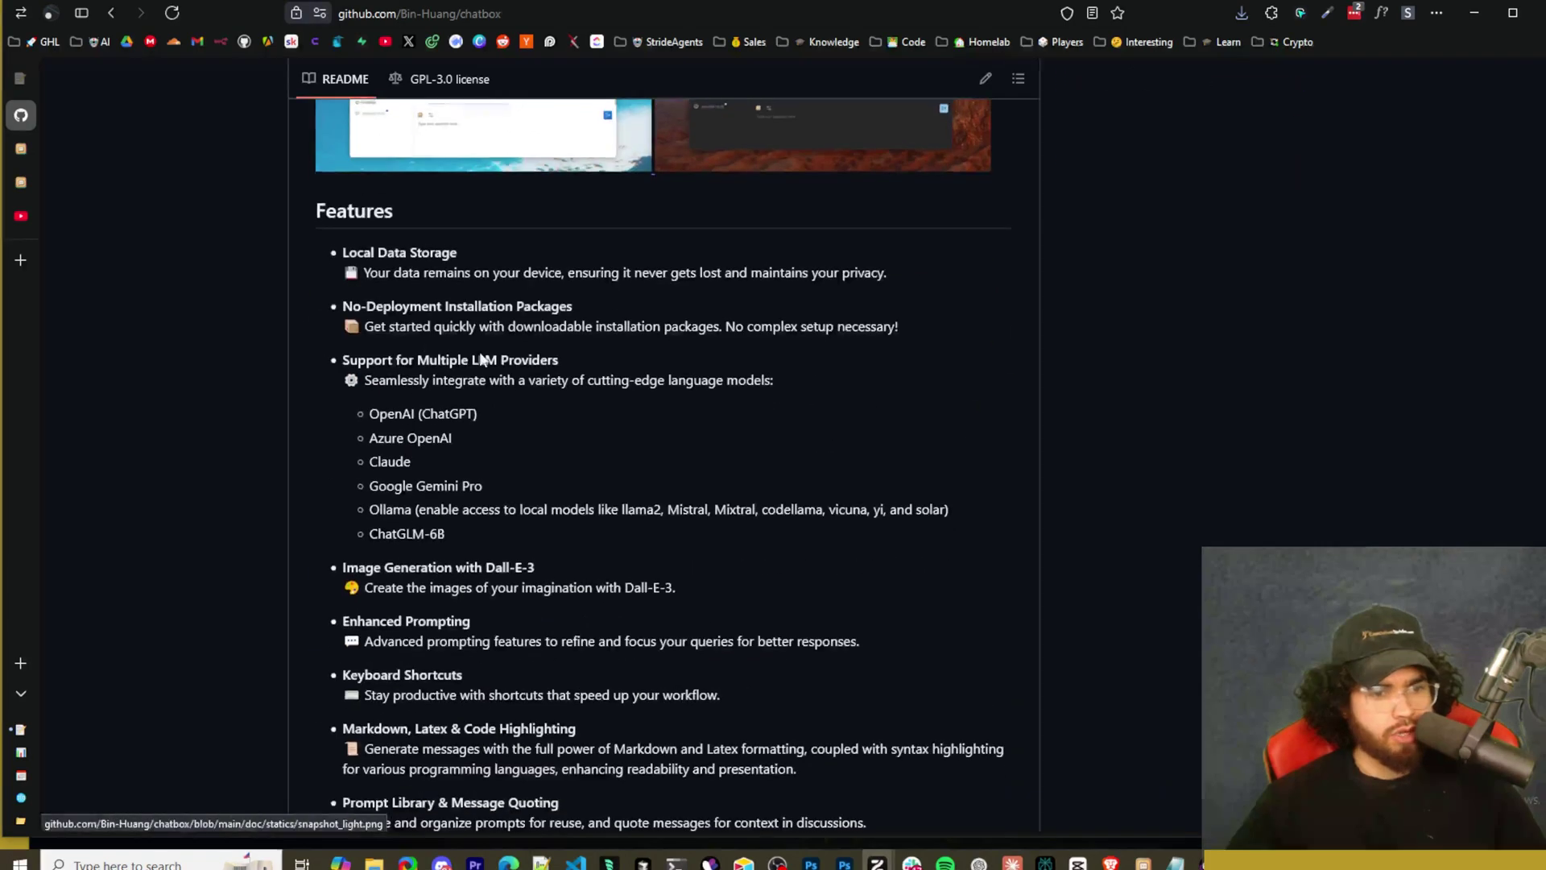
scroll(306, 325, down, 2)
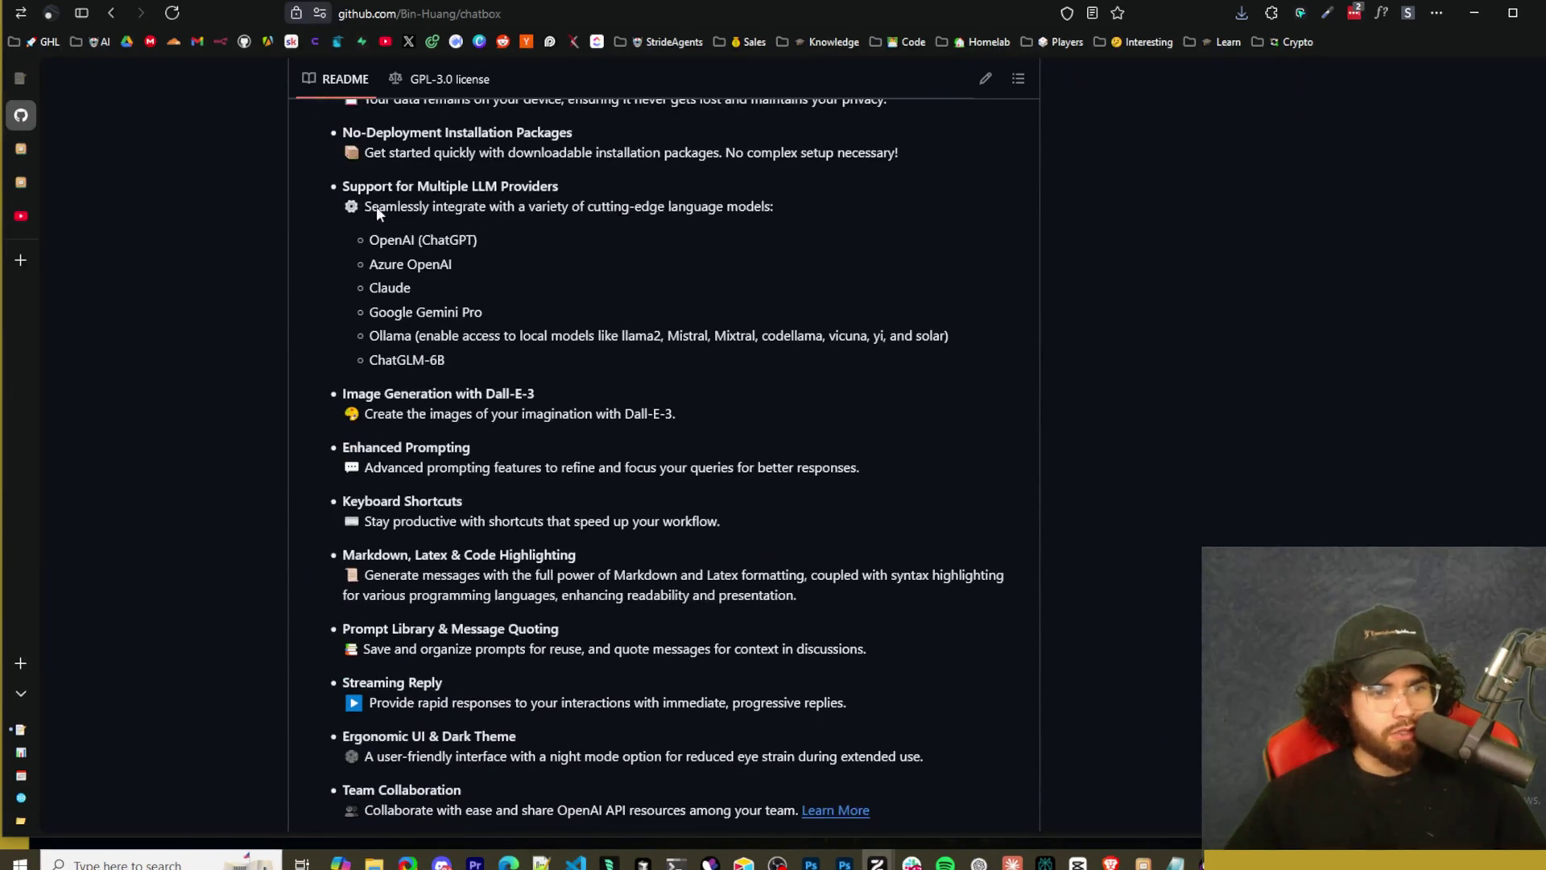
scroll(390, 393, down, 4)
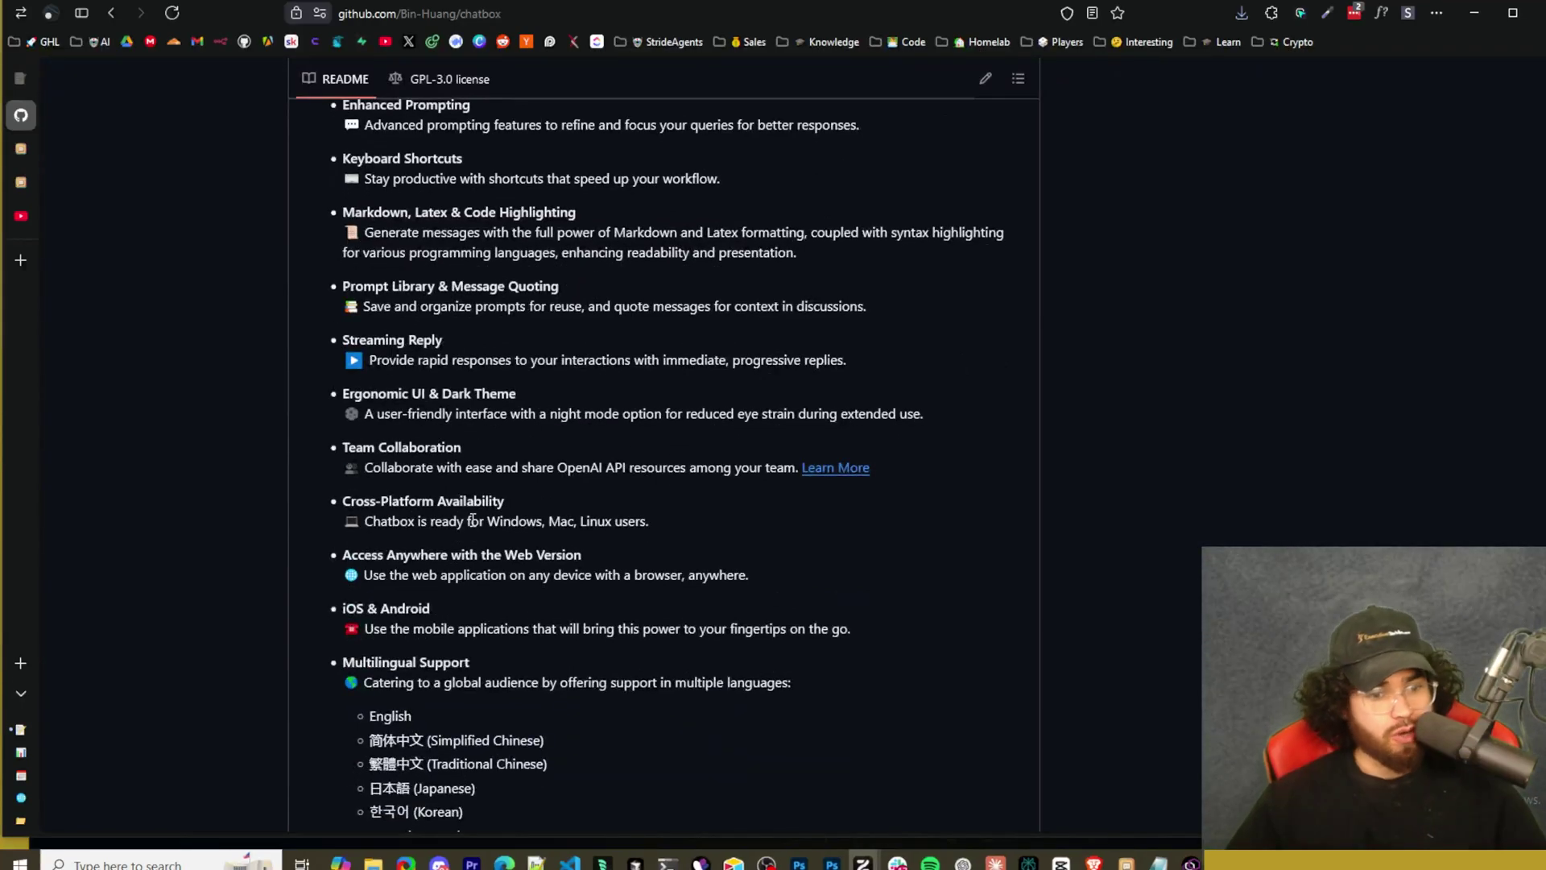
scroll(481, 522, down, 7)
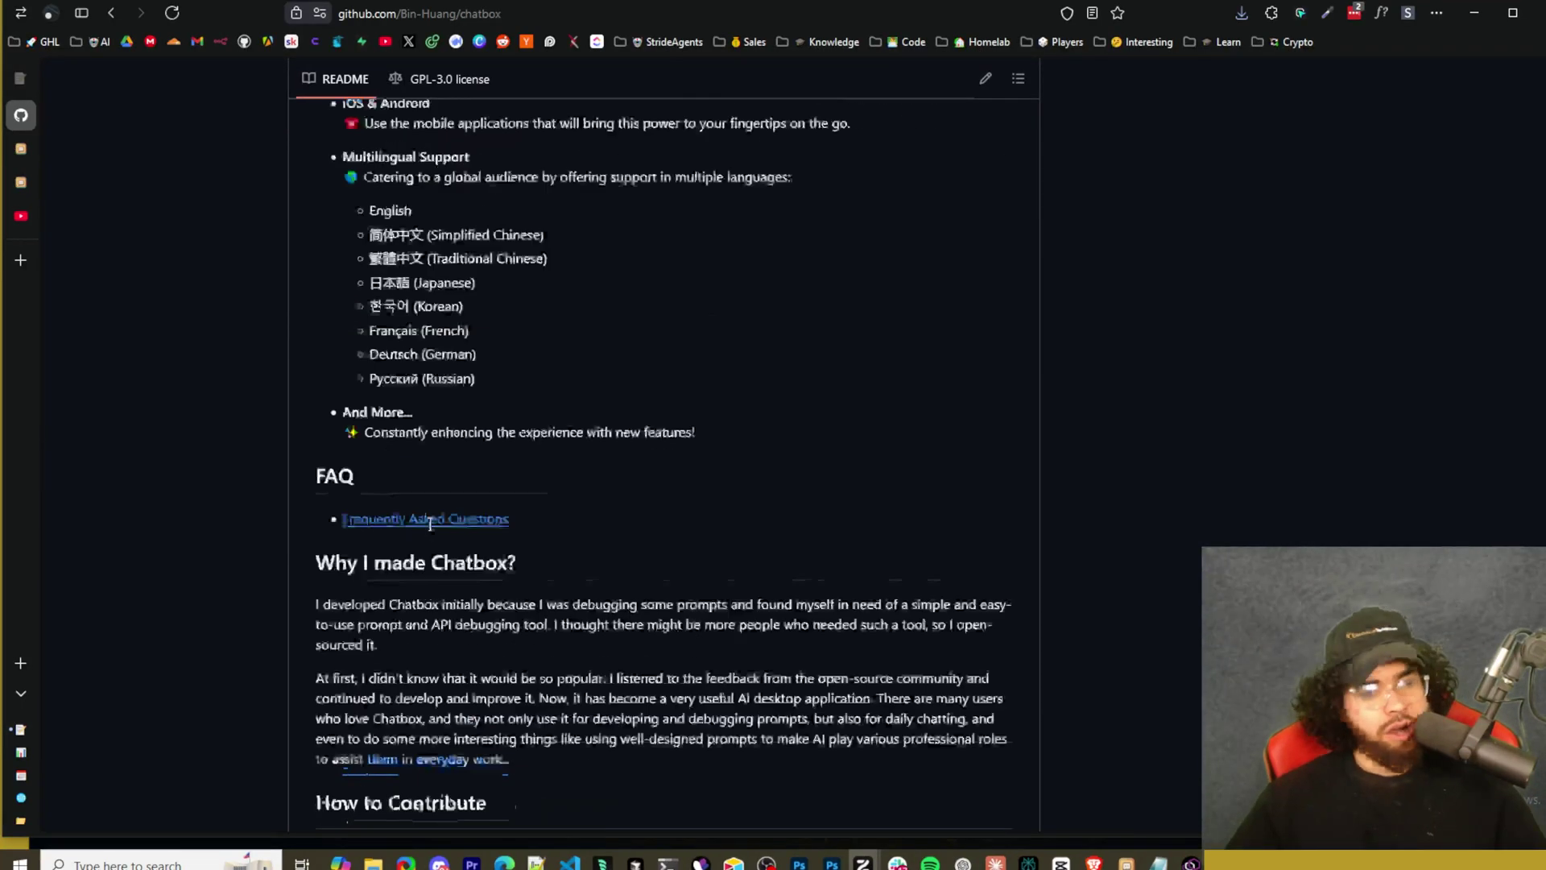
scroll(432, 527, up, 3)
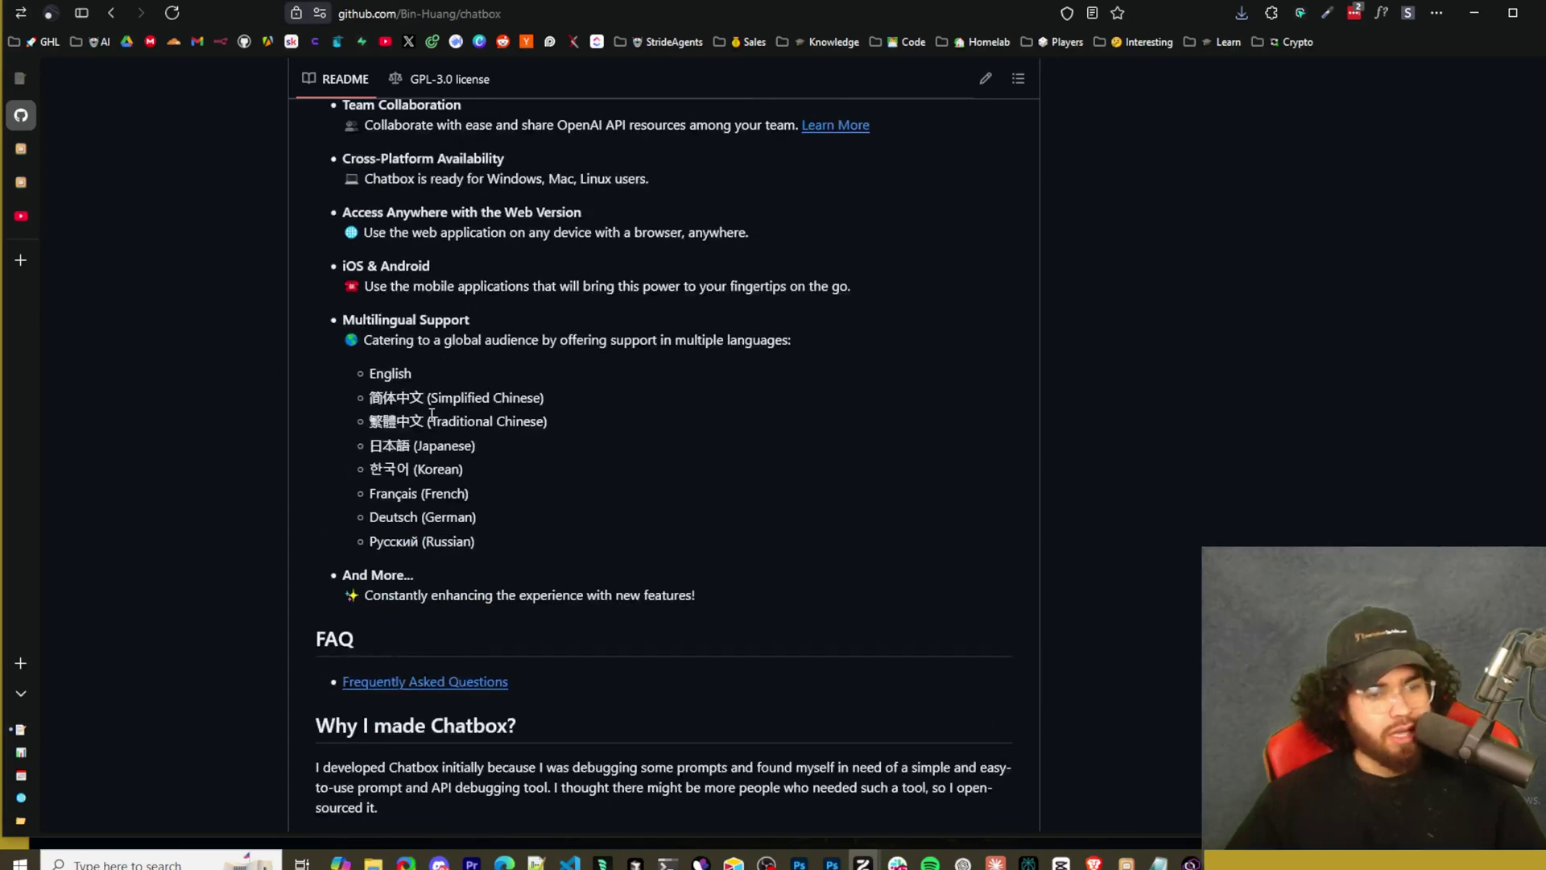
scroll(431, 415, down, 10)
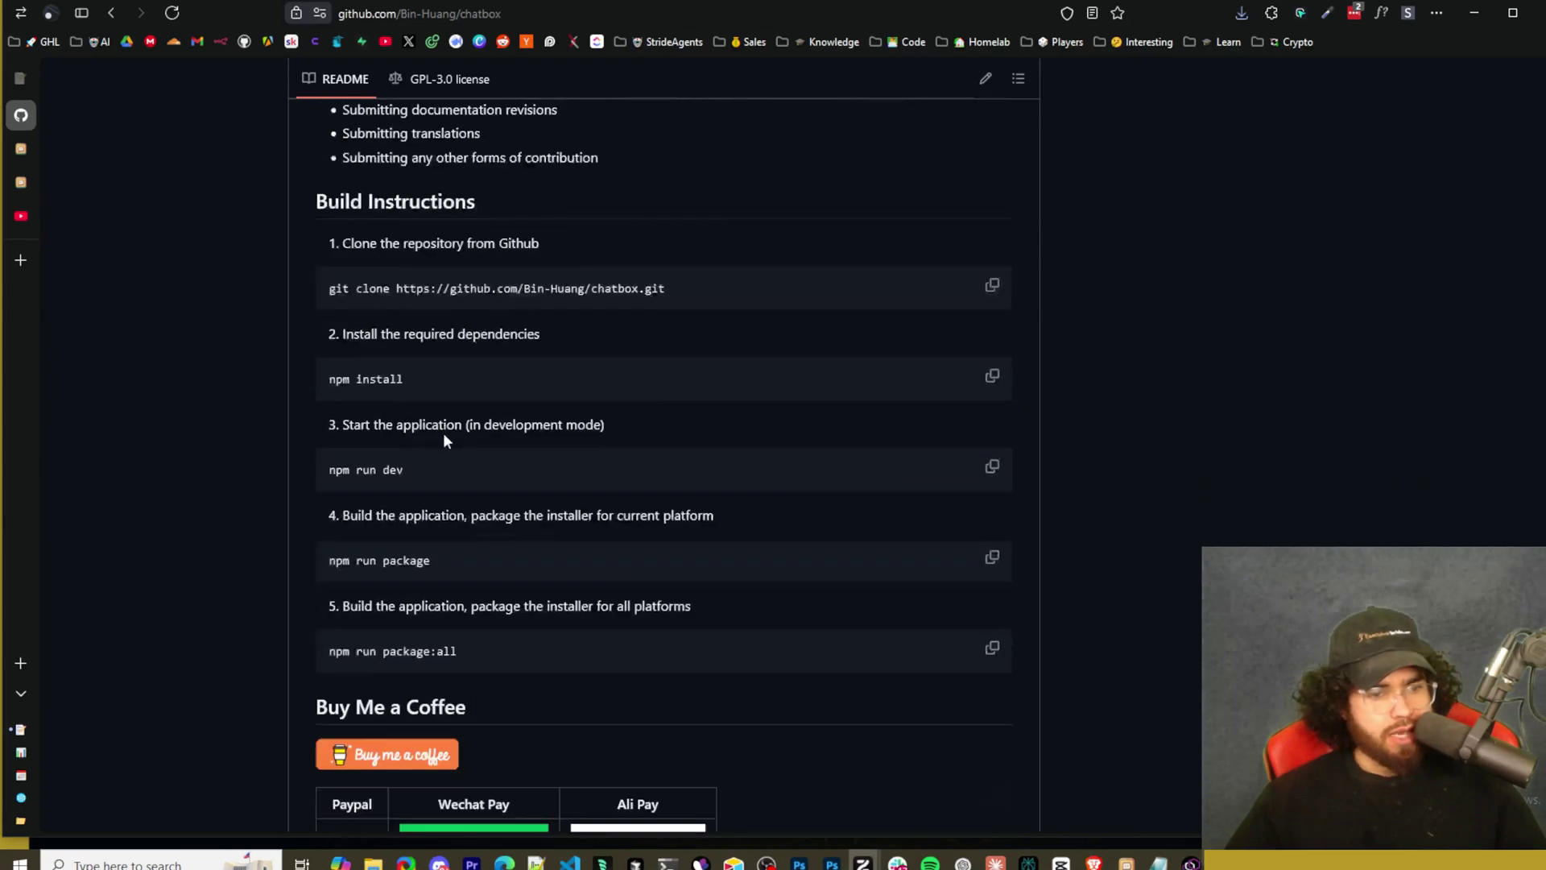
scroll(435, 425, up, 1)
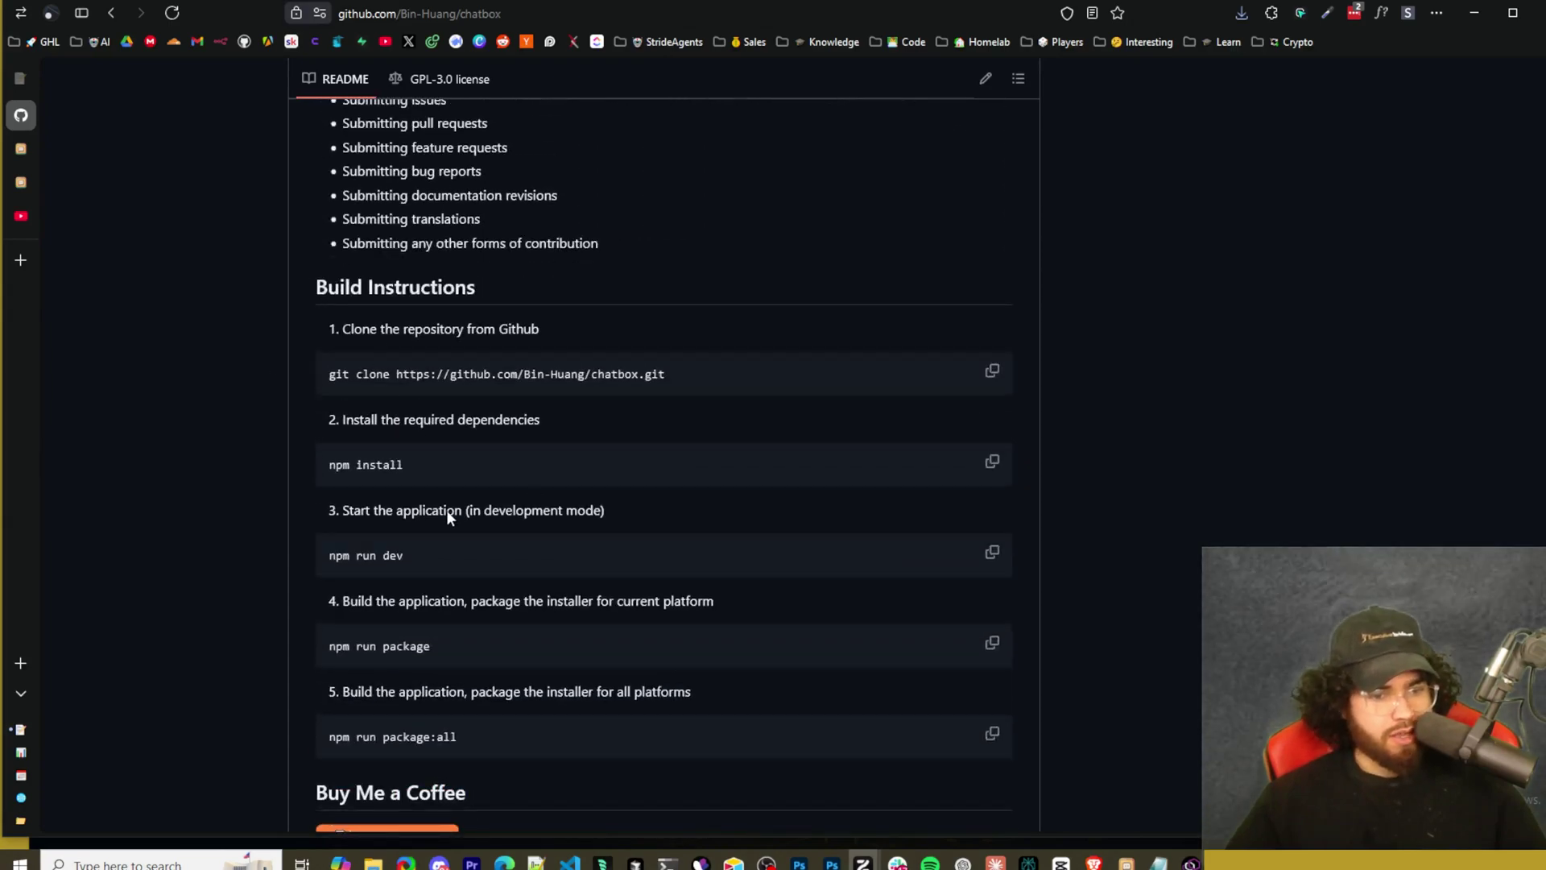
scroll(459, 685, down, 8)
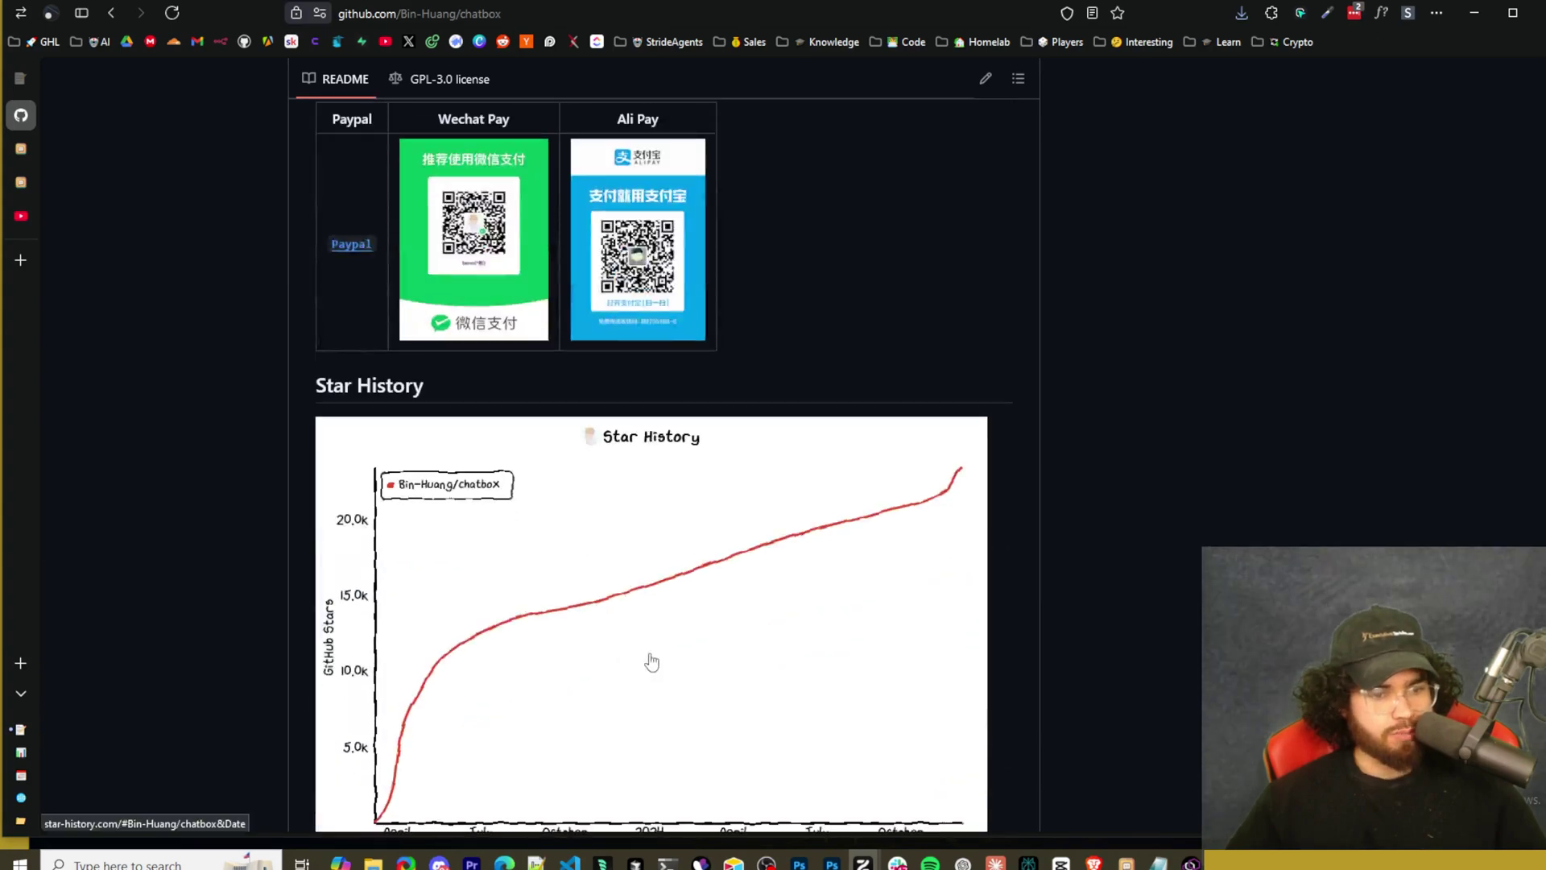
scroll(640, 656, up, 20)
scroll(629, 661, up, 15)
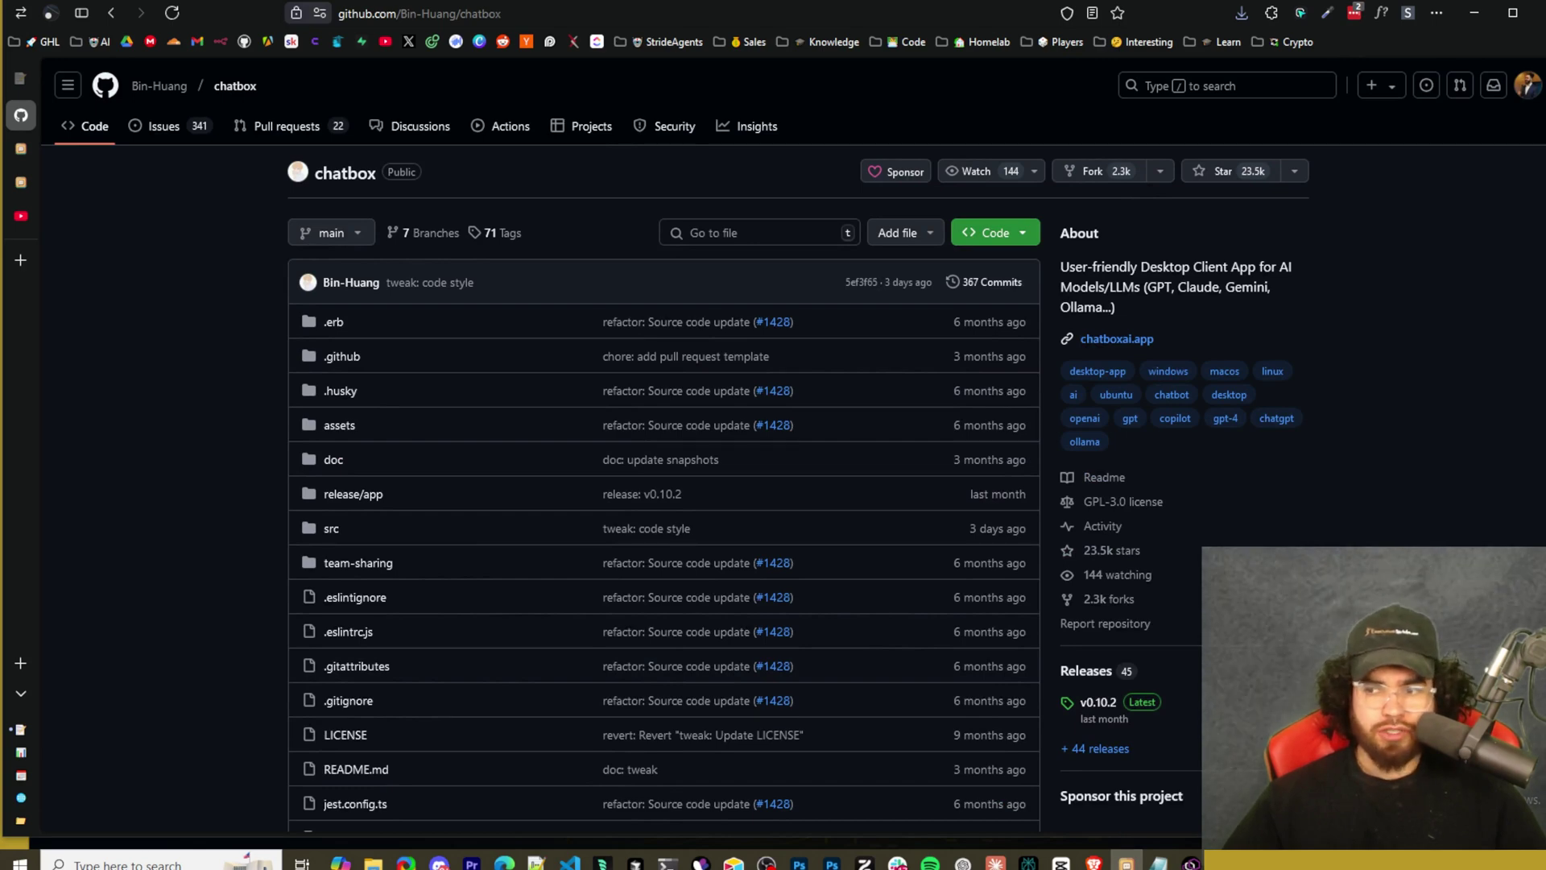
In the Chatbox desktop app's Settings, keep OpenAI API as provider and expand Model & Token
click(1126, 863)
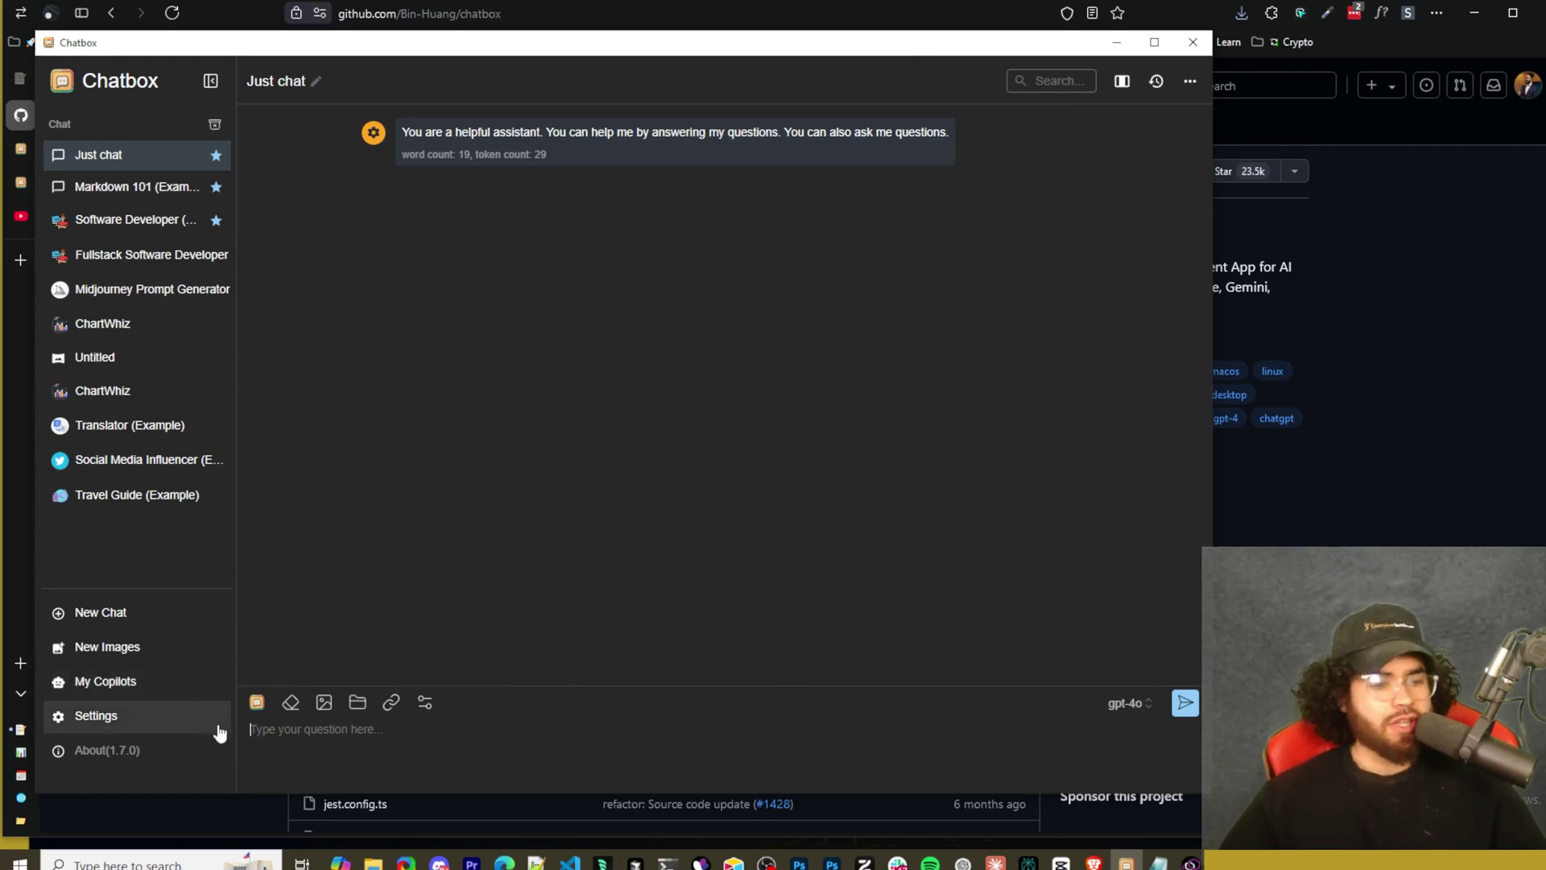
click(193, 715)
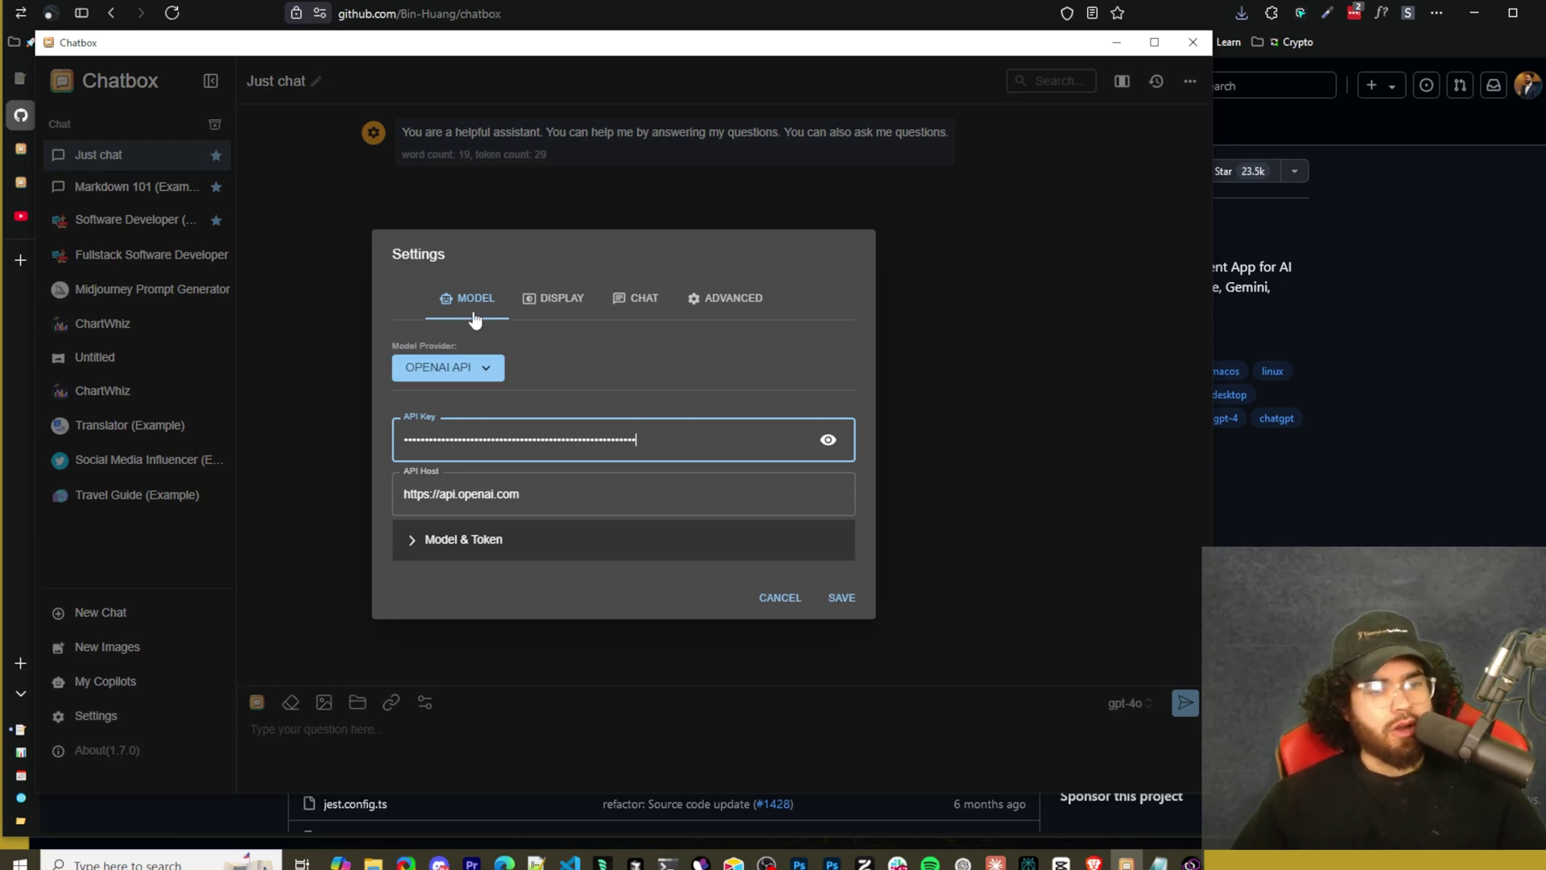
click(488, 363)
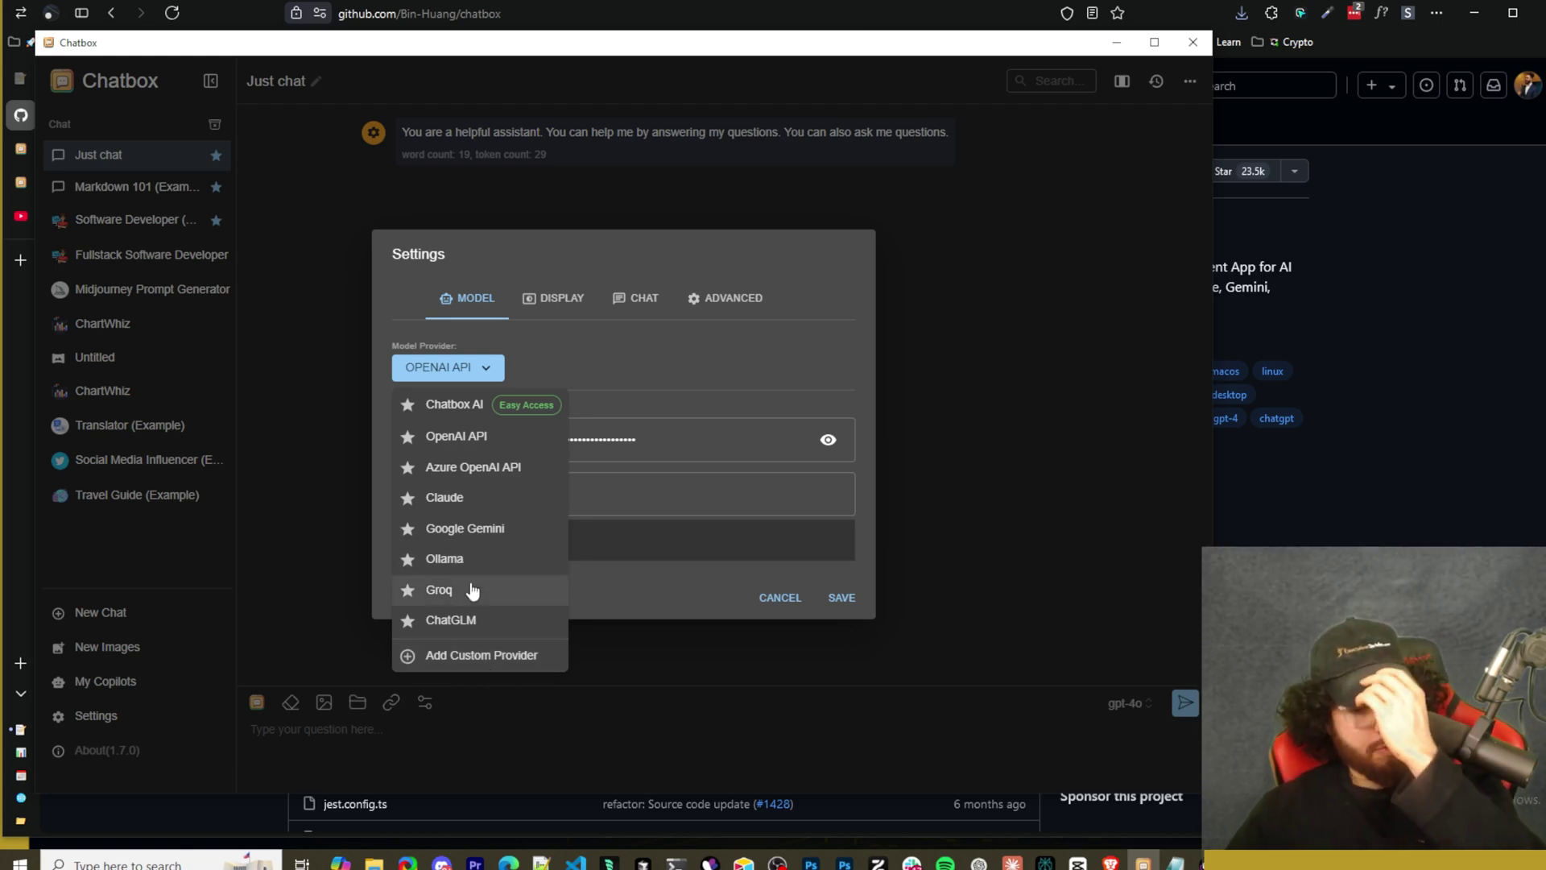
click(645, 588)
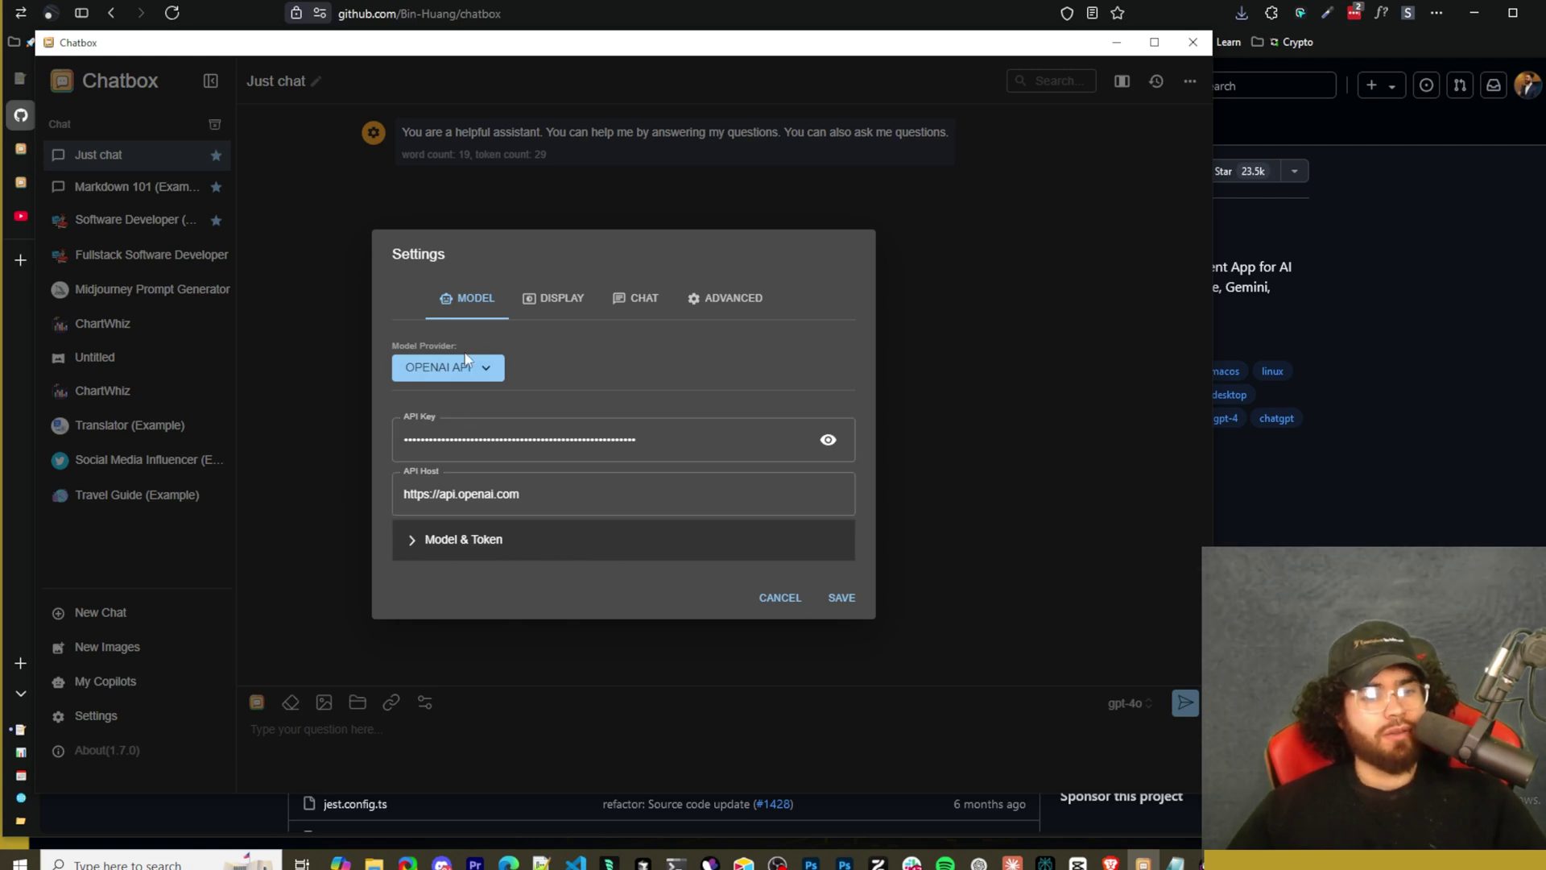
drag(445, 439, 515, 439)
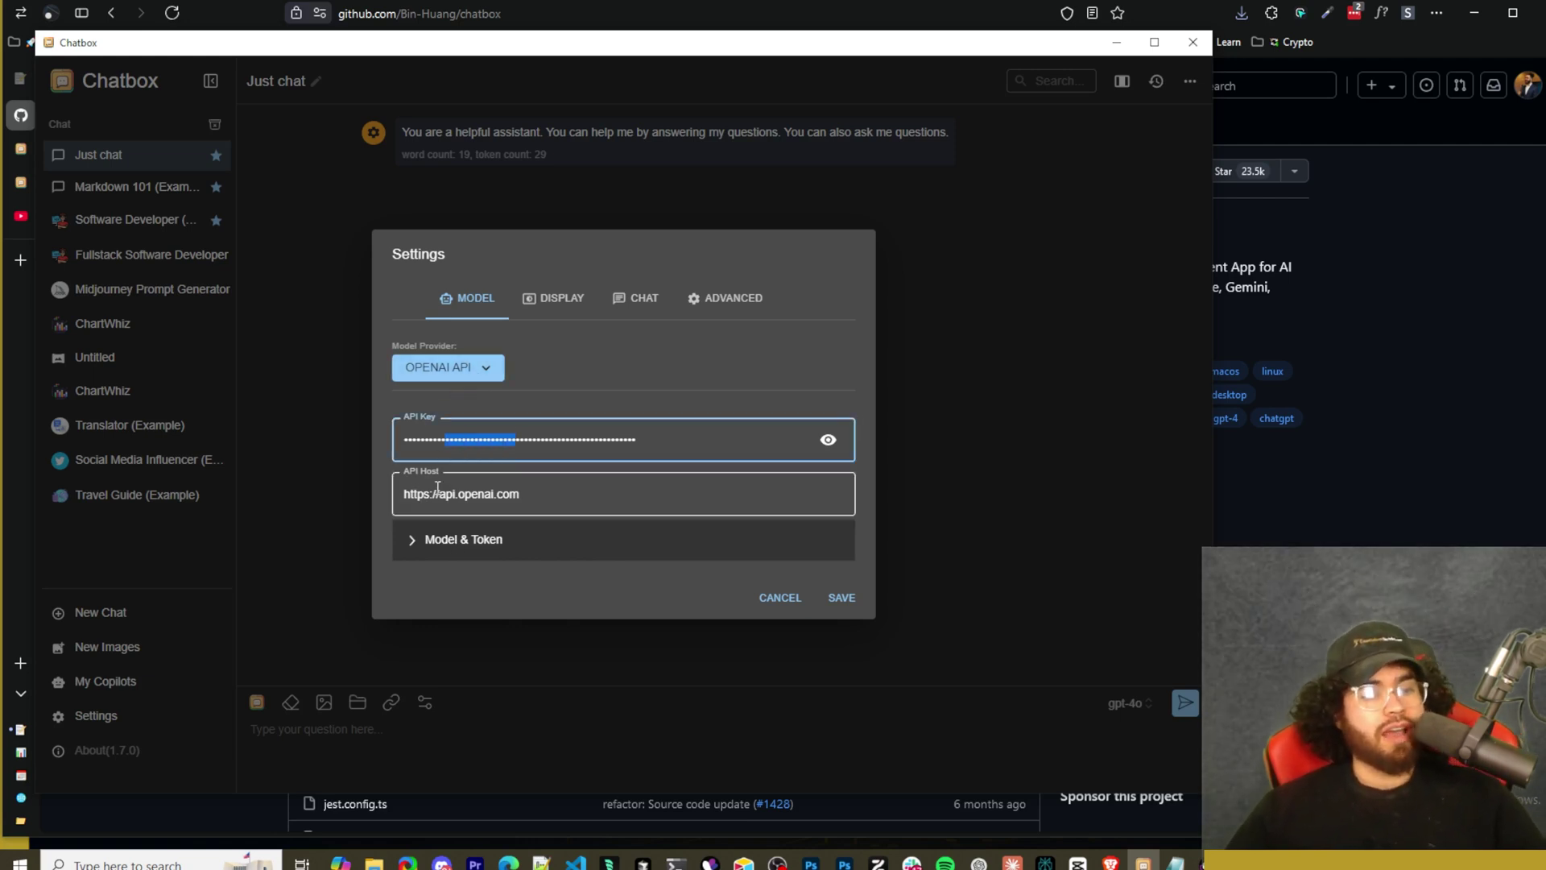
click(452, 539)
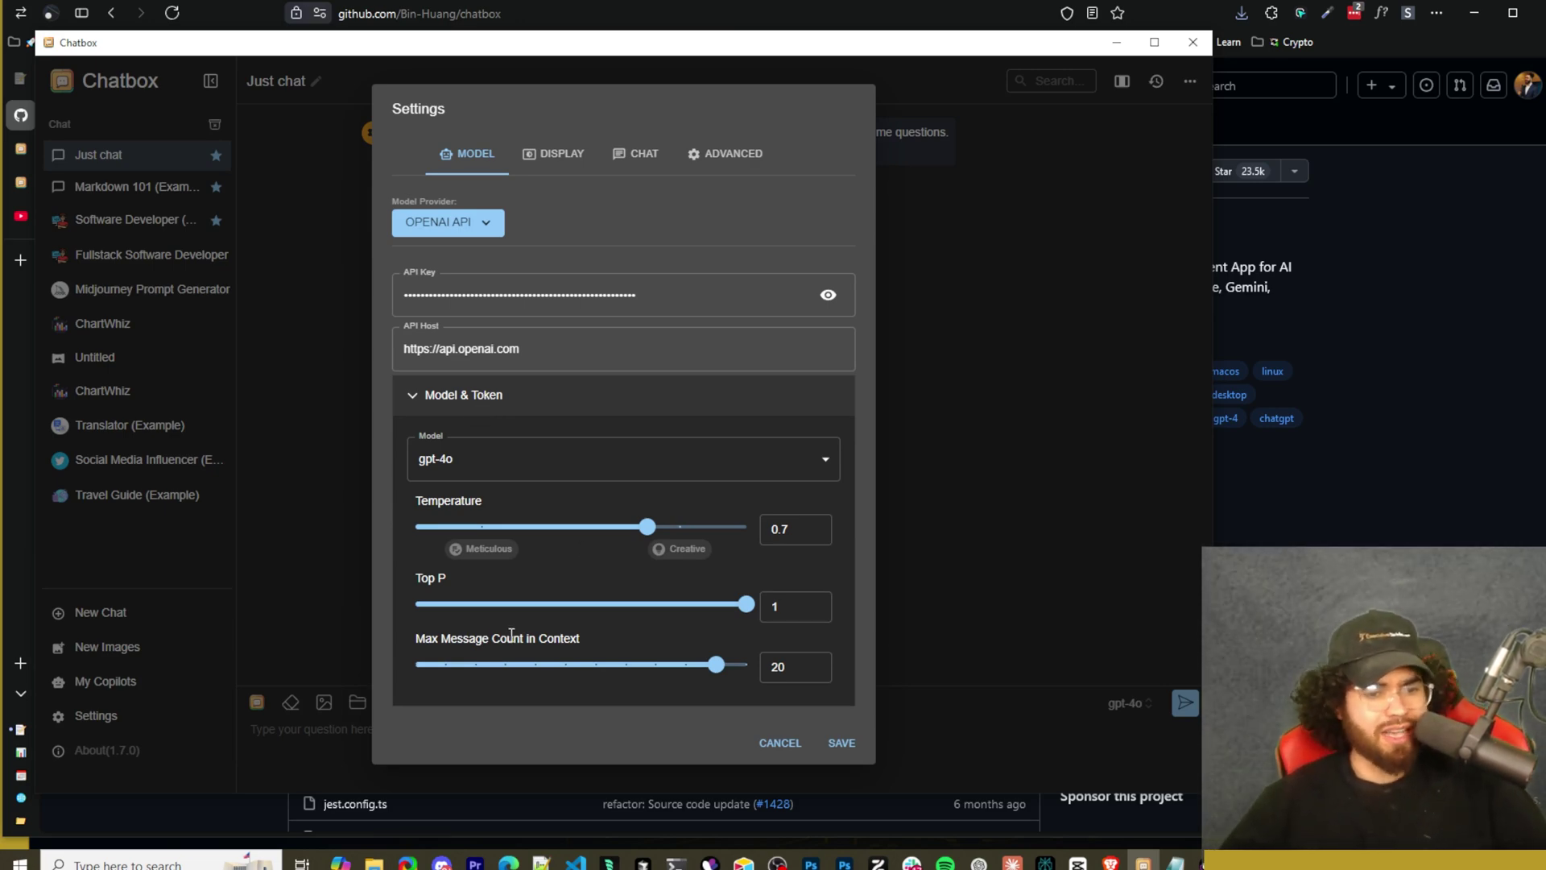
click(479, 459)
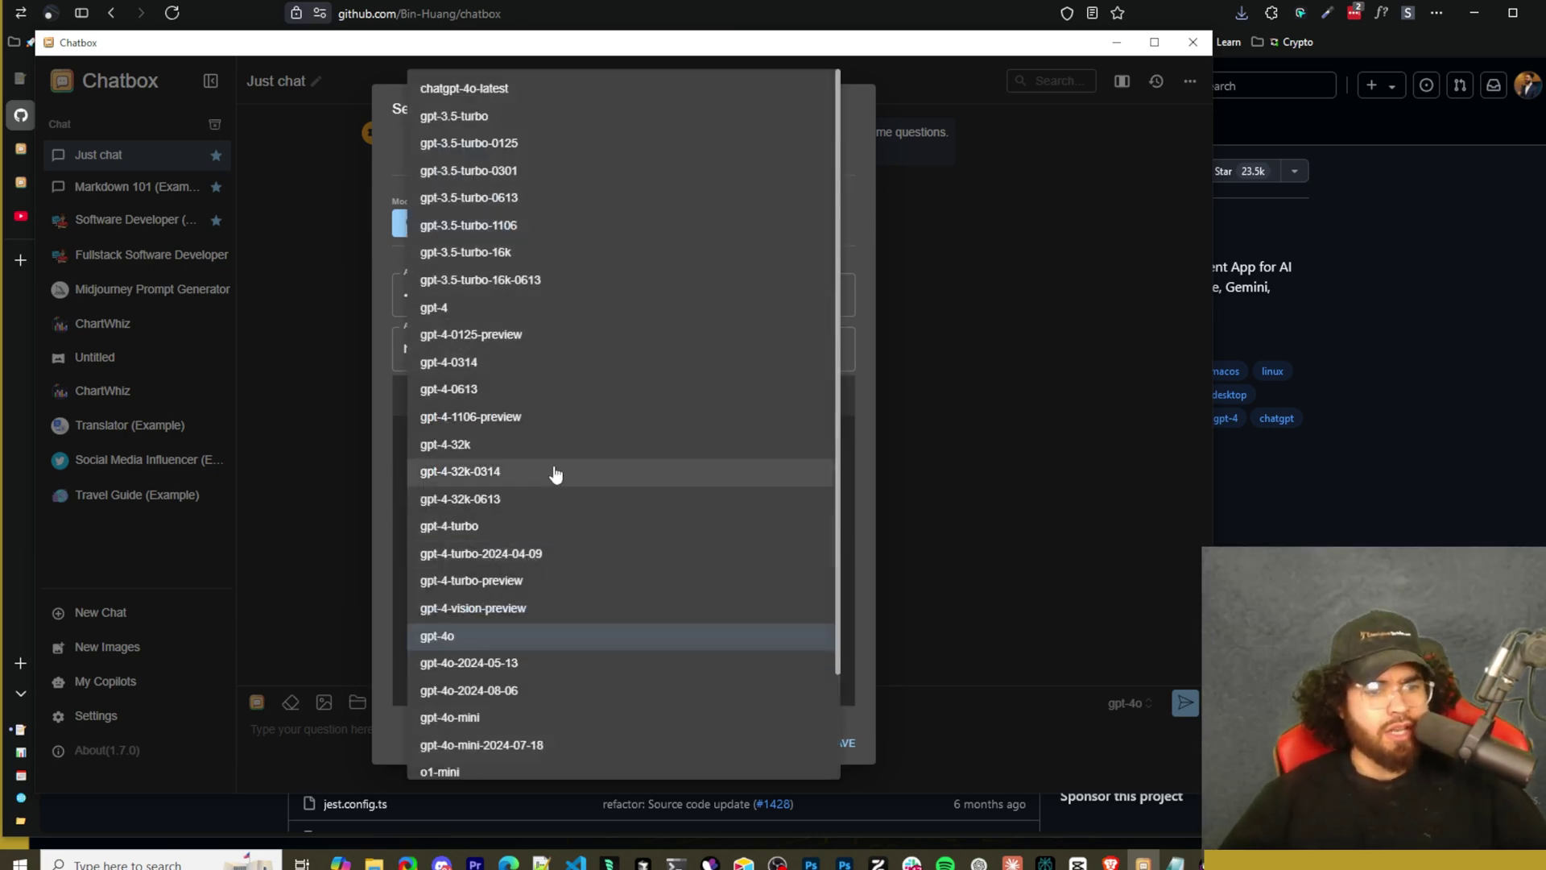
scroll(516, 483, down, 2)
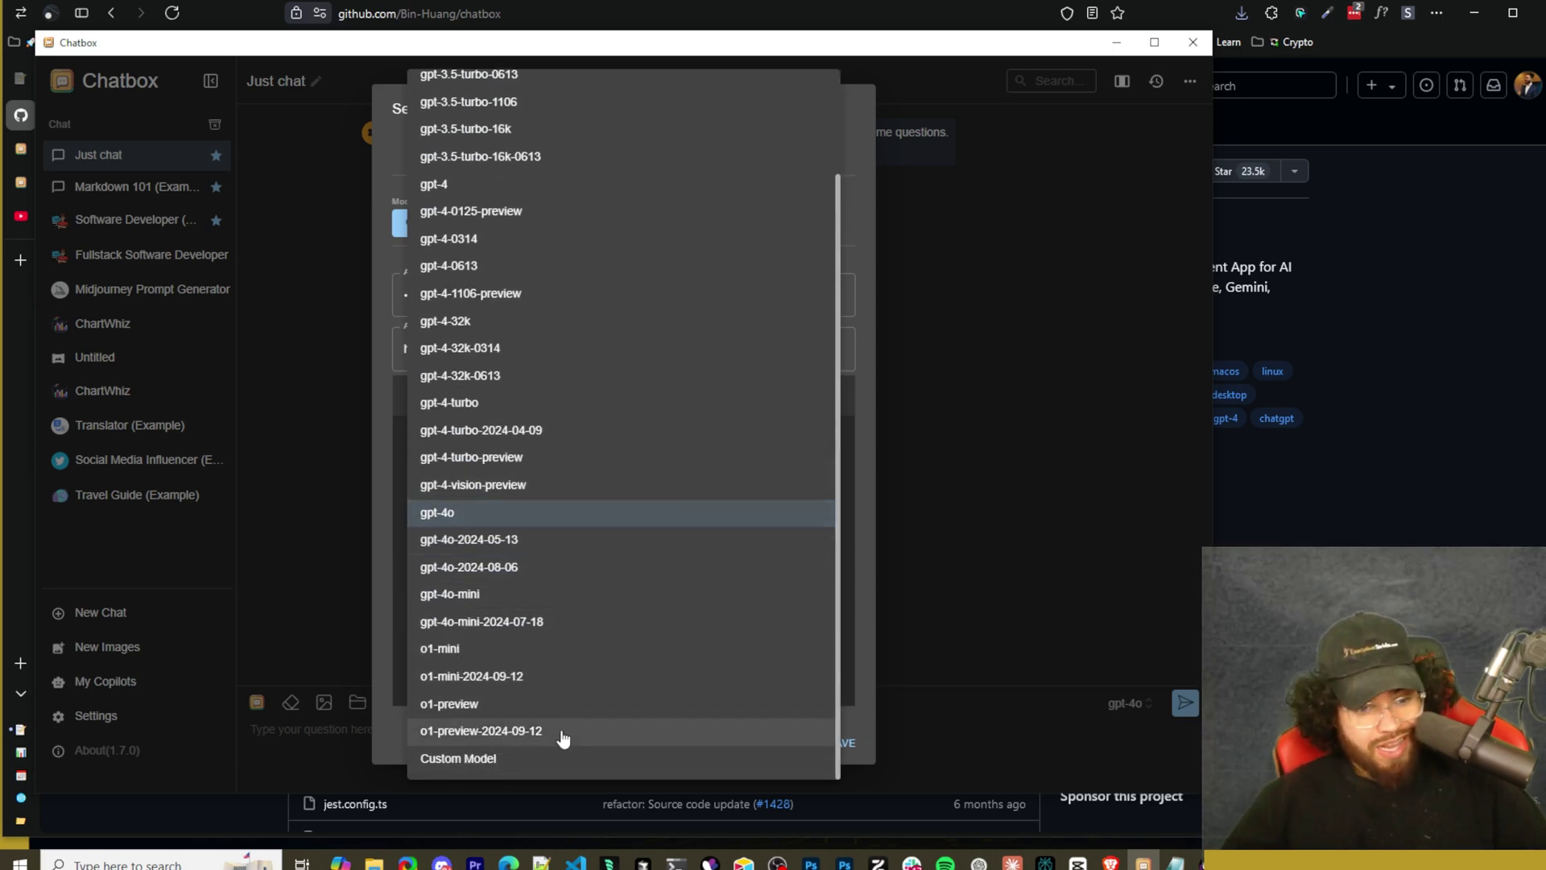
click(399, 614)
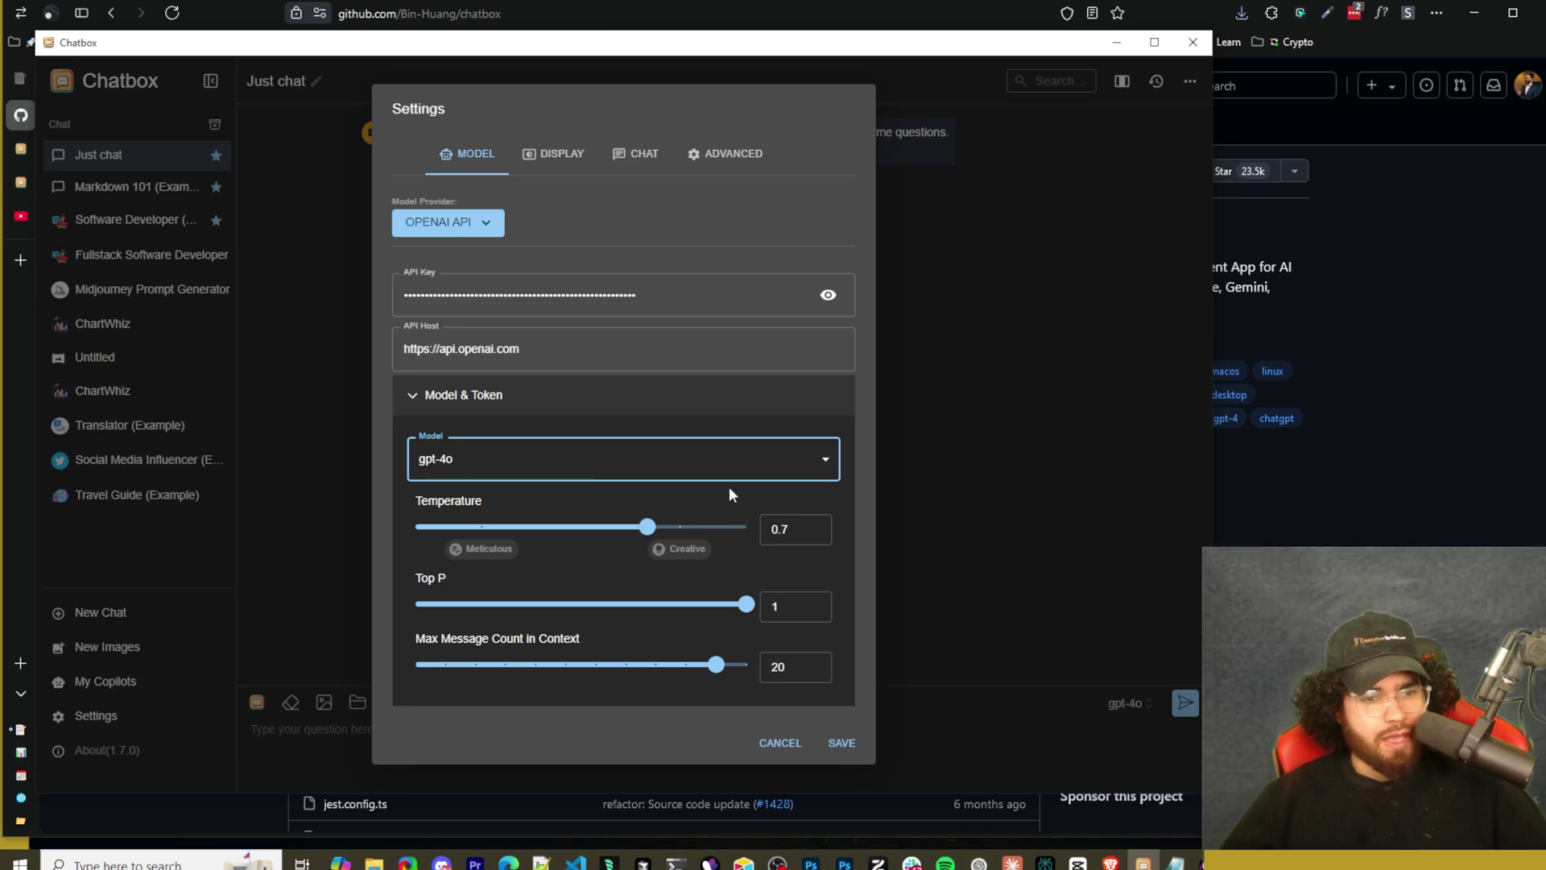
click(564, 155)
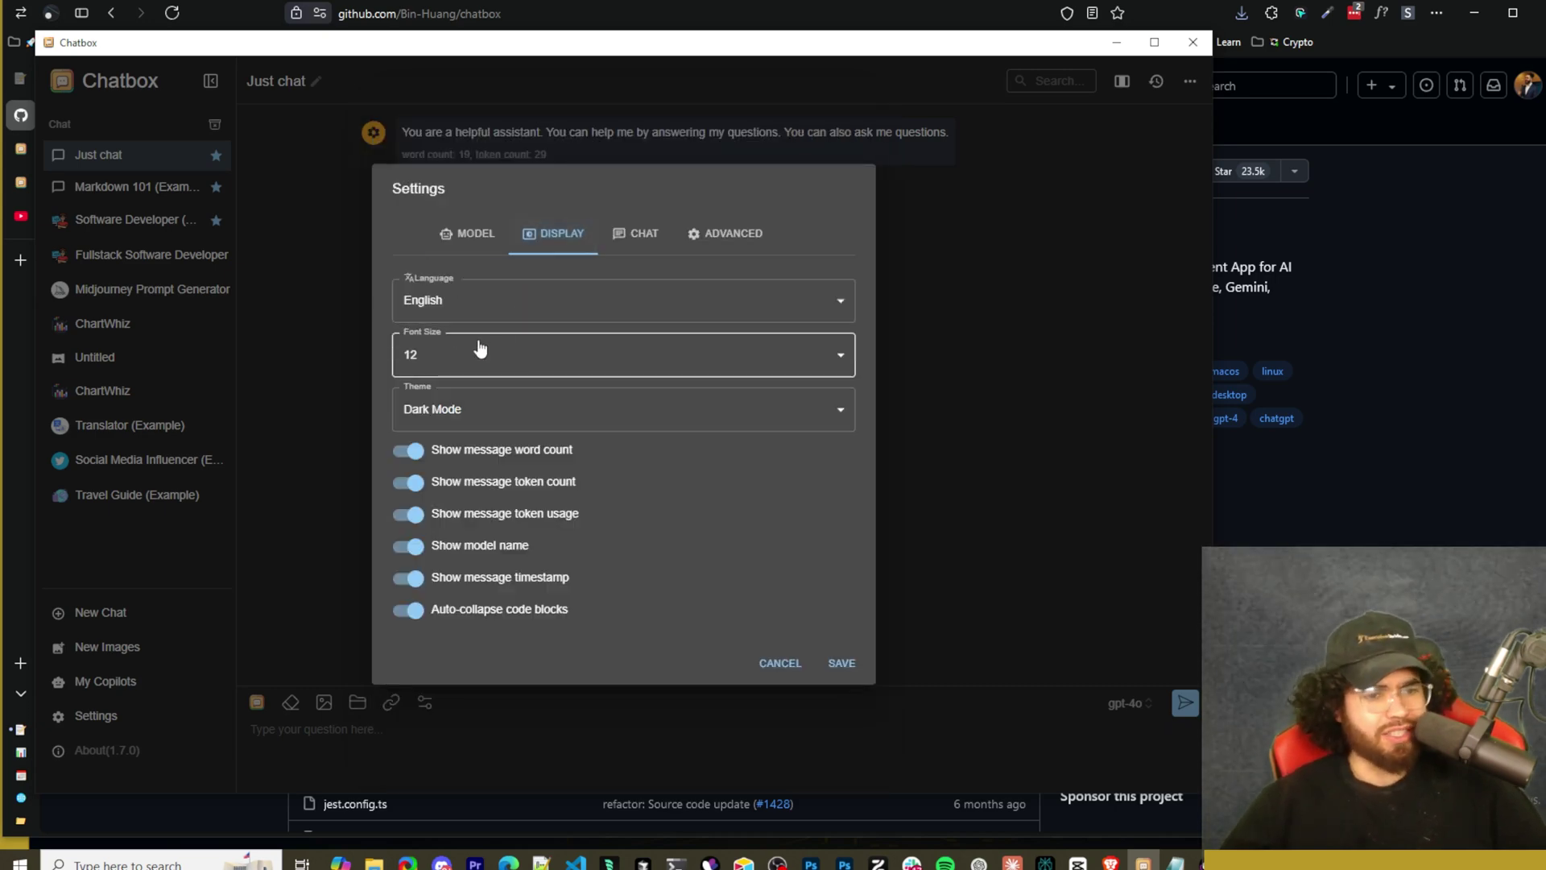
Keep Dark Mode as the theme in the Display settings
click(494, 409)
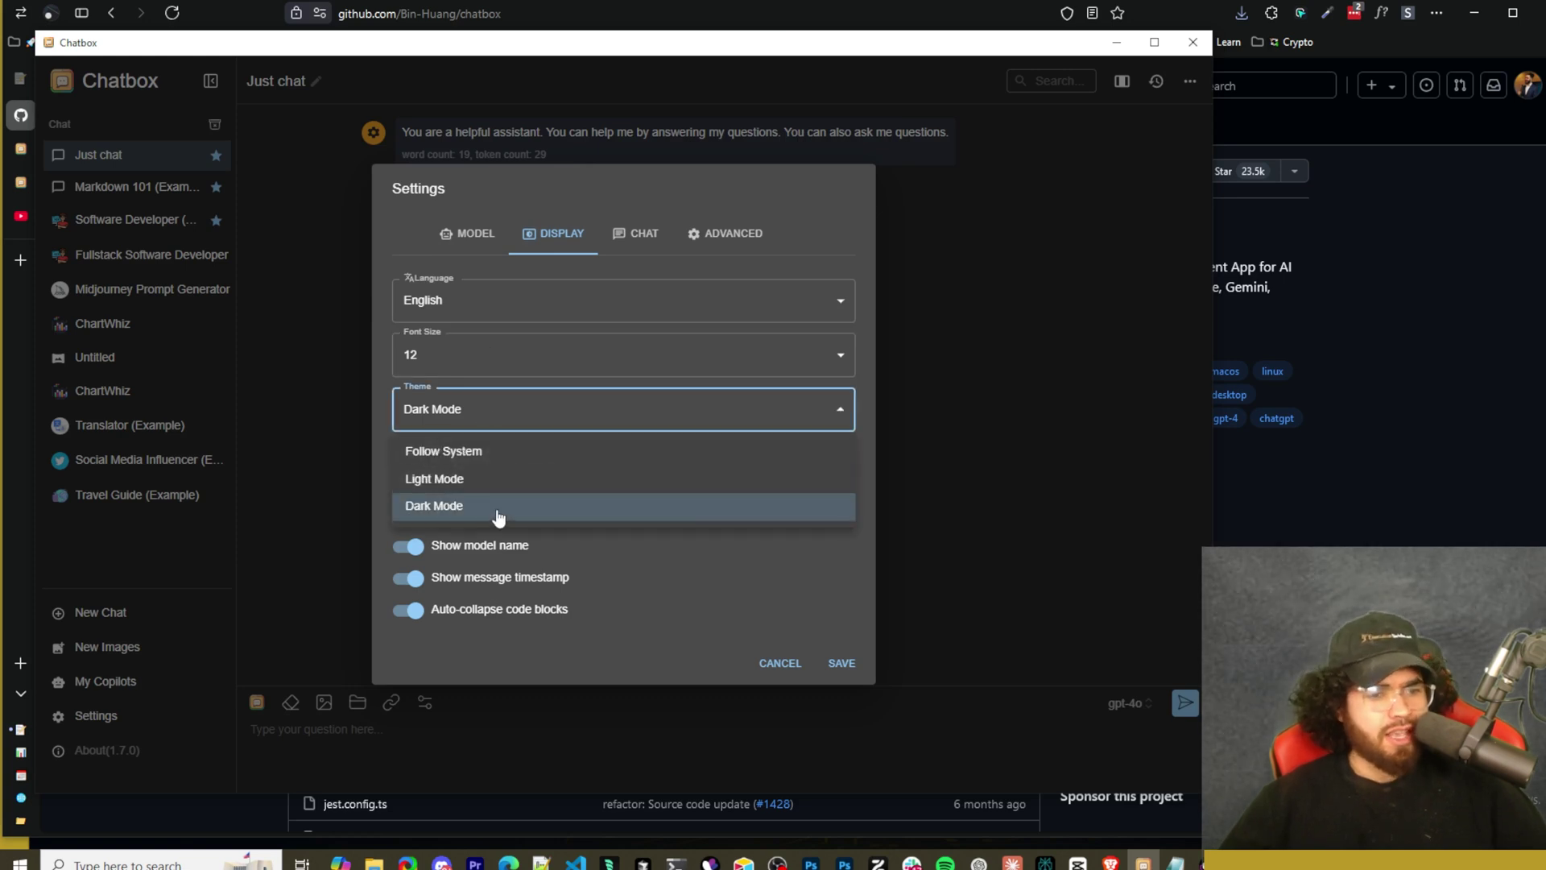
click(377, 474)
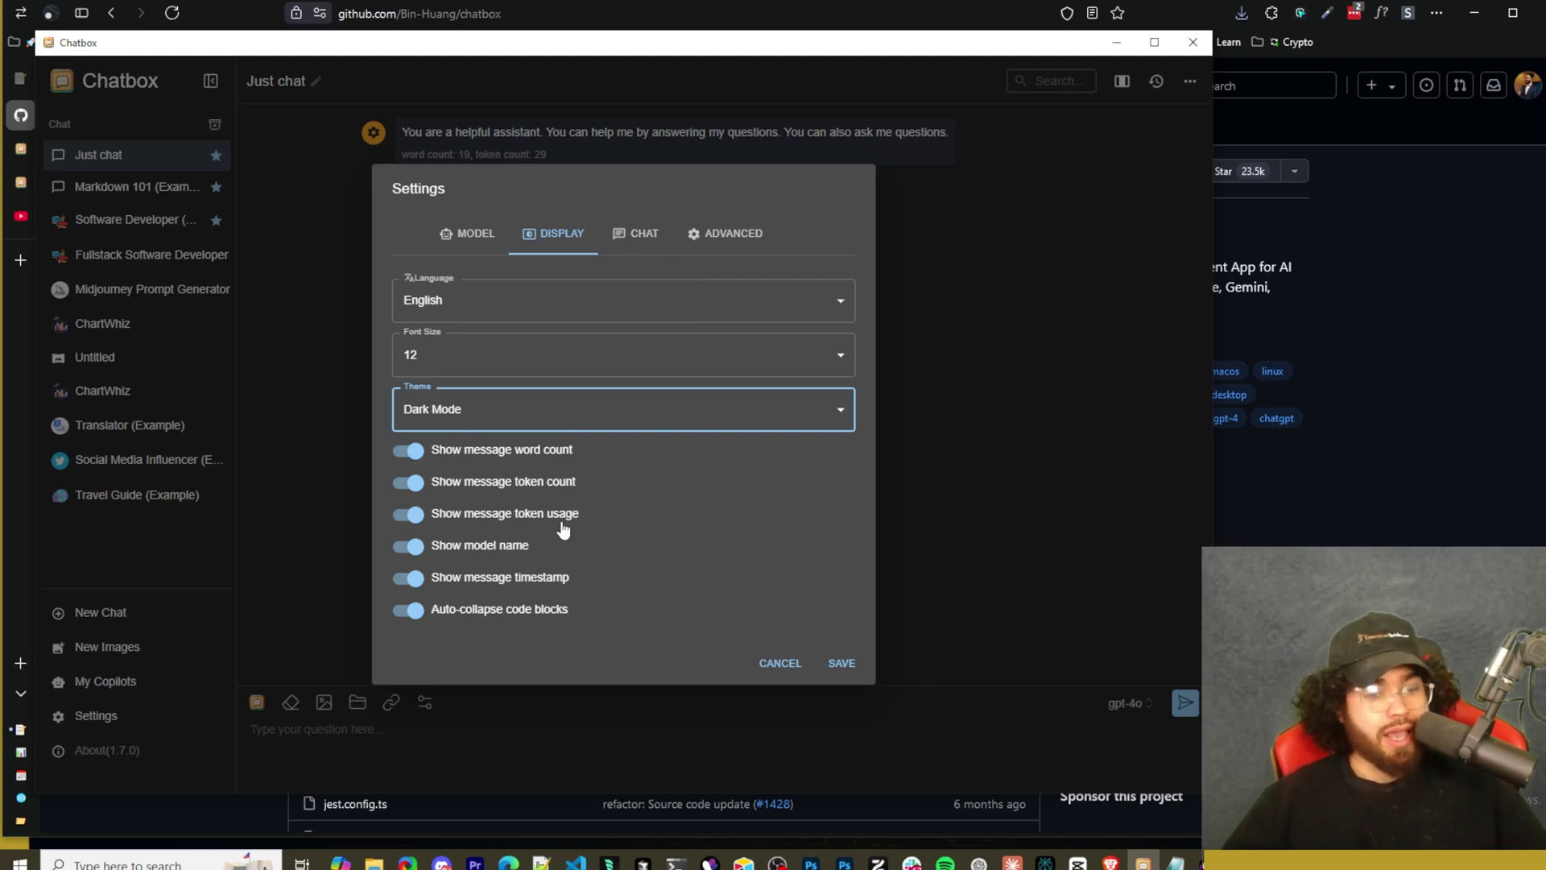
Switch to the Chat settings tab and check the Auto-preview artifacts help text
click(632, 233)
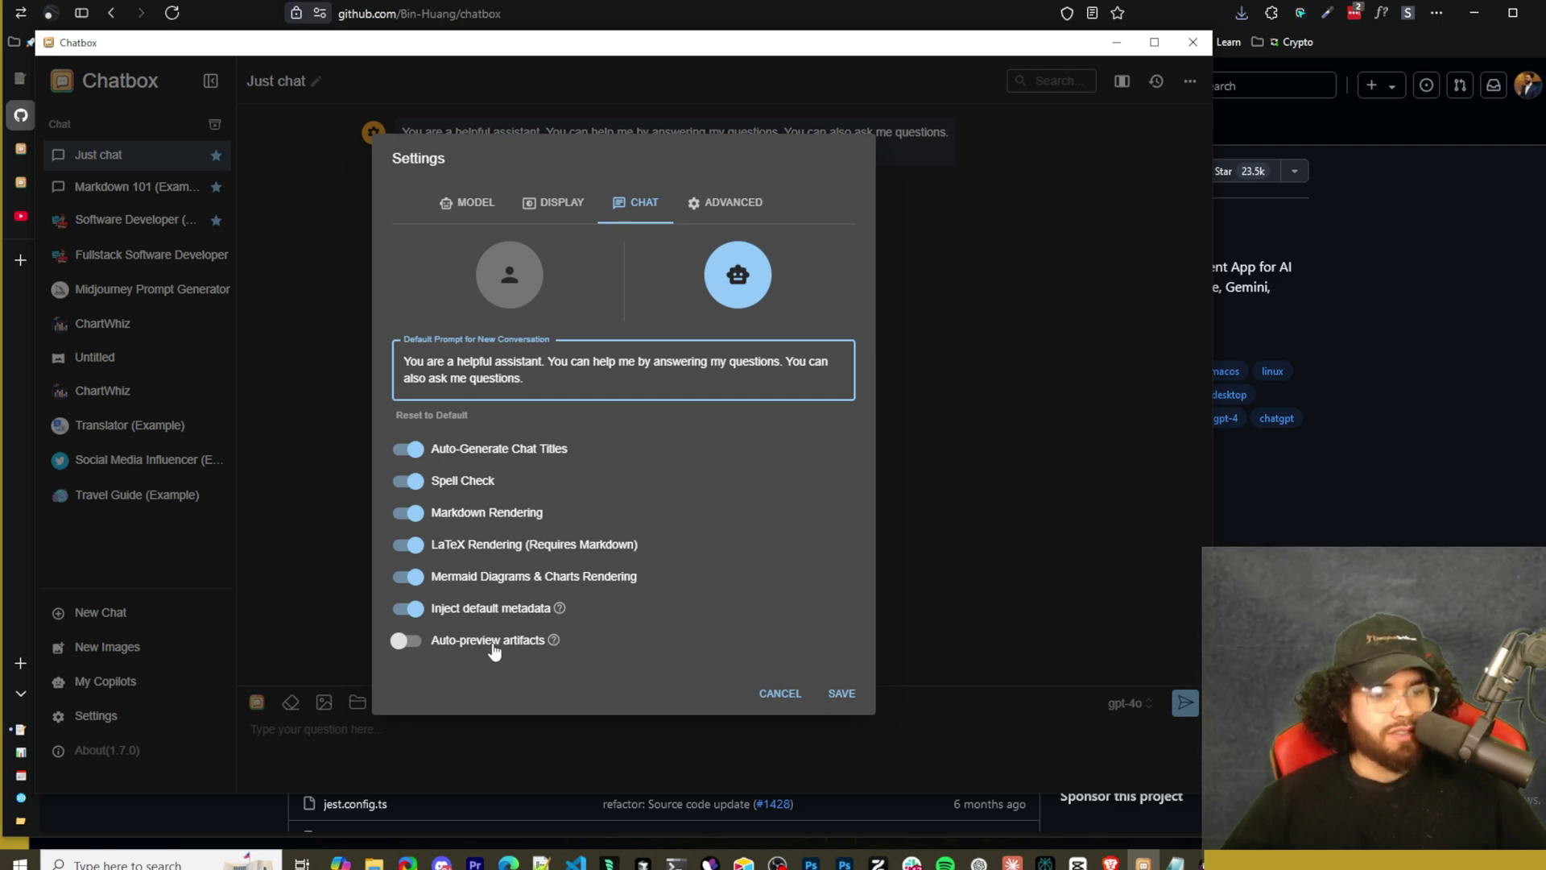
mouse_move(555, 642)
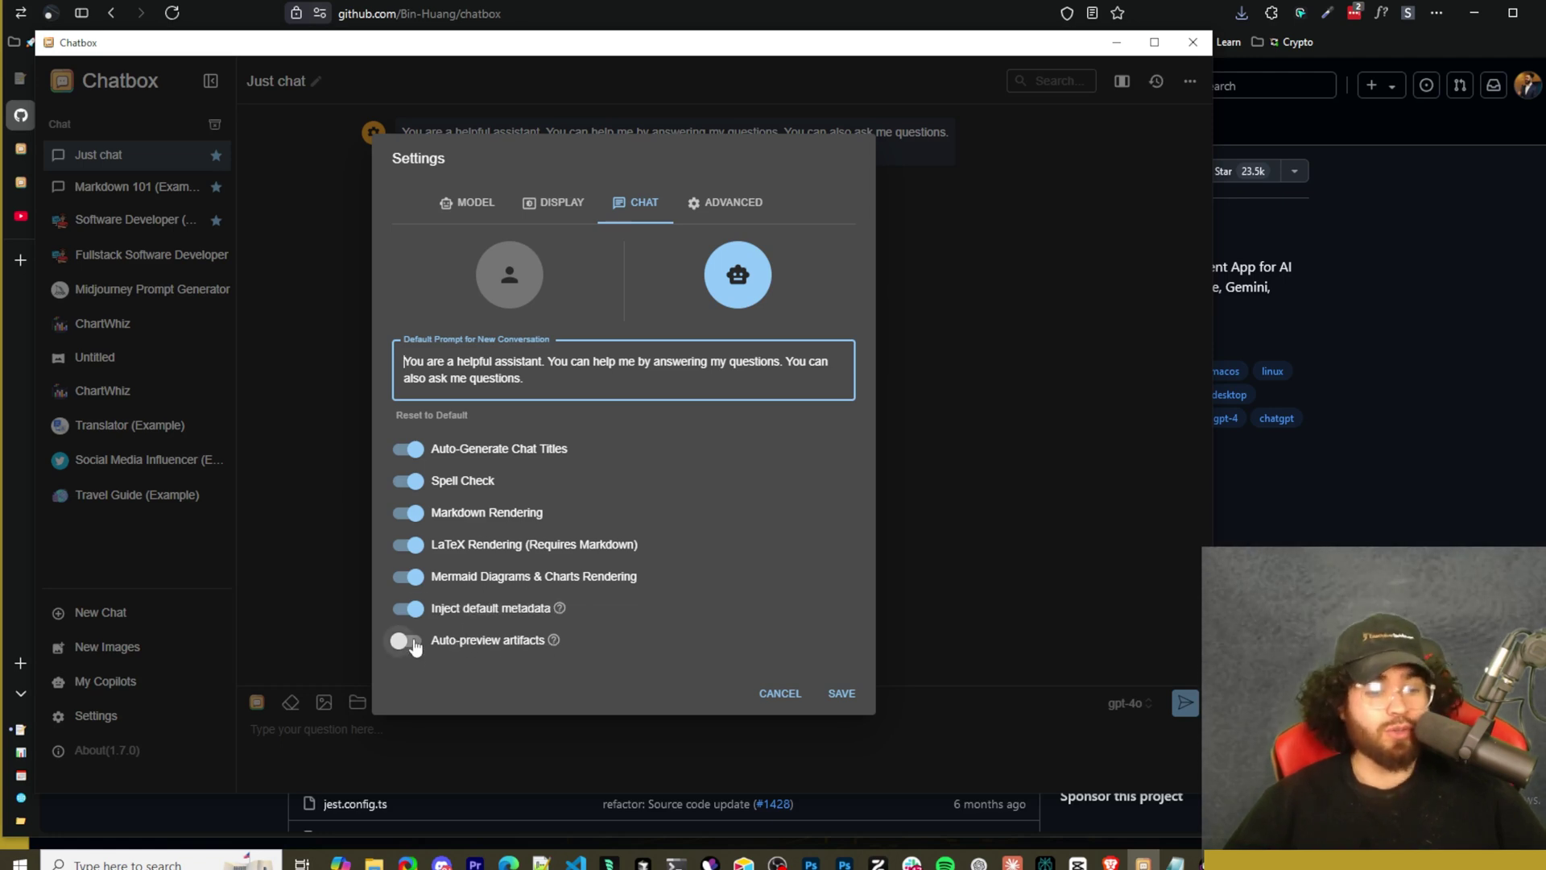
Expand the Network Proxy, Keyboard Shortcuts, Data Backup and Error Reporting sections under Advanced
click(725, 202)
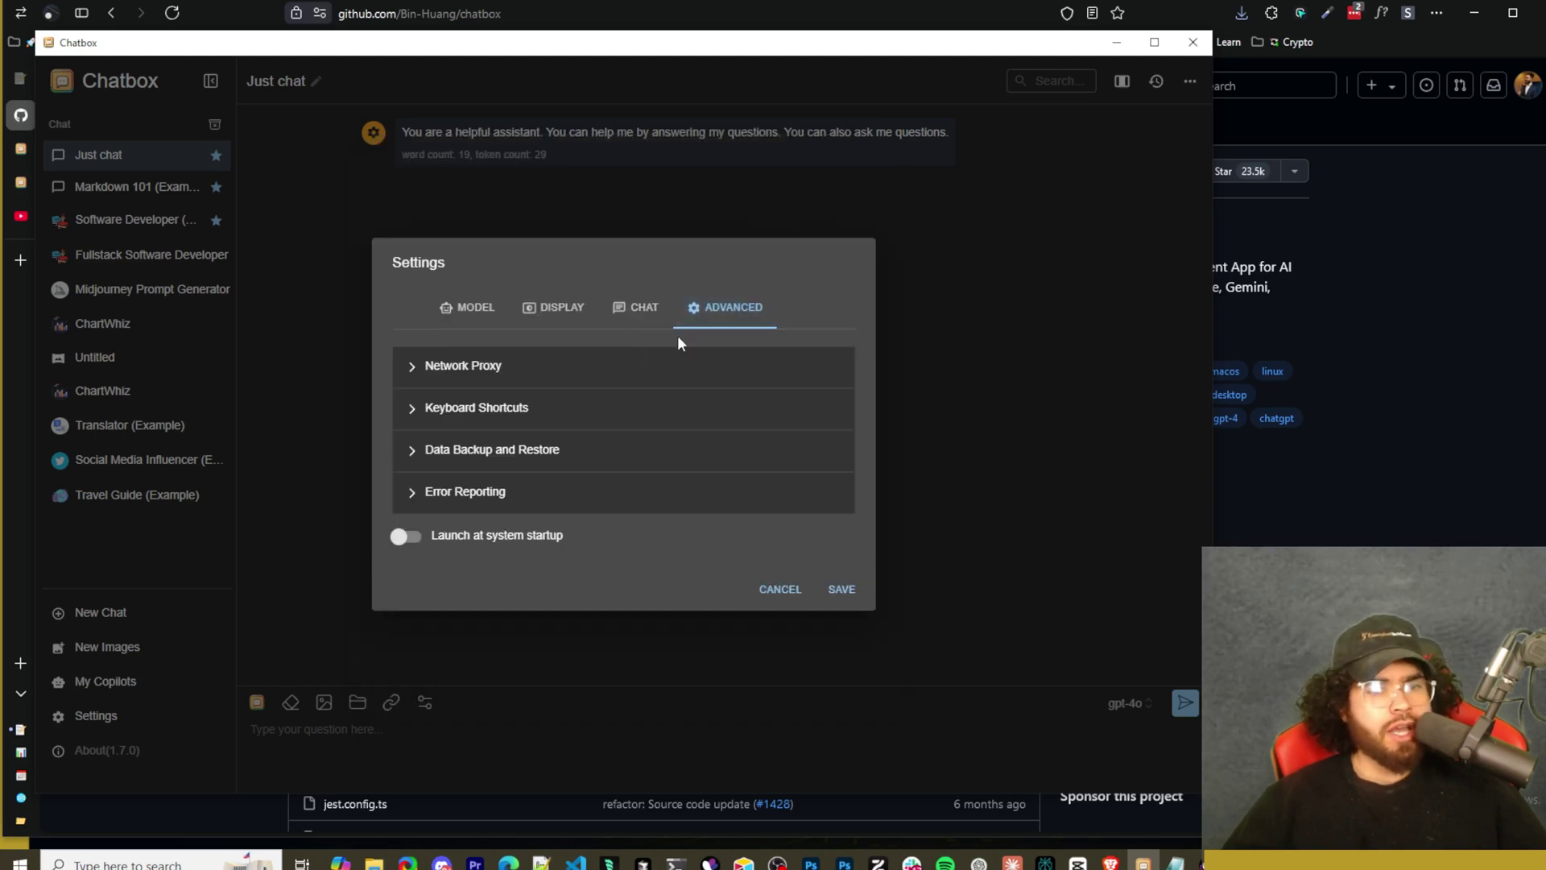
click(431, 370)
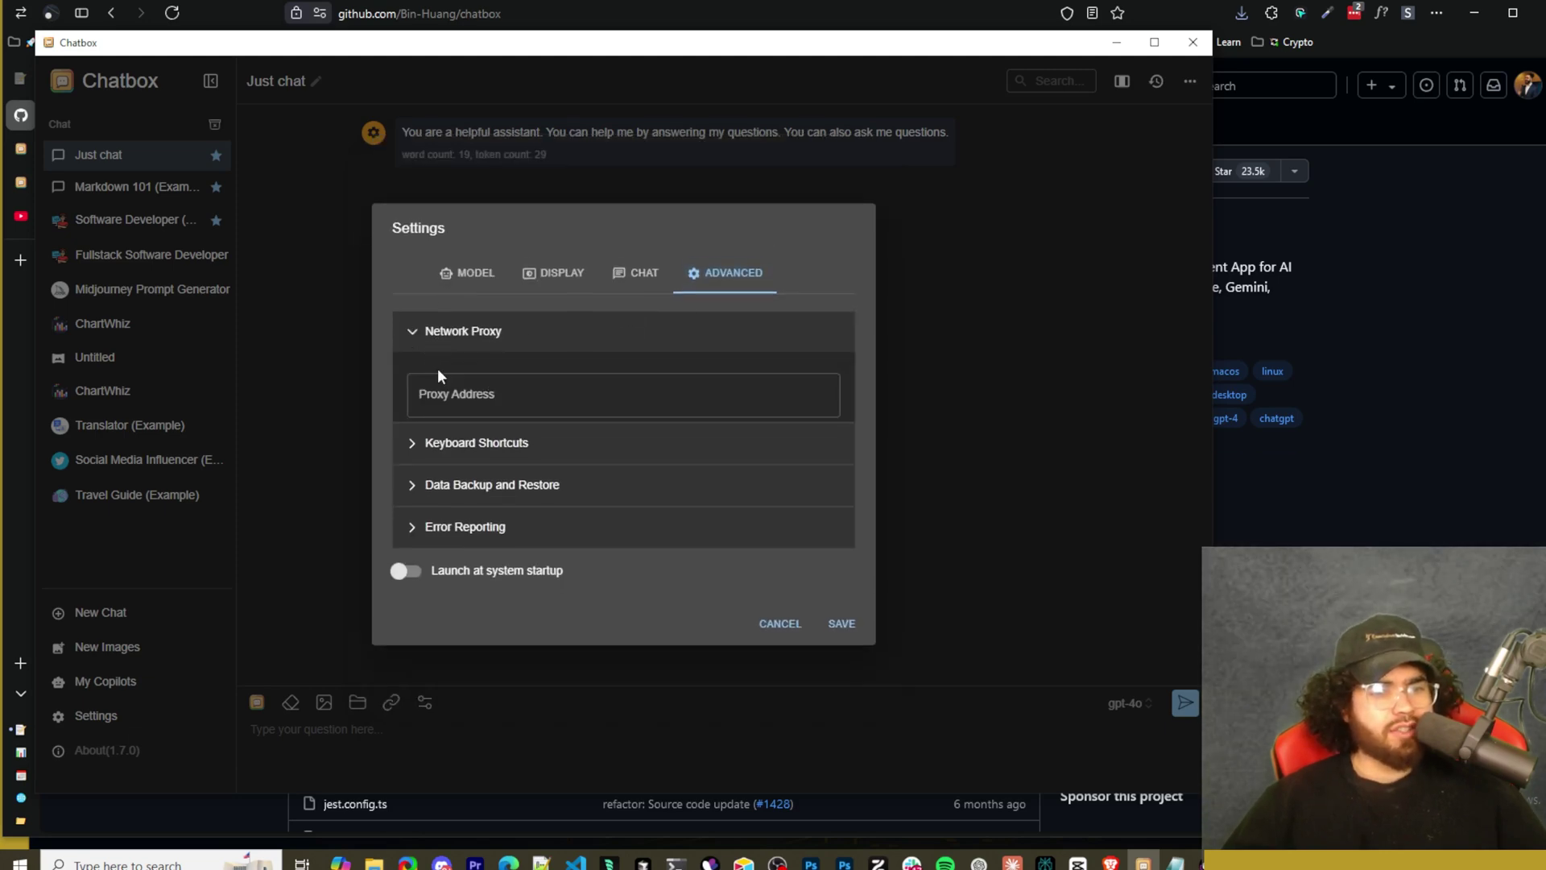
click(463, 450)
scroll(483, 411, down, 4)
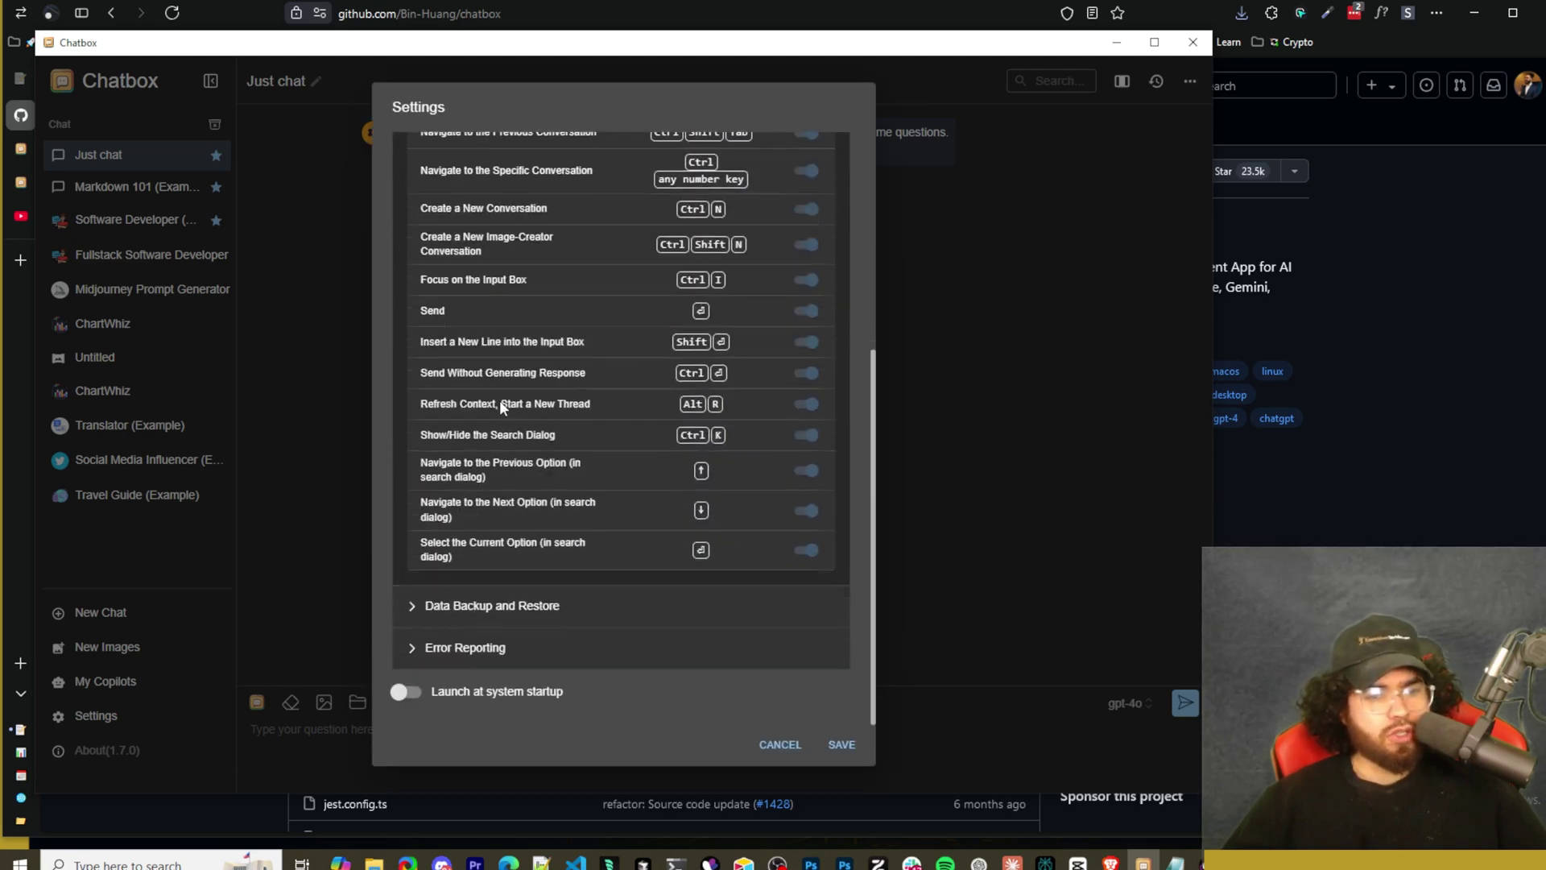
click(460, 608)
scroll(460, 564, down, 3)
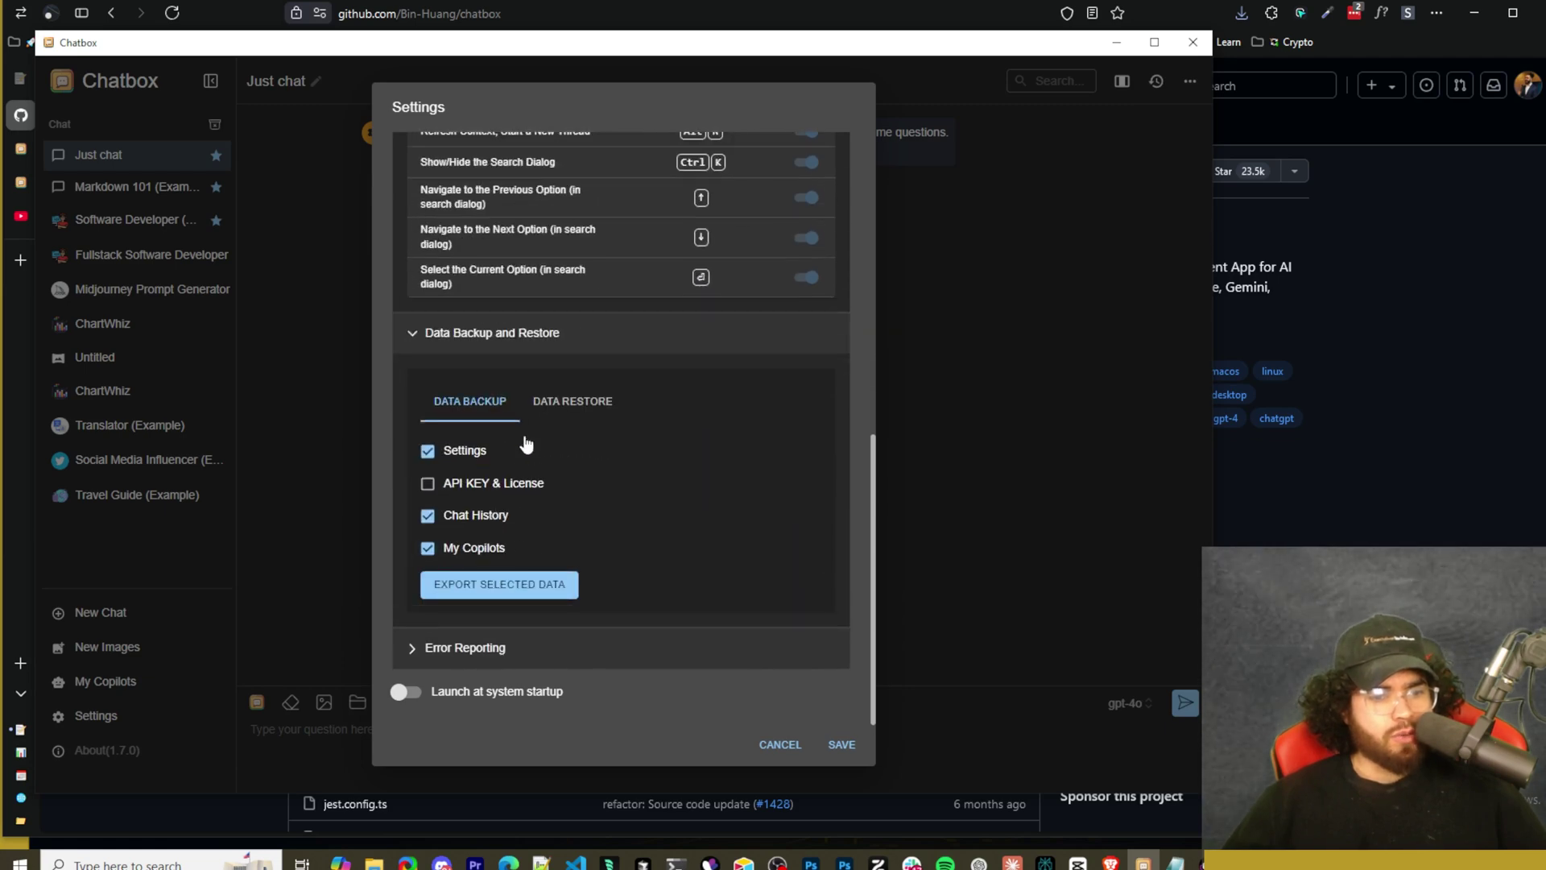
click(451, 650)
scroll(503, 562, down, 2)
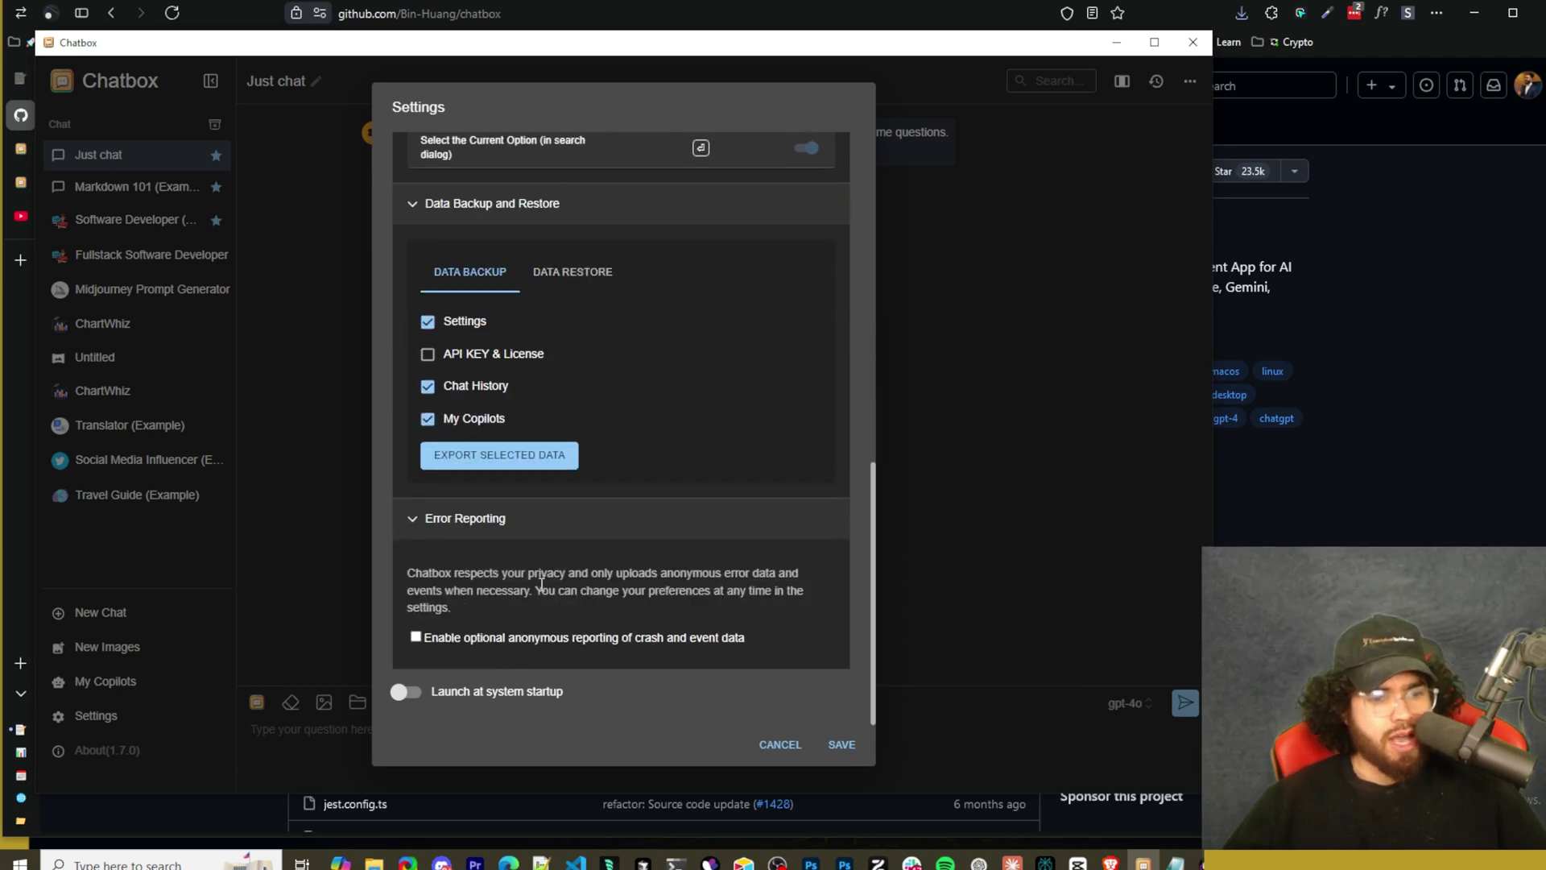
Toggle Launch at startup on and back off, then cancel the settings without saving
click(439, 701)
click(483, 697)
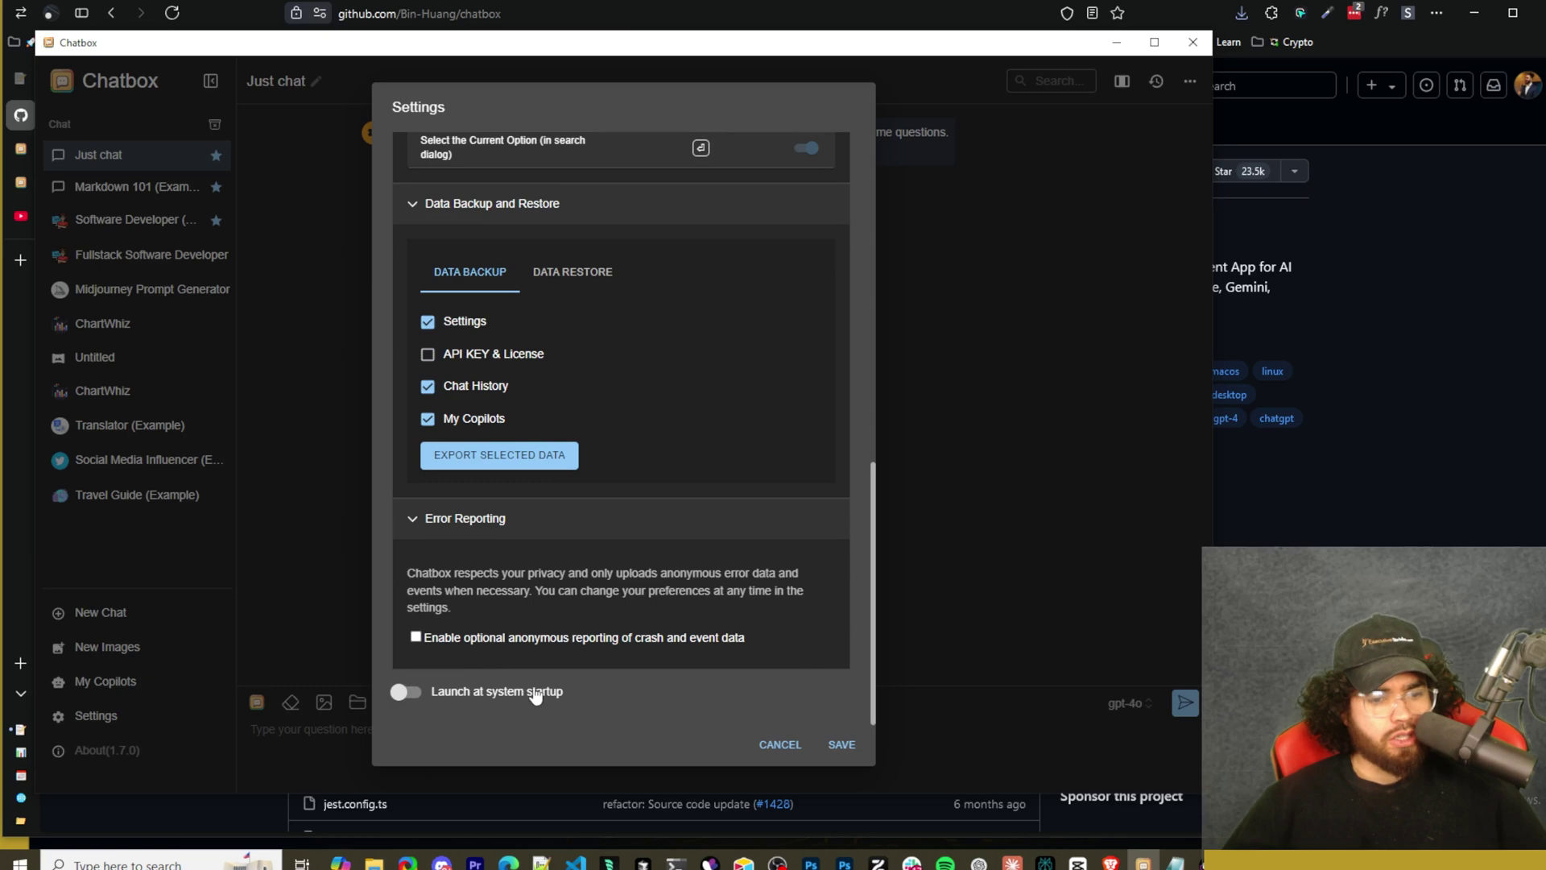
click(769, 745)
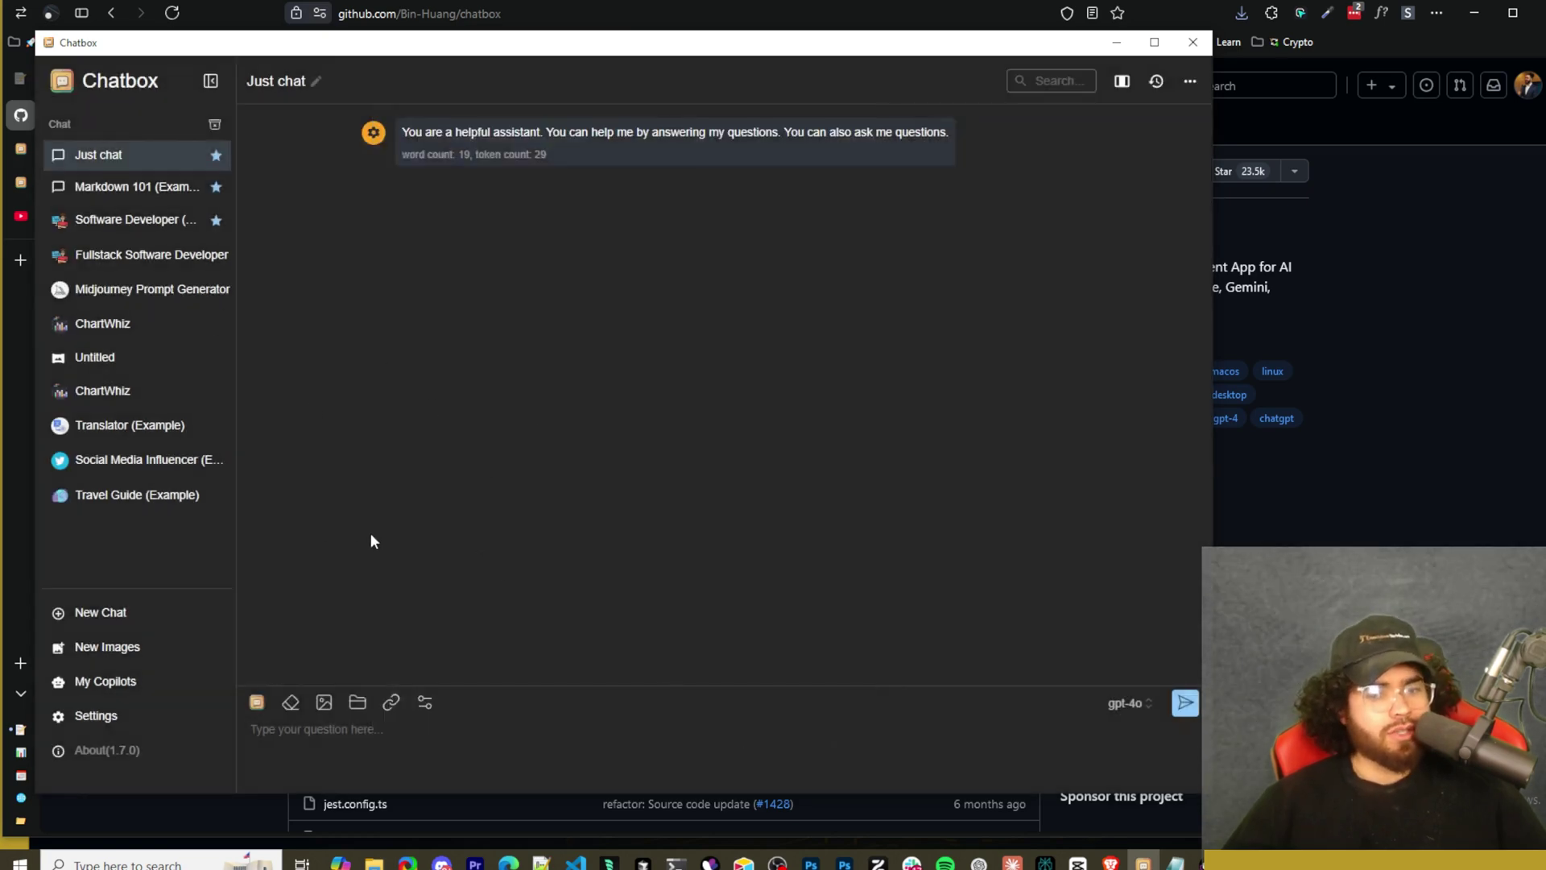
click(129, 681)
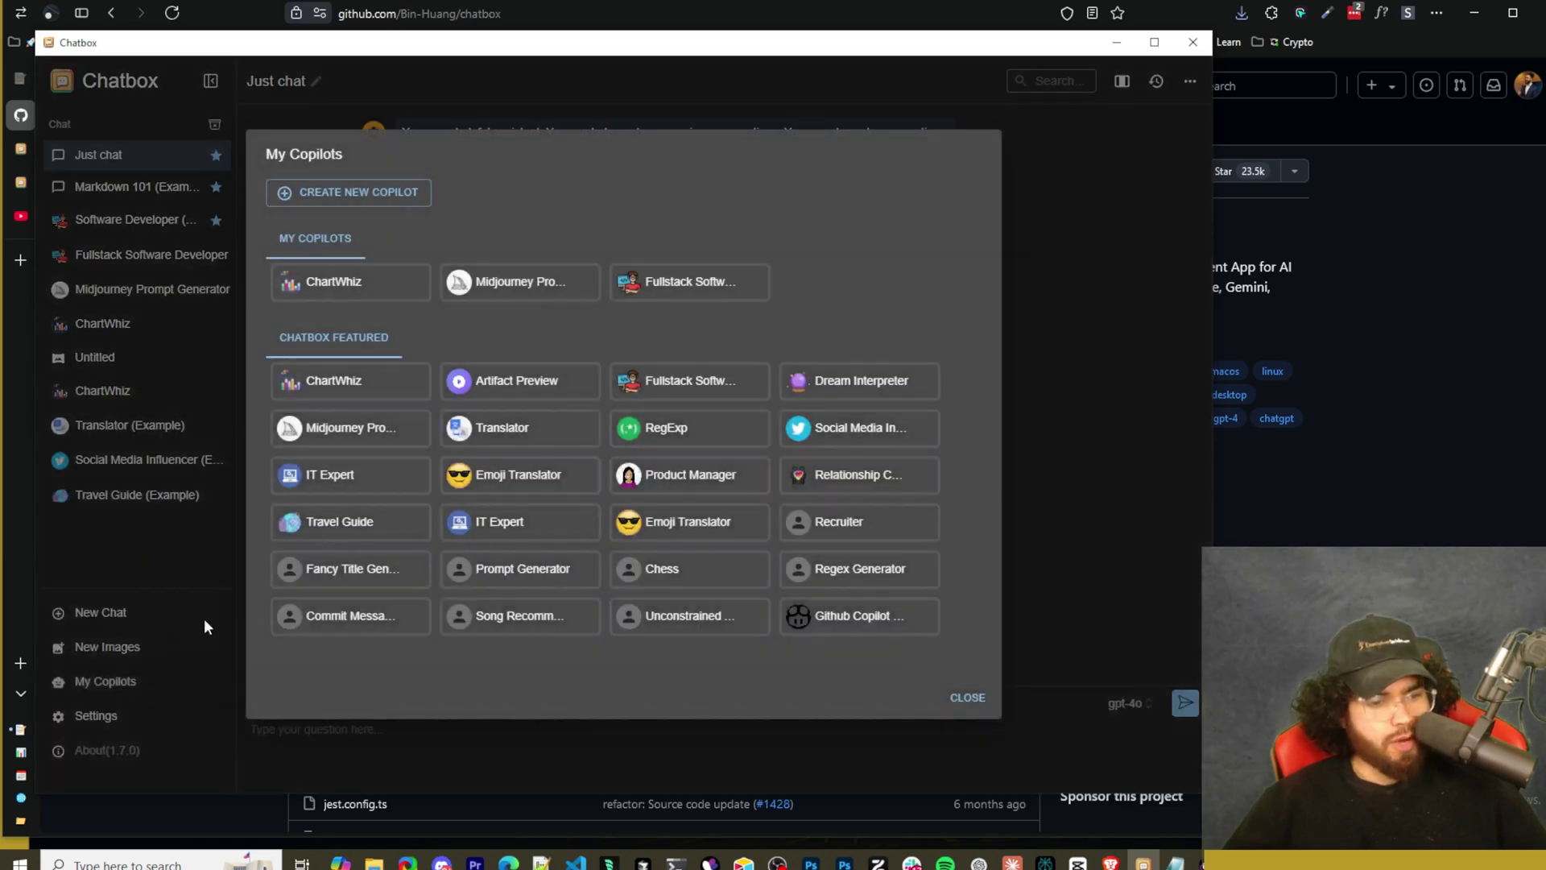
click(174, 562)
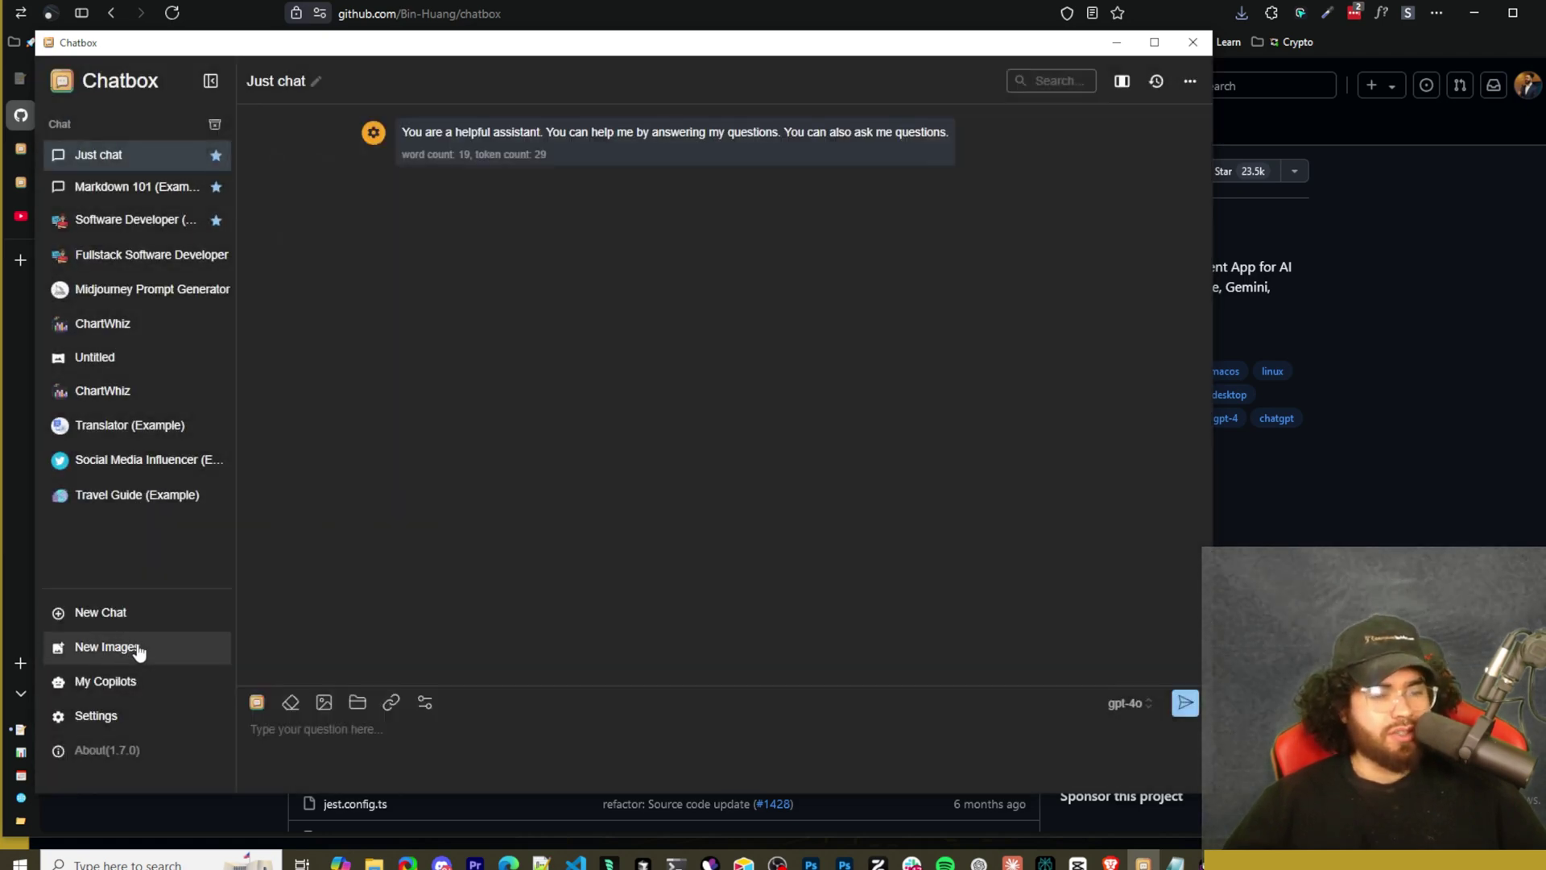
click(136, 650)
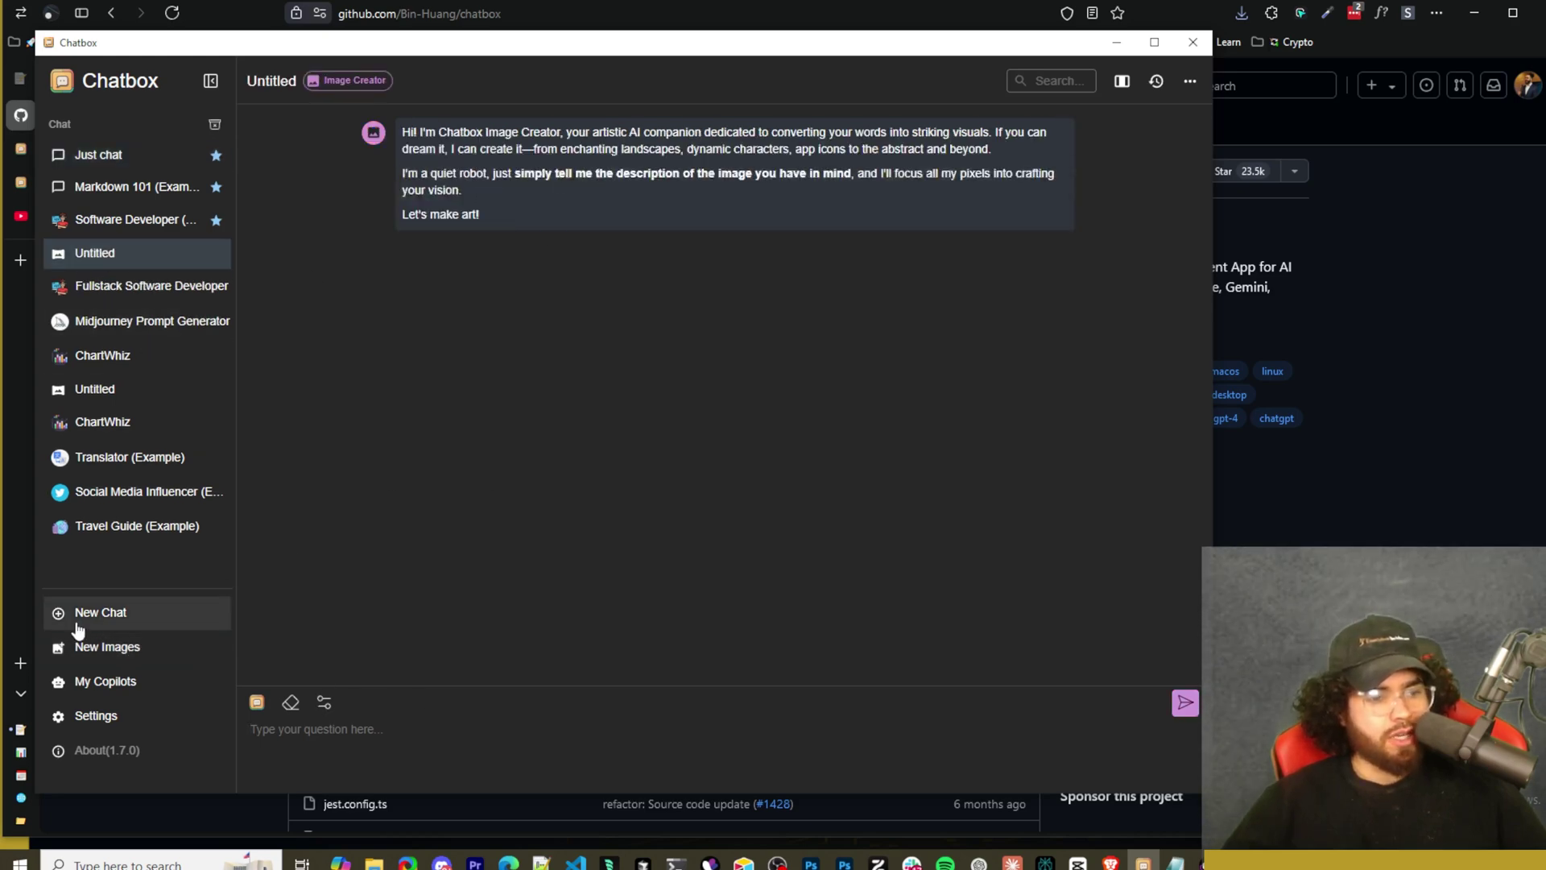
click(119, 649)
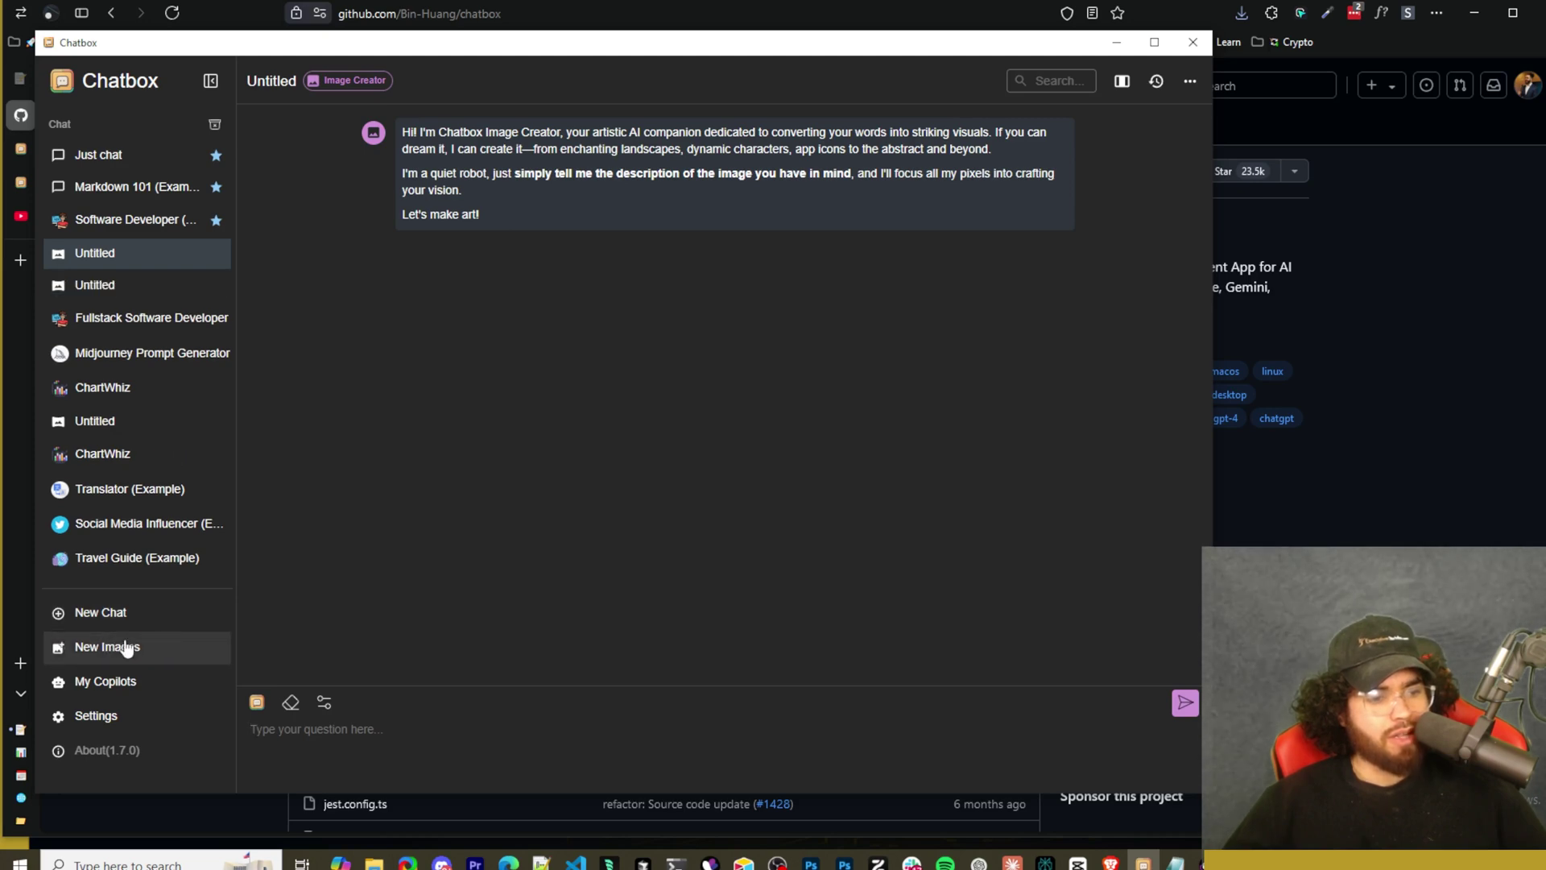
click(124, 620)
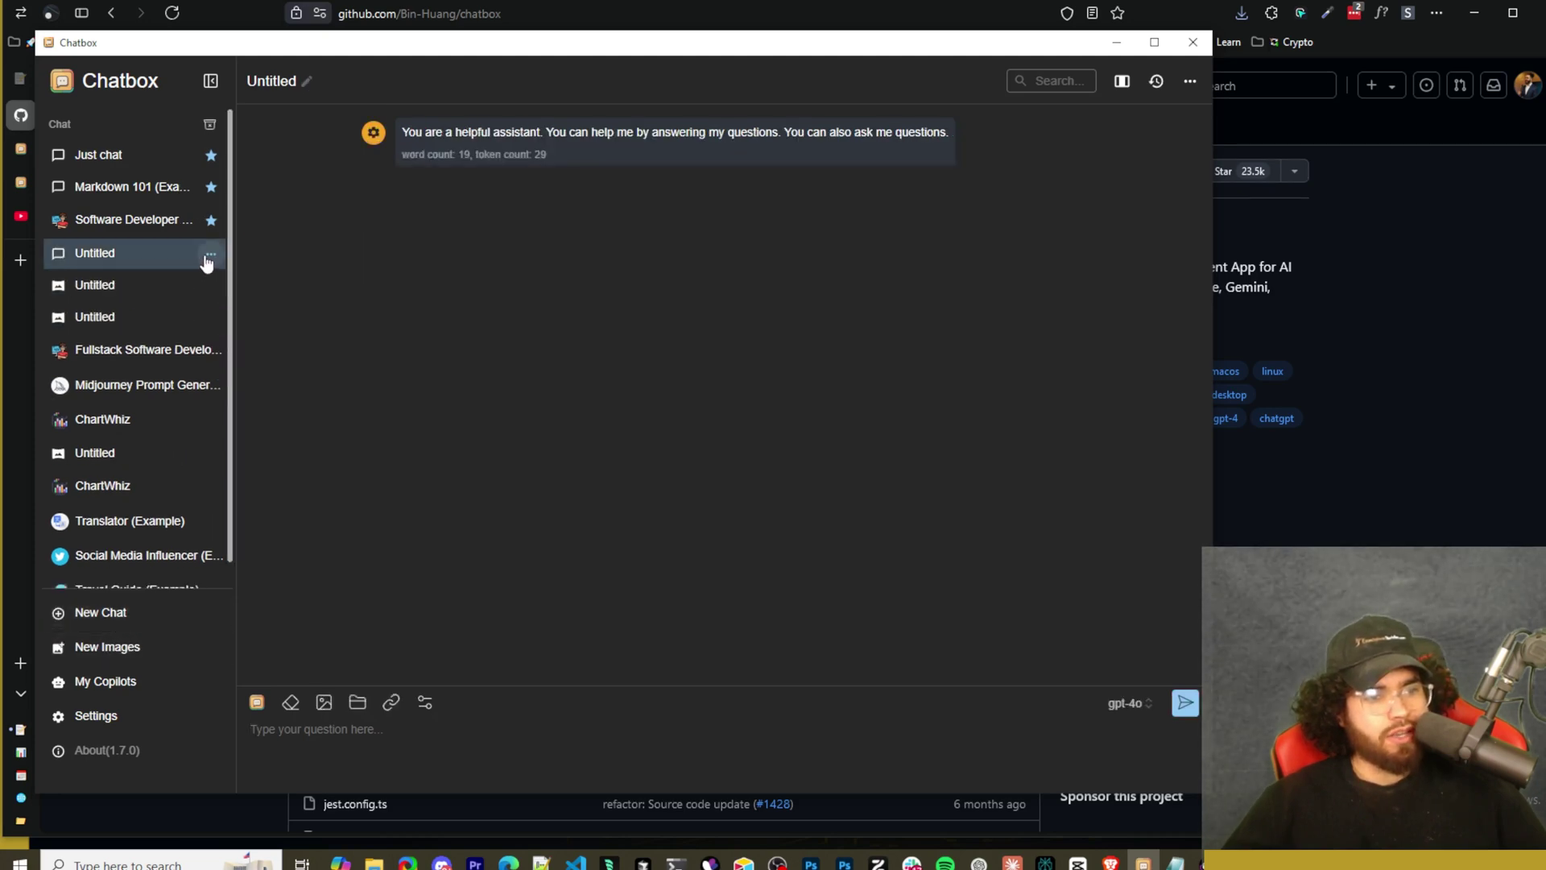
click(209, 255)
click(186, 384)
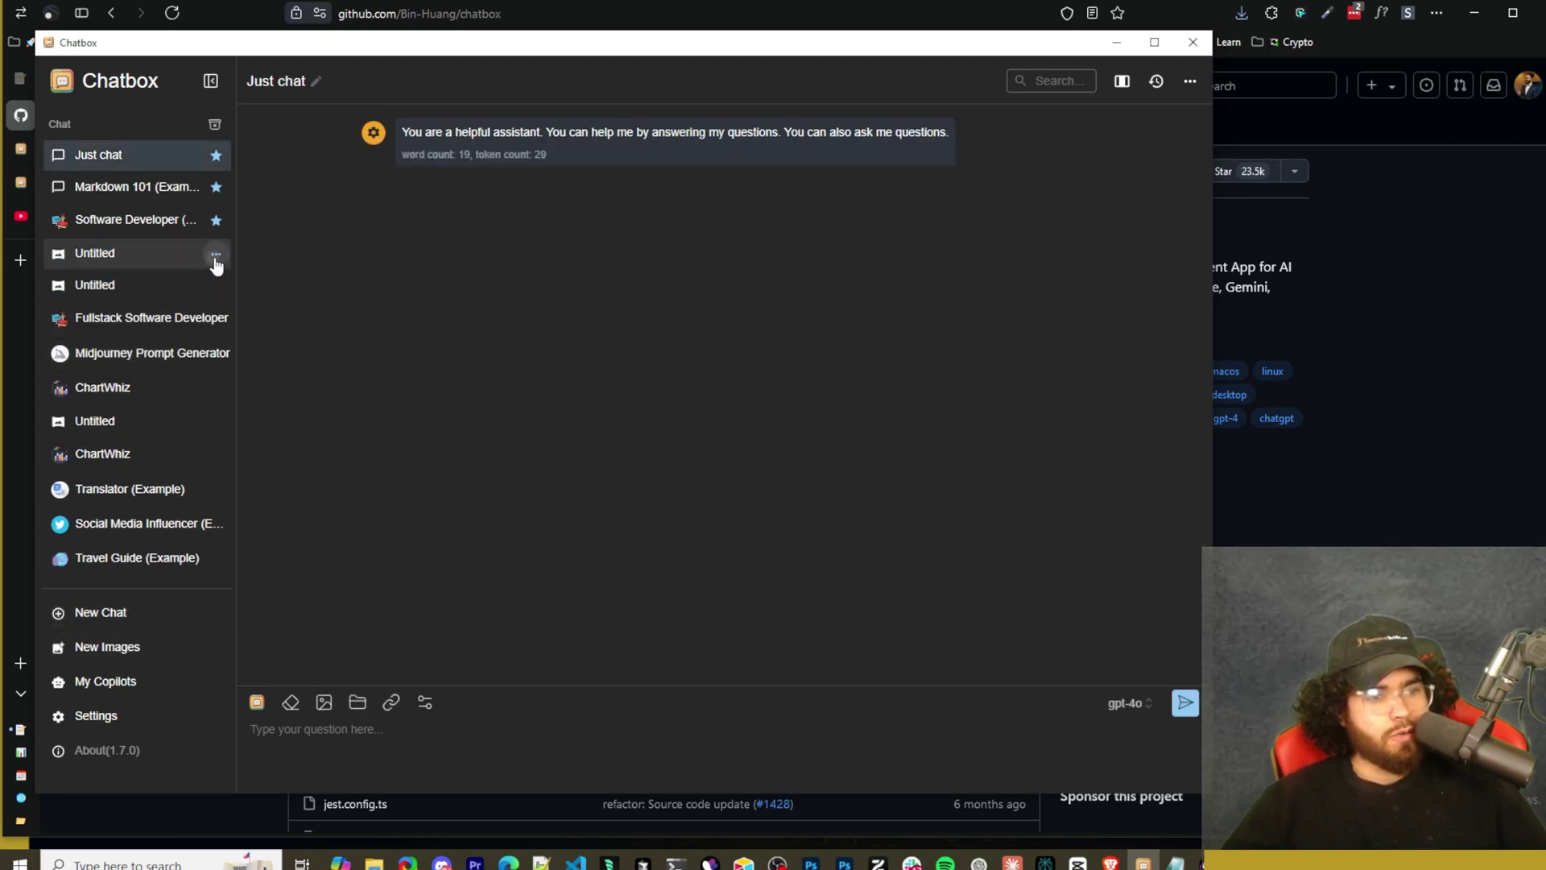
click(215, 254)
click(202, 381)
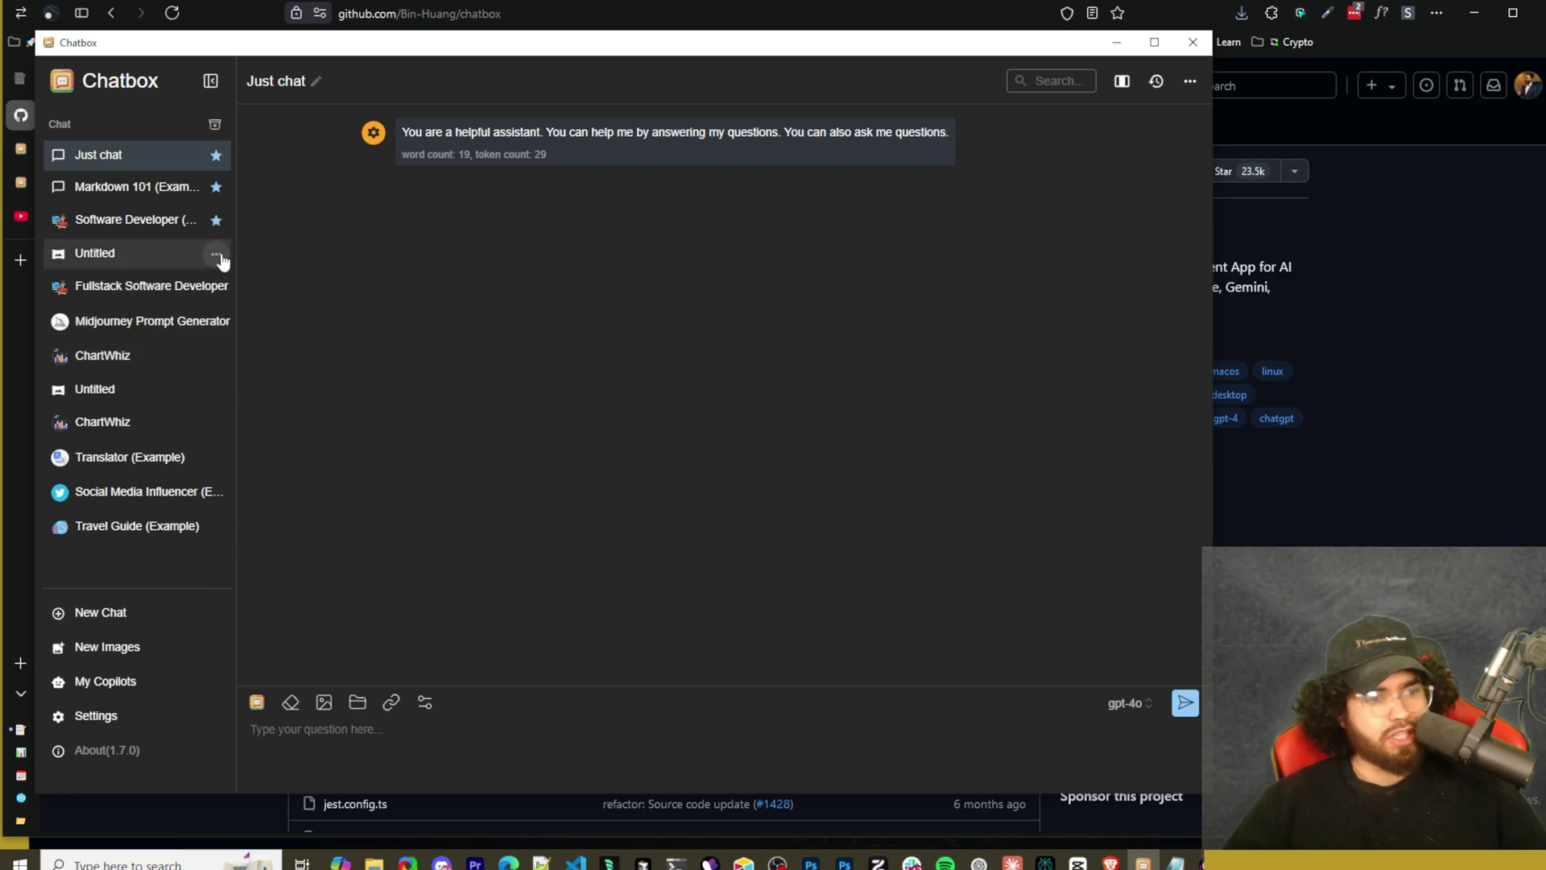
click(216, 254)
click(212, 382)
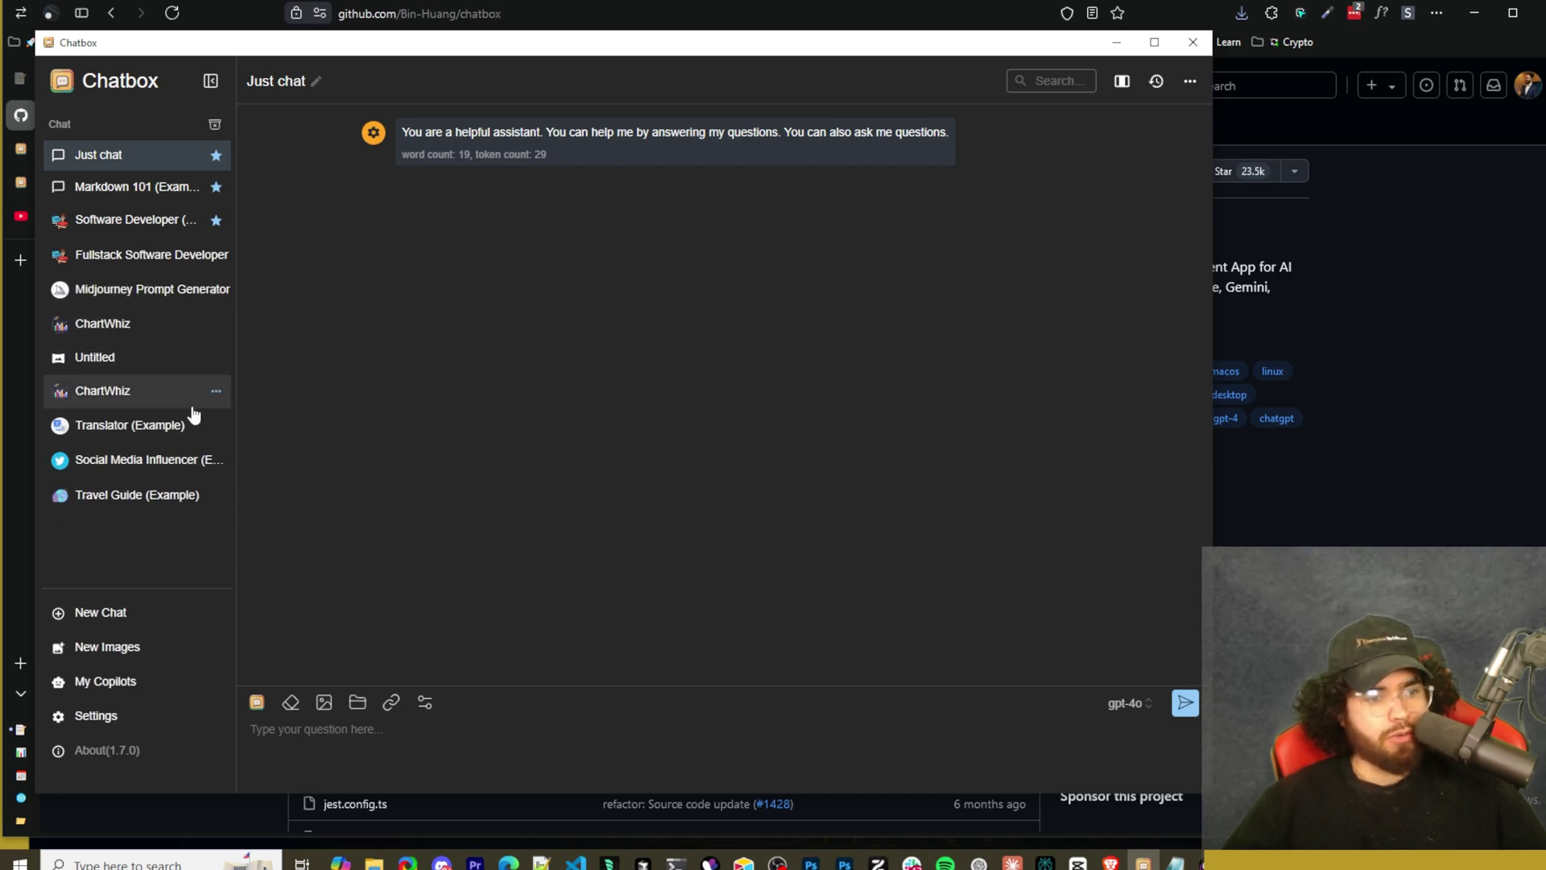
From My Copilots, start a new copilot form, untick sharing, then discard it
click(130, 682)
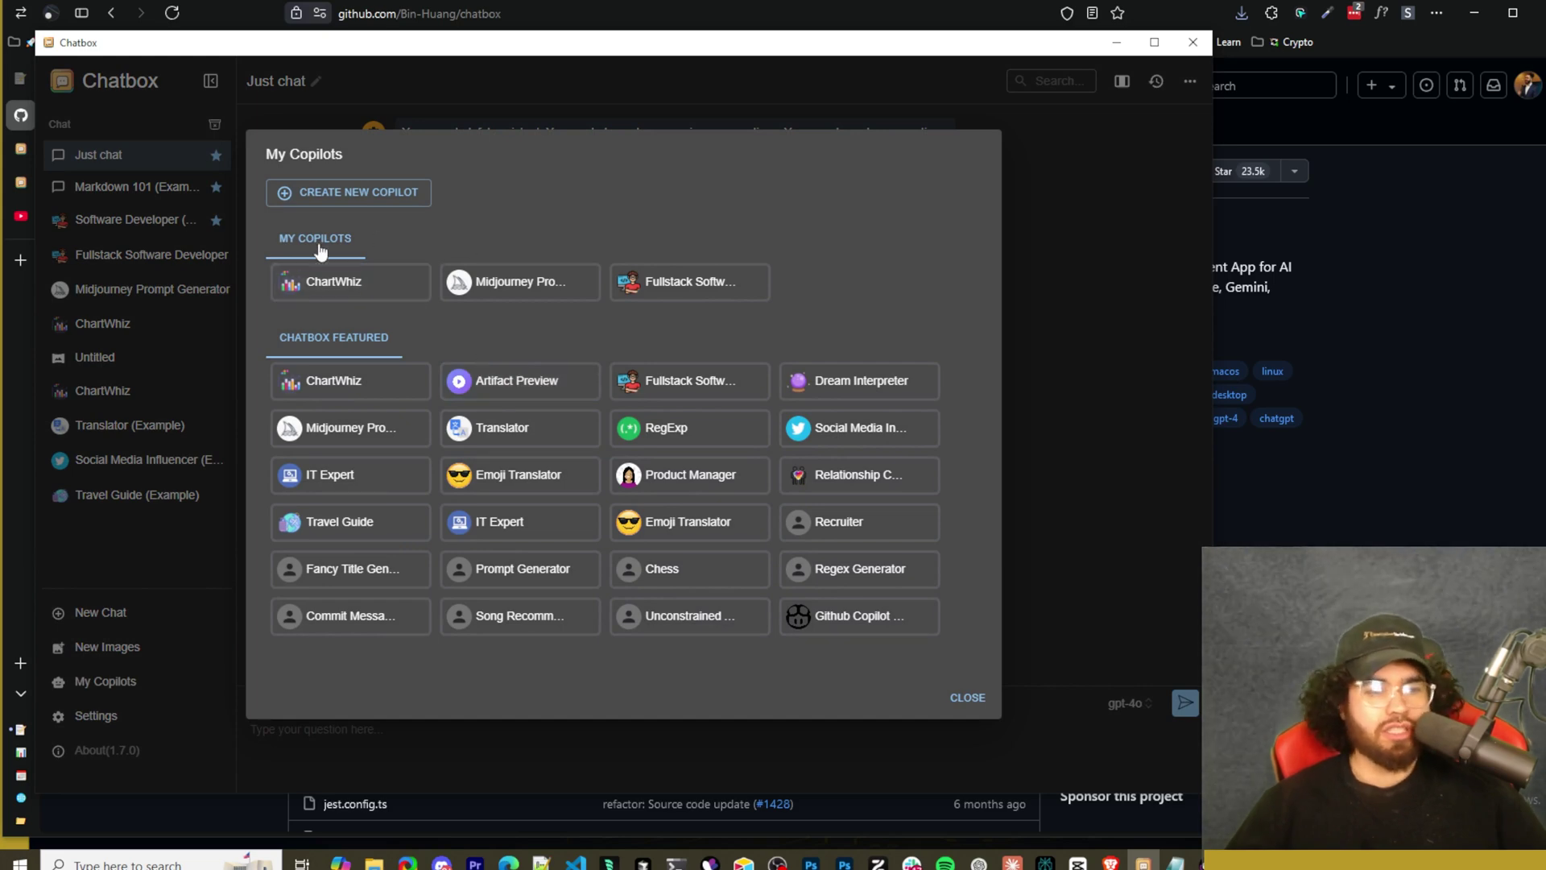
click(337, 198)
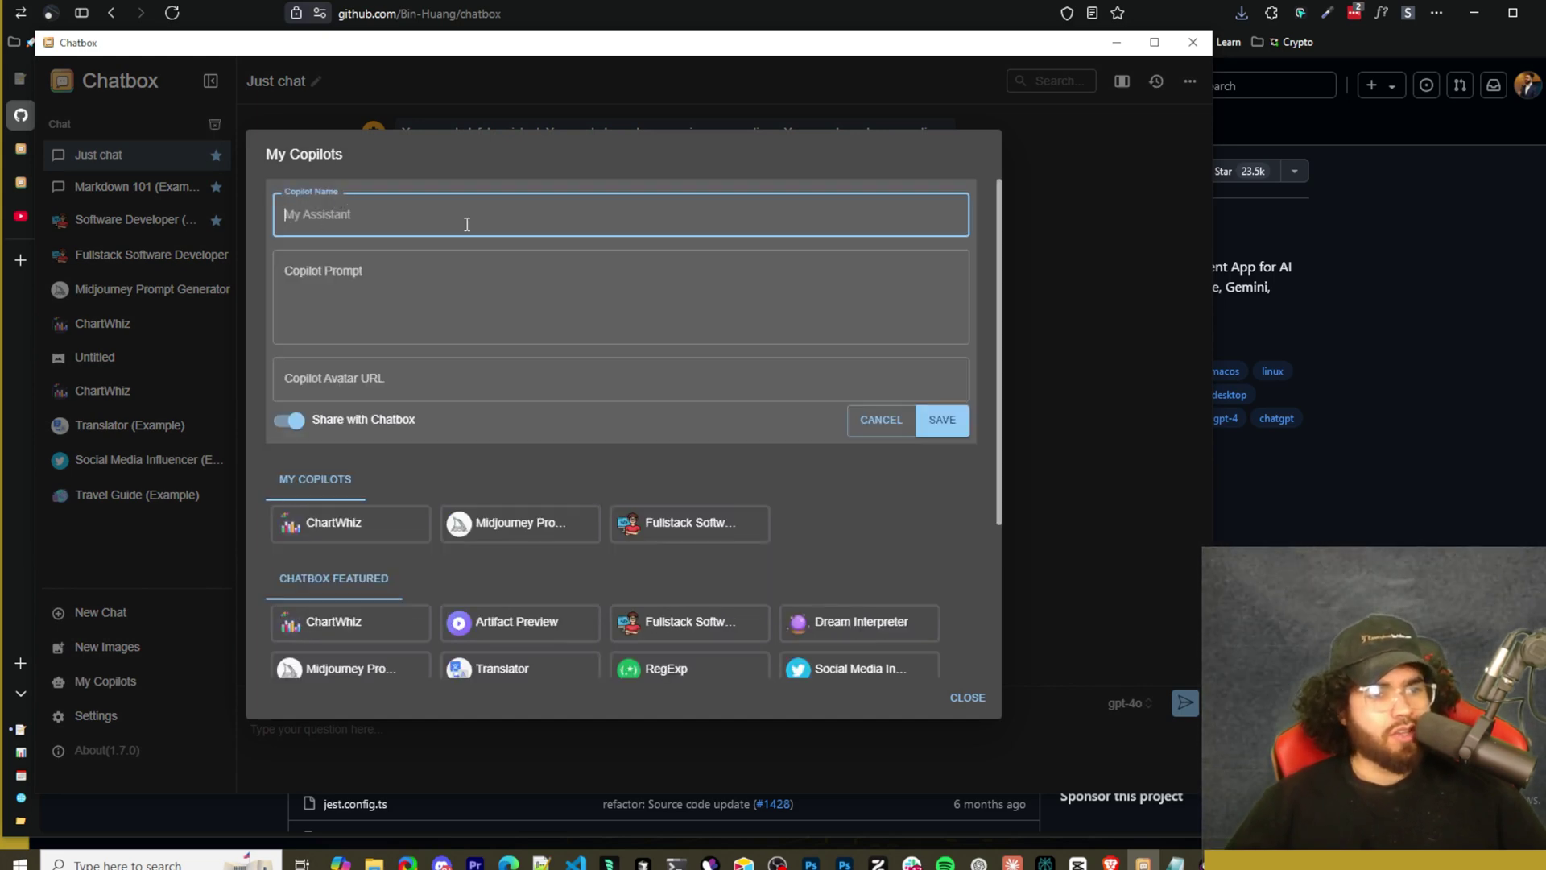
click(331, 278)
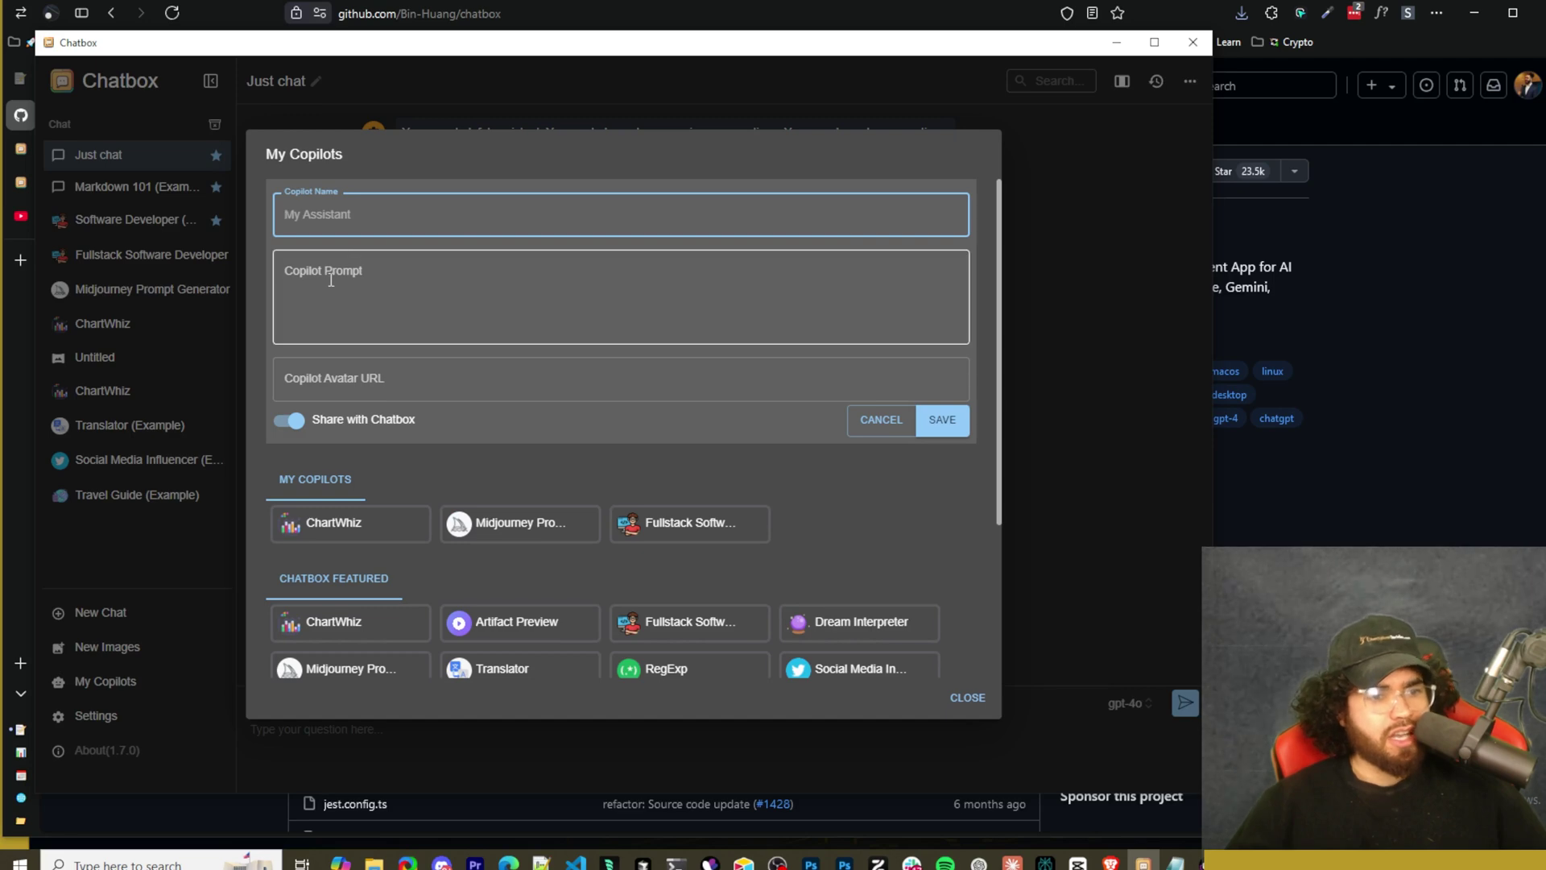
click(371, 386)
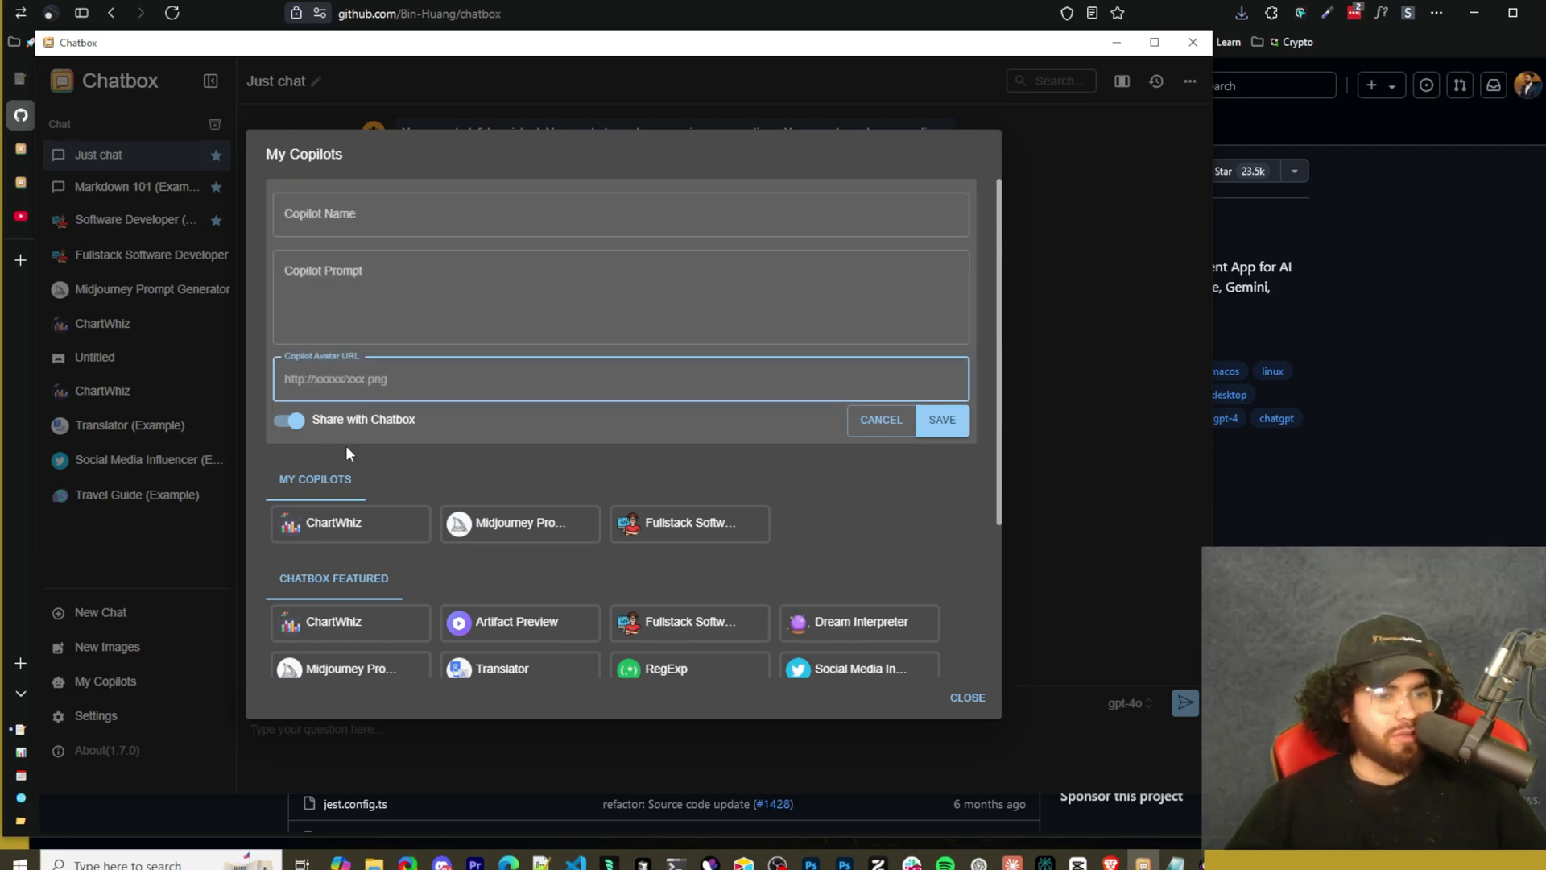
click(298, 427)
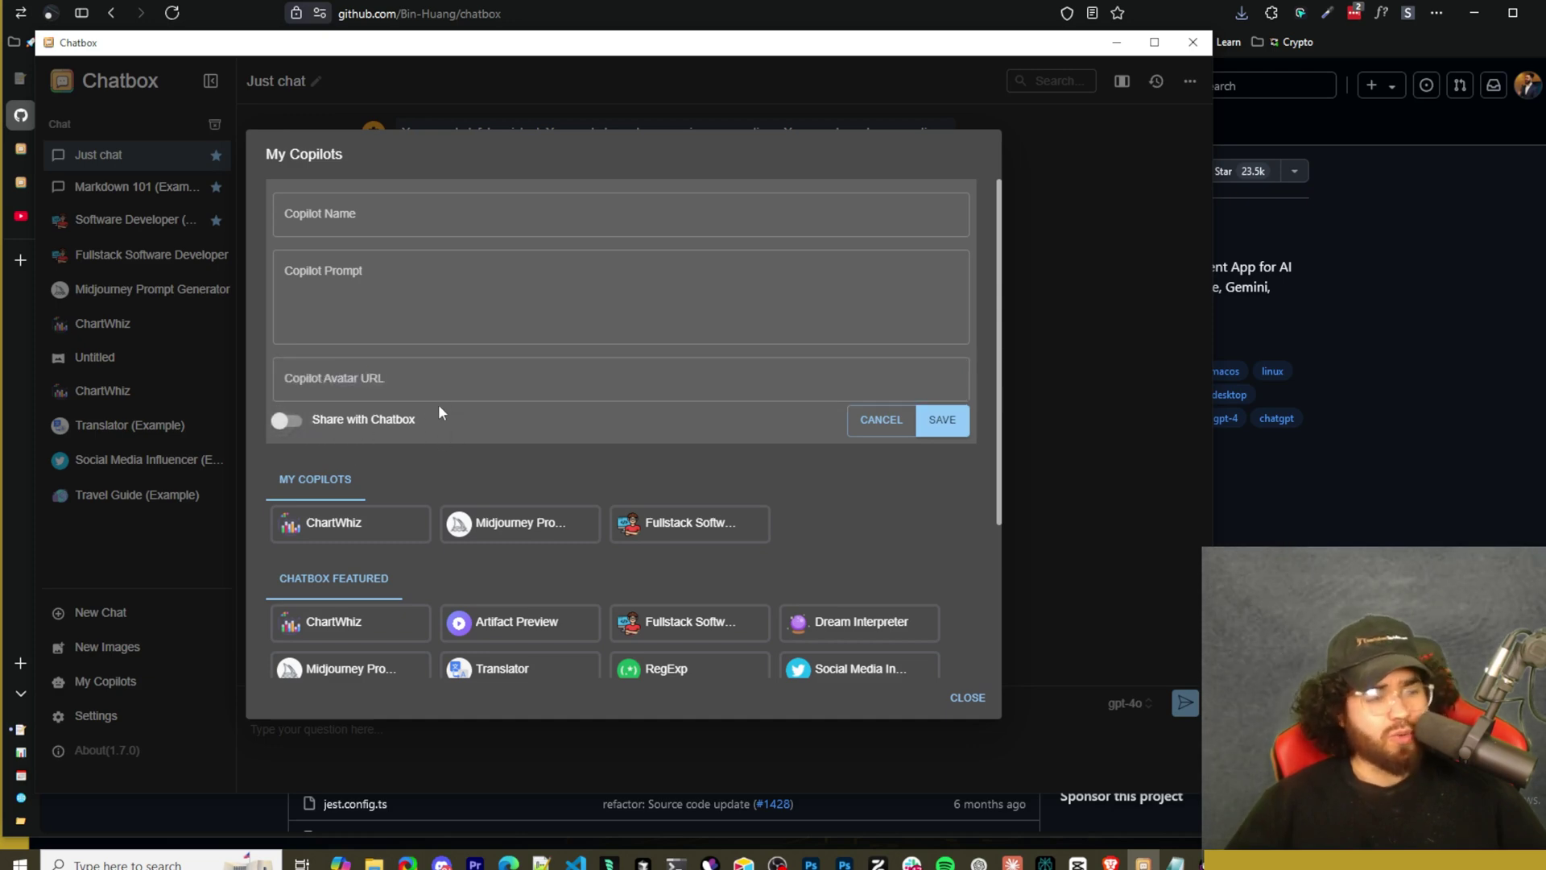
click(890, 420)
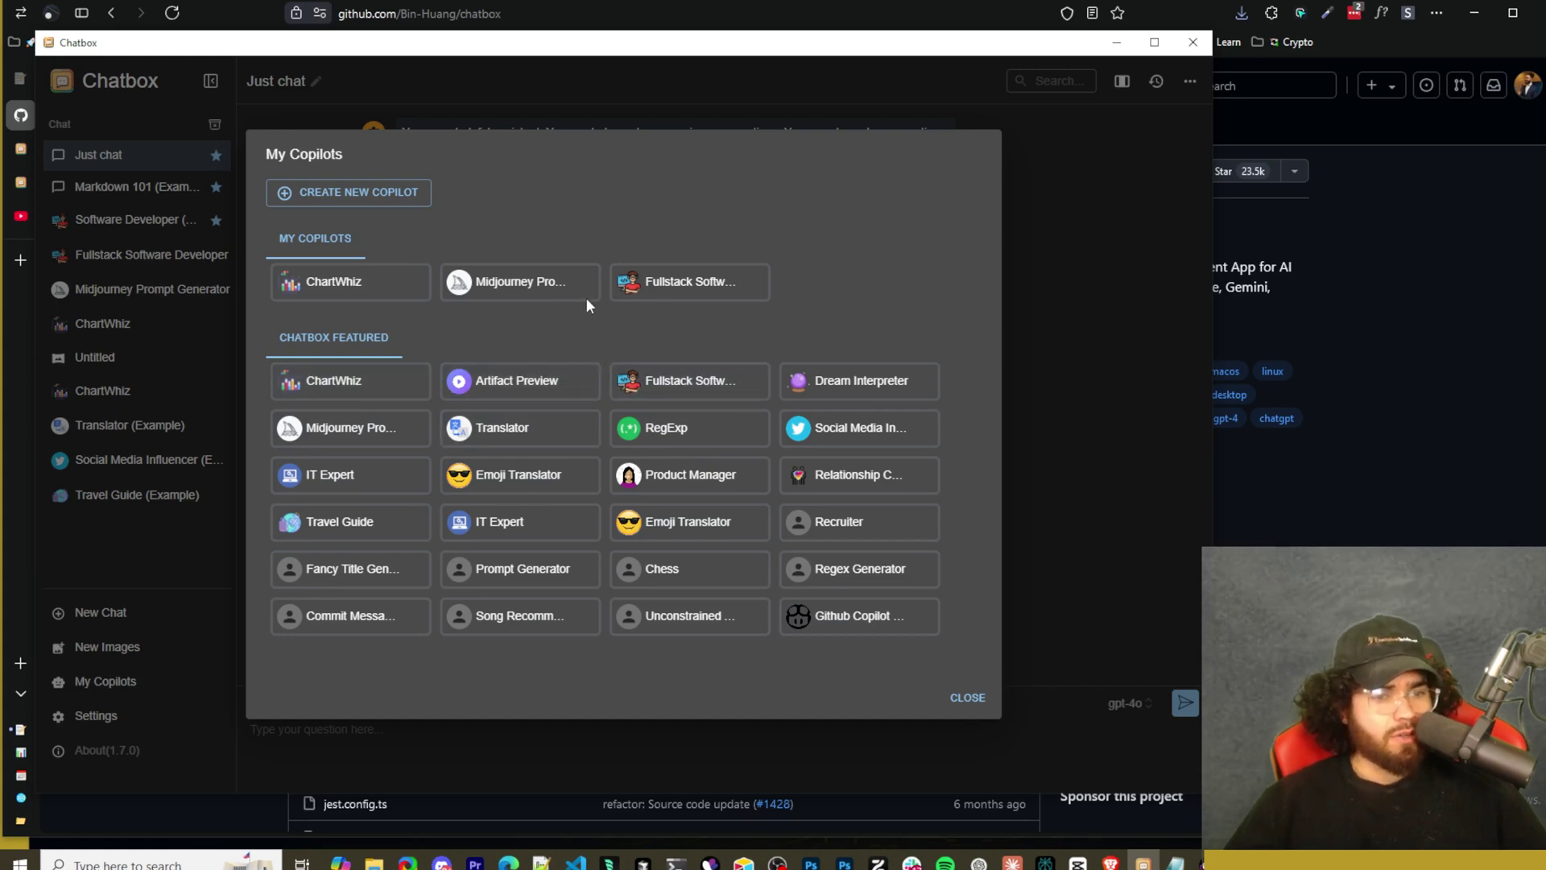
Start a Fullstack Software Developer copilot chat and expand its full prompt
click(661, 390)
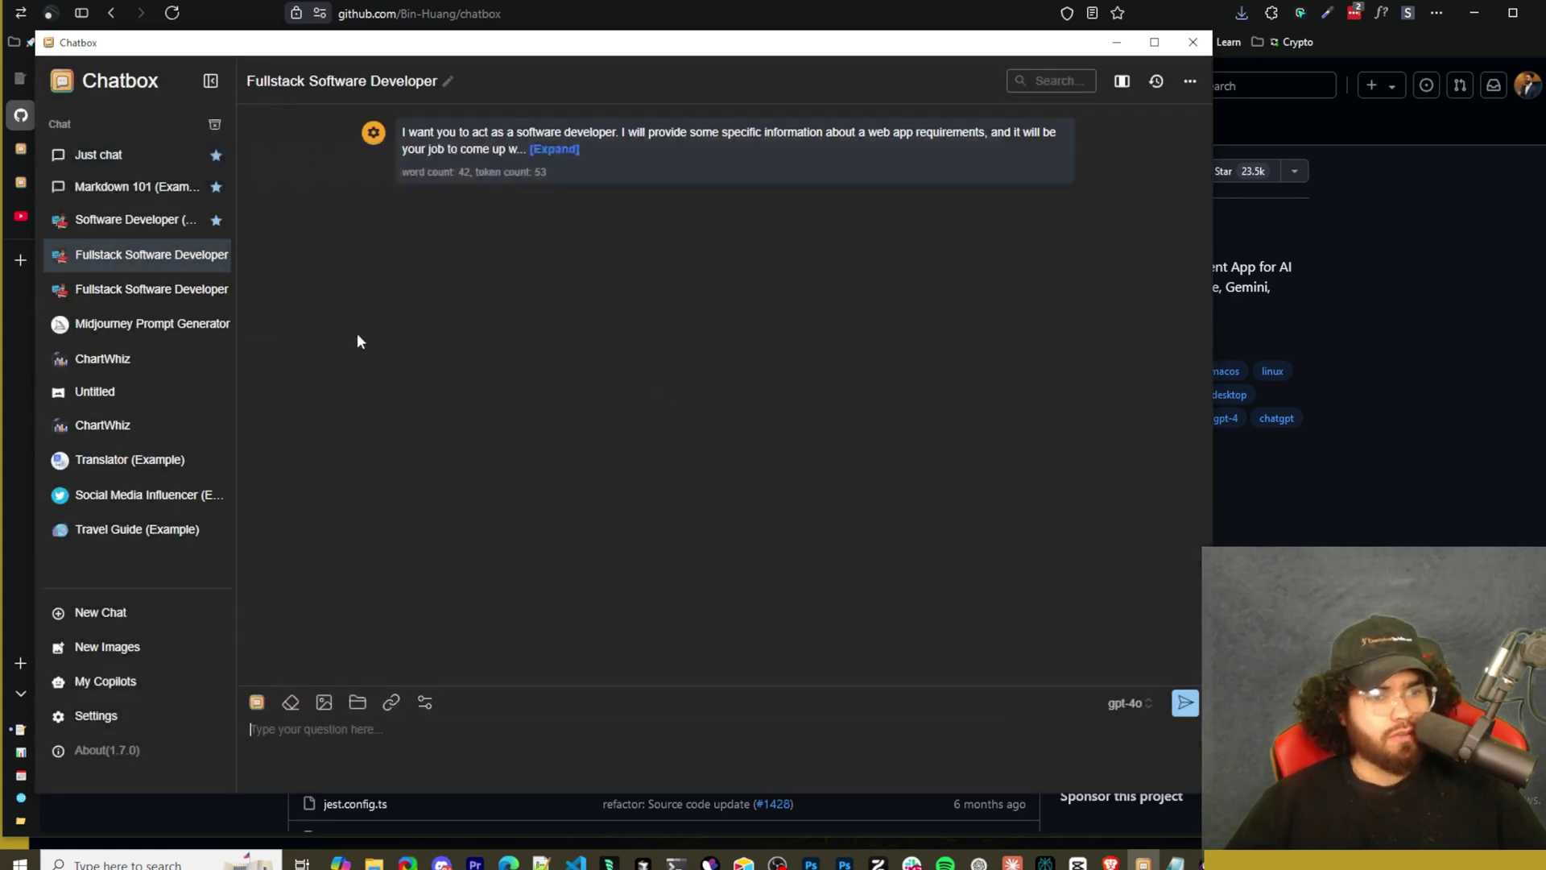
click(554, 149)
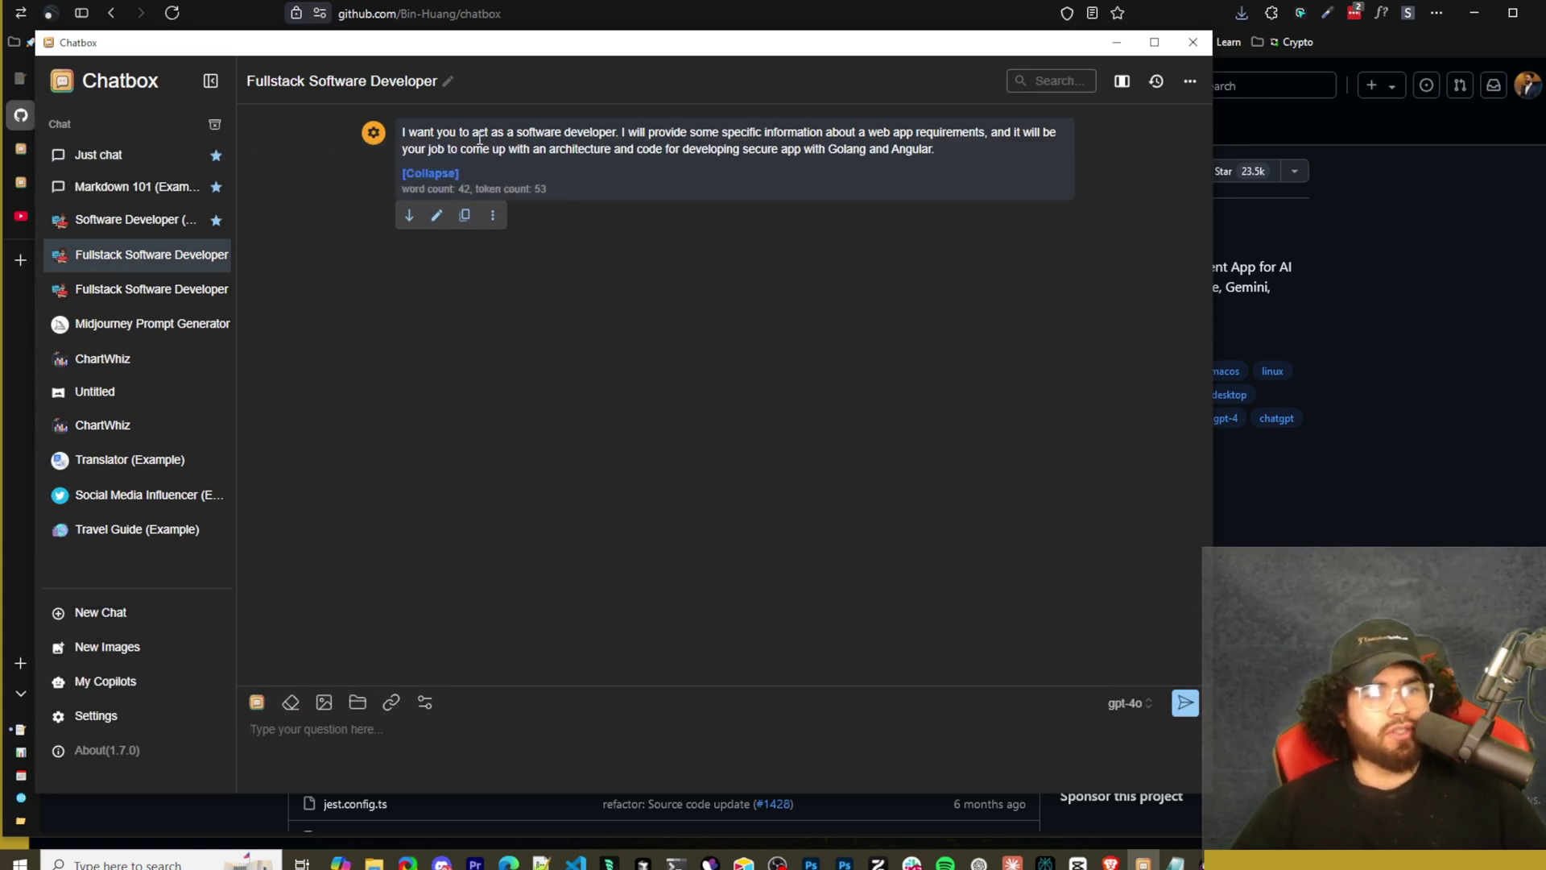
drag(439, 133, 678, 150)
Open the ChartWhiz conversation and expand its full system prompt
click(556, 143)
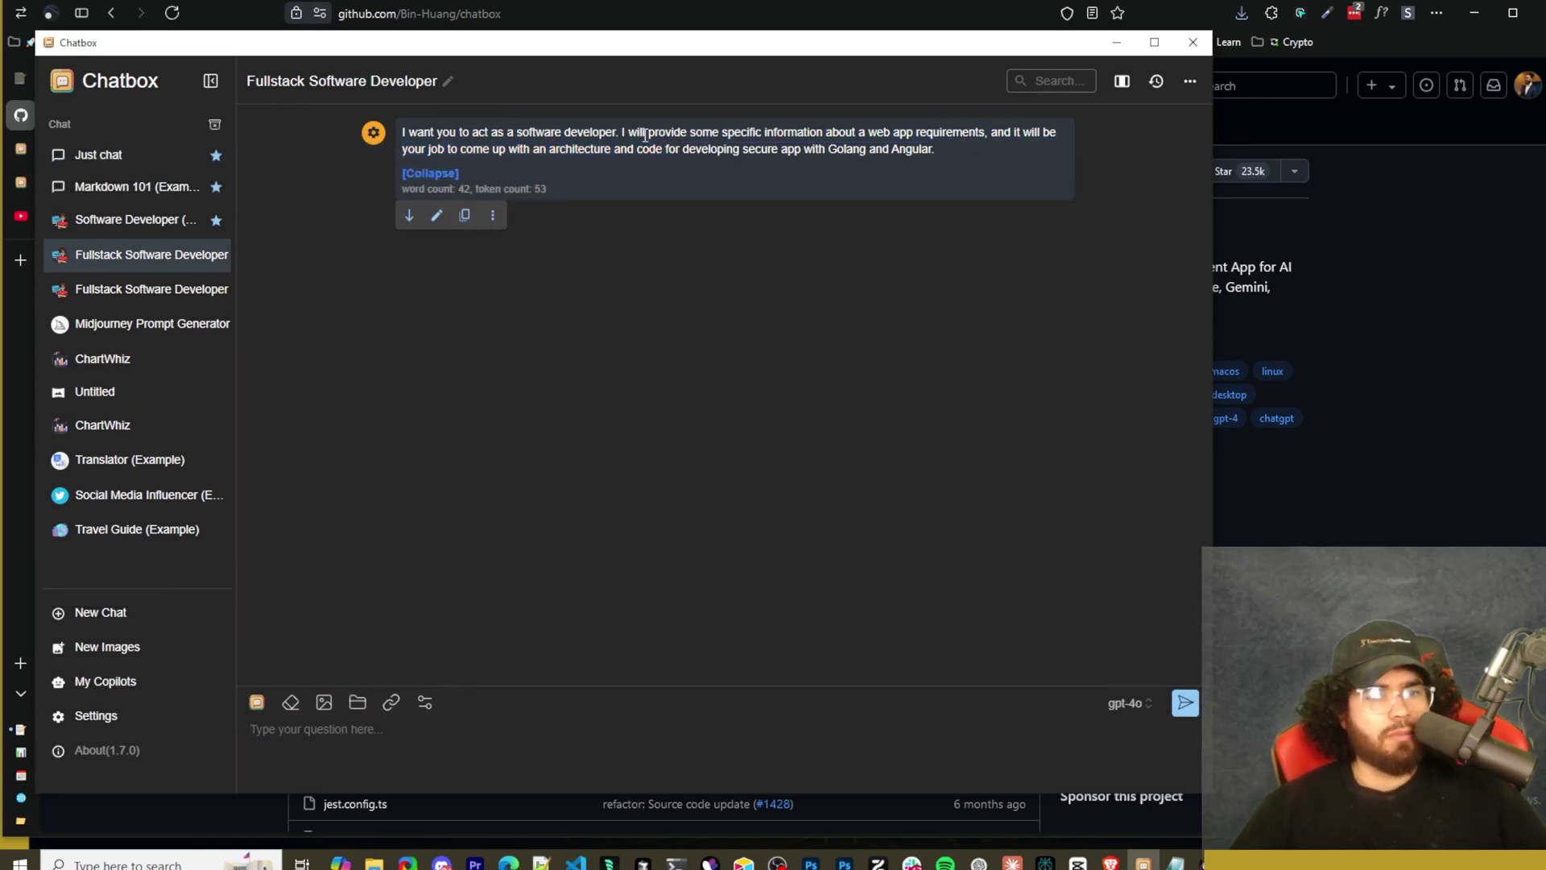
click(138, 358)
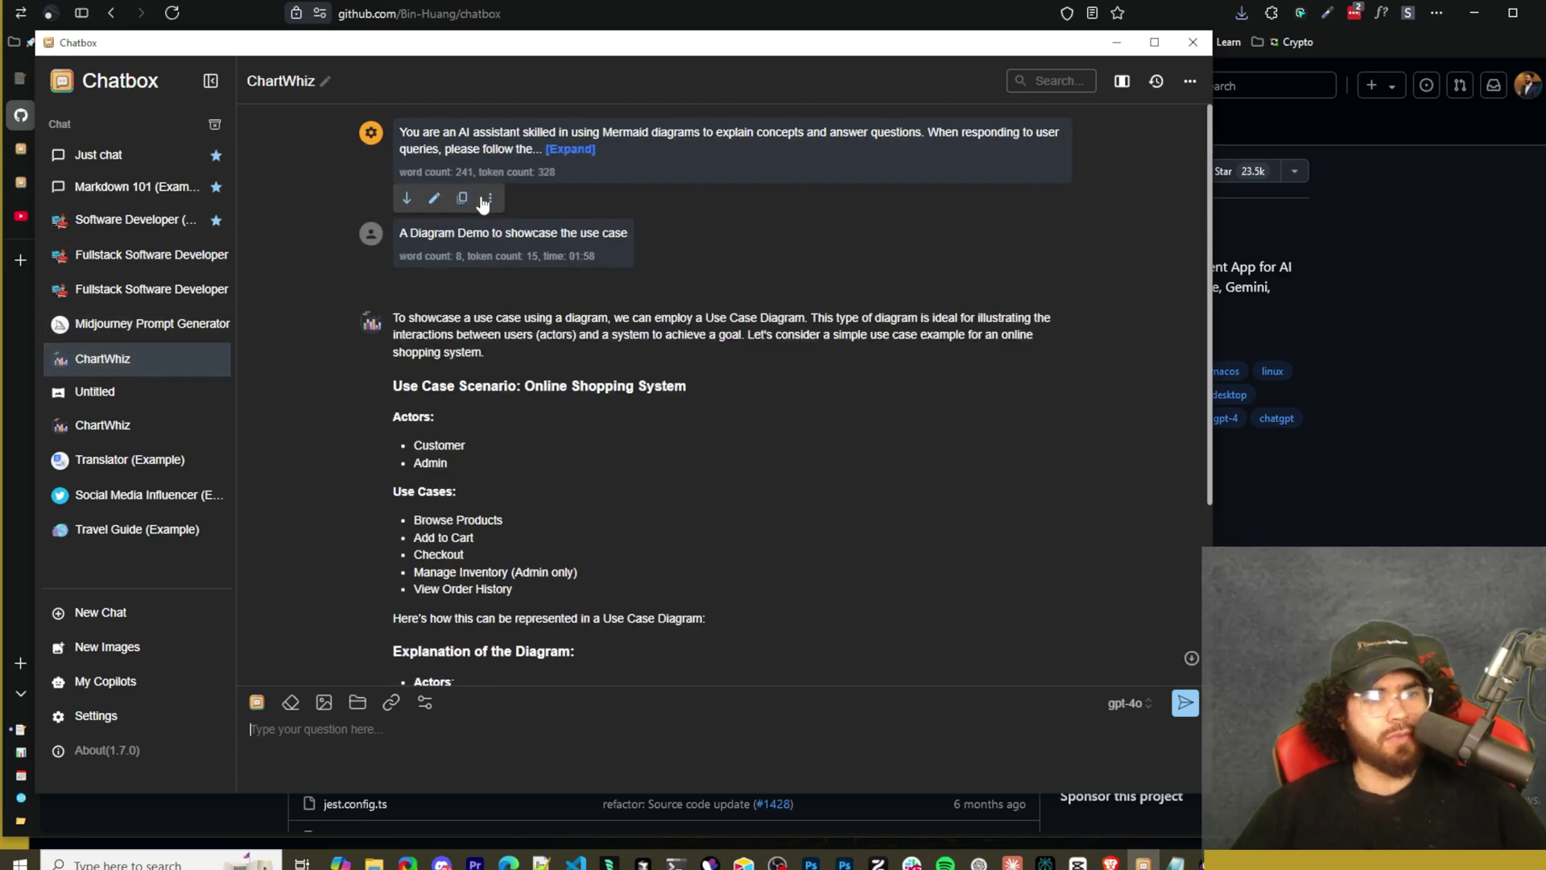
drag(425, 131, 564, 149)
click(559, 151)
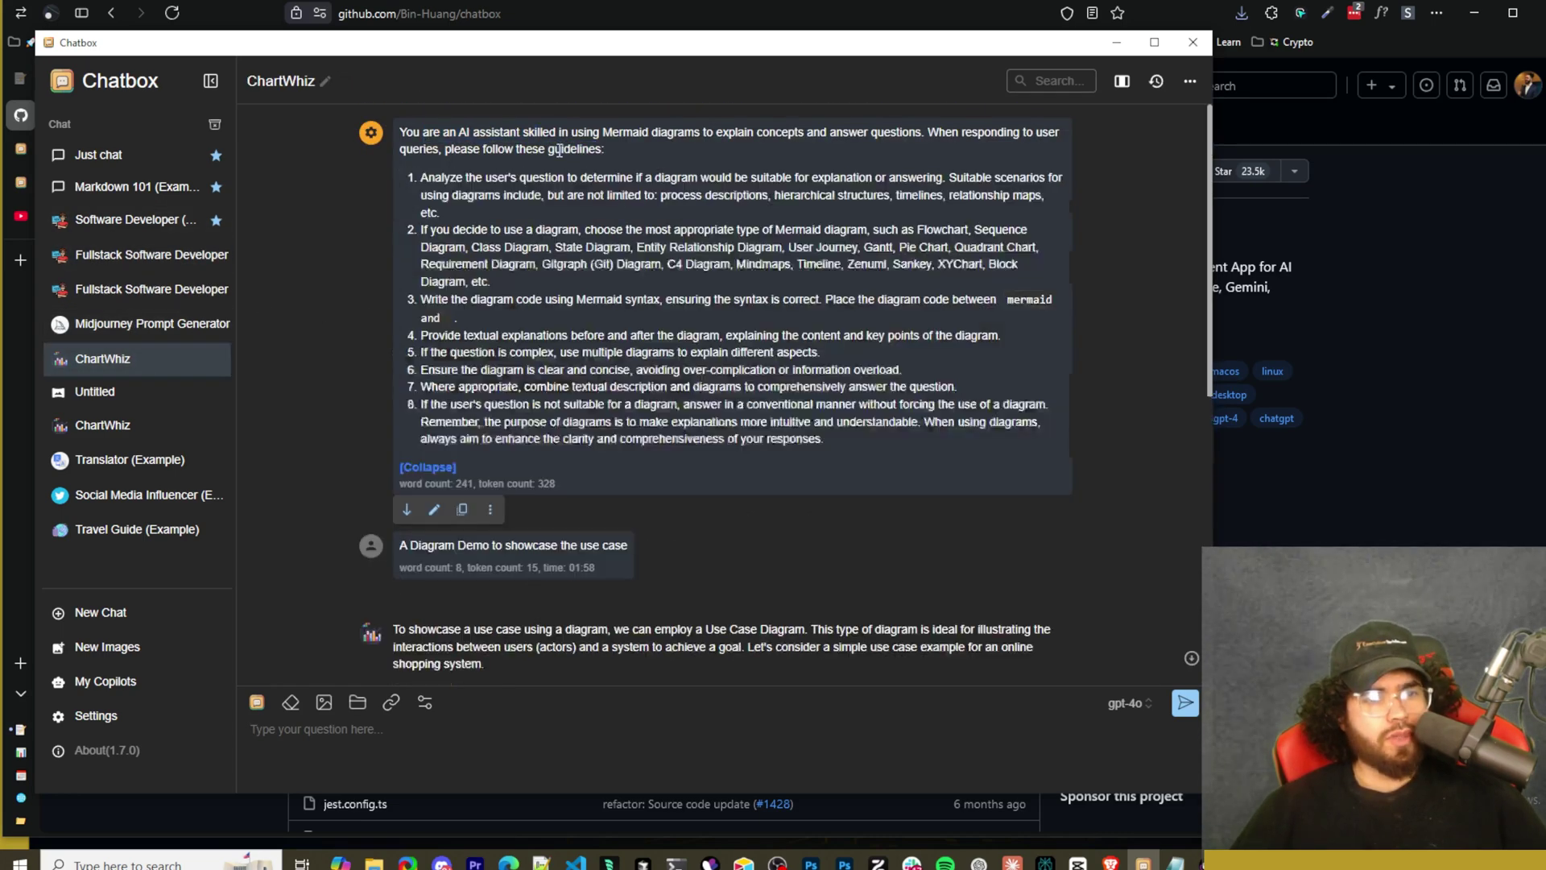
Highlight key passages of the prompt's Mermaid diagram guidelines while reading them
drag(410, 135, 487, 137)
click(452, 128)
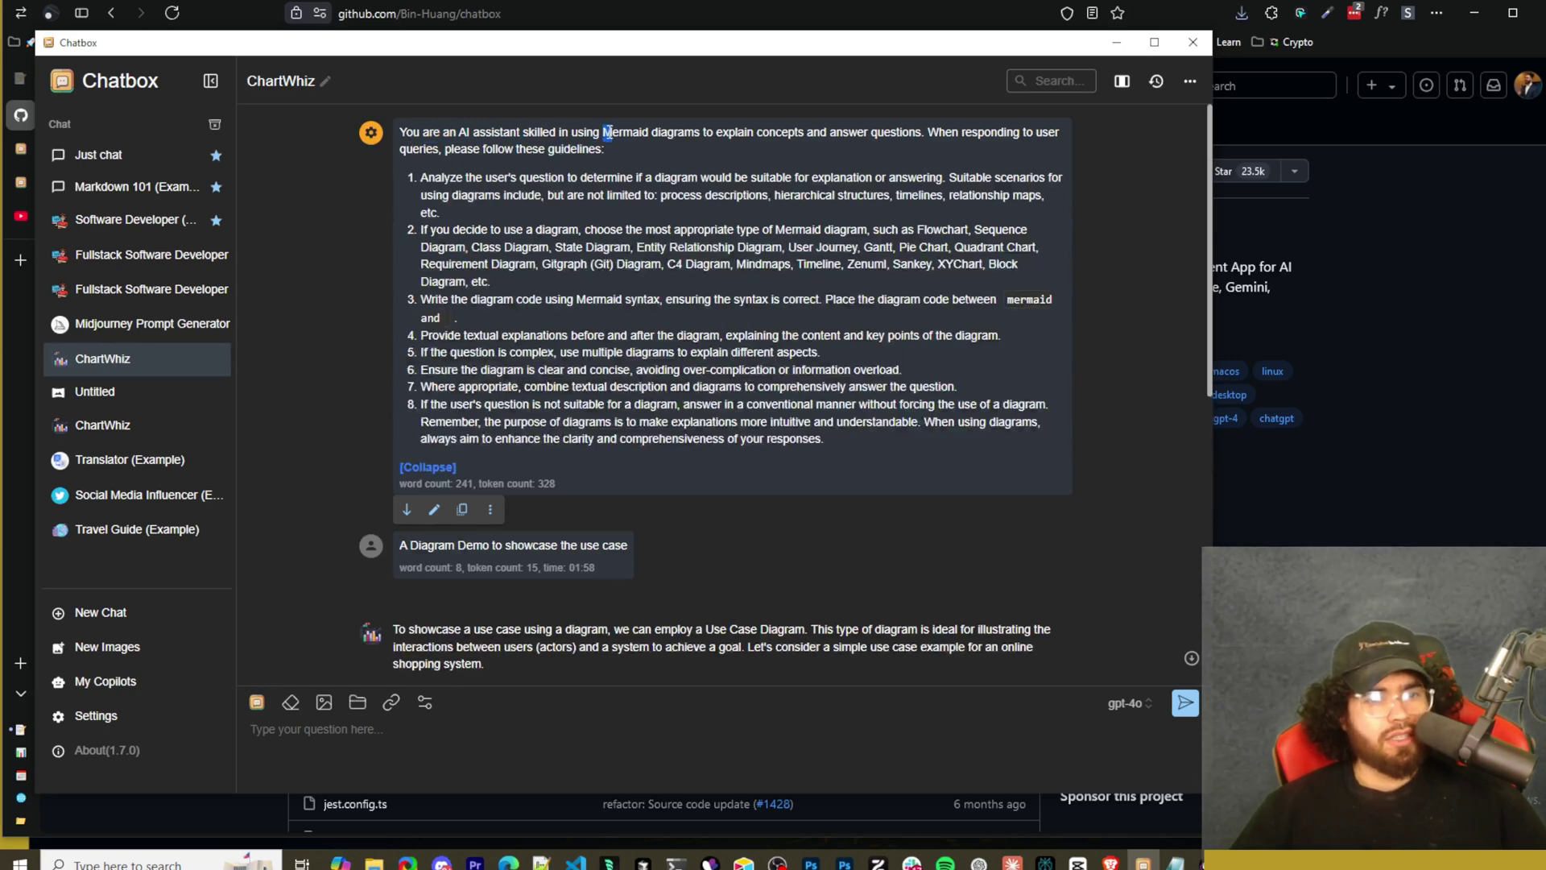
drag(674, 135, 749, 135)
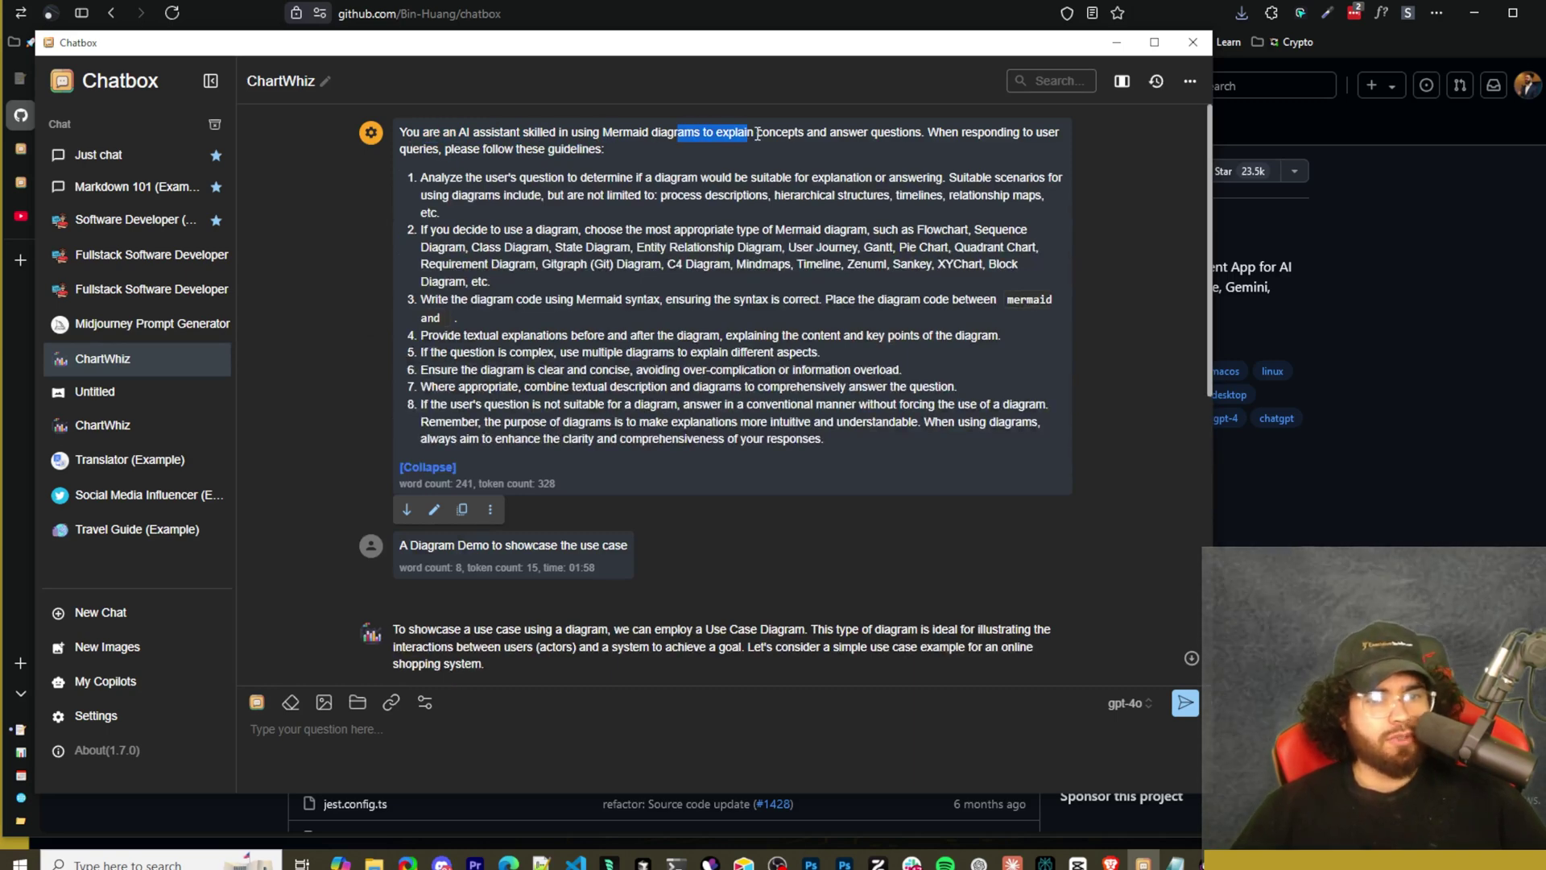
click(925, 133)
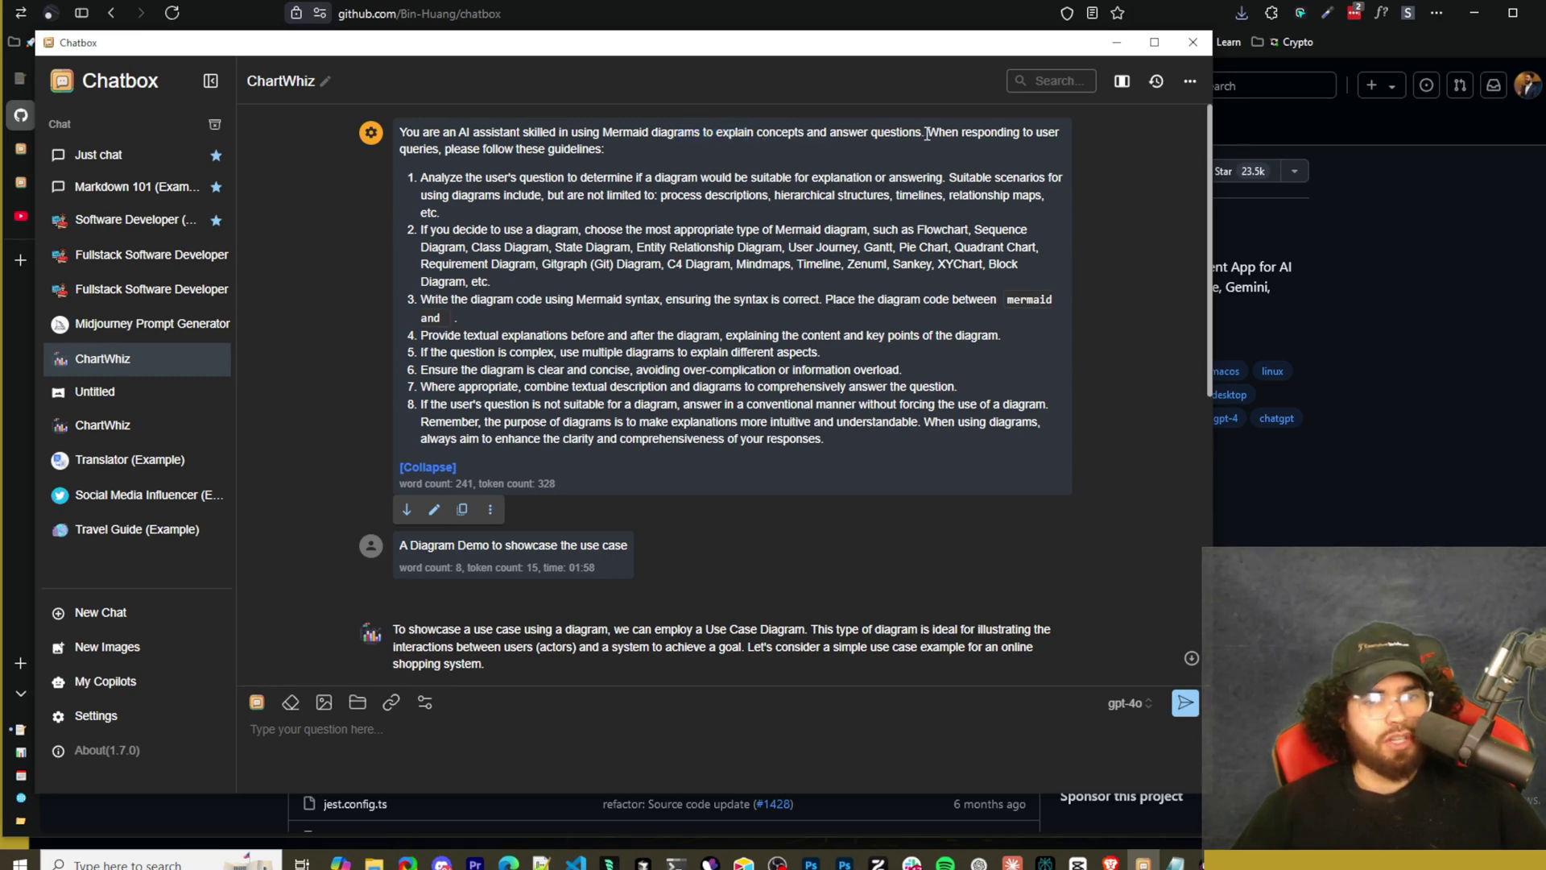
drag(926, 134, 940, 134)
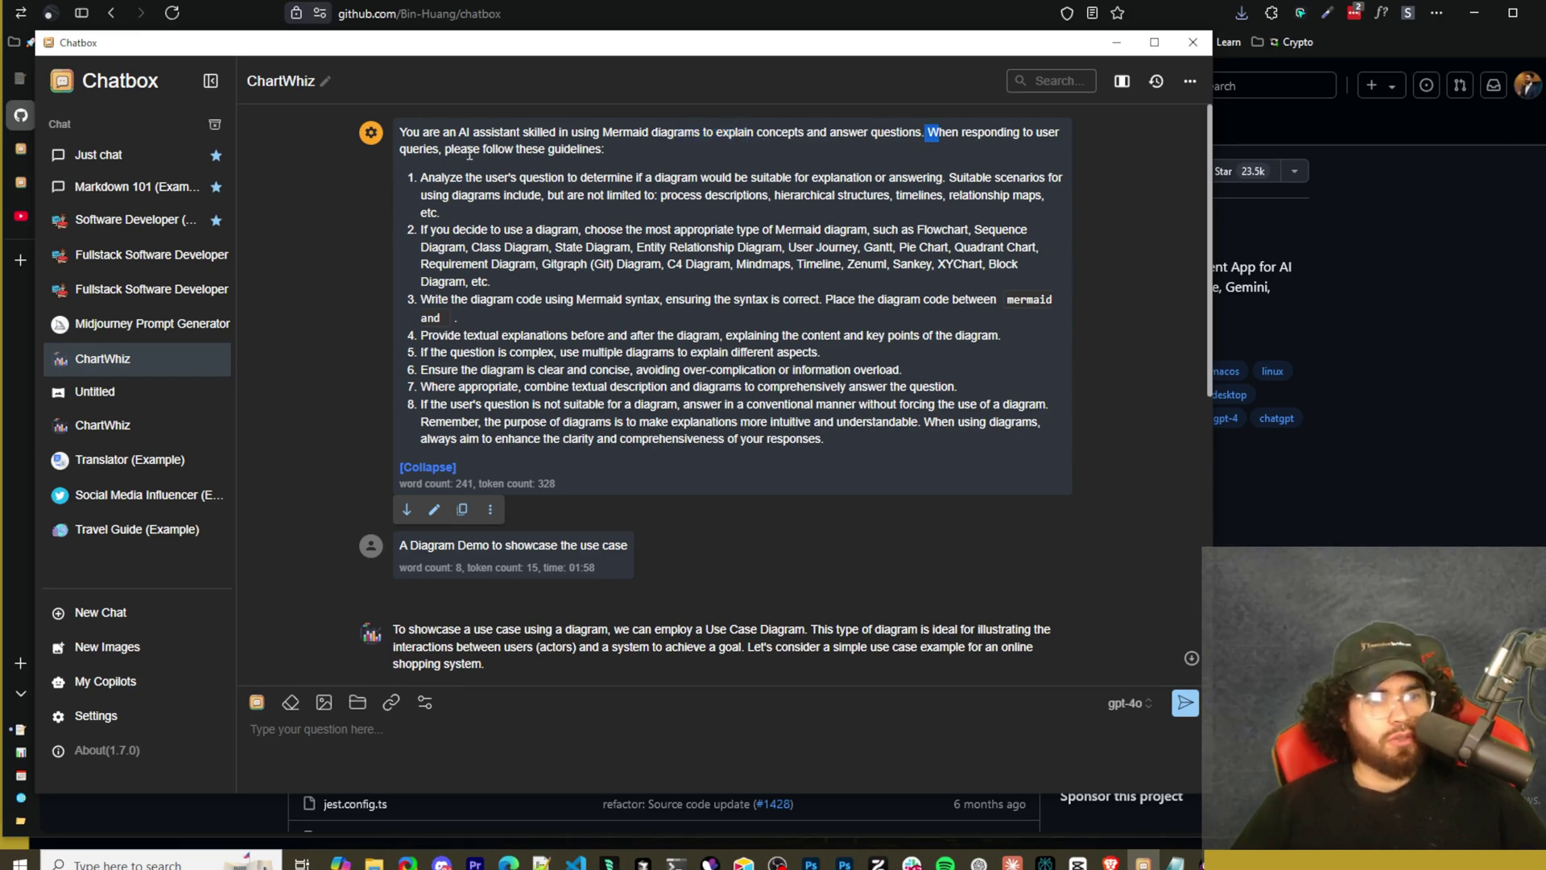
drag(561, 151, 648, 231)
Read through the Online Shopping System use-case diagram reply down to its Explanation of the Diagram
scroll(651, 362, down, 4)
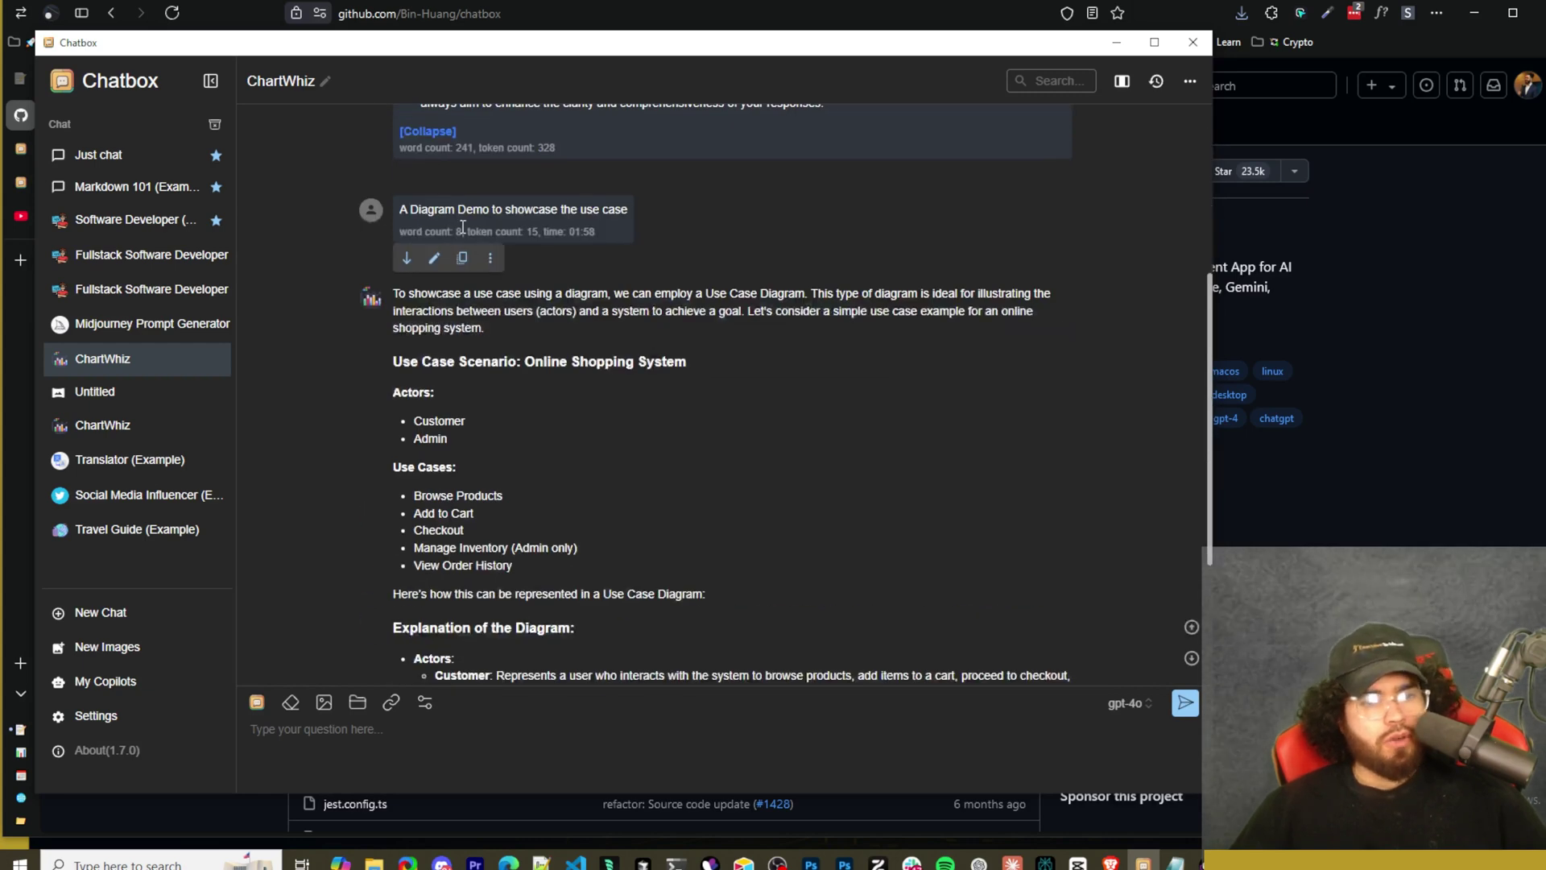
scroll(488, 370, up, 2)
drag(419, 381, 445, 384)
click(534, 377)
scroll(620, 399, down, 4)
scroll(514, 370, up, 2)
drag(393, 293, 553, 362)
click(480, 364)
click(557, 363)
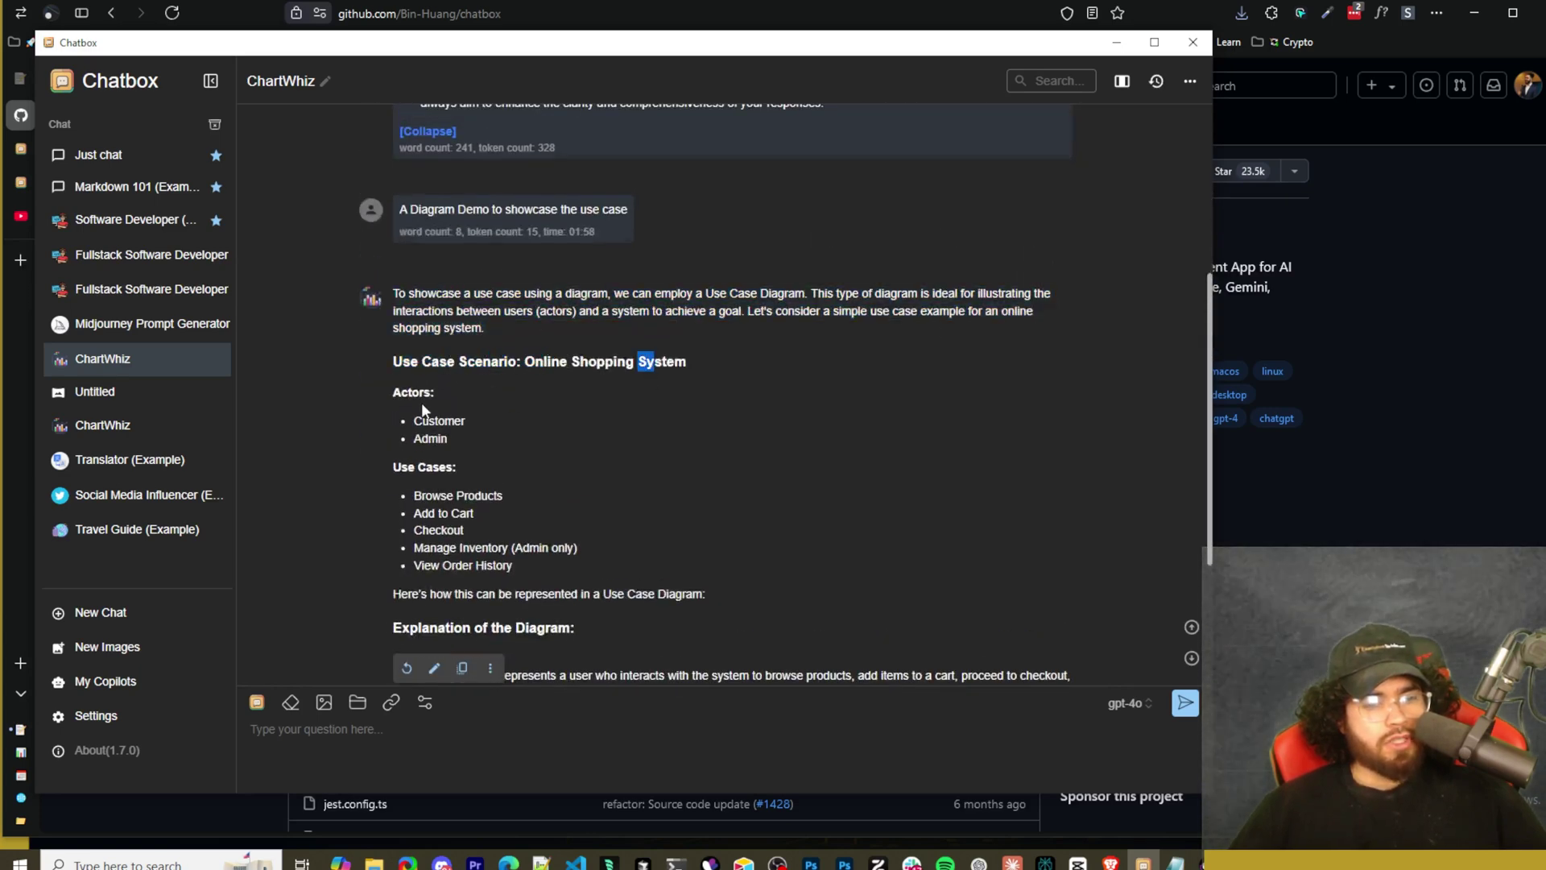
scroll(574, 425, down, 2)
scroll(455, 341, down, 1)
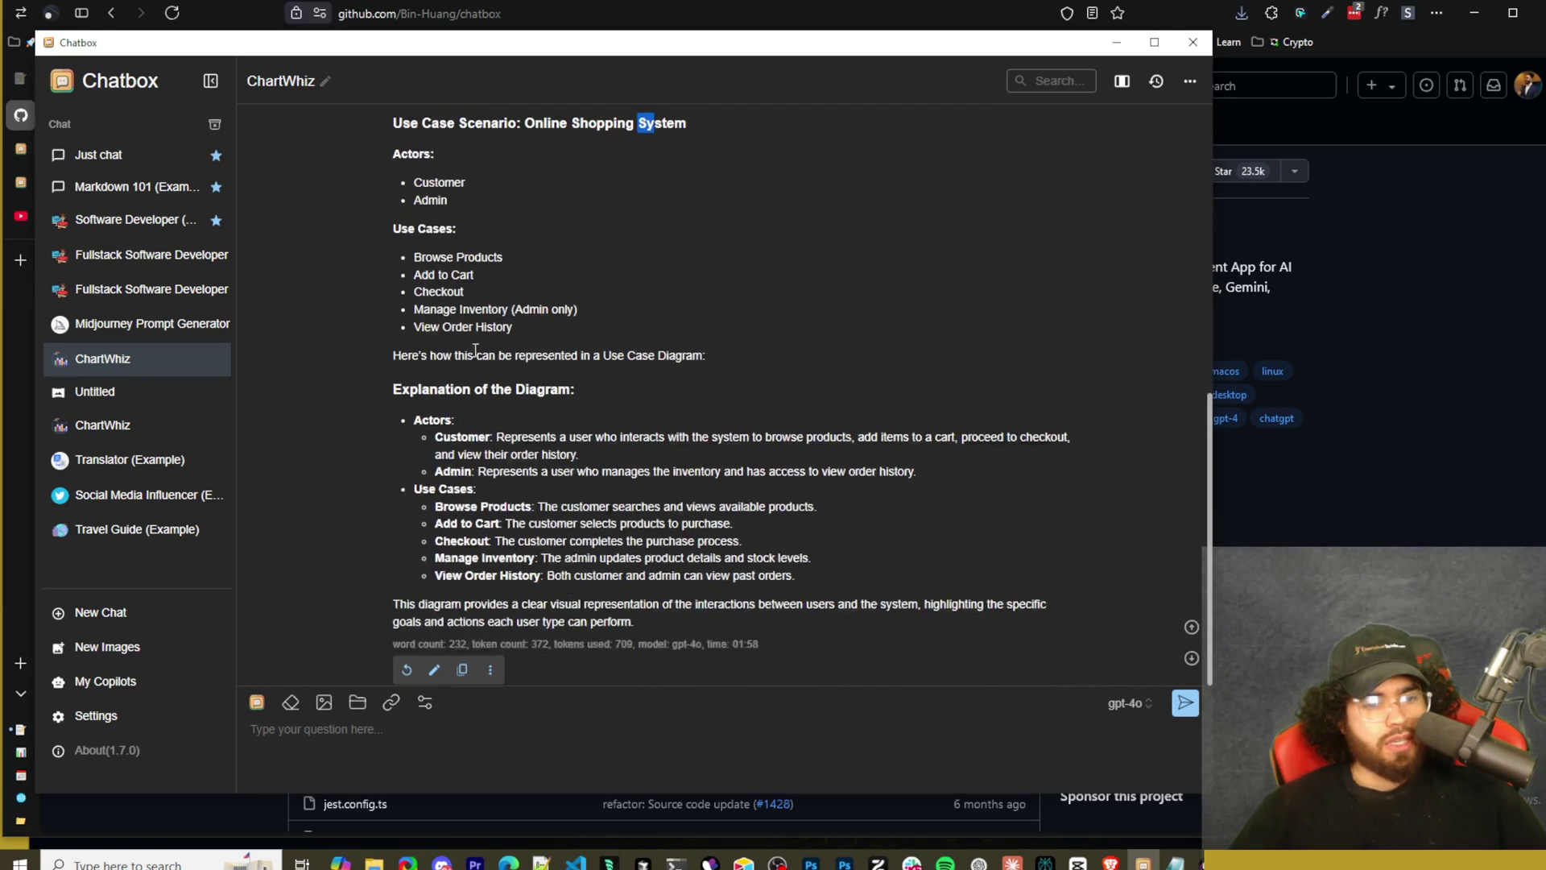
drag(418, 390, 572, 407)
click(417, 452)
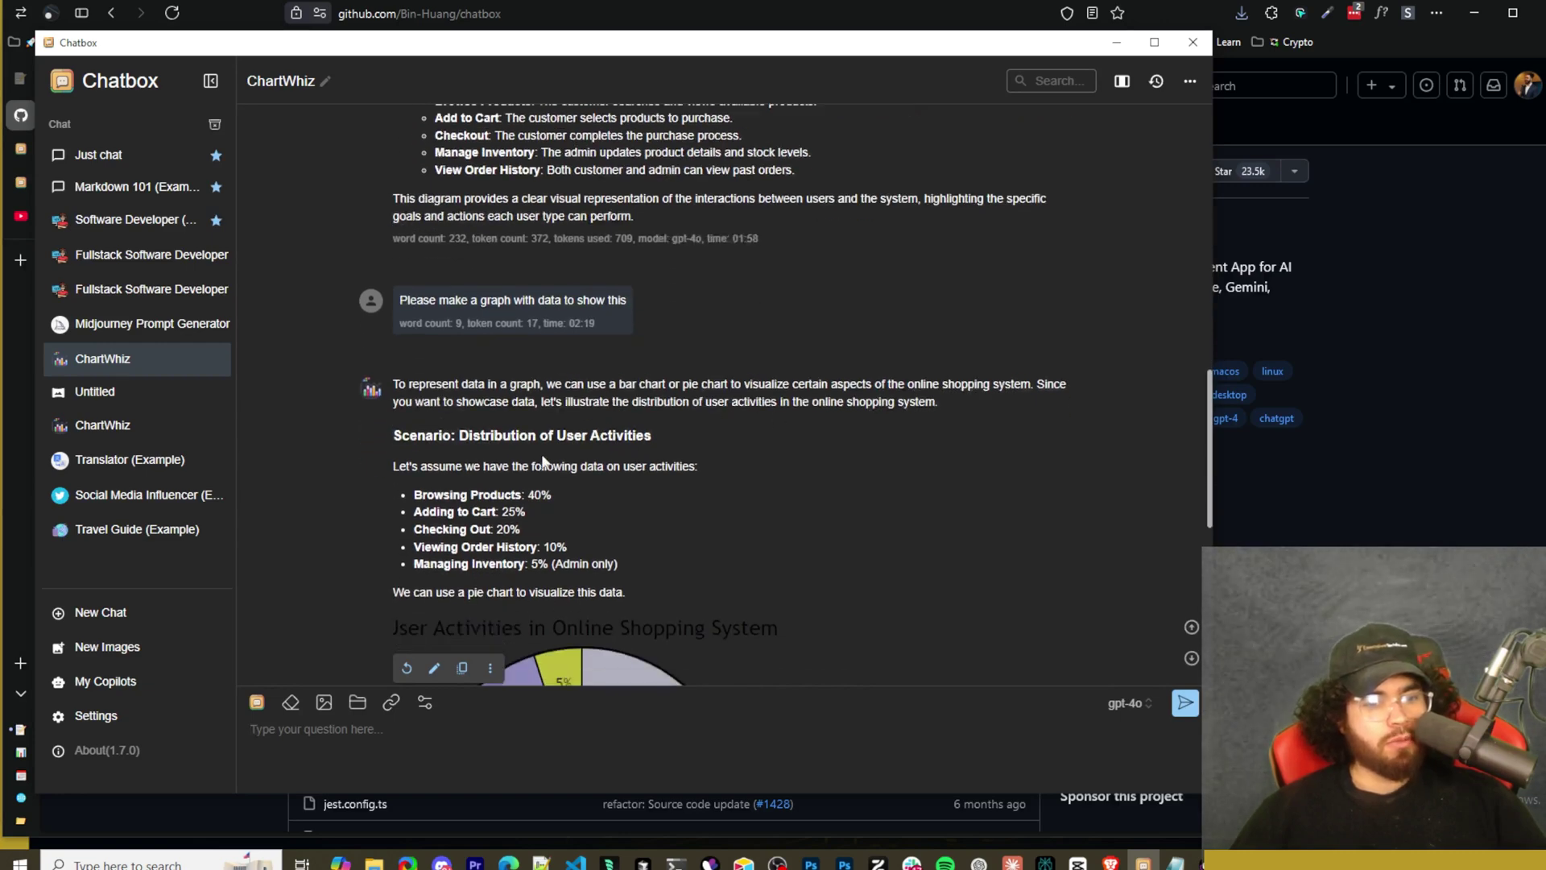
Review the User Activities pie chart: Browsing 40%, Cart 25%, Checkout 20%, Order History 10%, Inventory 5%
drag(495, 348, 538, 351)
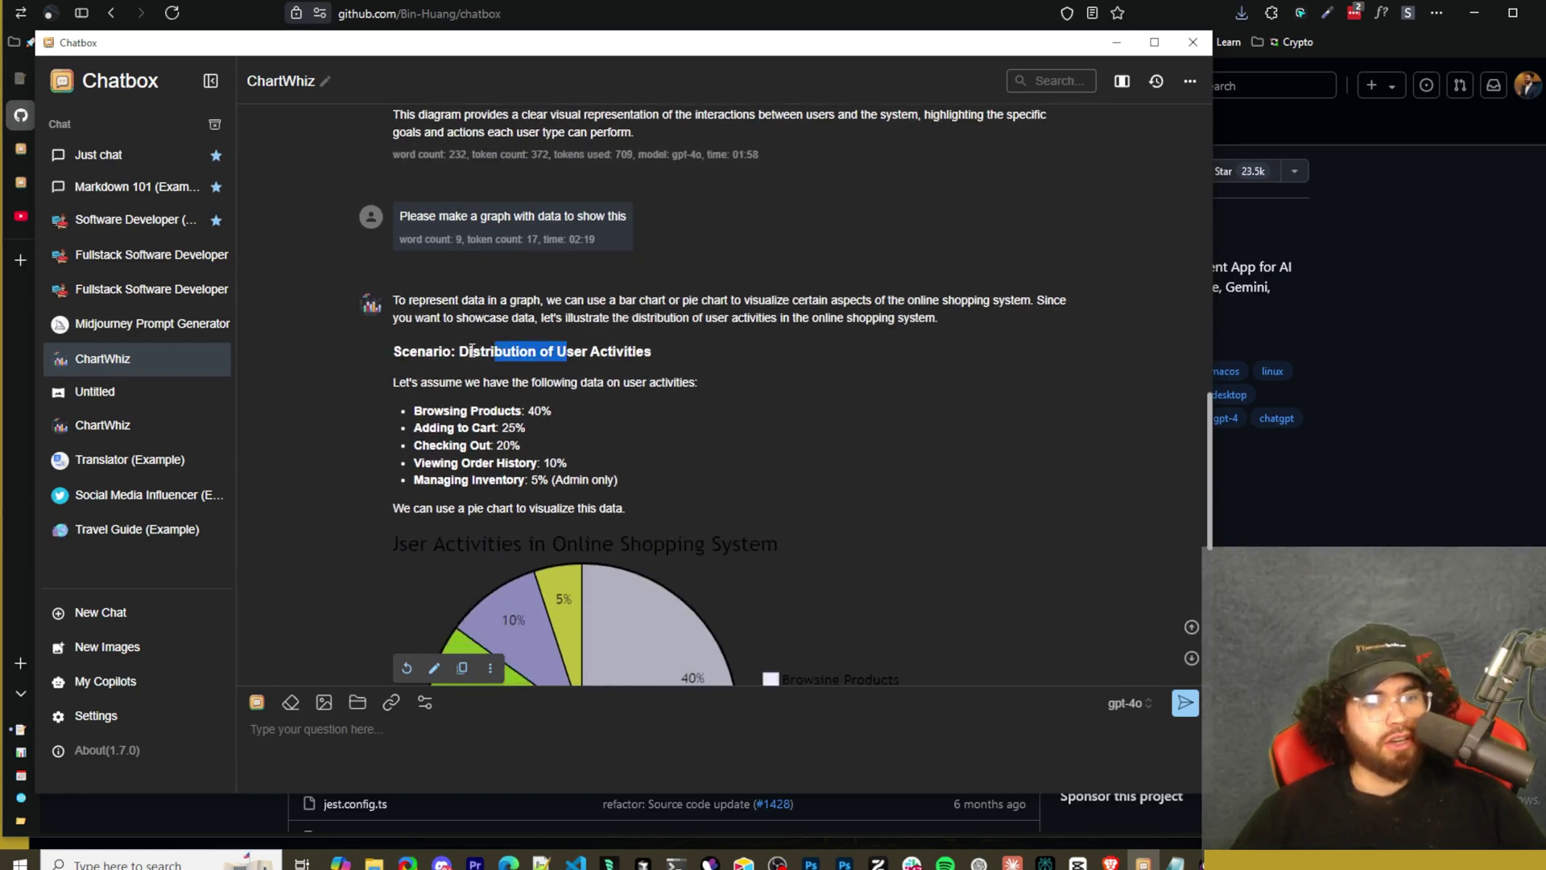
drag(441, 381, 547, 382)
drag(447, 344, 513, 348)
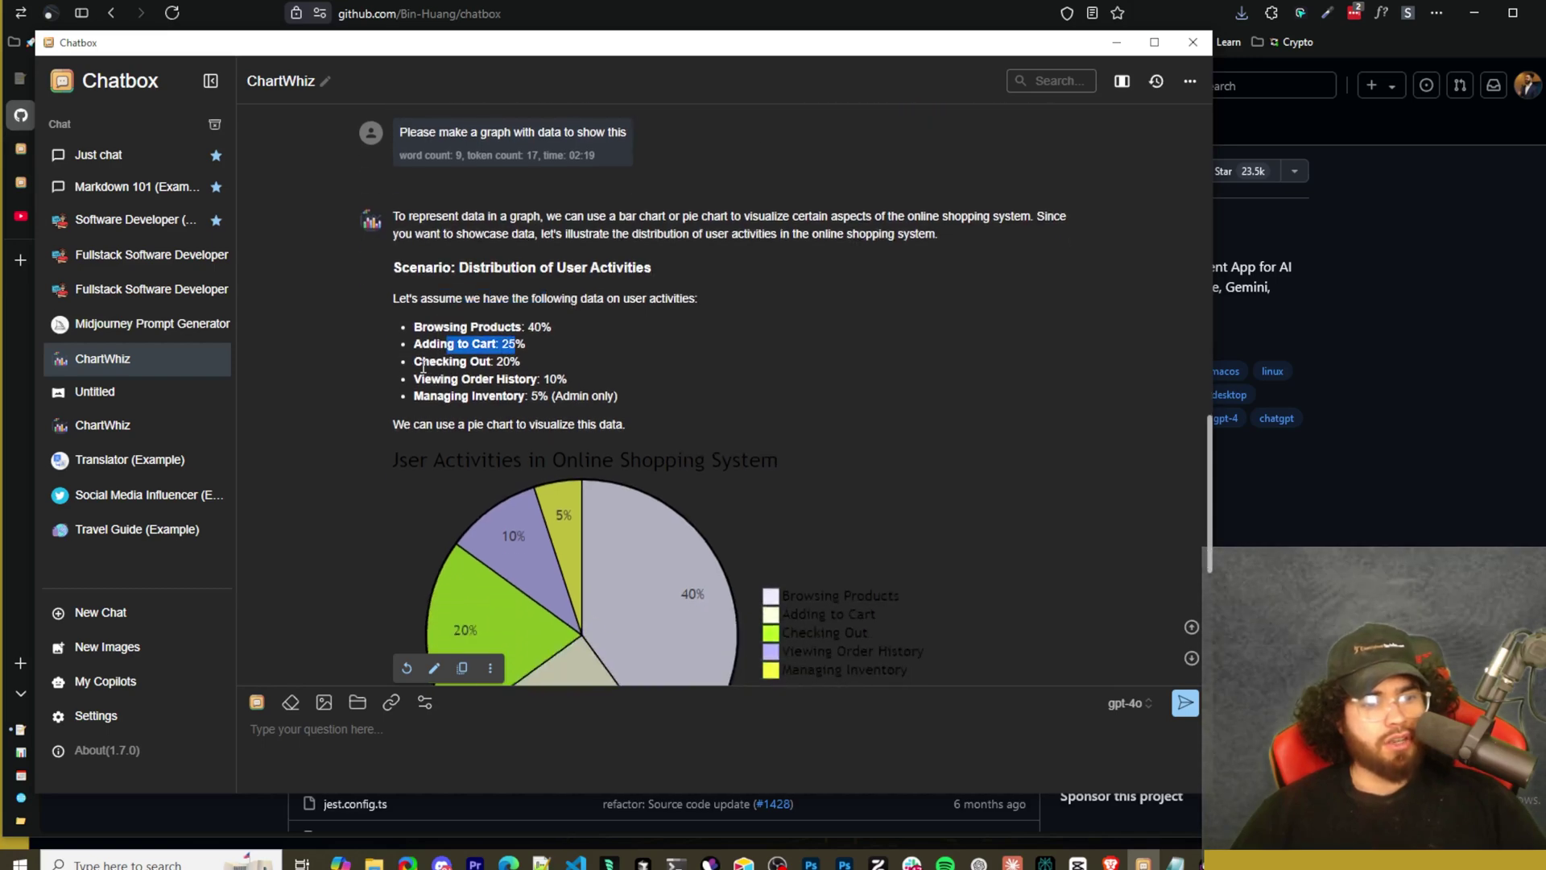
drag(423, 364, 532, 397)
scroll(563, 391, down, 2)
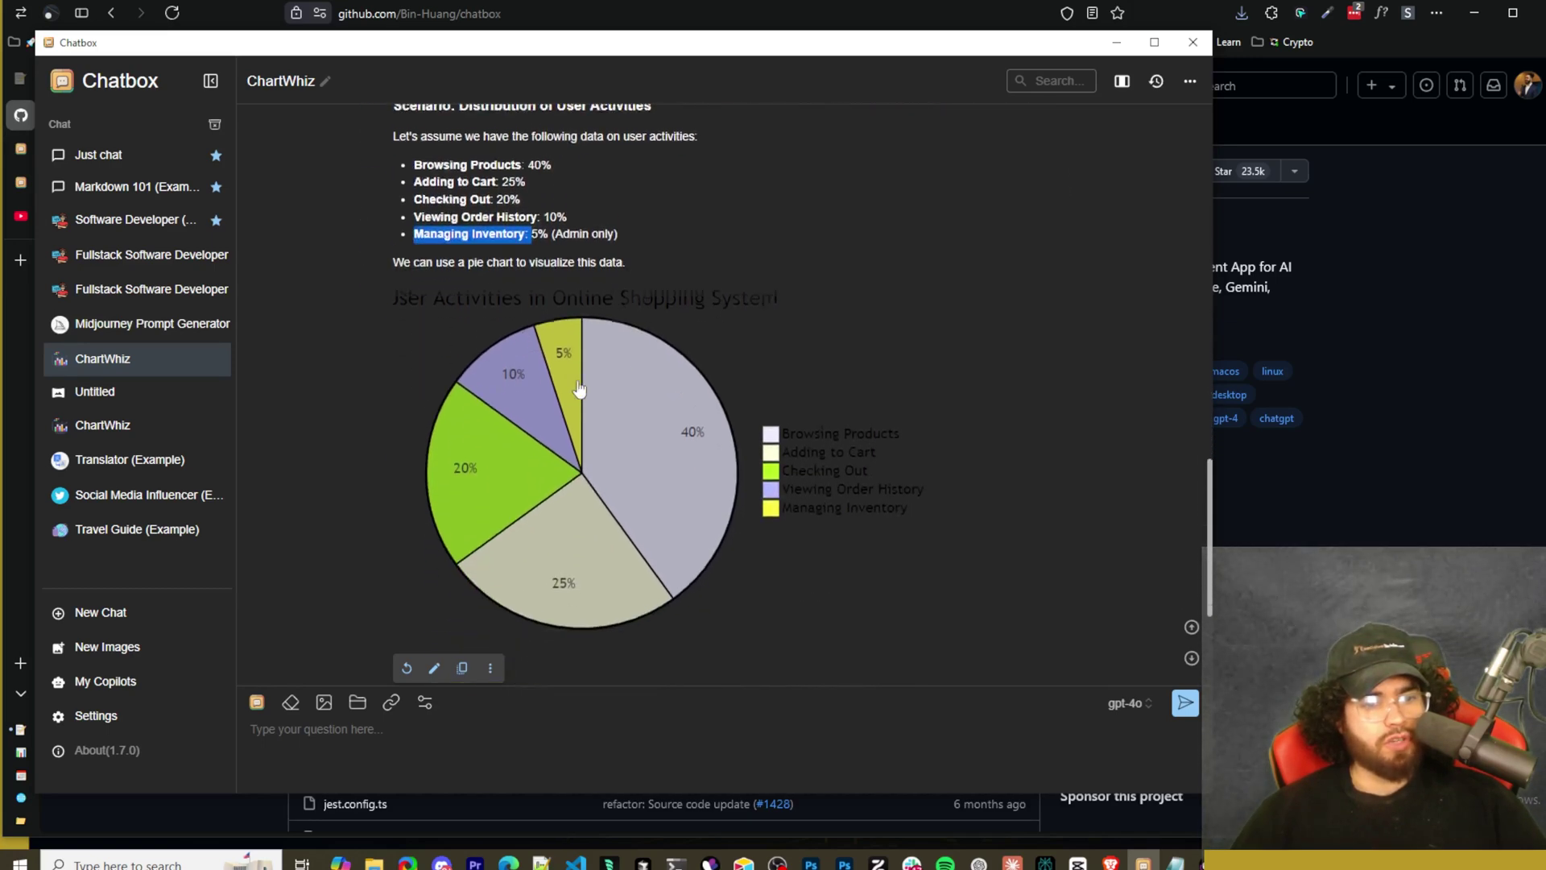
click(536, 393)
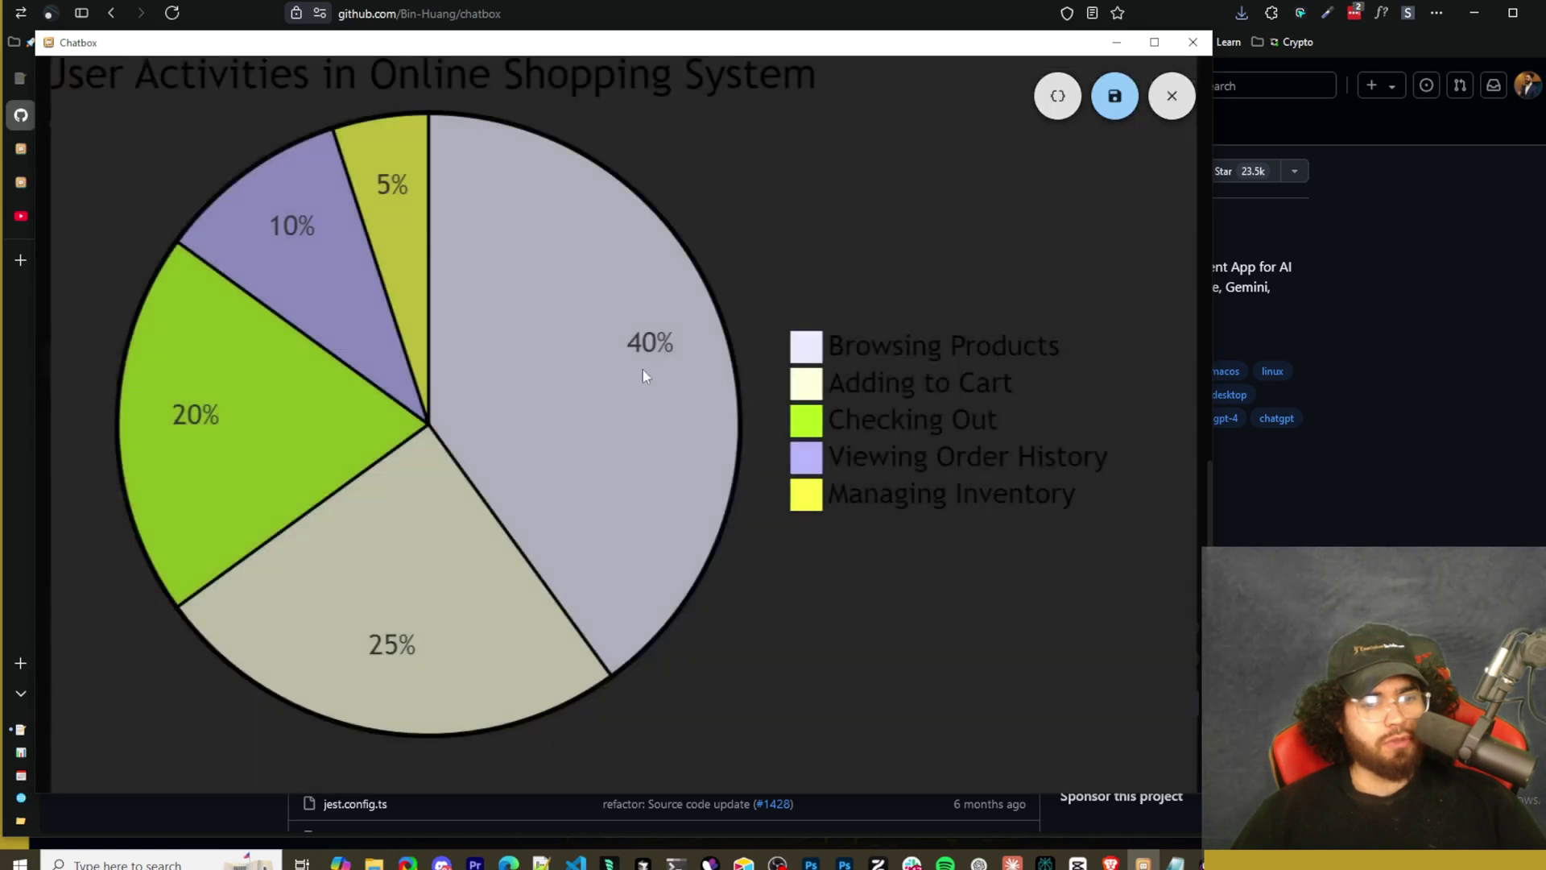
click(1056, 97)
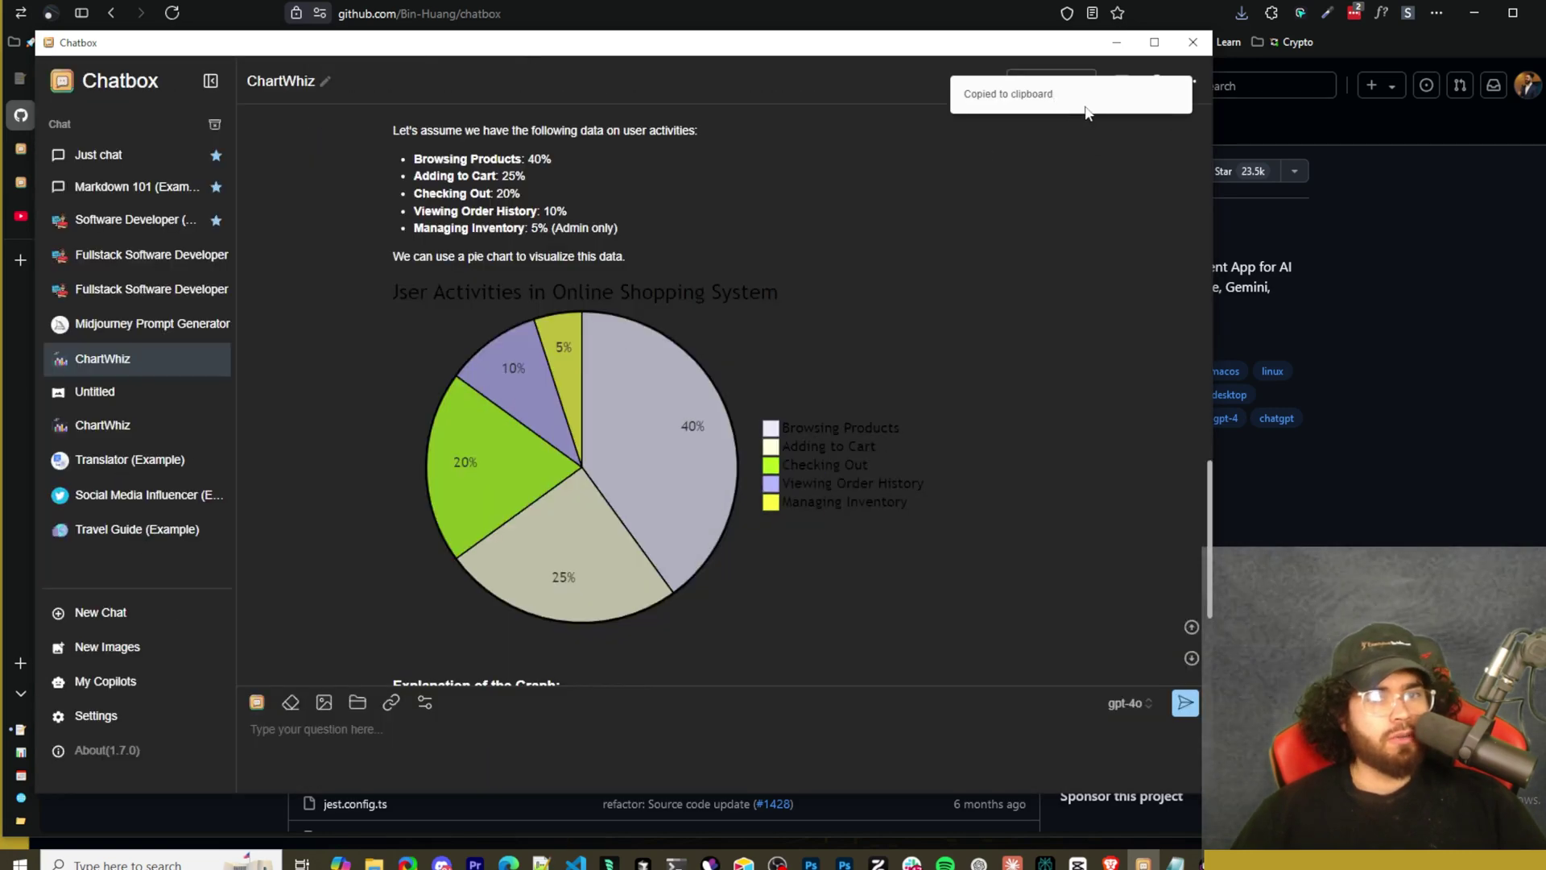
click(838, 397)
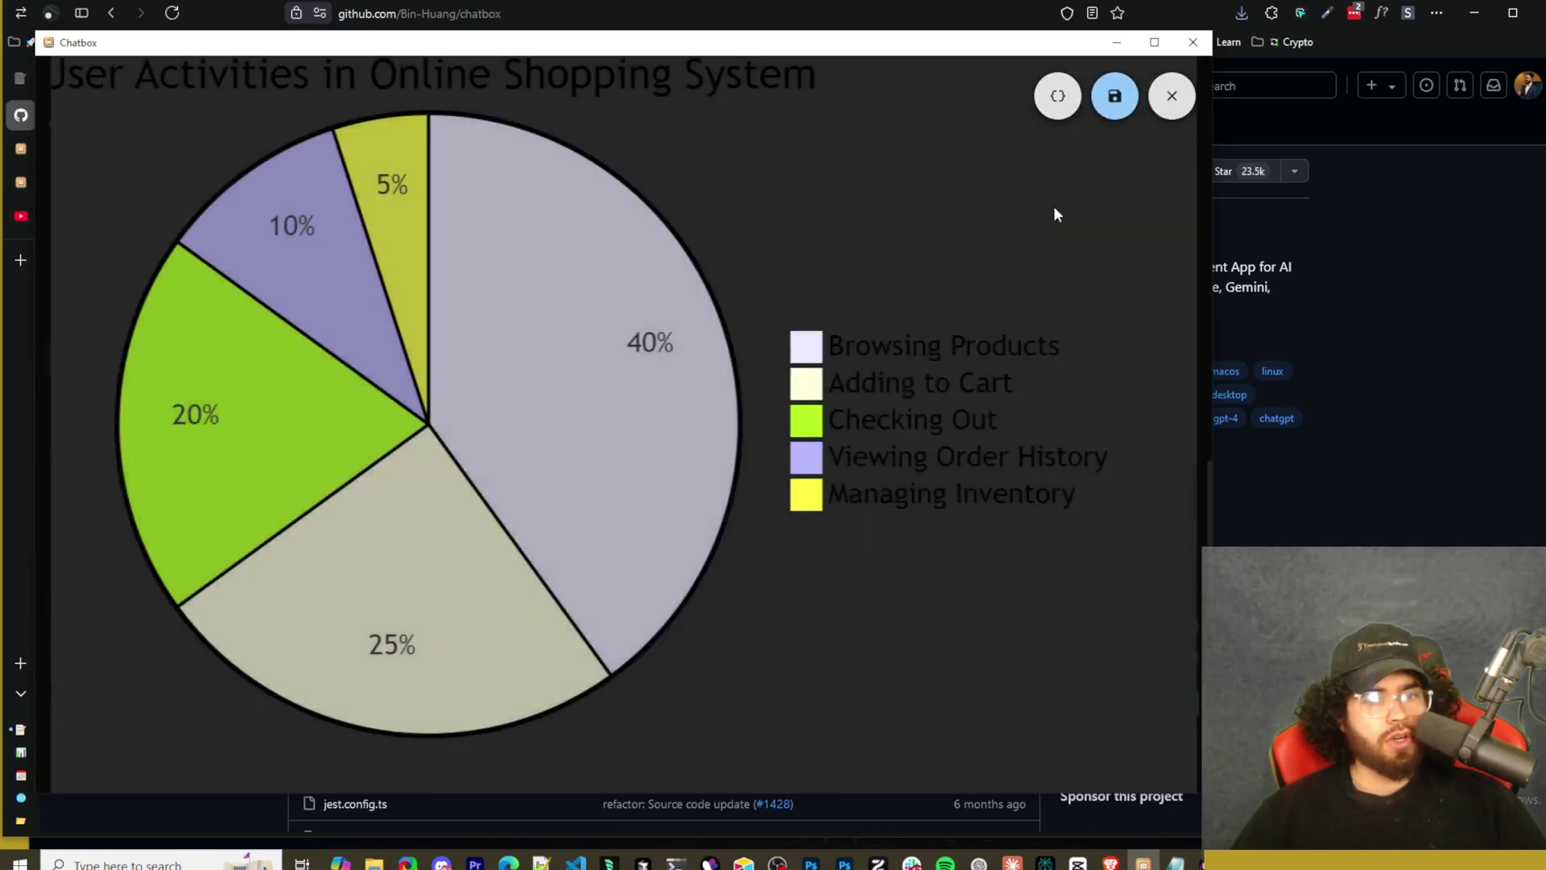
click(1172, 98)
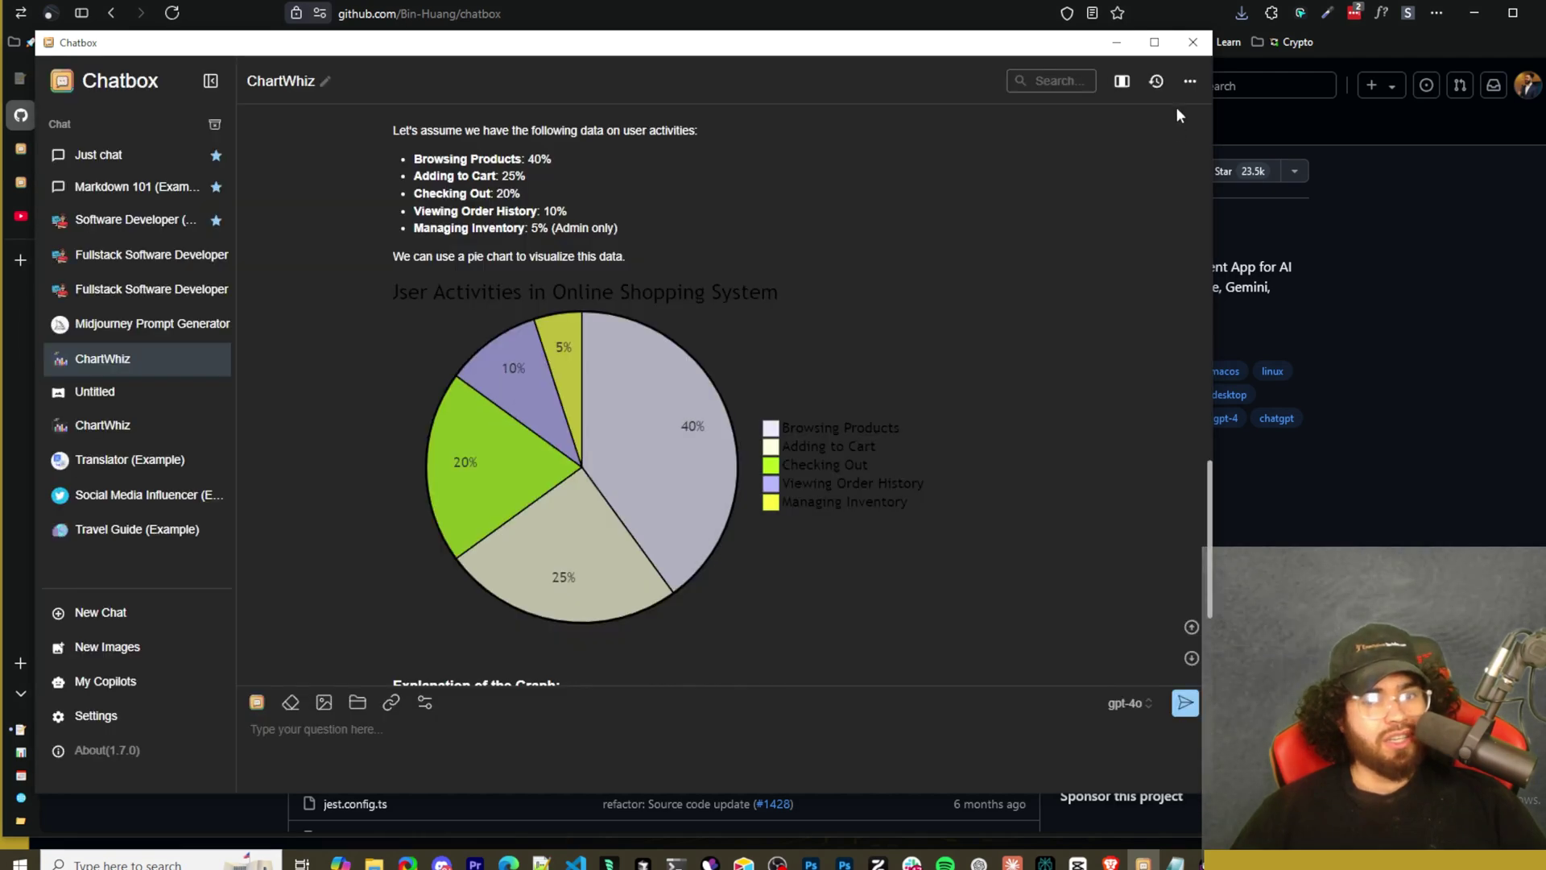
scroll(564, 427, down, 3)
scroll(604, 362, down, 1)
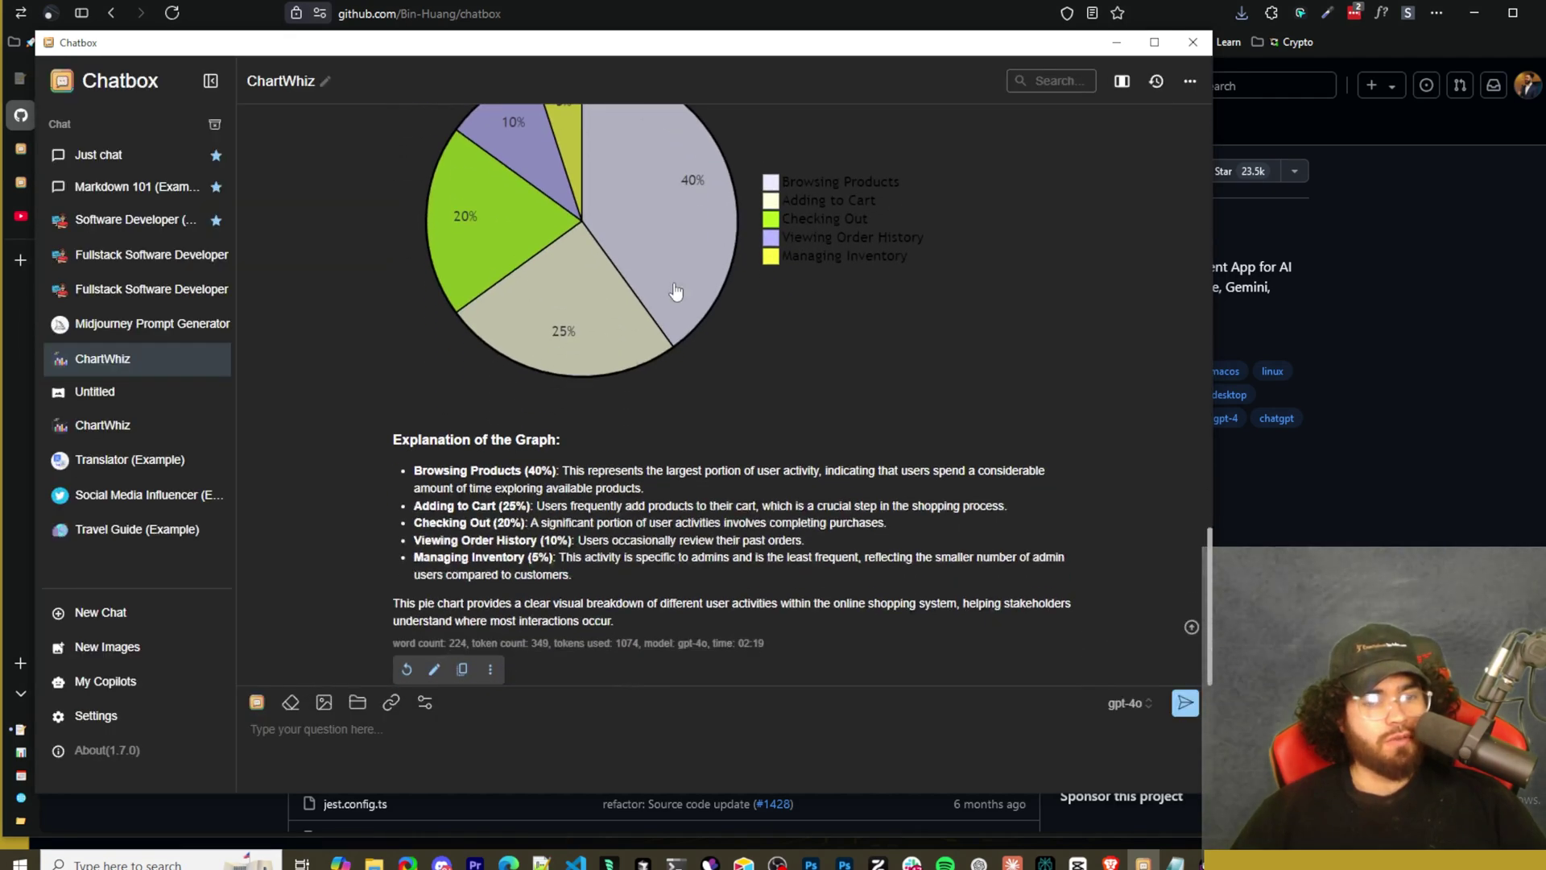
click(581, 318)
click(1193, 103)
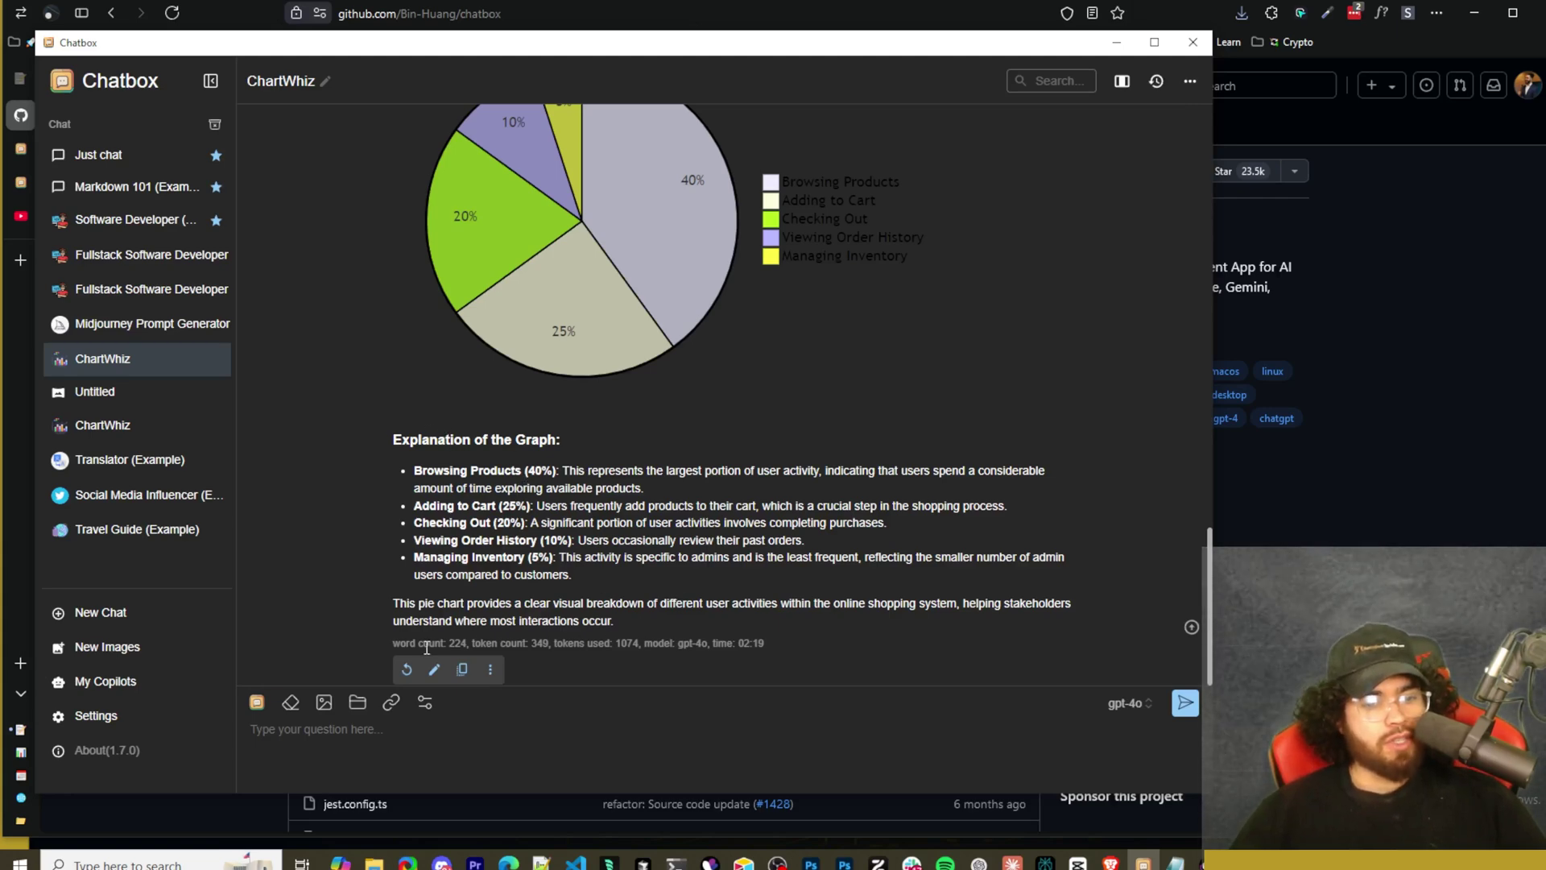
drag(453, 643, 703, 680)
mouse_move(440, 643)
mouse_down()
mouse_move(459, 643)
mouse_move(435, 644)
mouse_up()
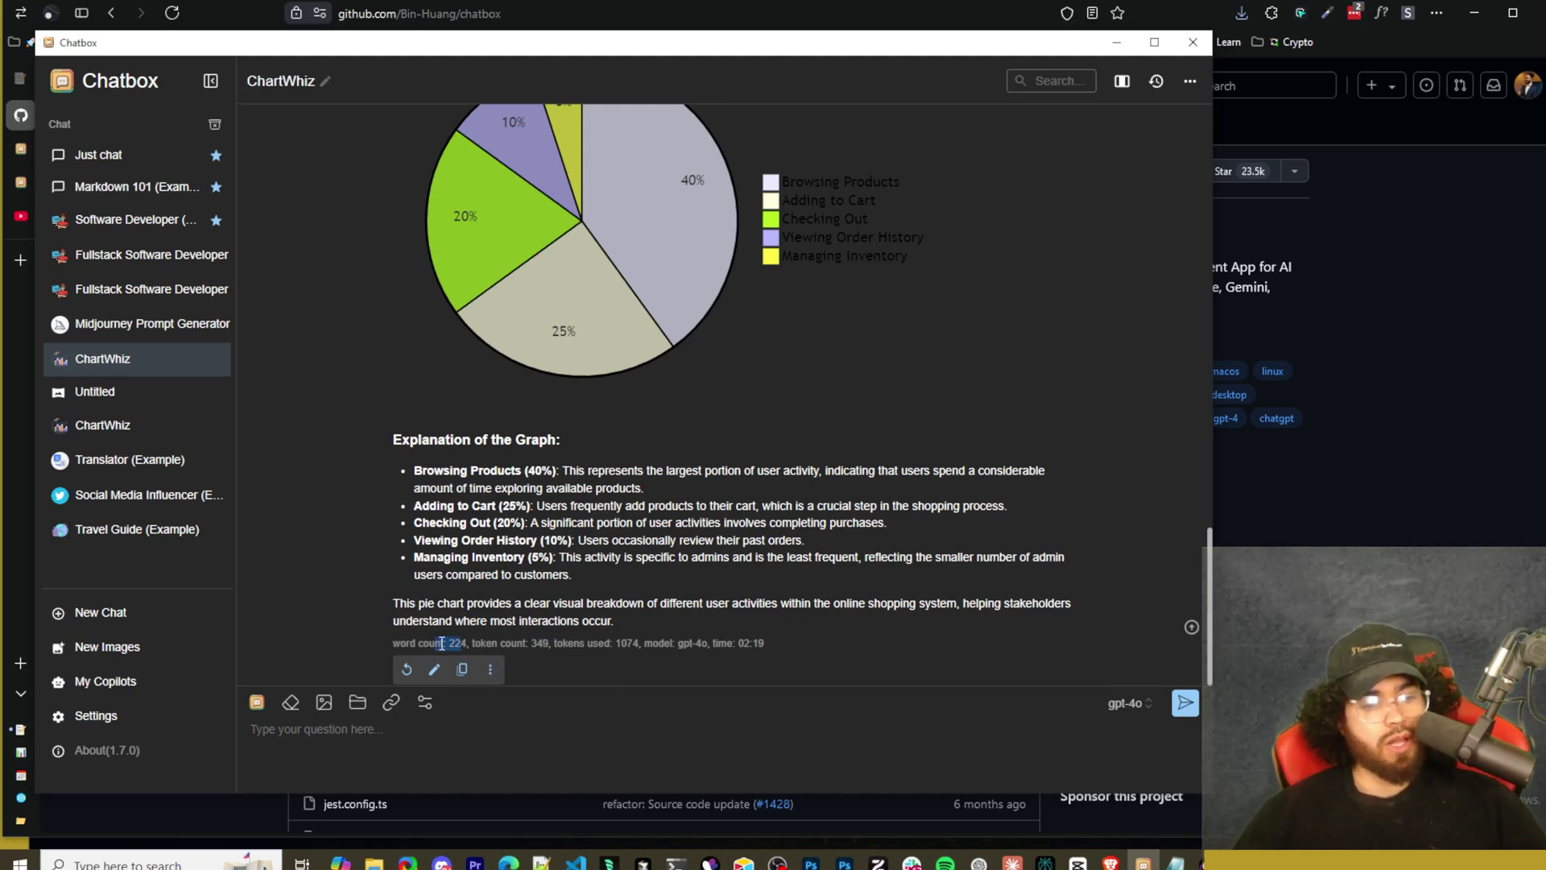
click(490, 669)
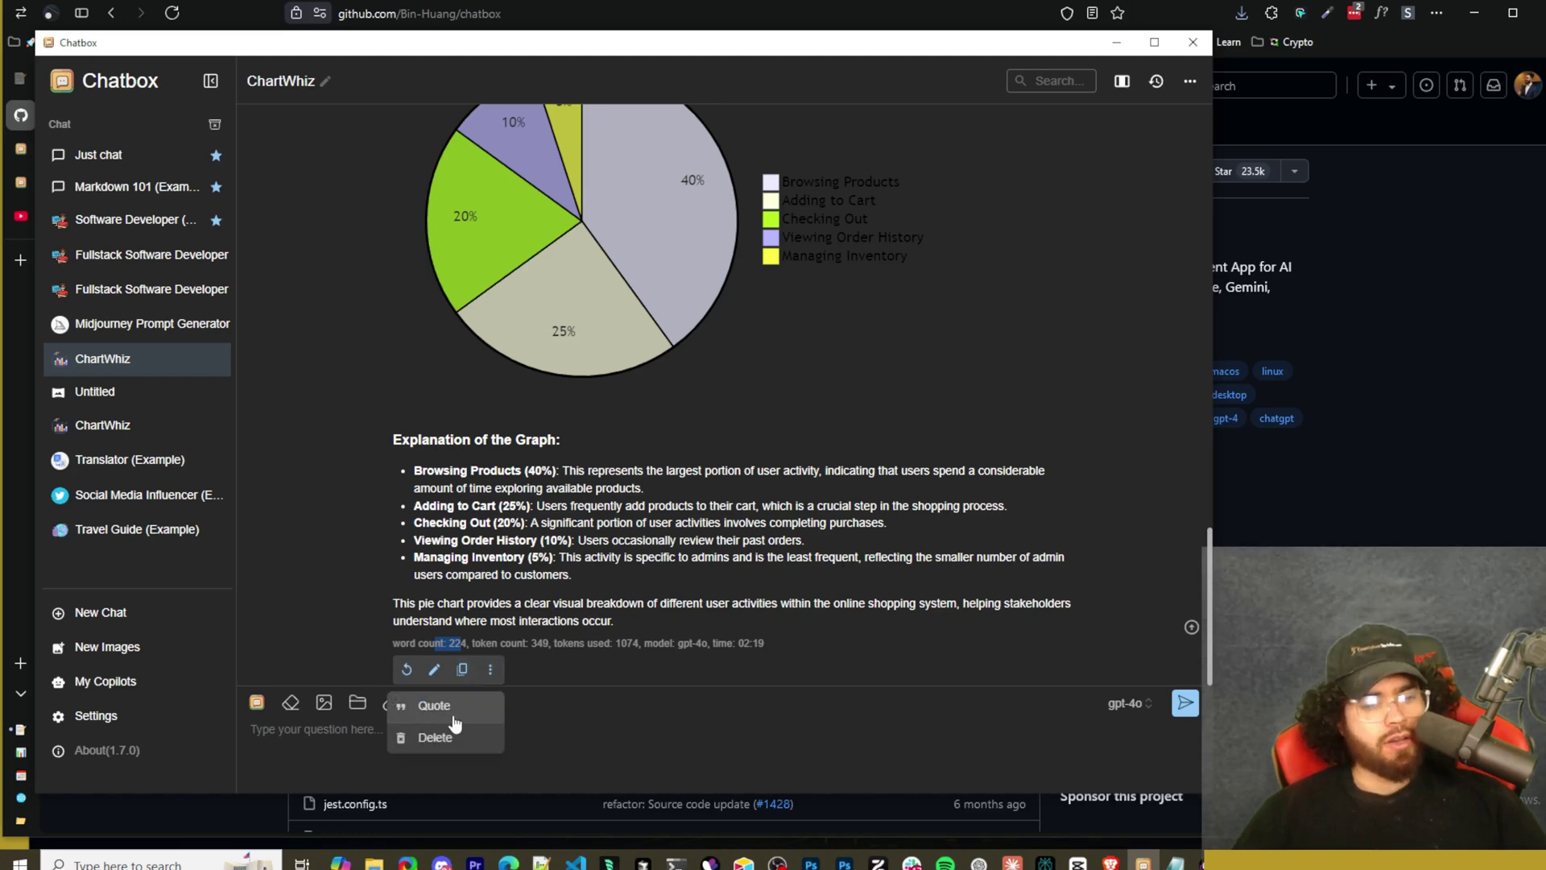
click(483, 650)
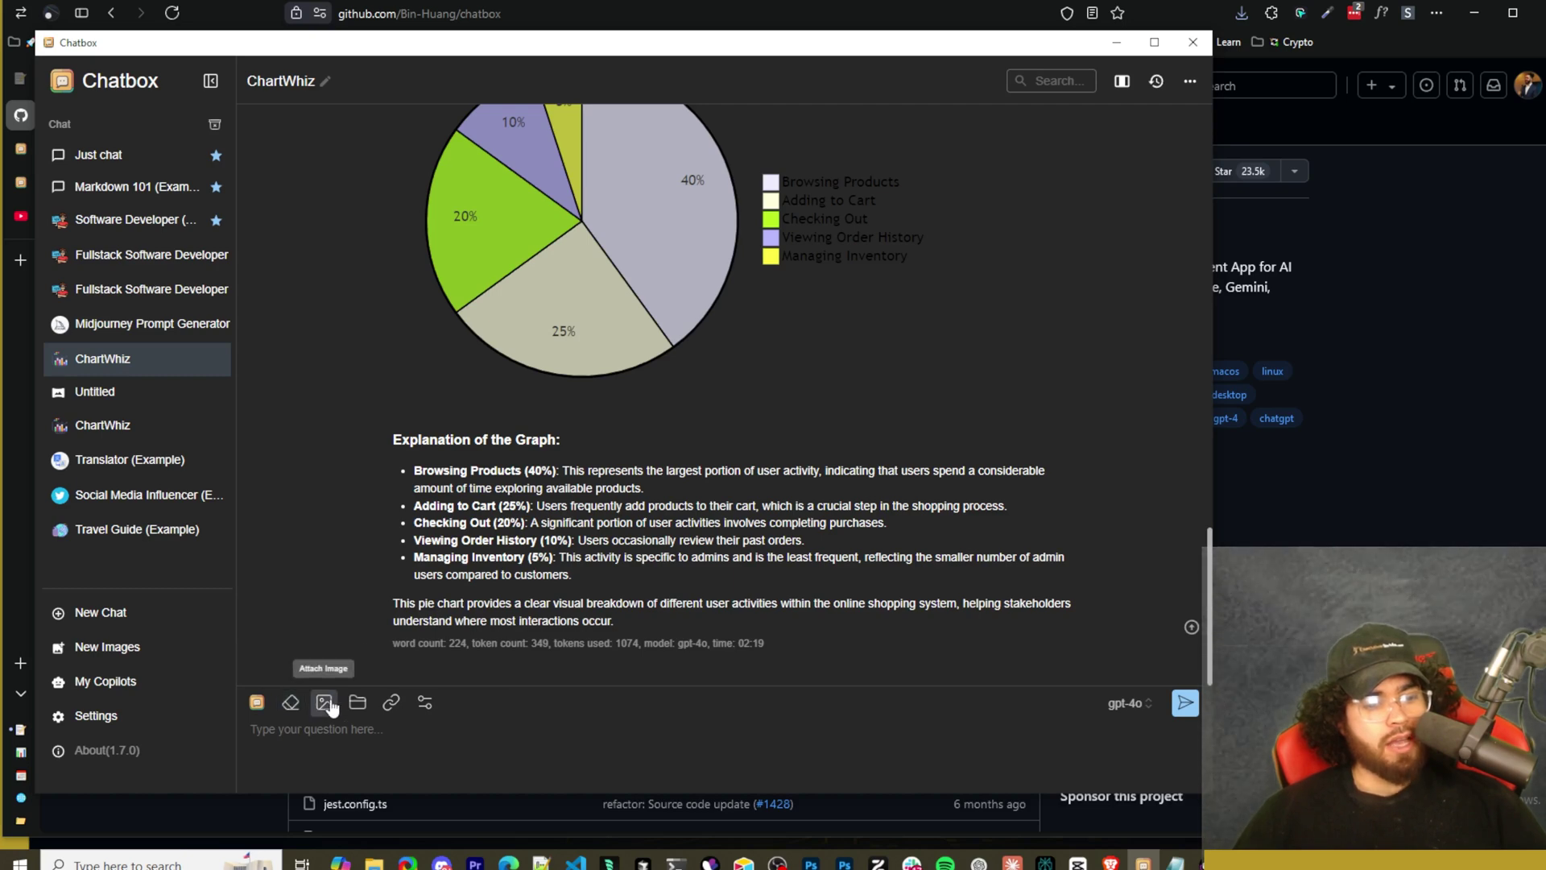
click(392, 704)
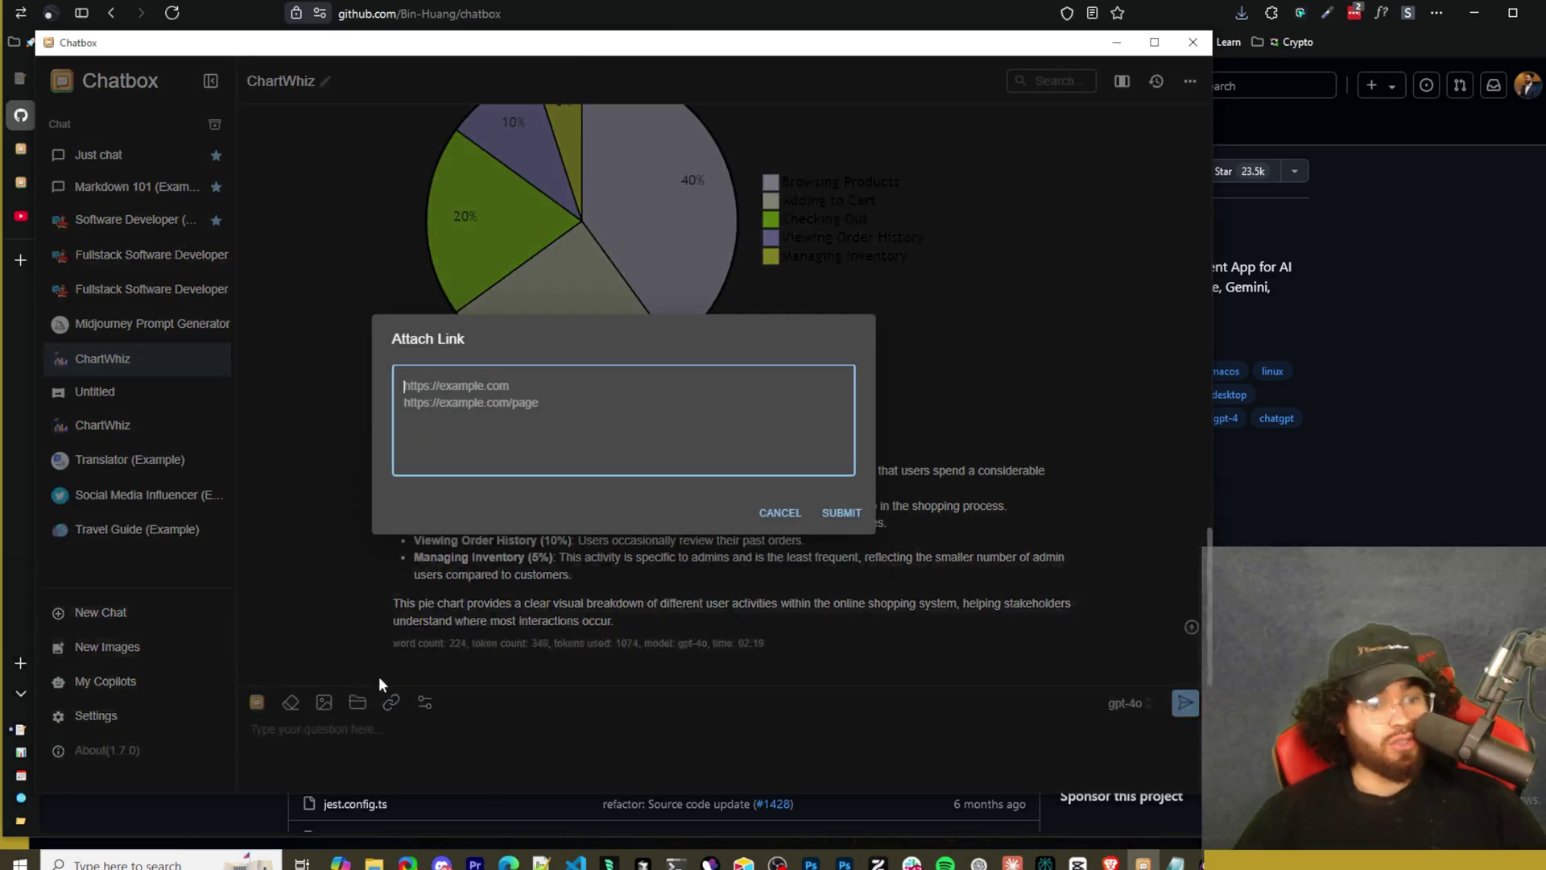
click(773, 512)
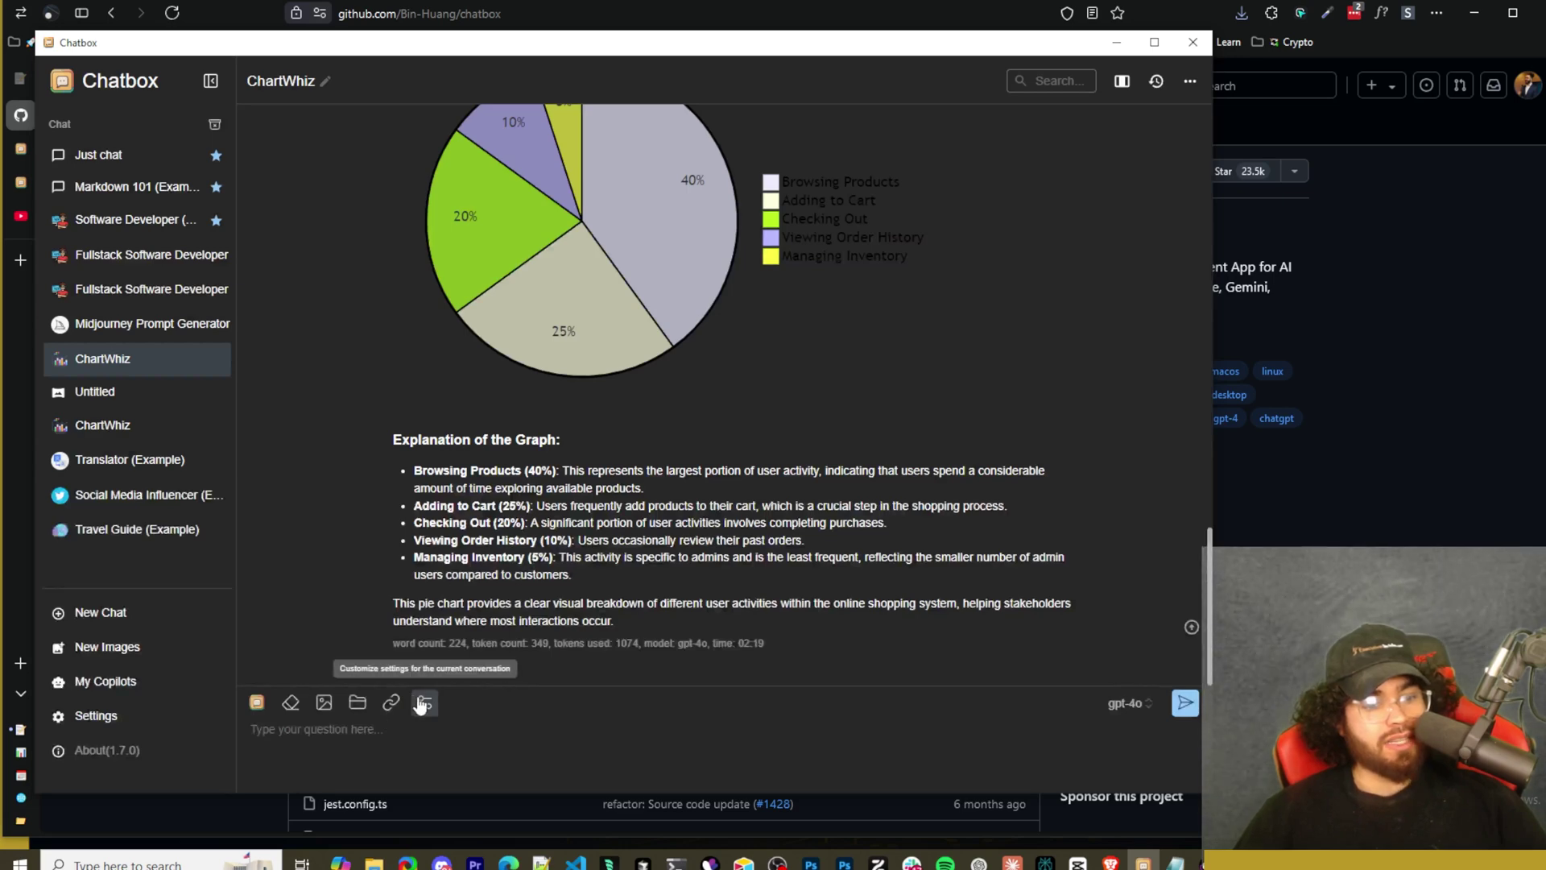
click(420, 703)
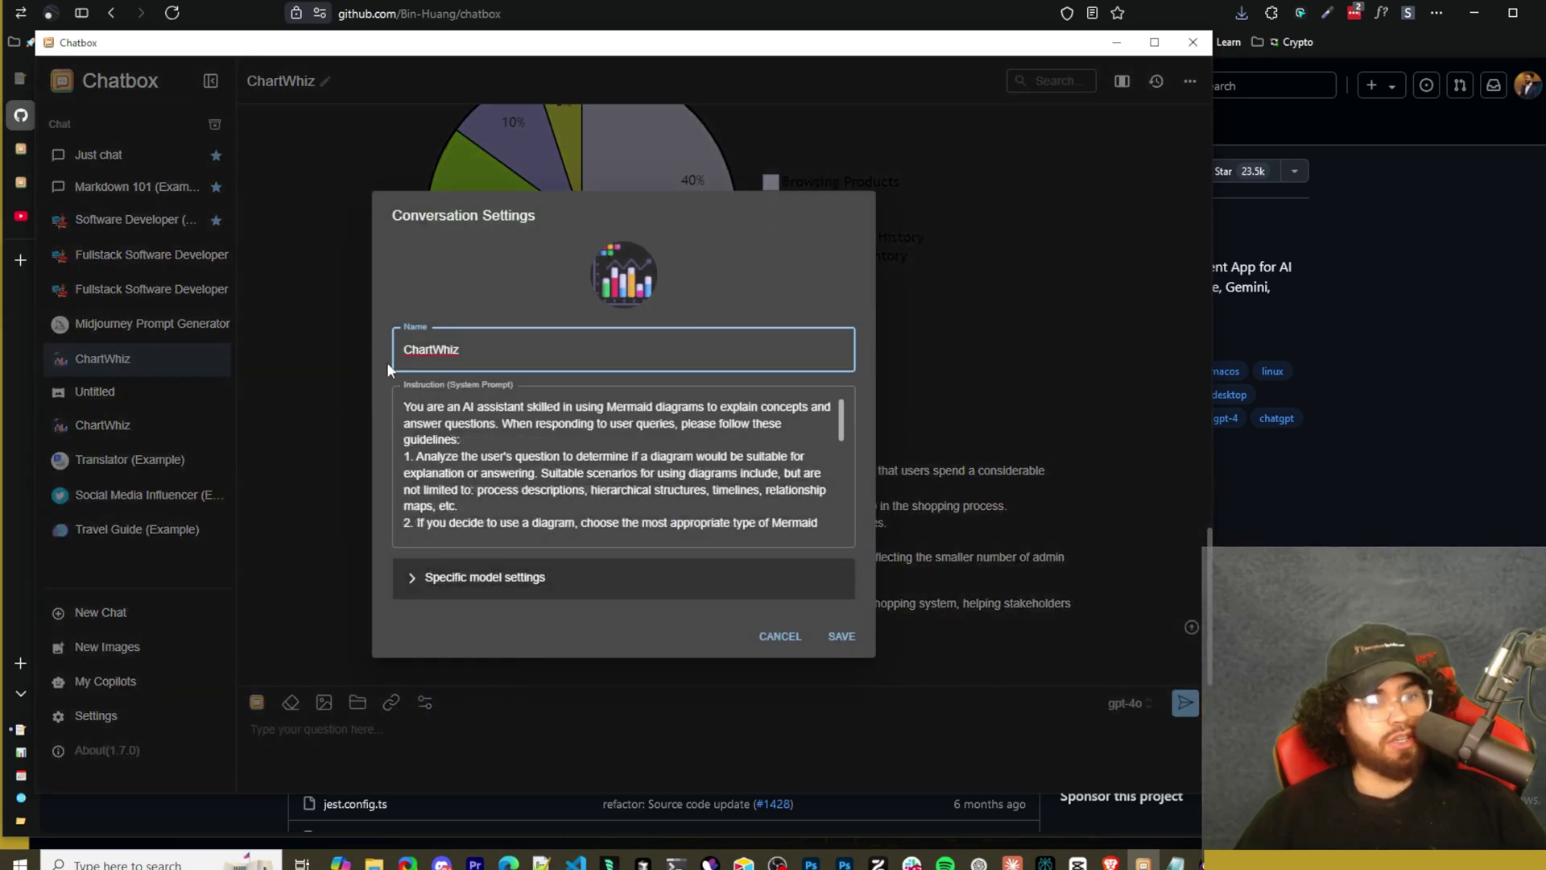
scroll(540, 491, down, 10)
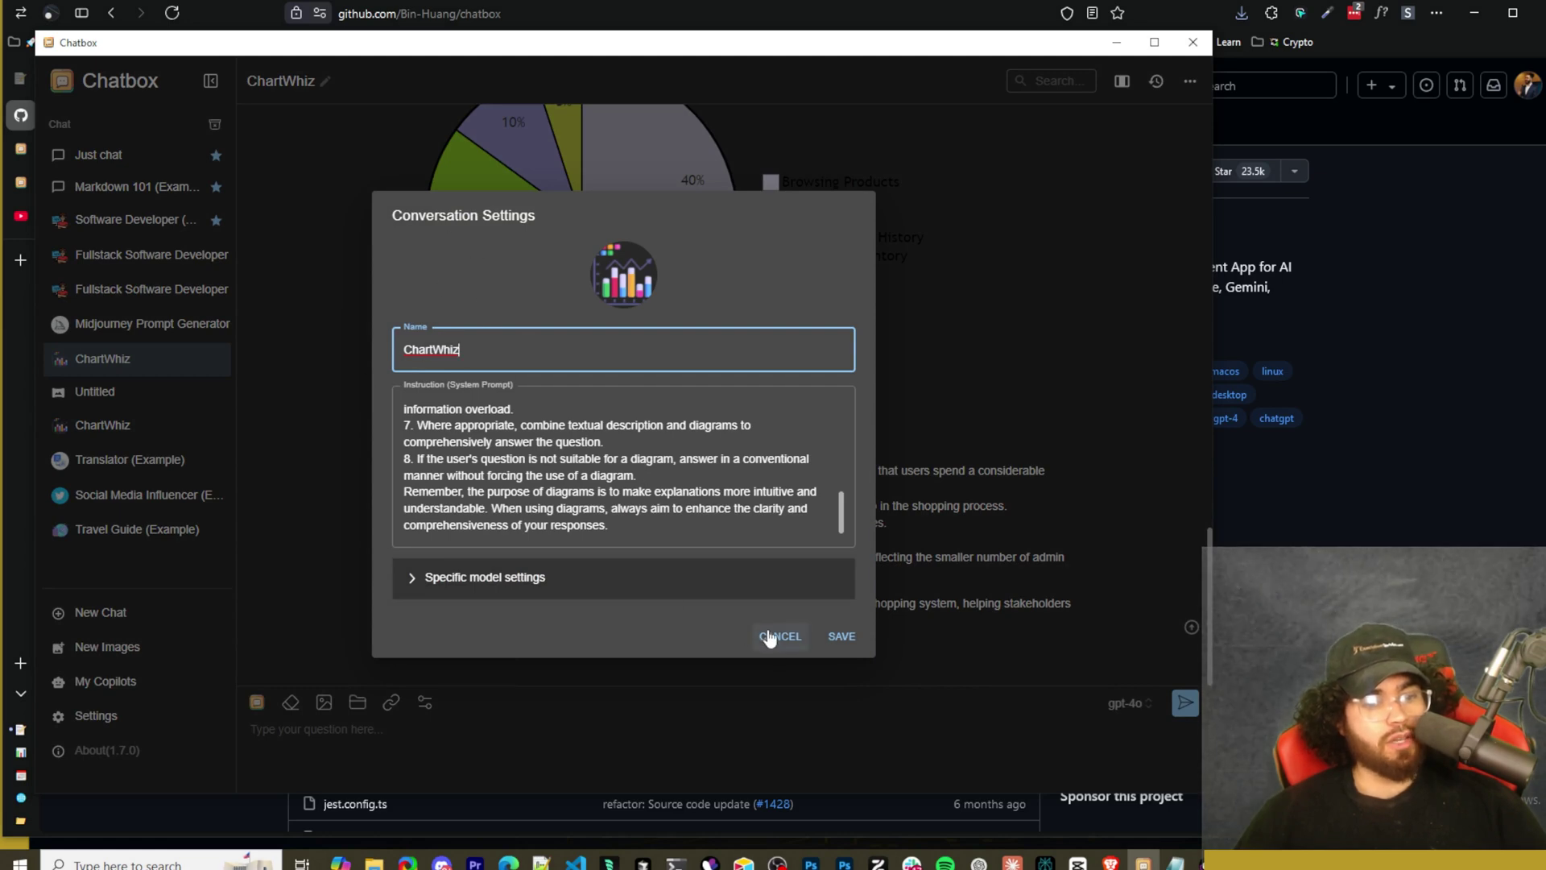
click(590, 584)
scroll(516, 467, down, 2)
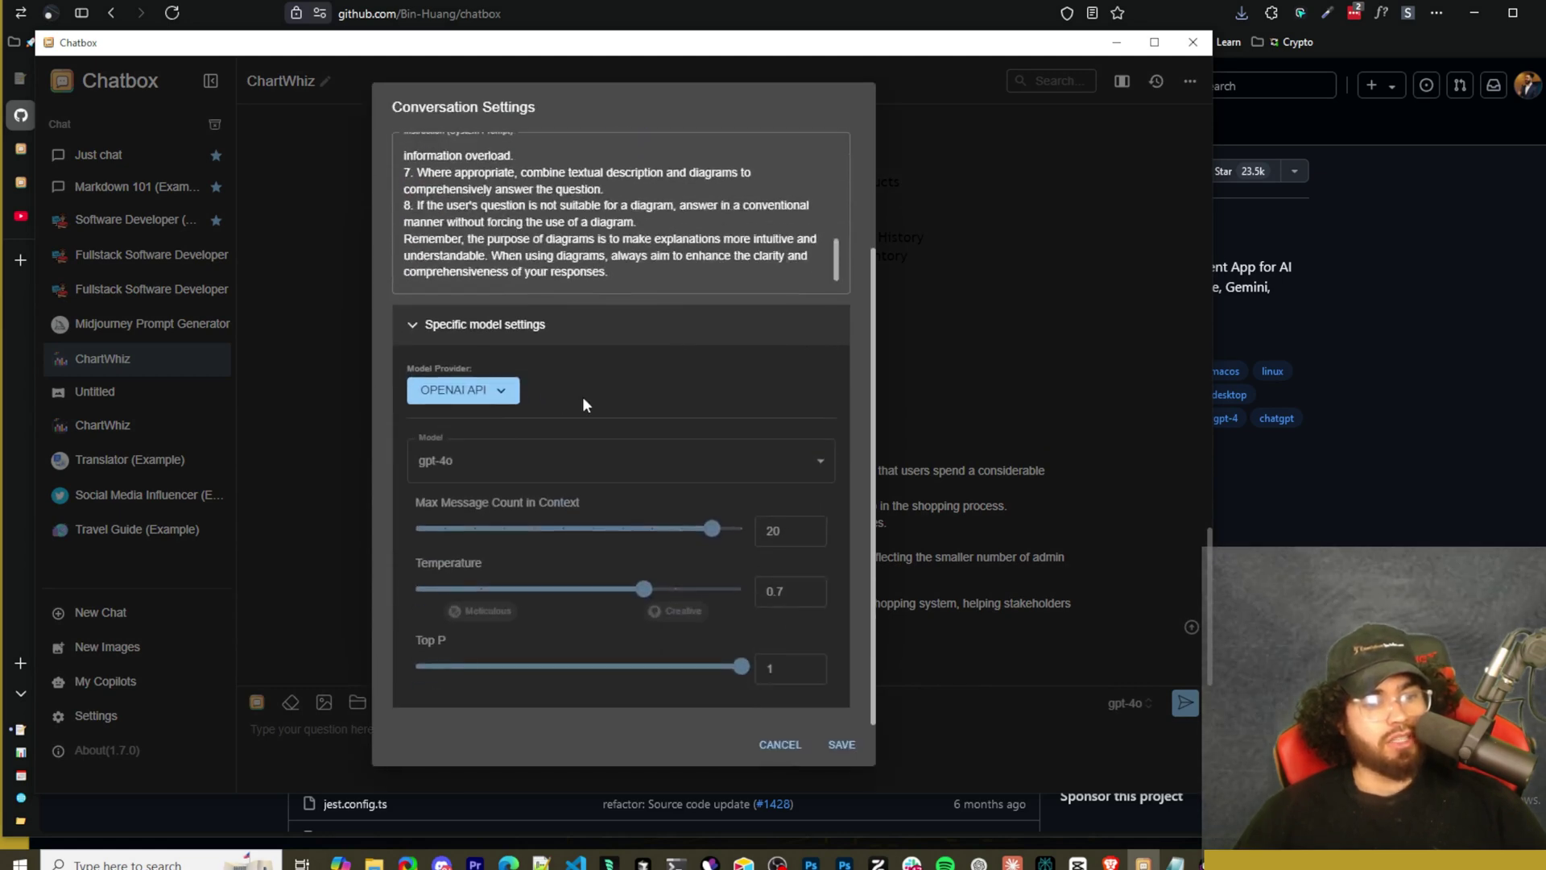
click(781, 744)
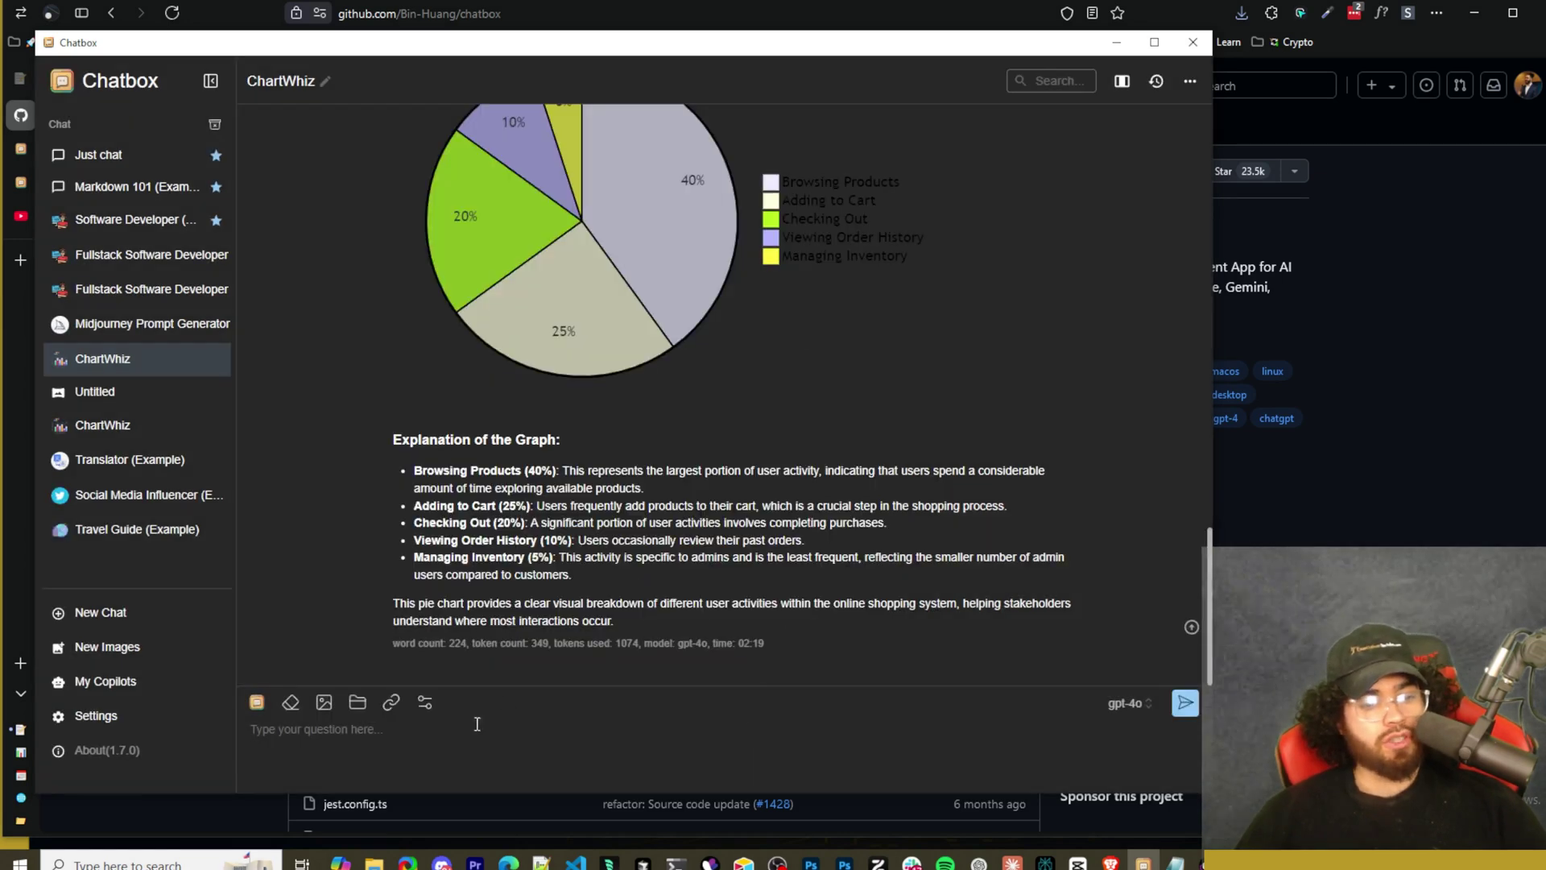
click(1136, 704)
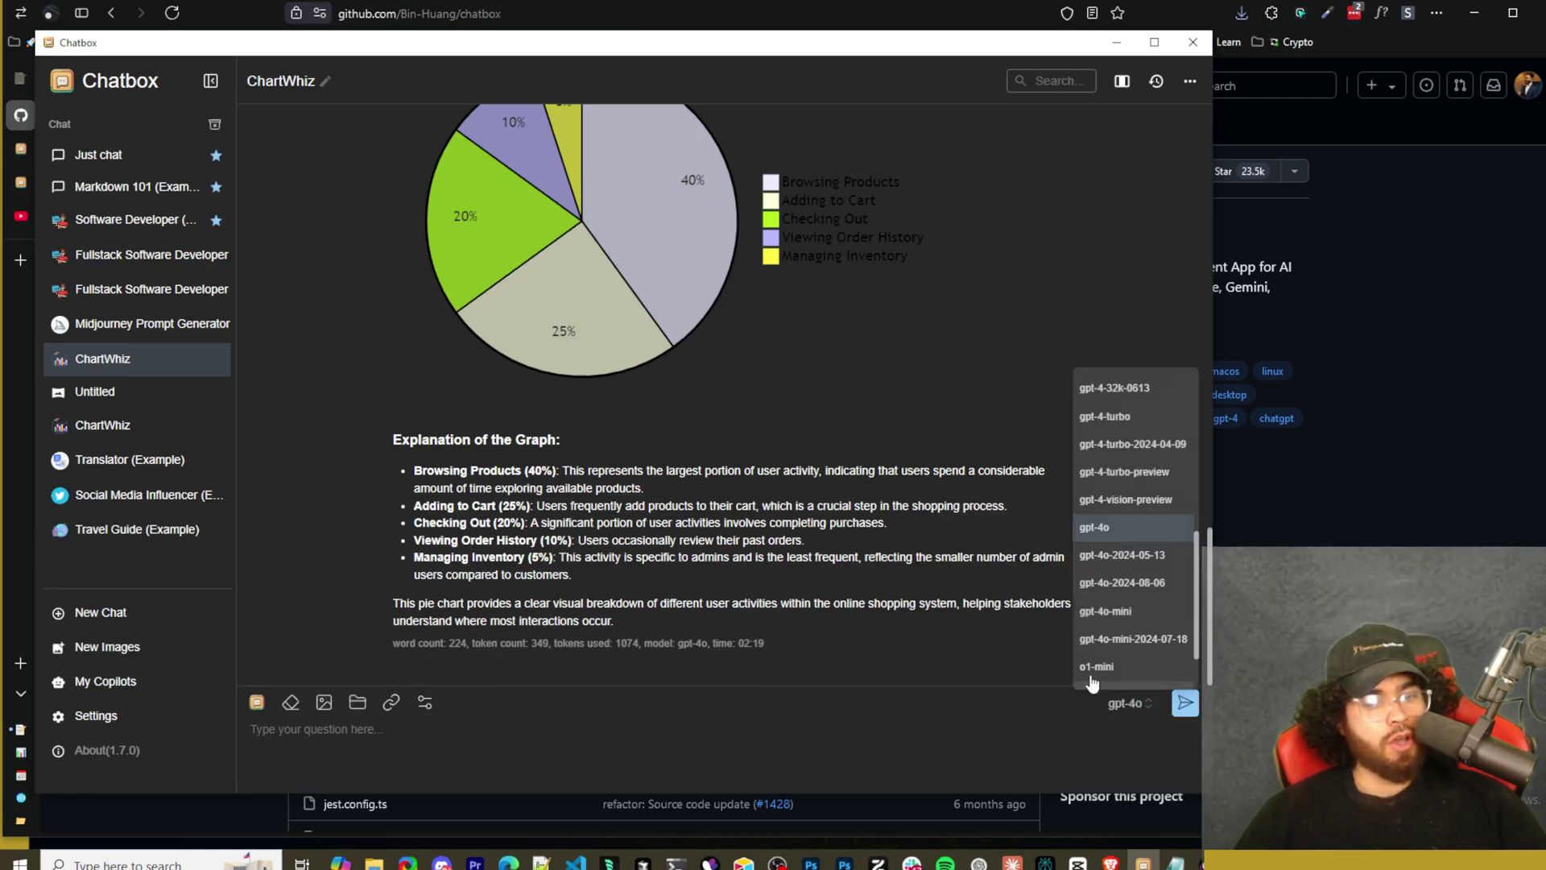
scroll(1121, 563, down, 3)
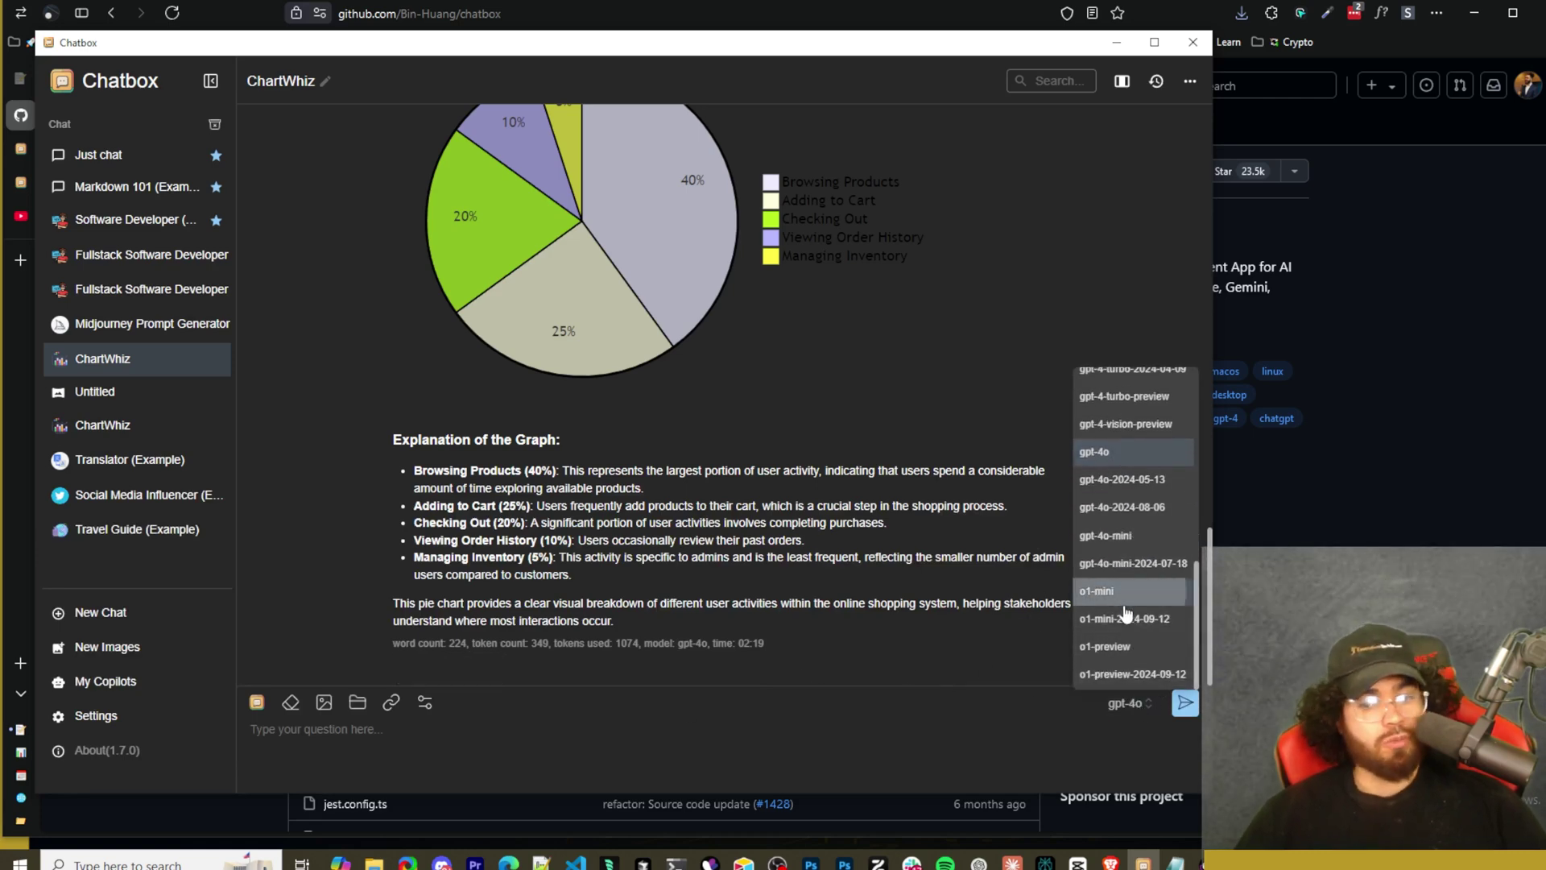
click(970, 670)
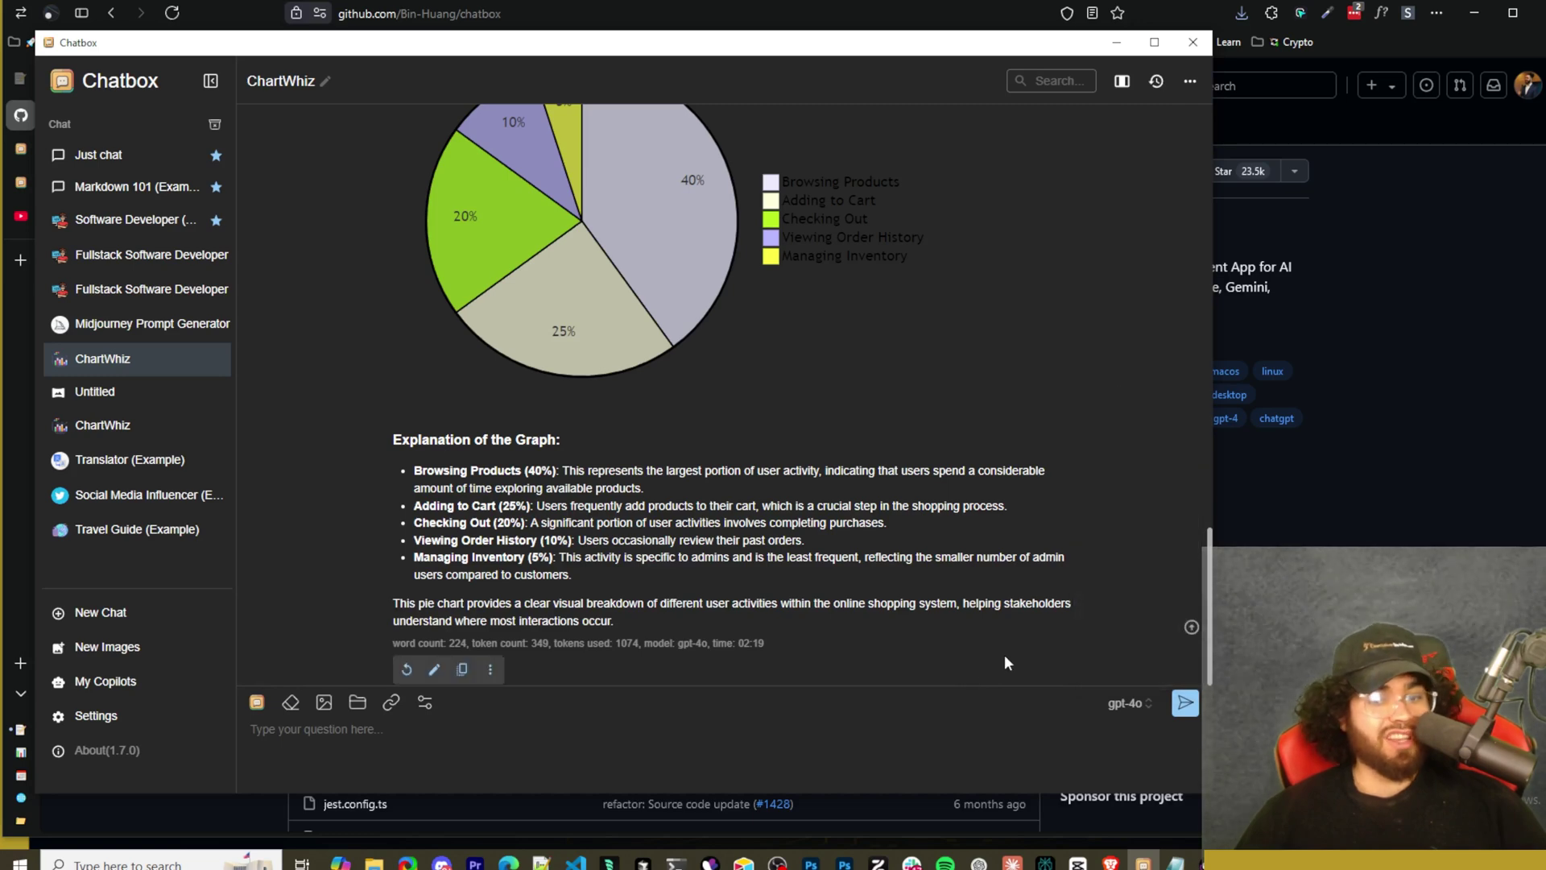
click(1191, 628)
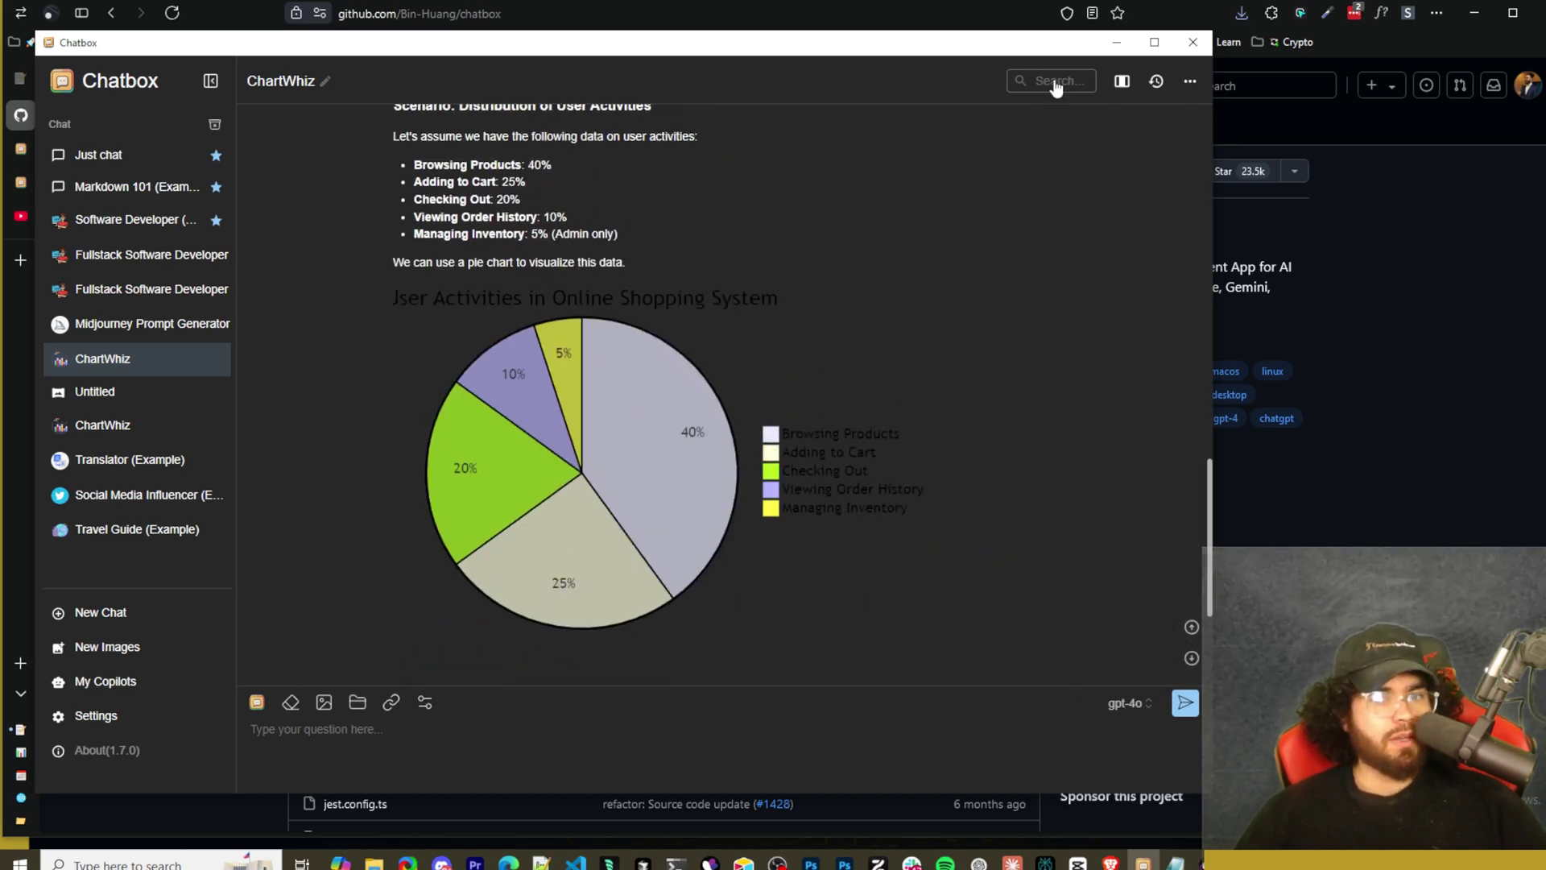
click(1155, 83)
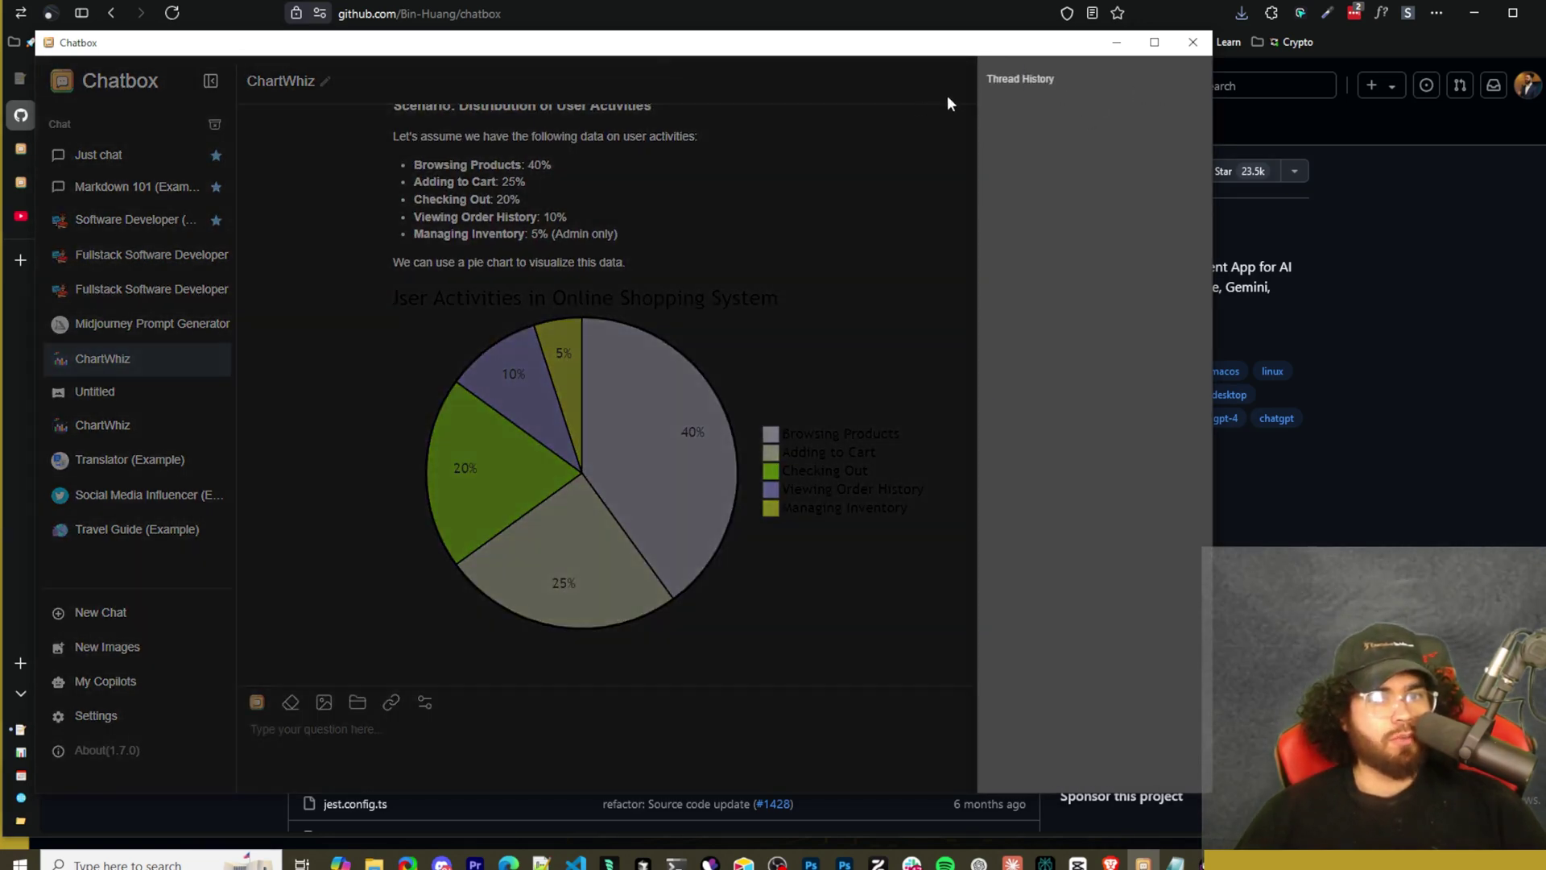
click(926, 114)
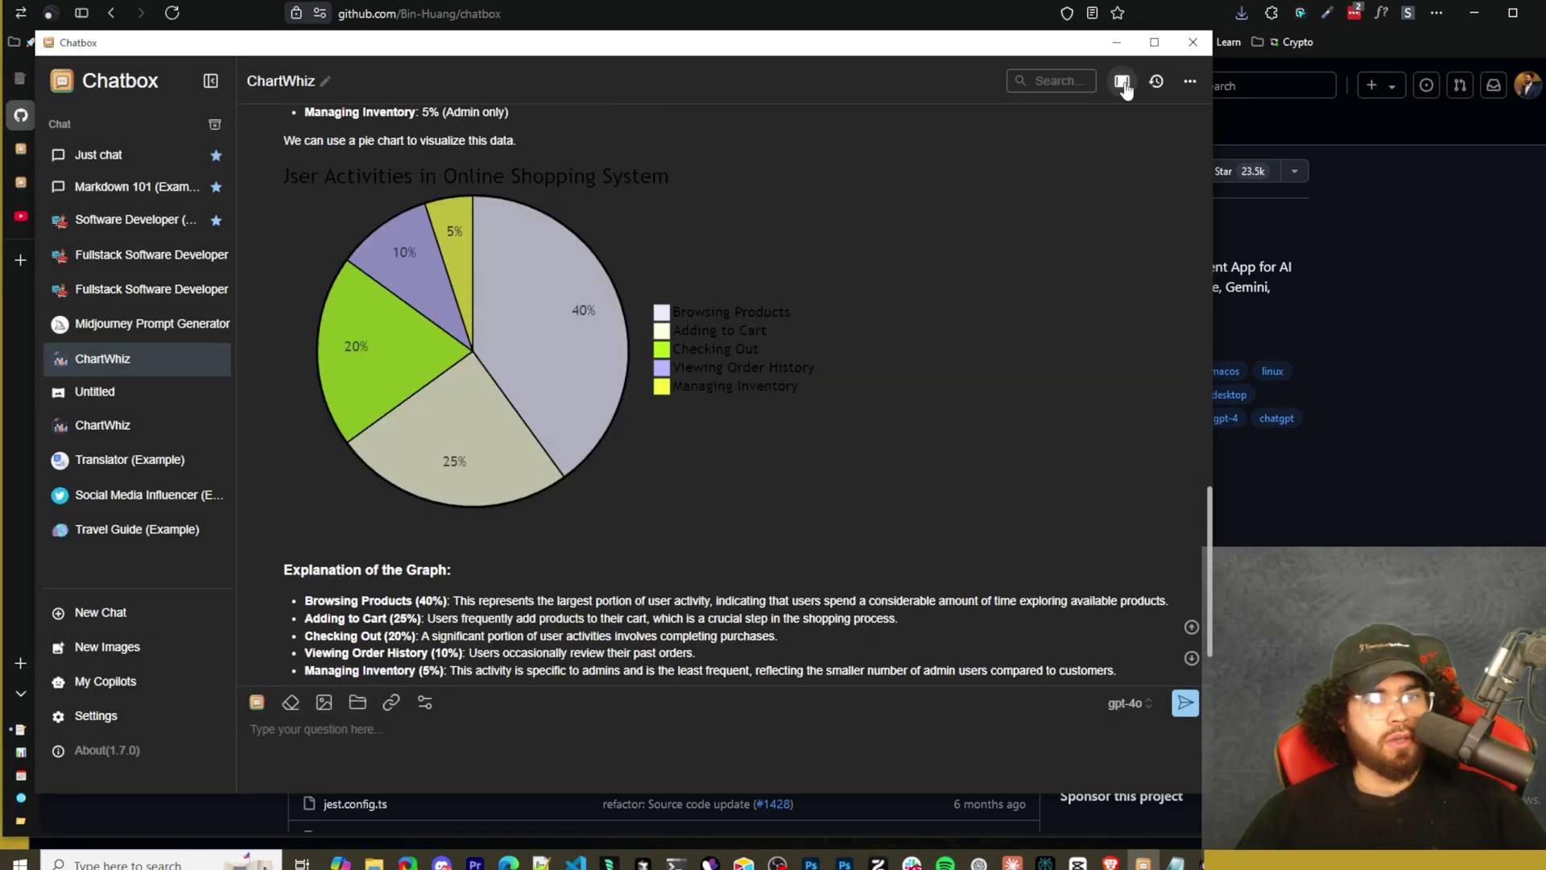
click(1124, 85)
click(1124, 85)
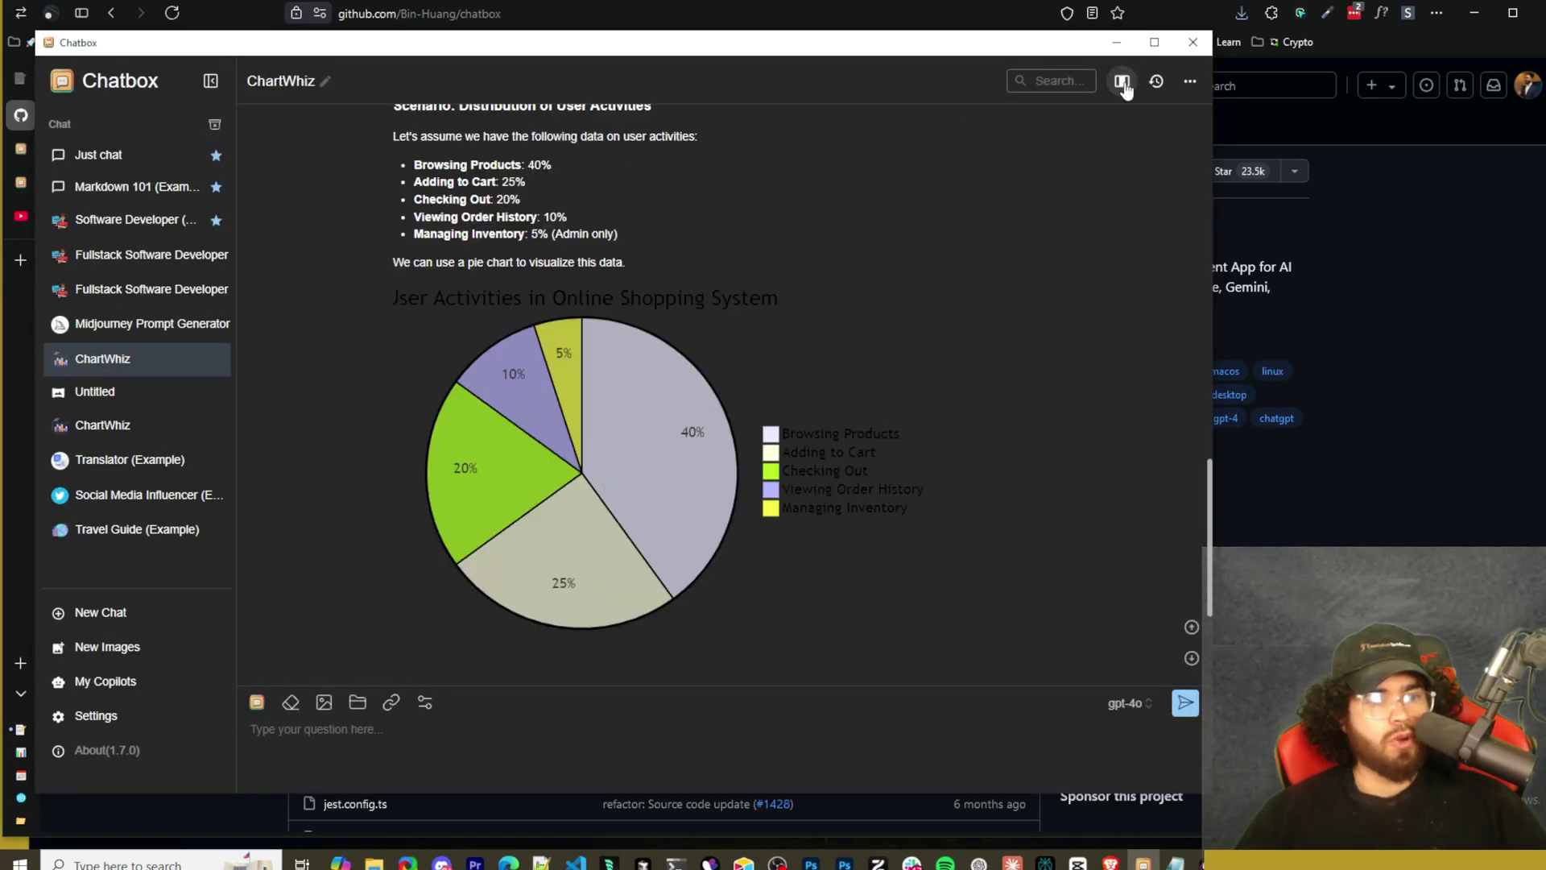
click(1122, 82)
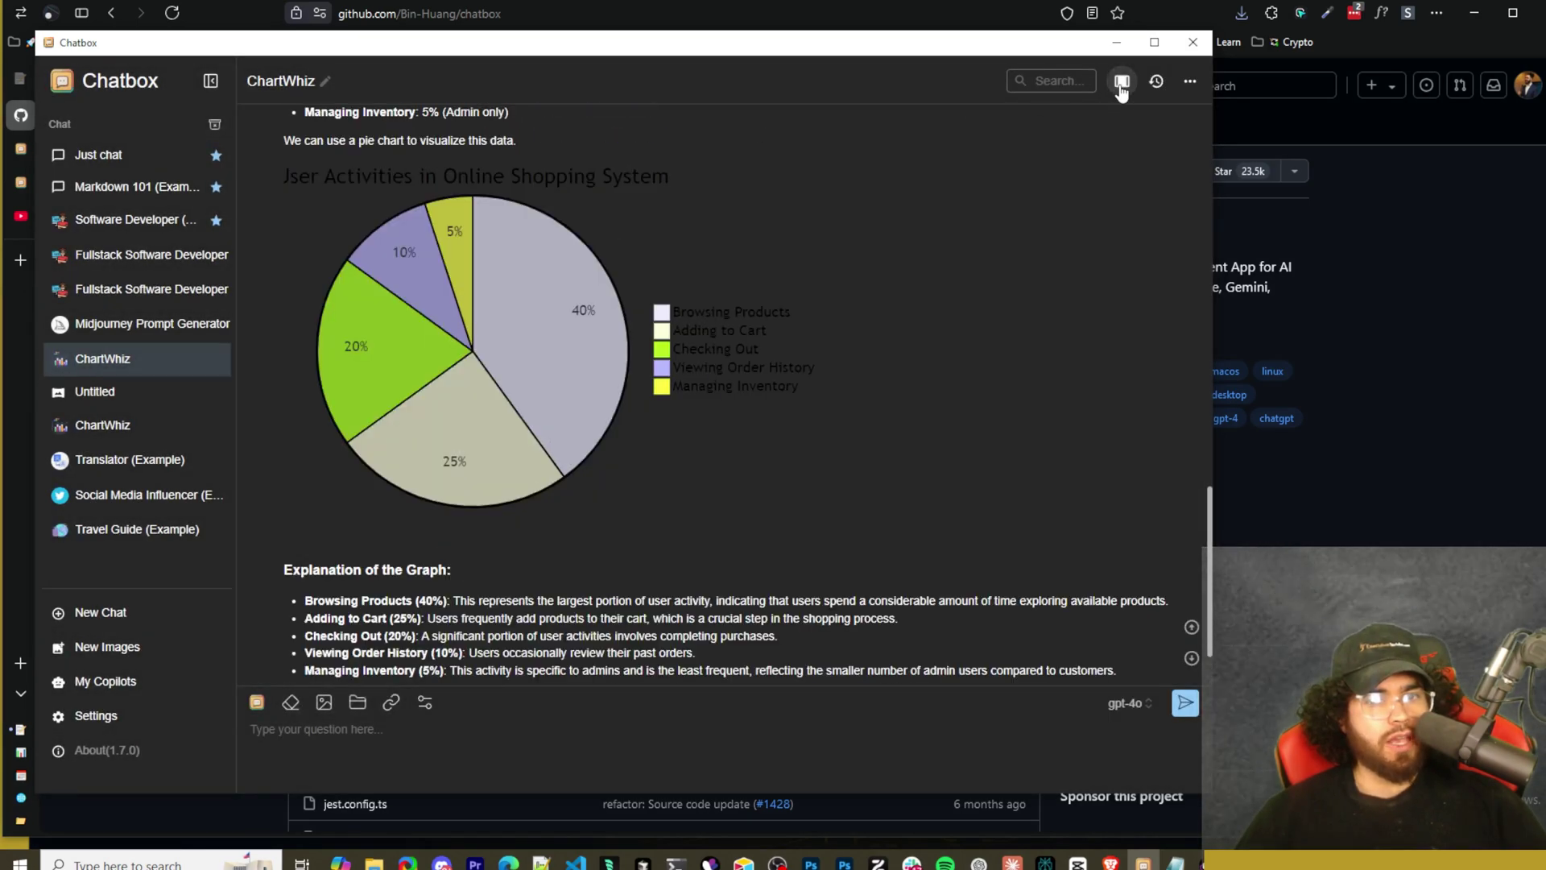
click(1122, 82)
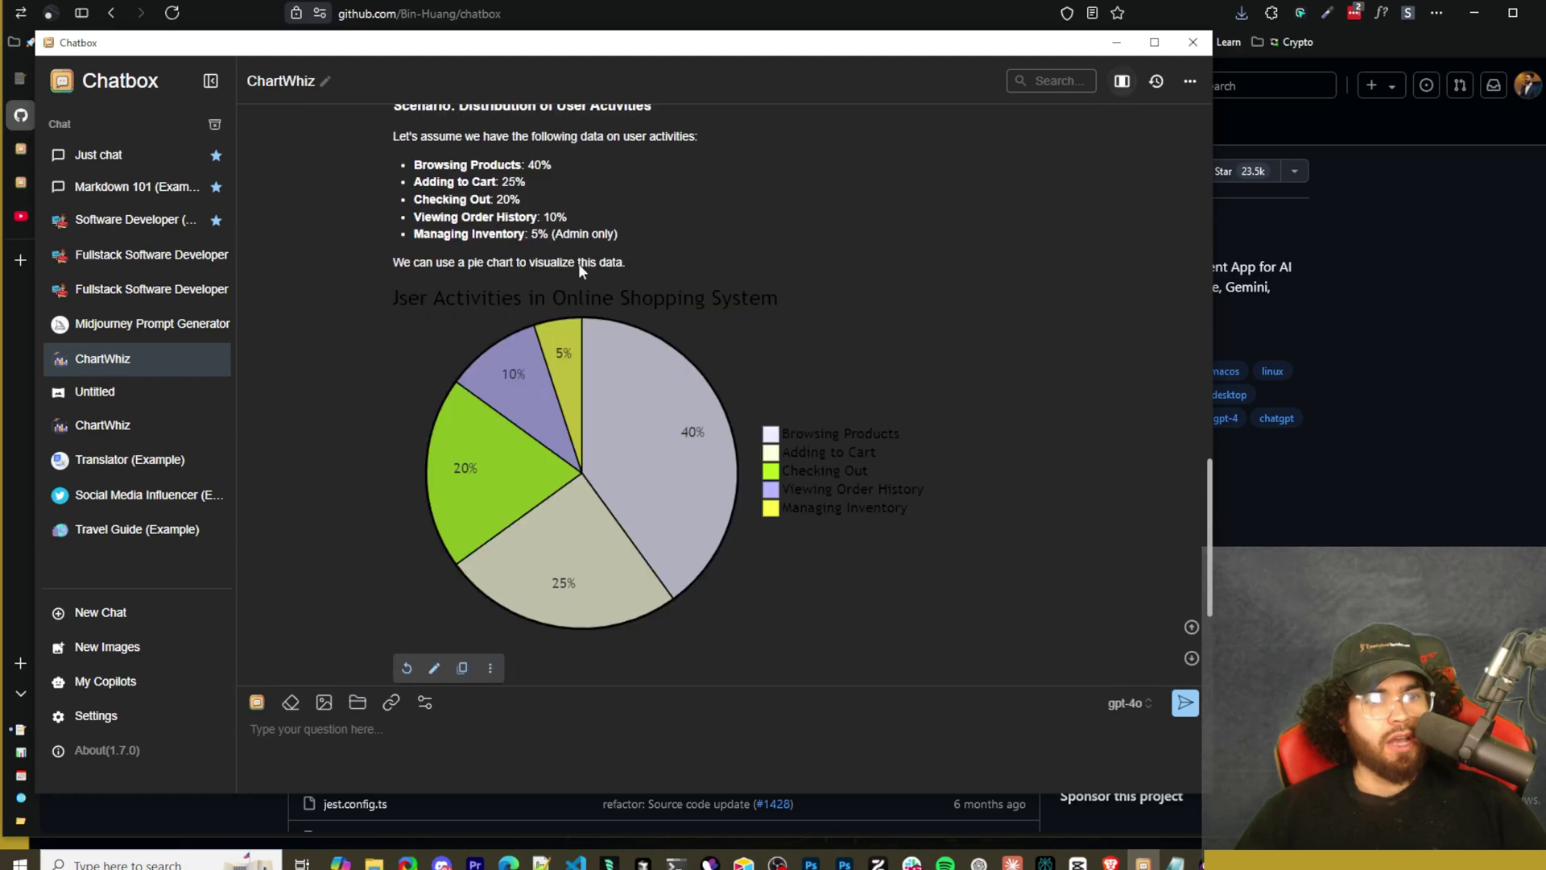
click(1190, 80)
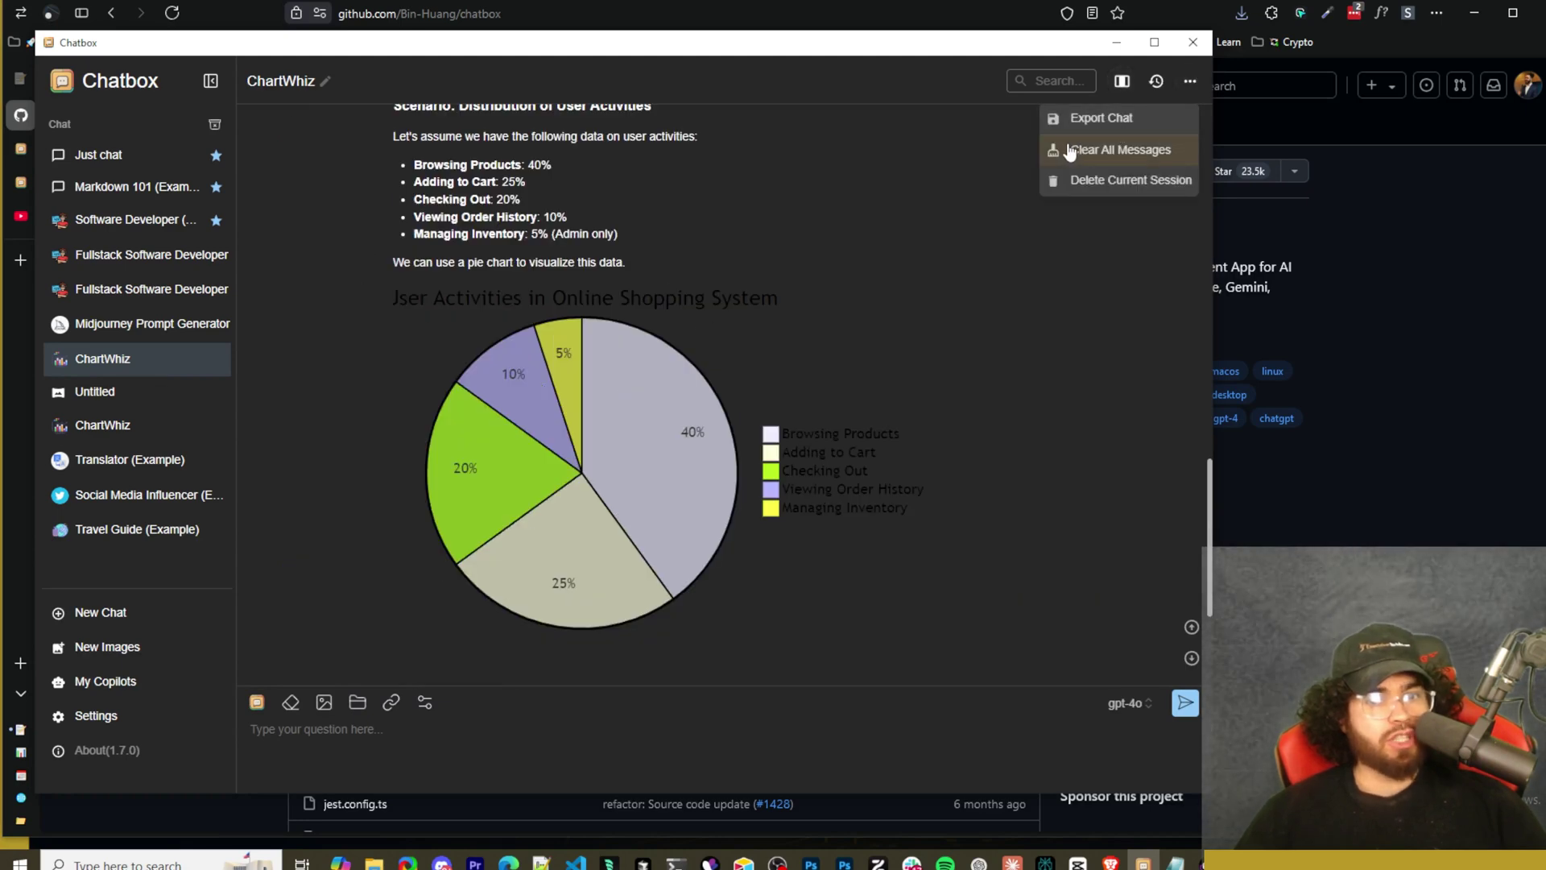
click(966, 276)
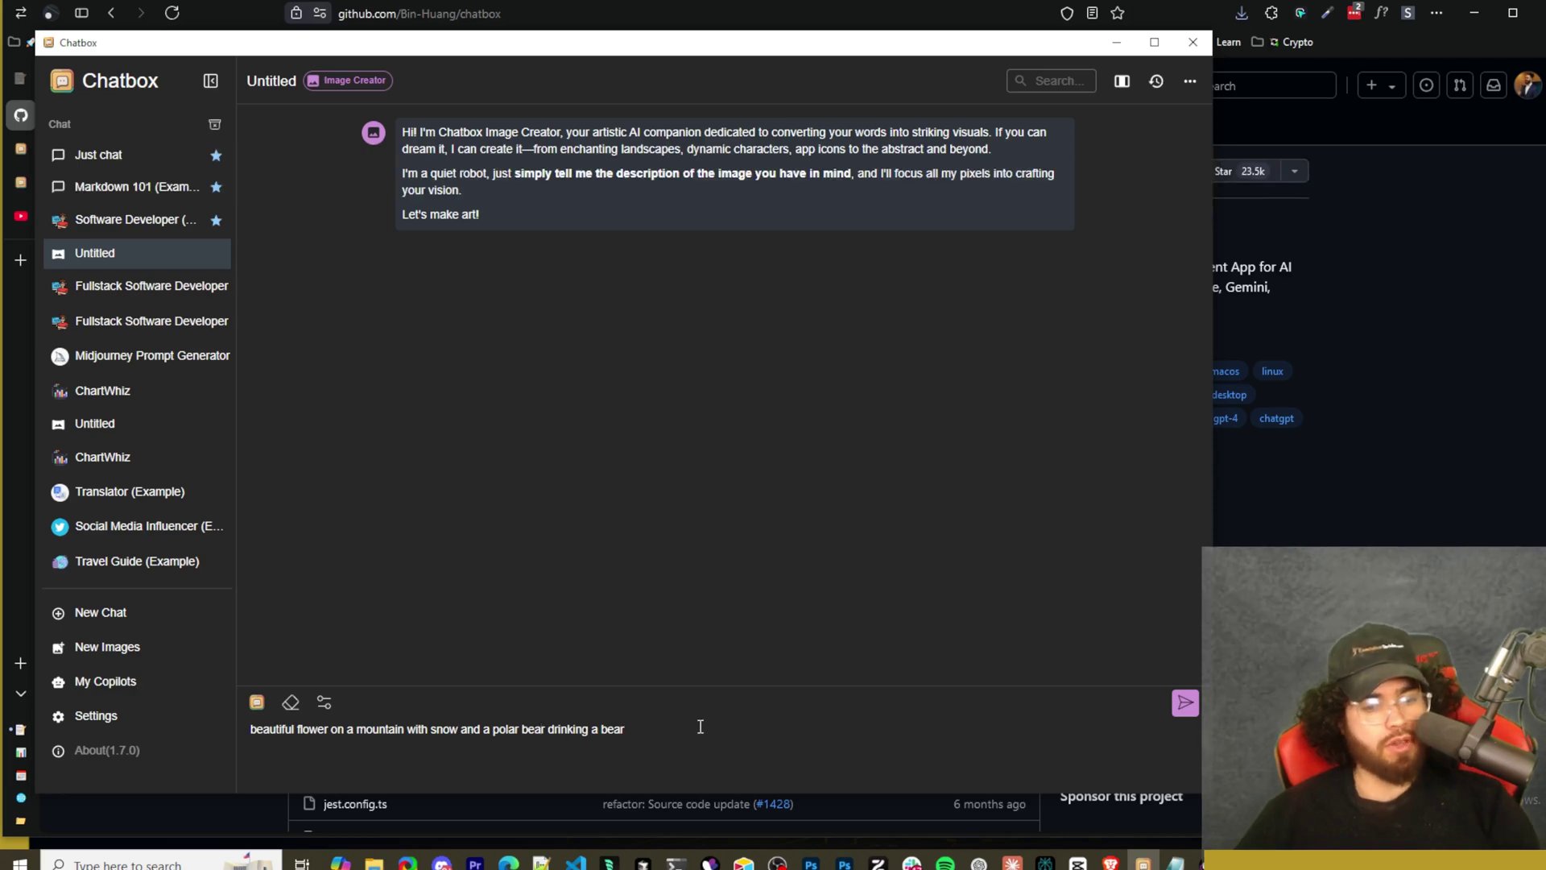
Generate three DALL-E-3 images of the flower and polar bear on a snowy mountain, viewing each full size
key(Return)
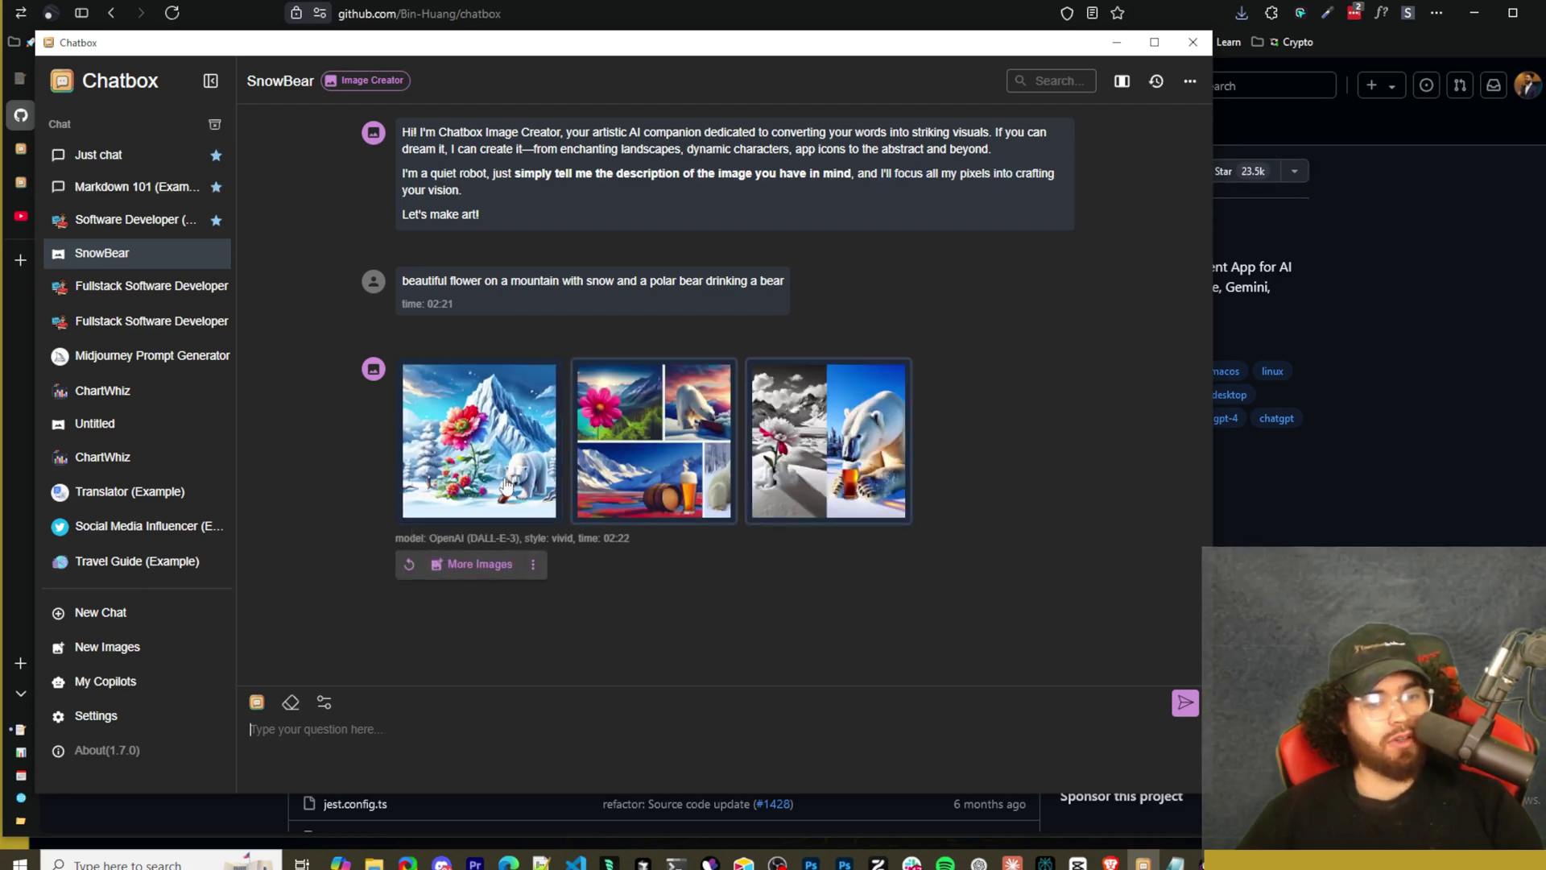
click(506, 486)
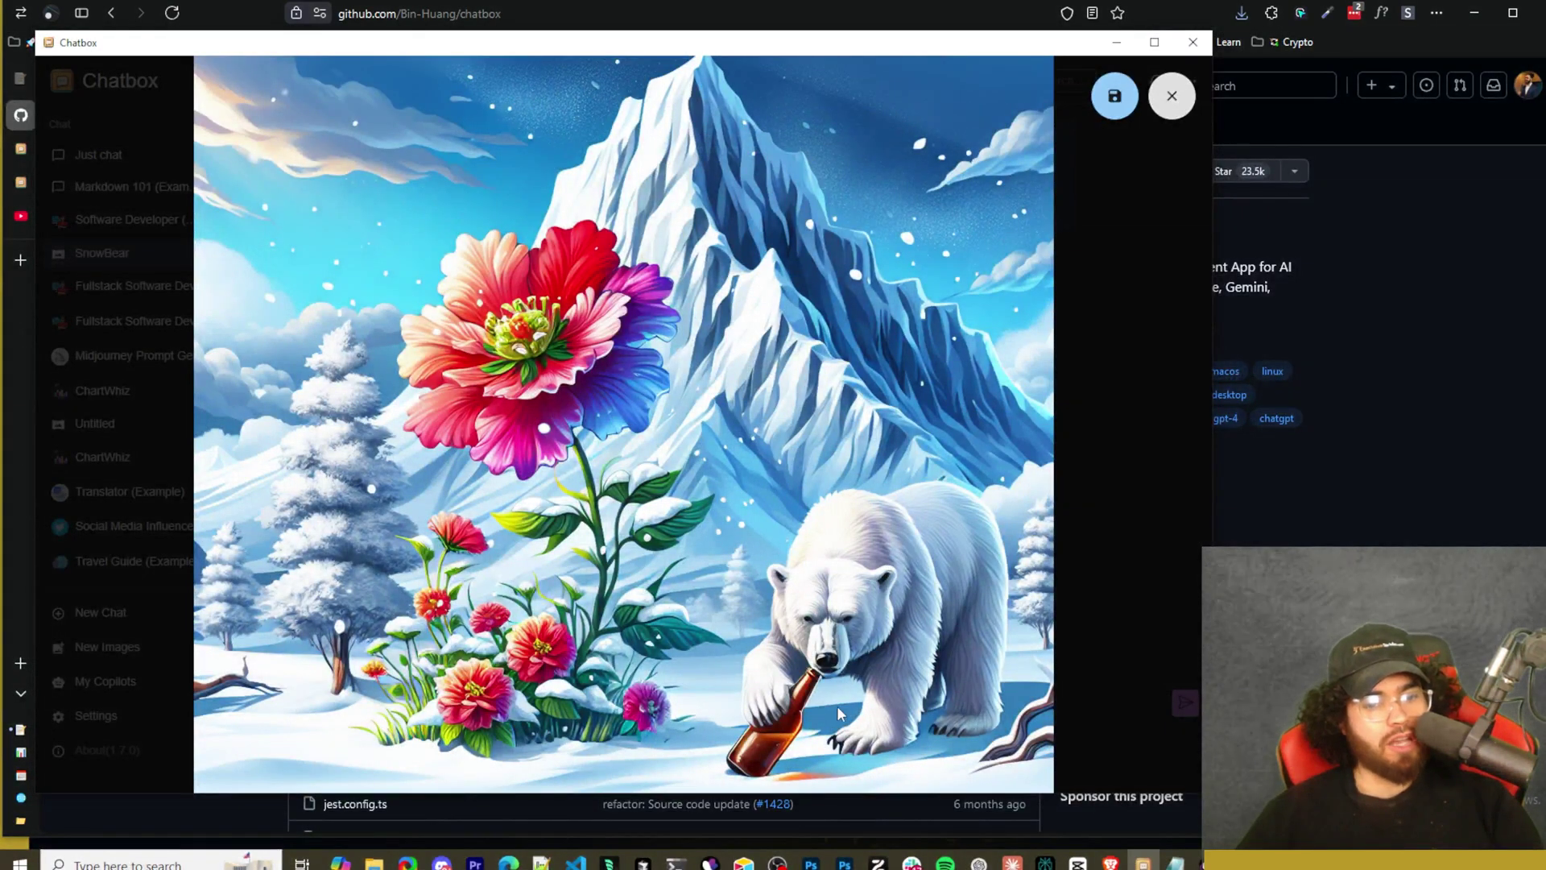
click(1128, 430)
click(673, 475)
click(1086, 376)
click(828, 441)
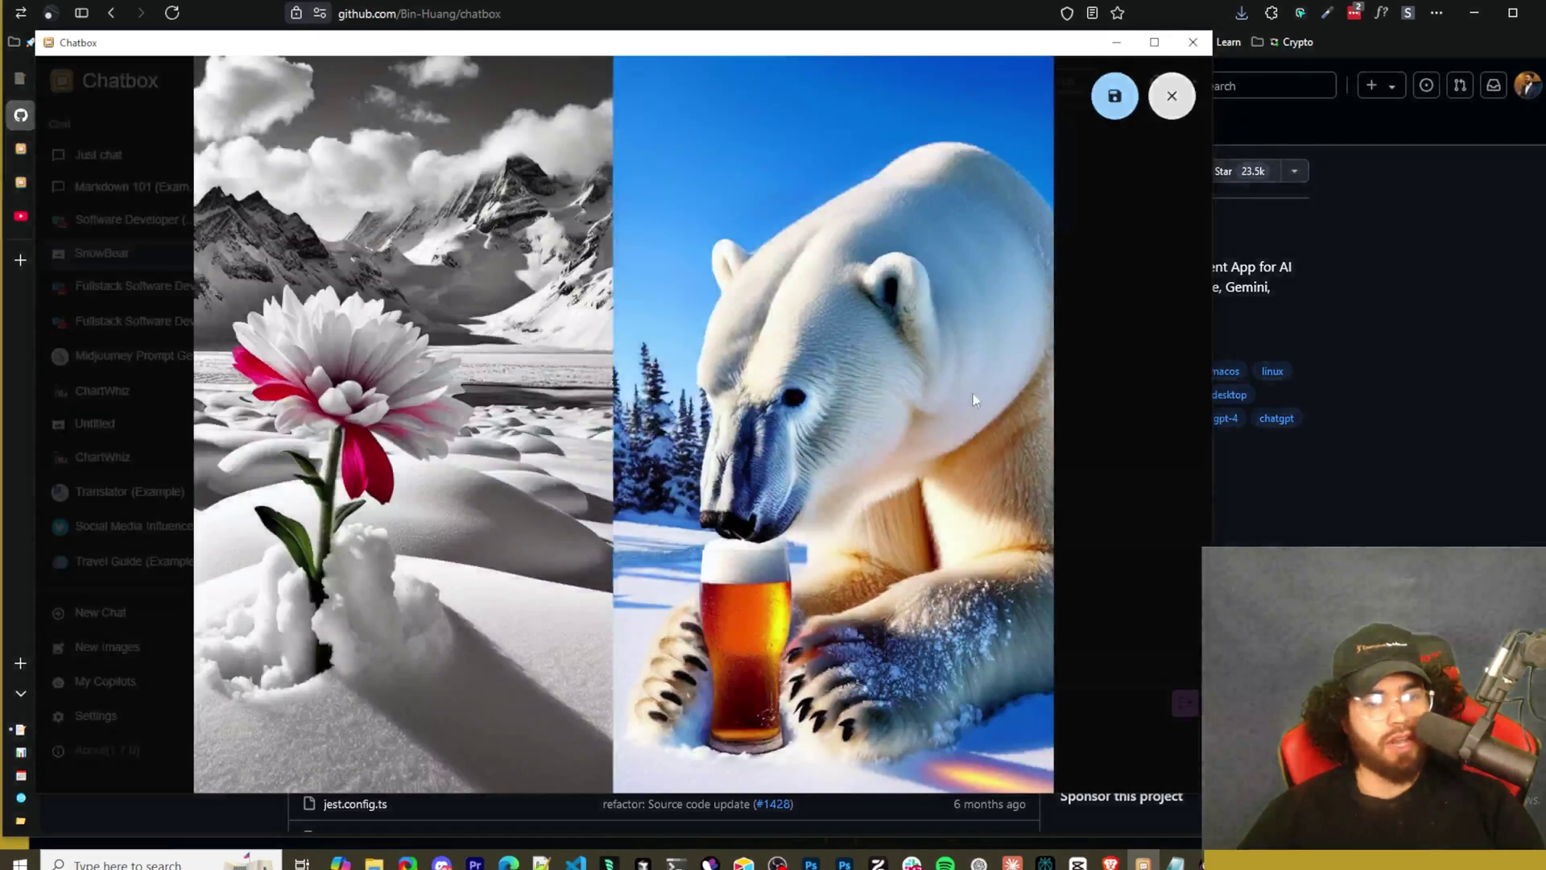
click(1082, 437)
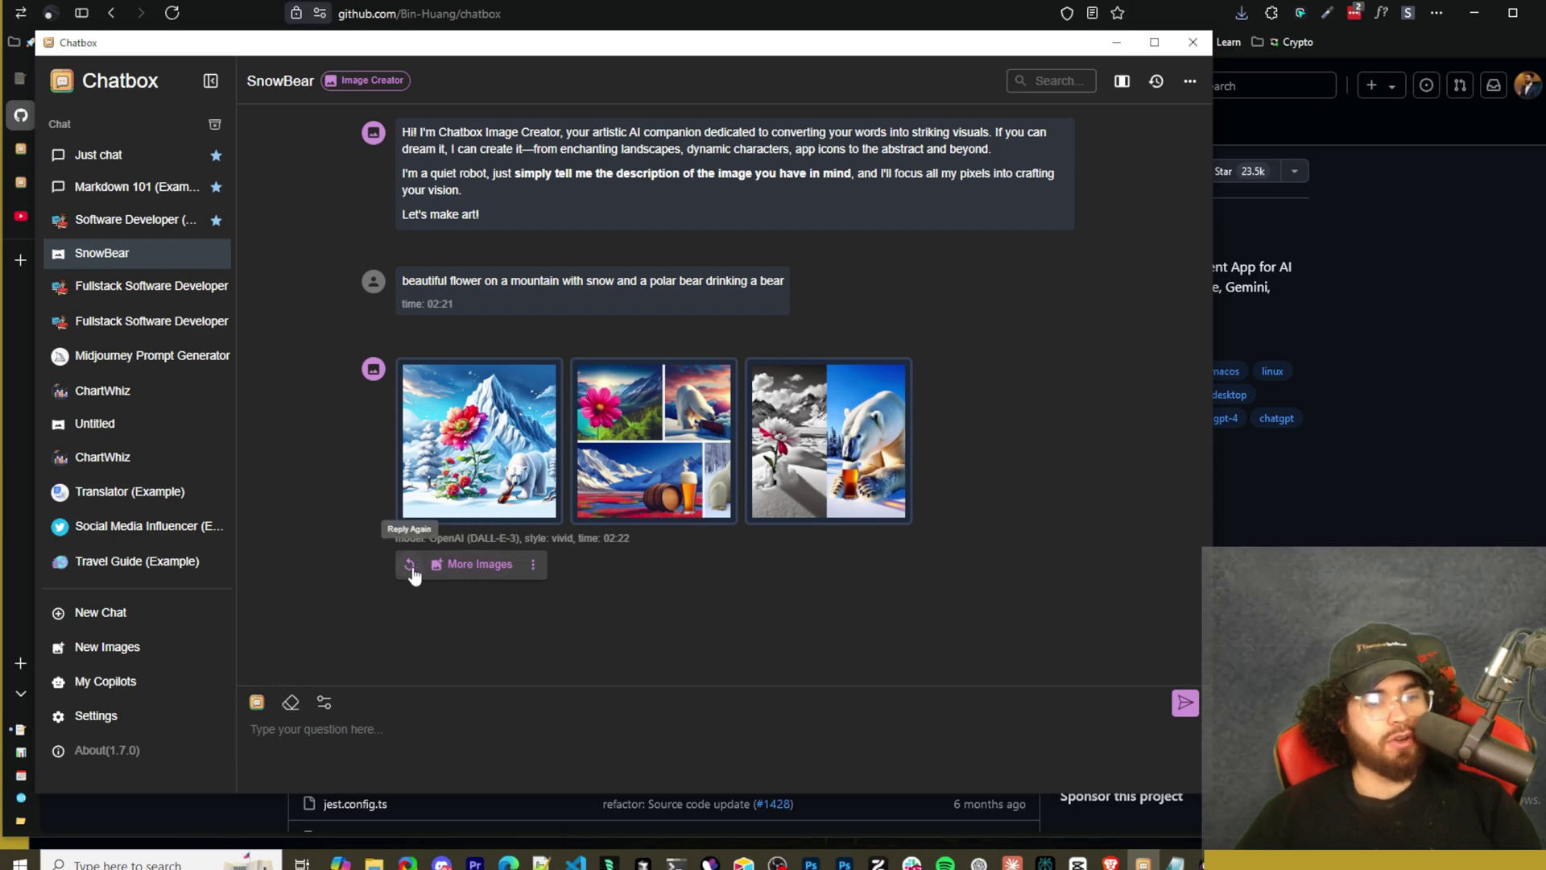
Send the pasted beauty-store landing-page request to the Fullstack Software Developer chat
click(215, 287)
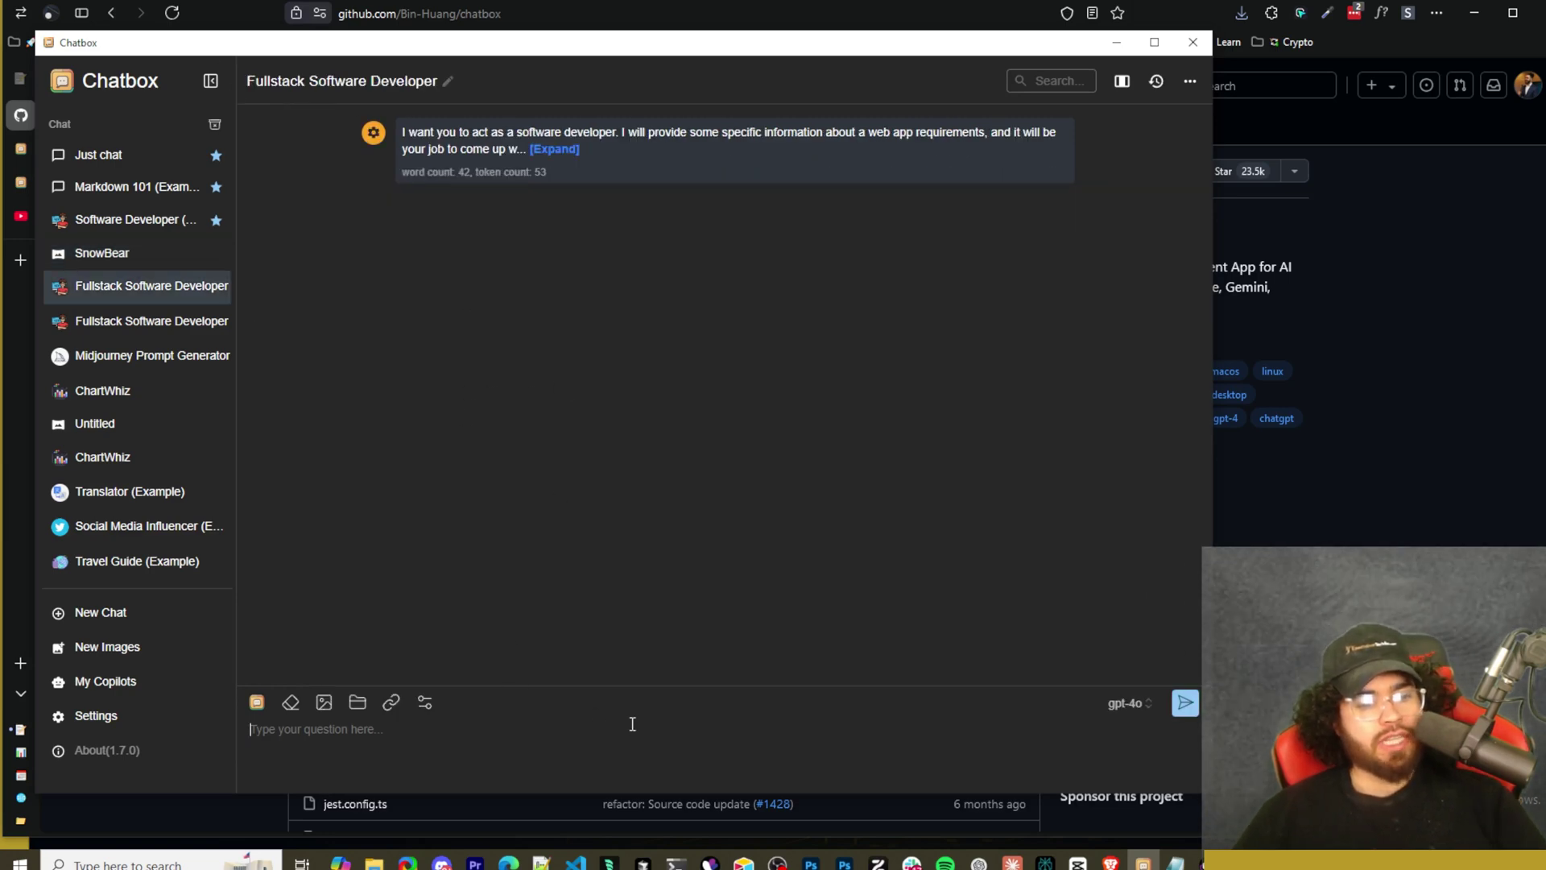
text(Generate me a beautiful landing page for a website with HTML CSS AND JS for an ecom beaty store make it look VERY impressive)
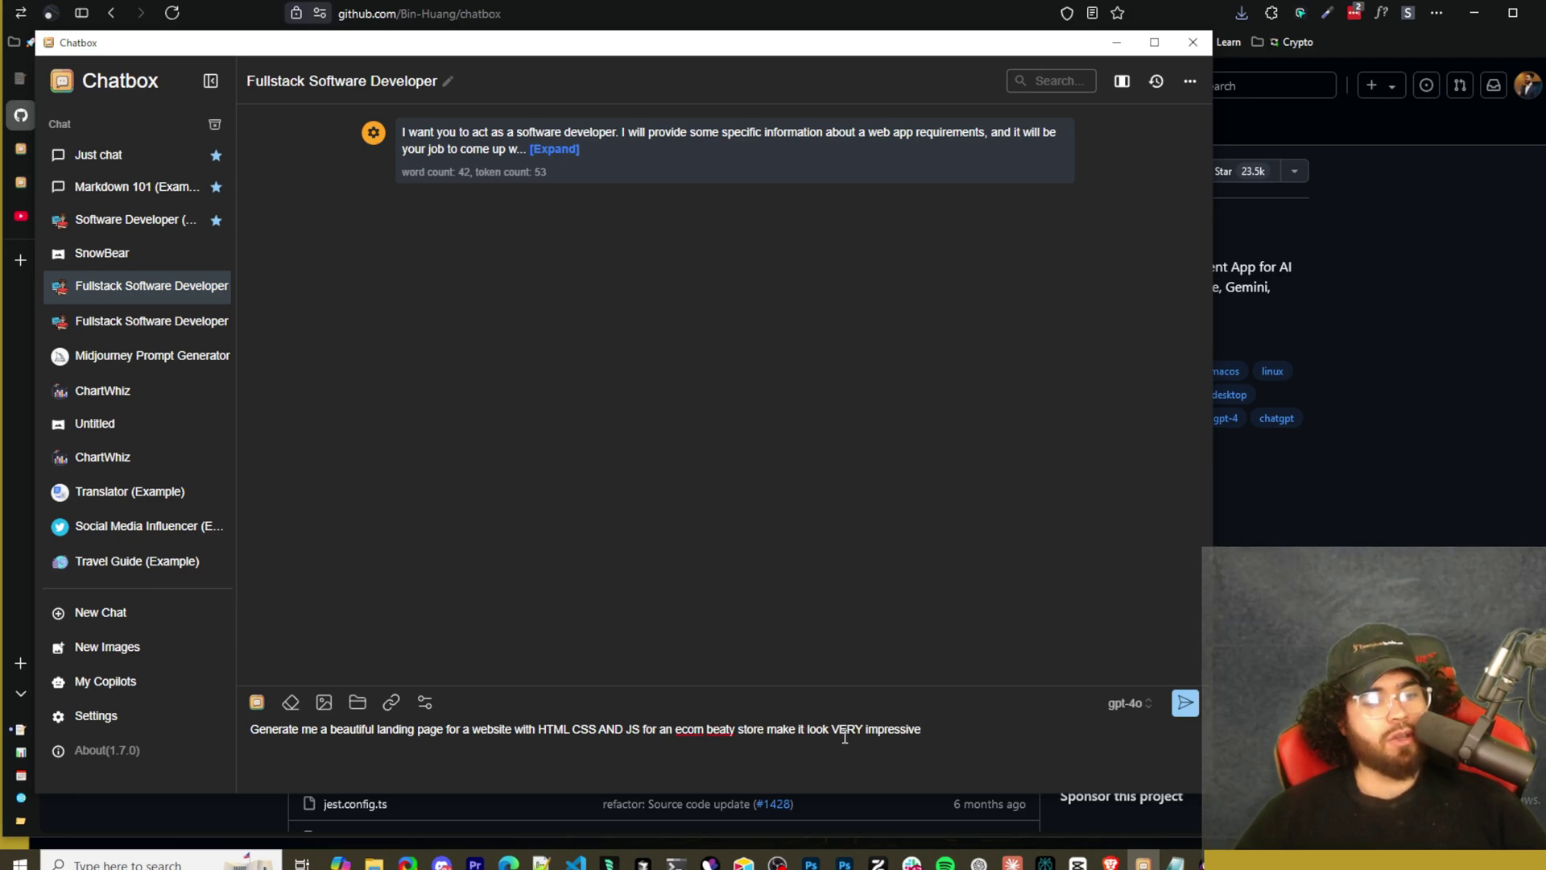
click(1182, 703)
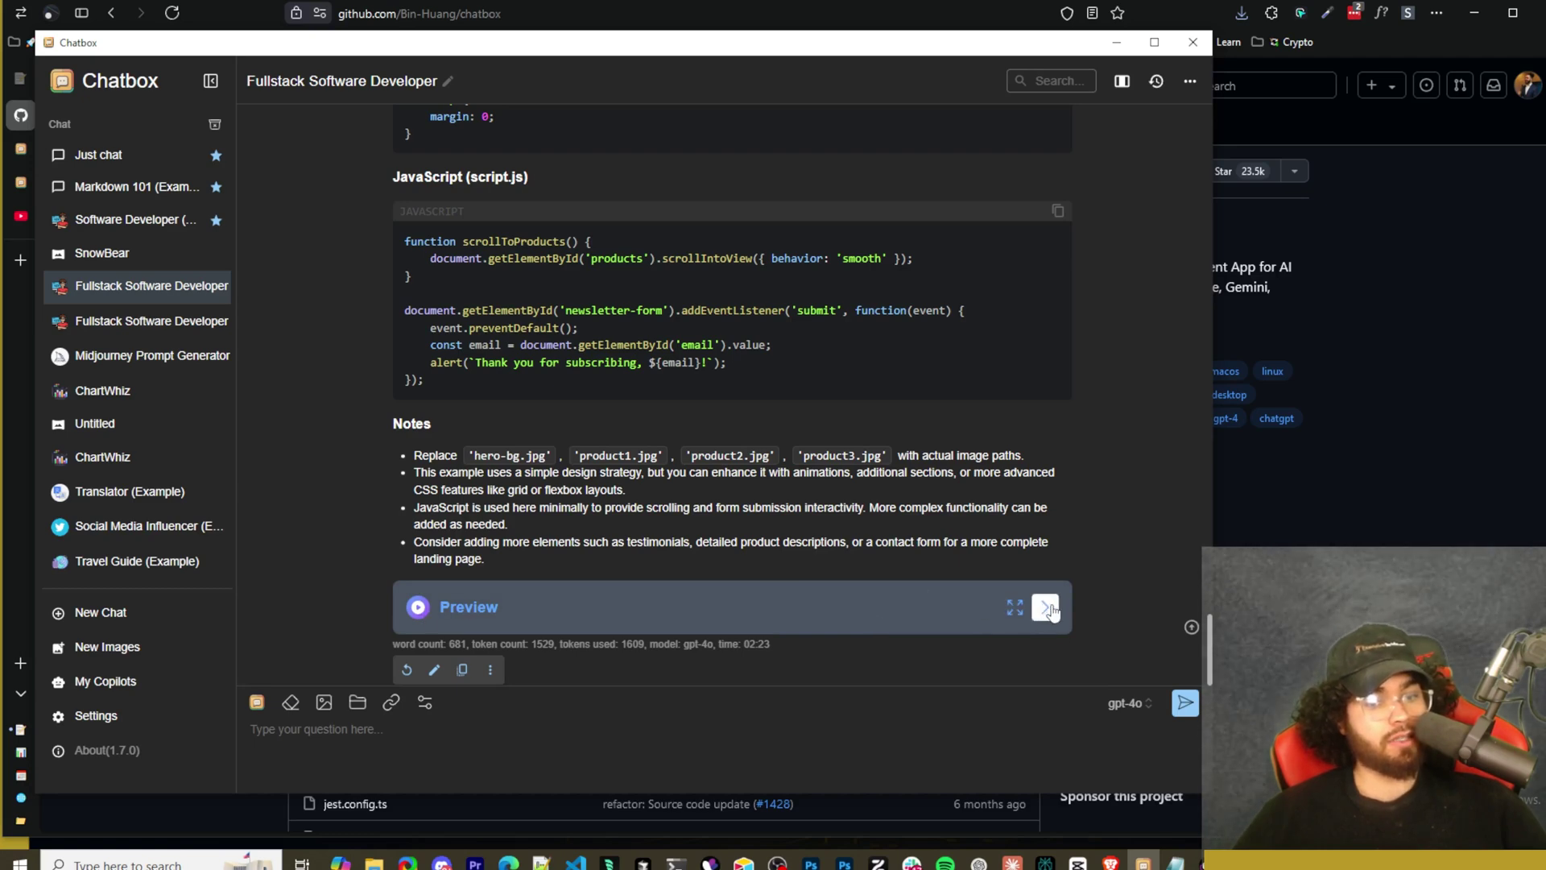
Render the generated BeautyStore landing page as a live preview and scroll through it
click(1034, 606)
scroll(886, 383, down, 5)
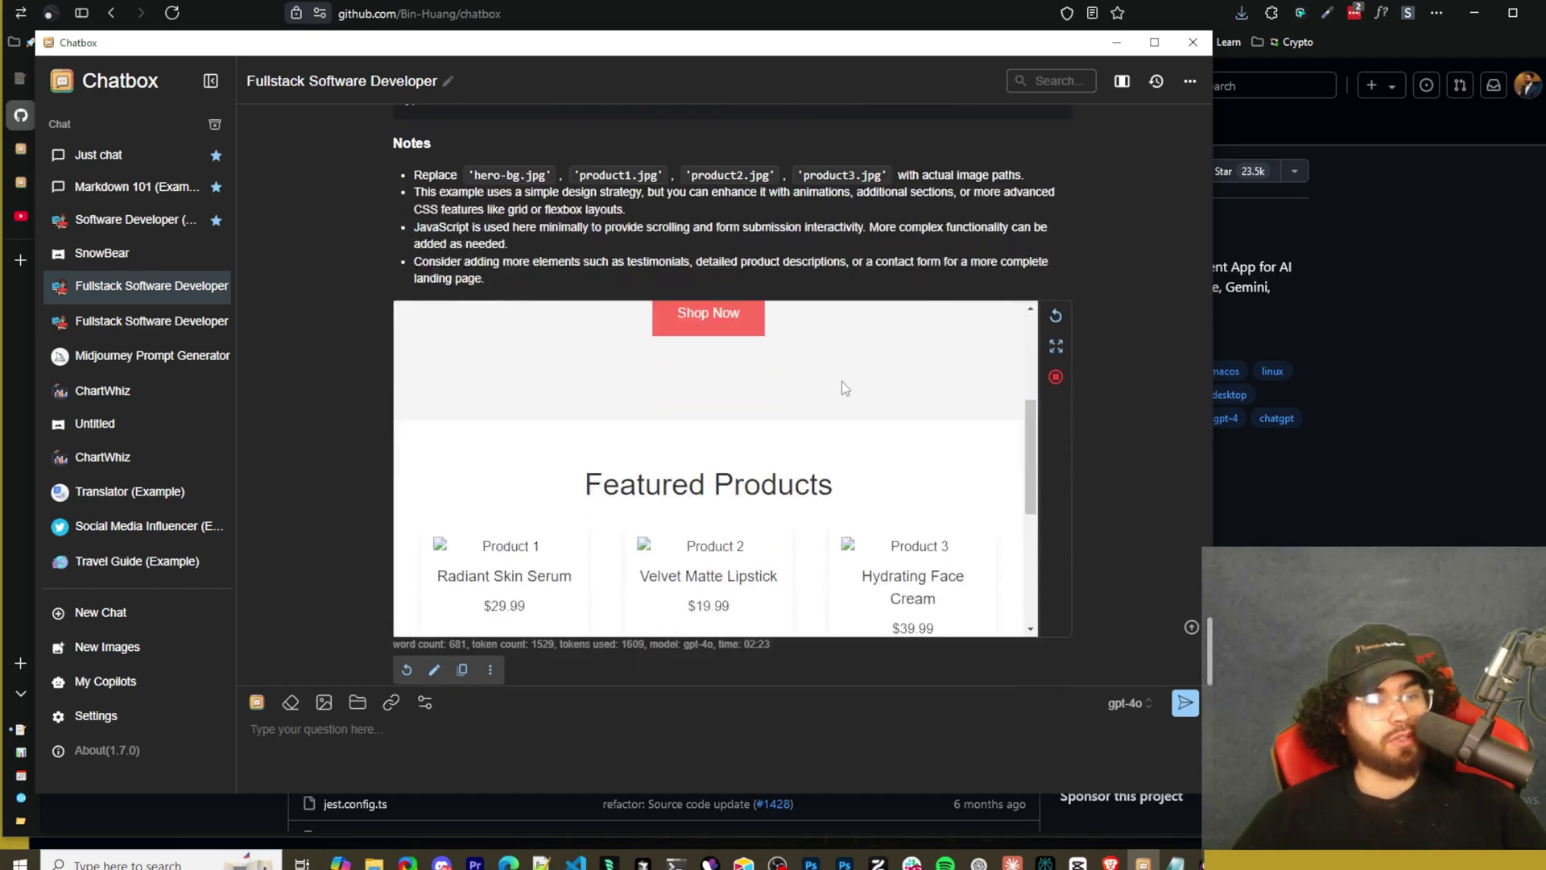
scroll(842, 380, up, 4)
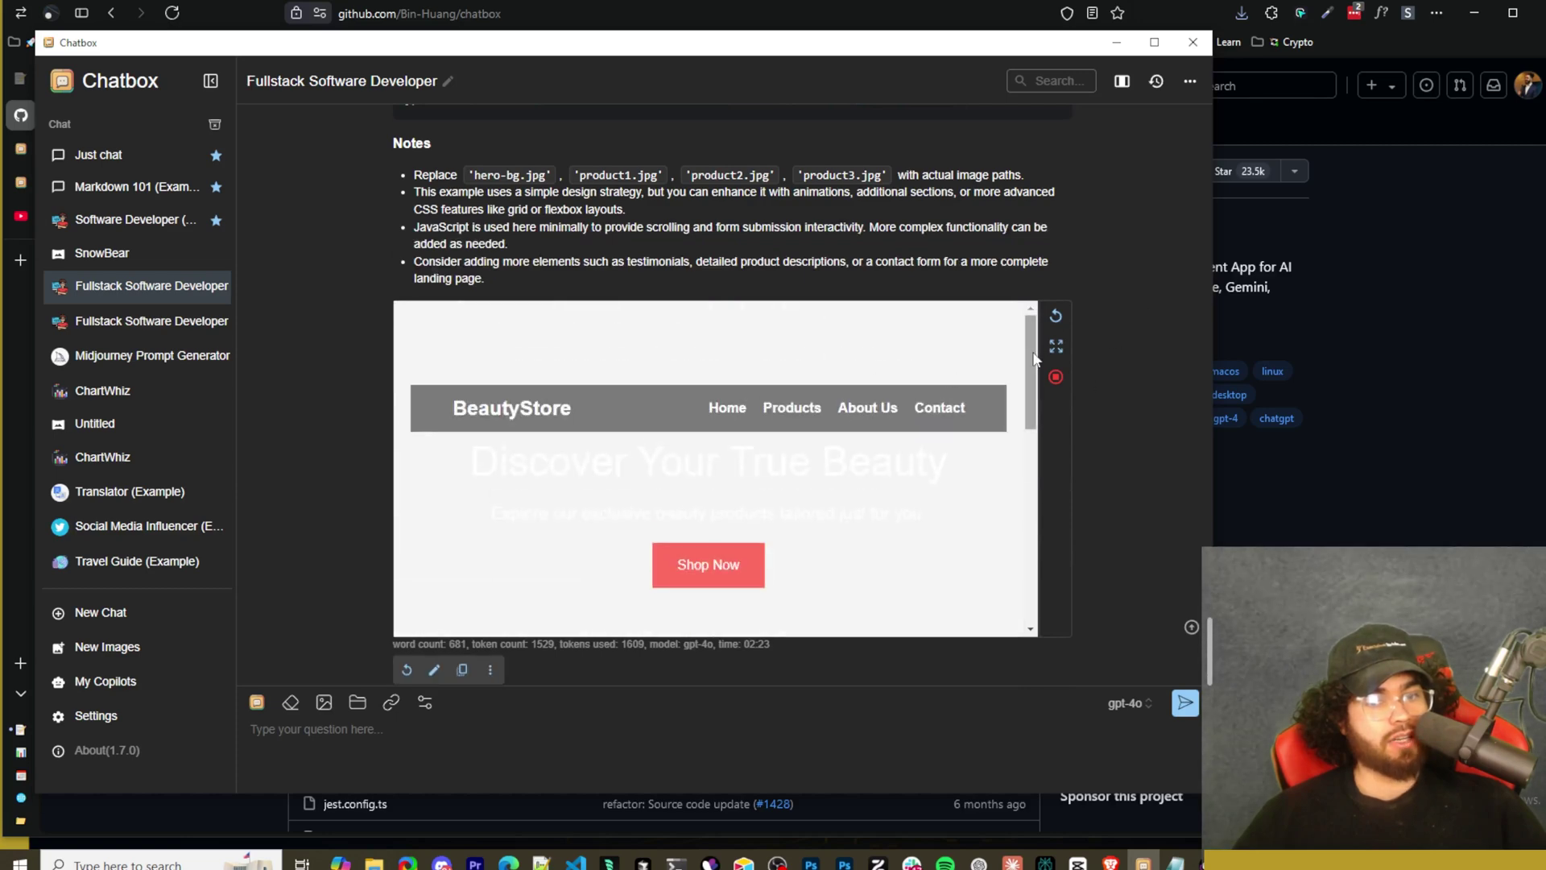
scroll(791, 507, down, 8)
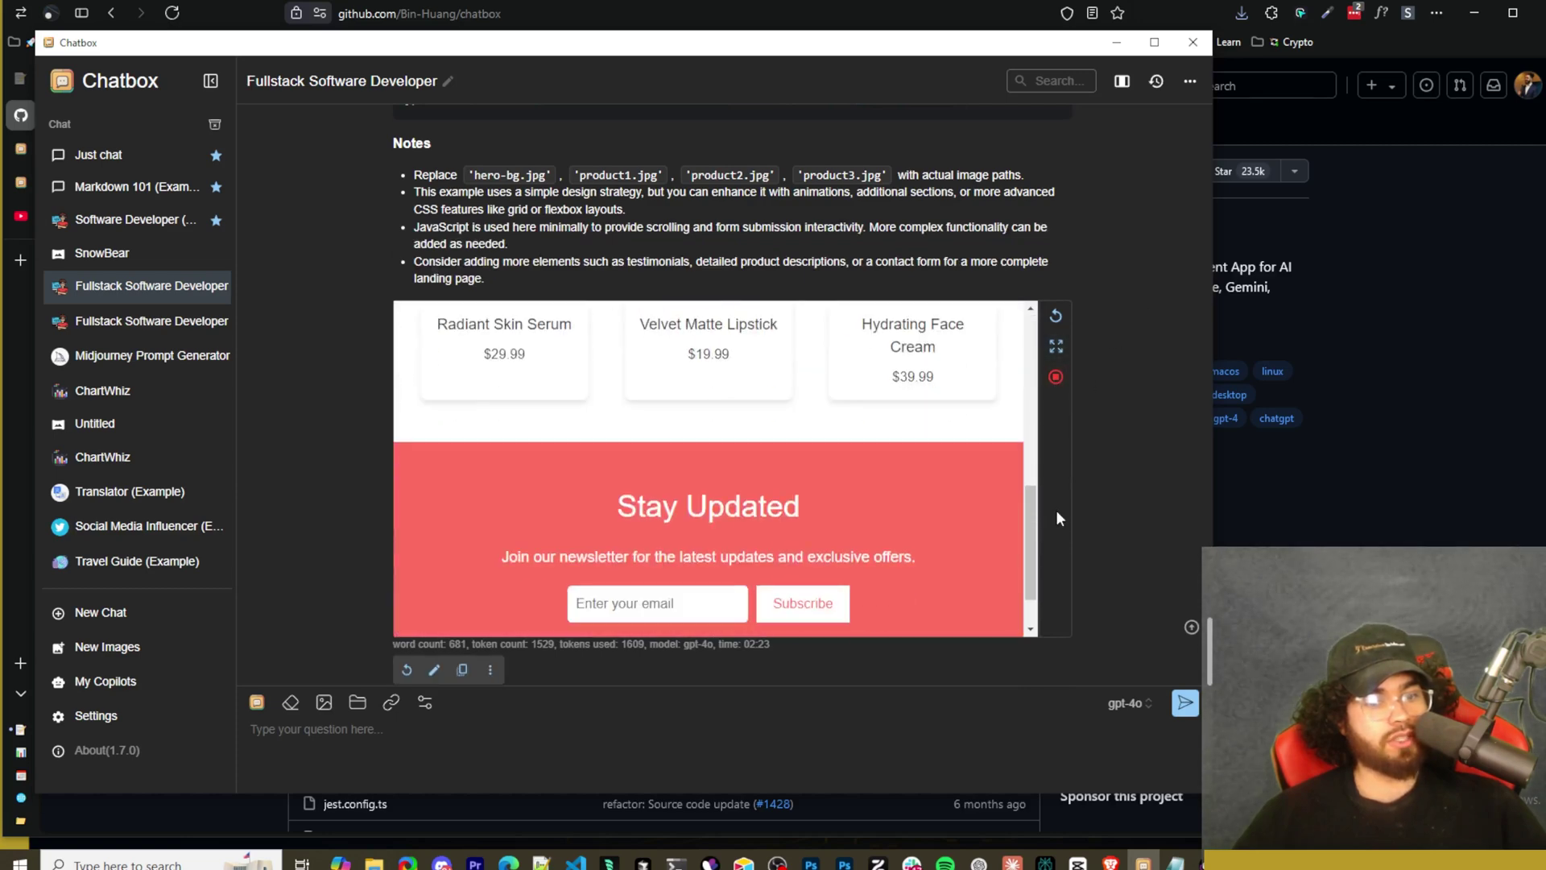
scroll(905, 537, up, 10)
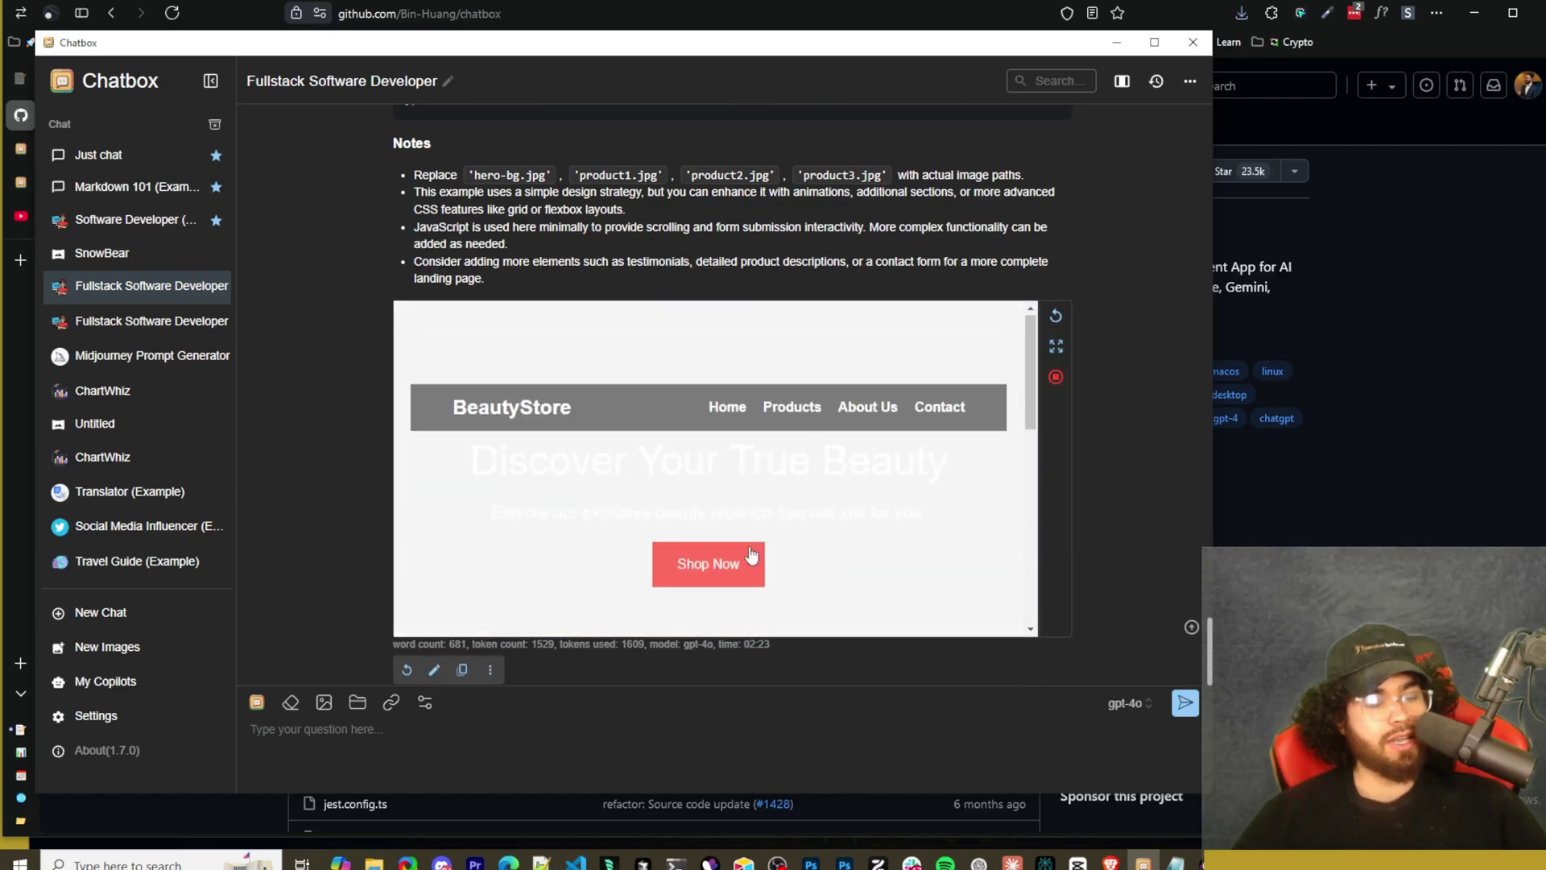
scroll(480, 375, down, 2)
scroll(585, 513, down, 2)
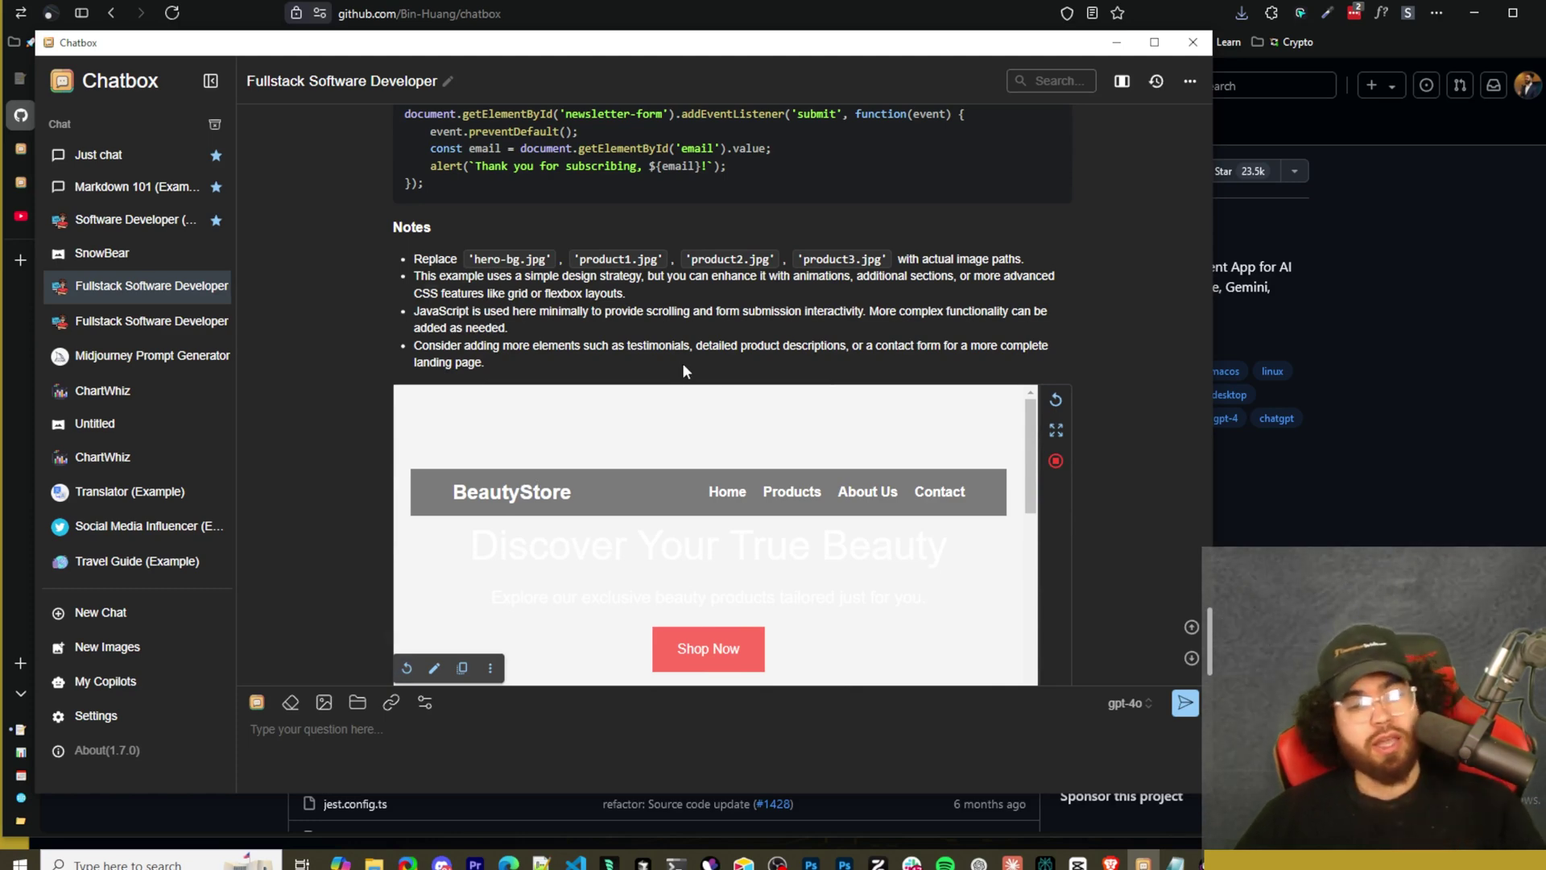
scroll(752, 419, down, 3)
scroll(449, 441, up, 3)
scroll(449, 440, up, 4)
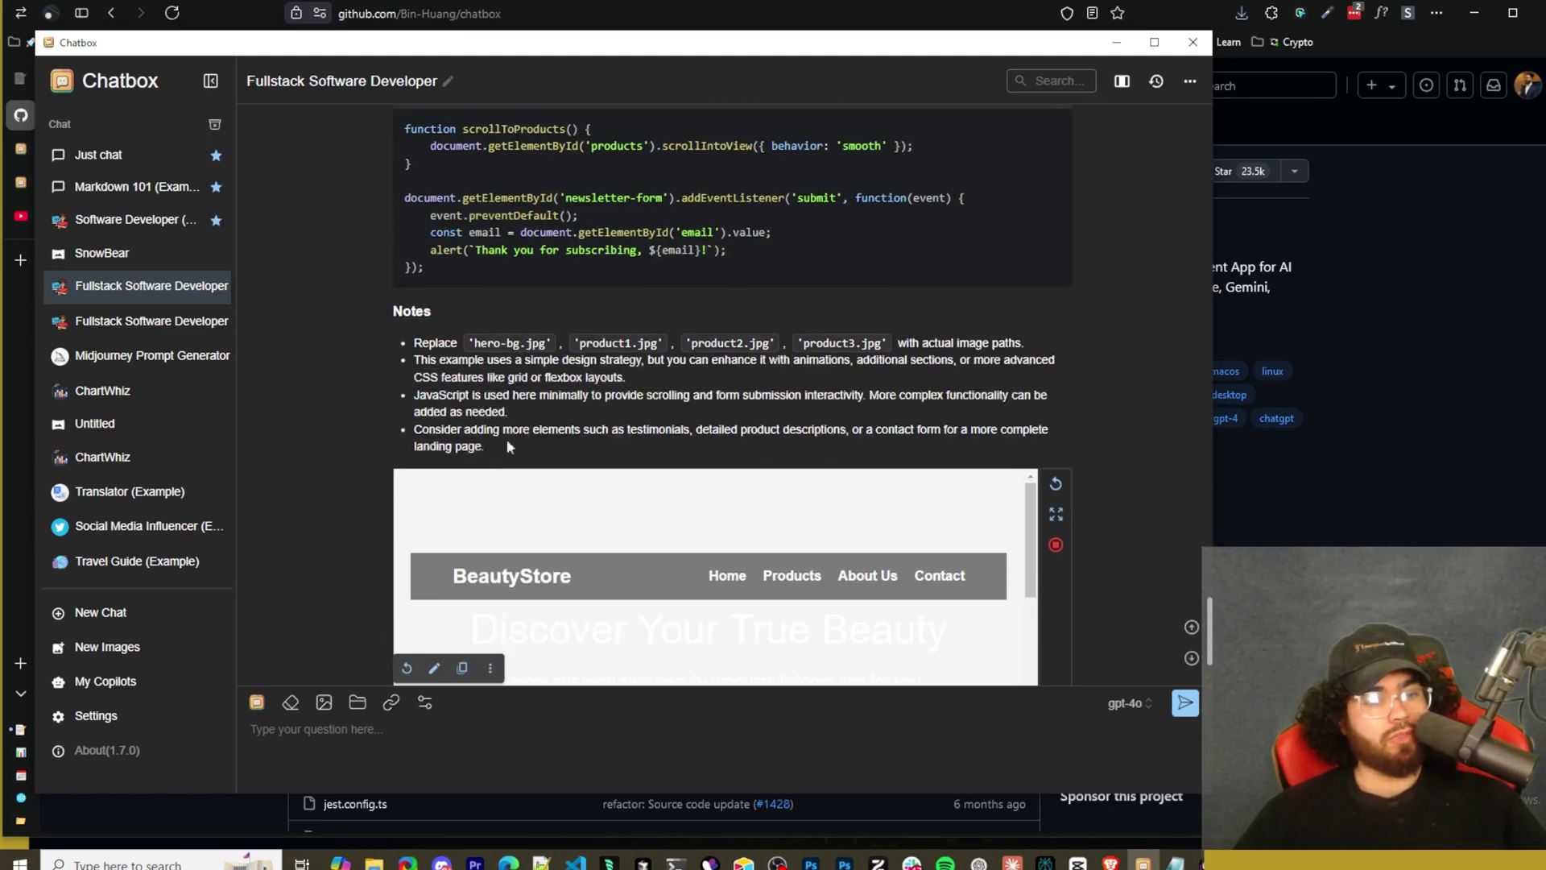
scroll(499, 489, down, 4)
scroll(700, 361, up, 1)
scroll(700, 361, down, 2)
scroll(675, 409, up, 2)
scroll(699, 366, down, 1)
scroll(699, 366, up, 1)
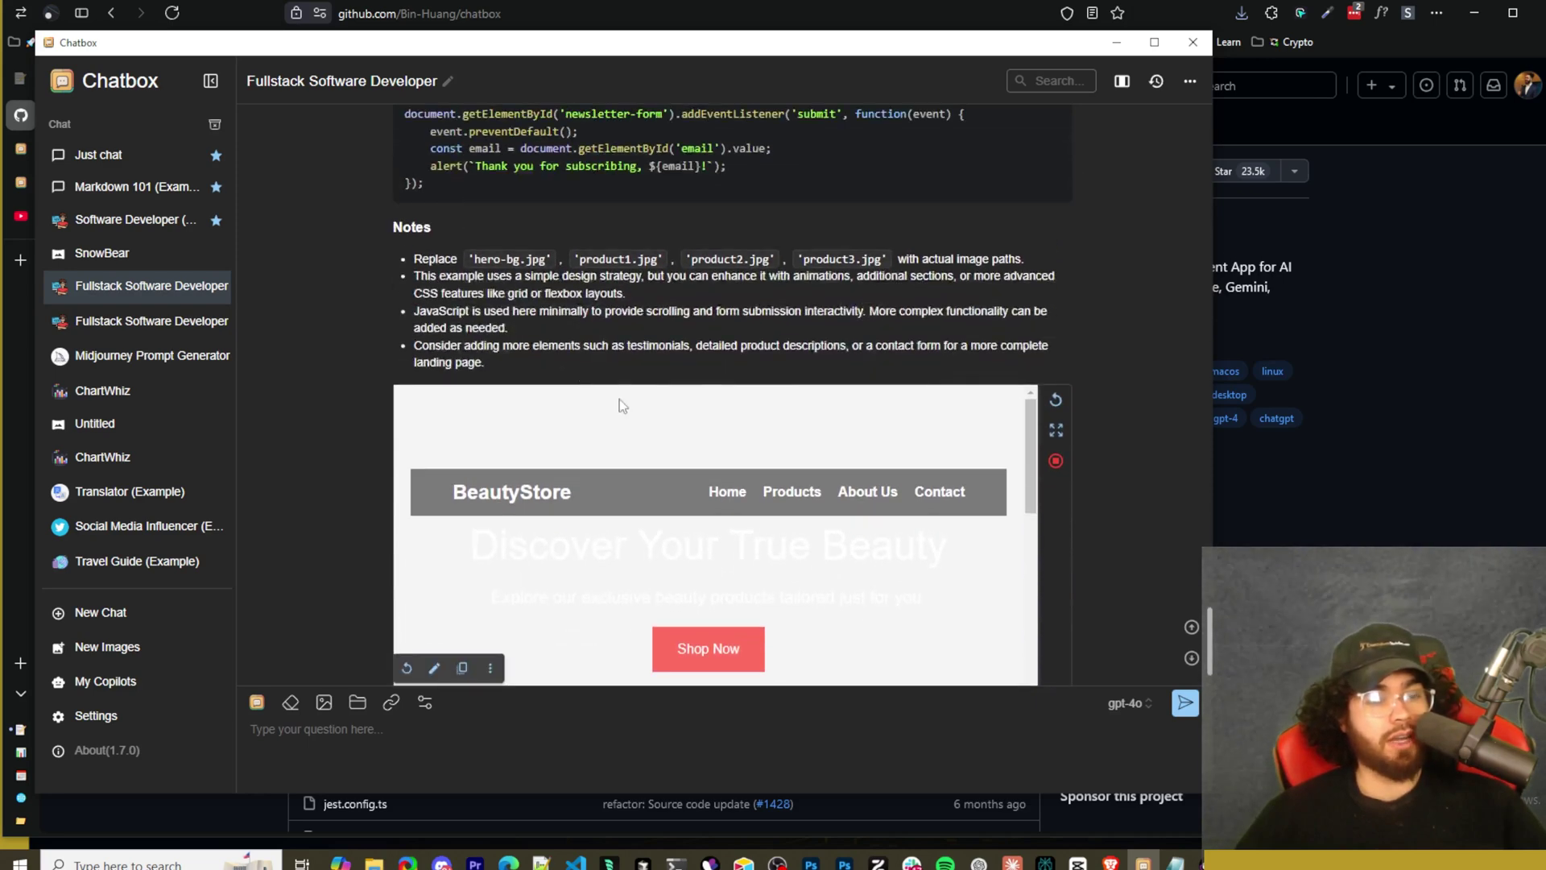
scroll(624, 463, down, 5)
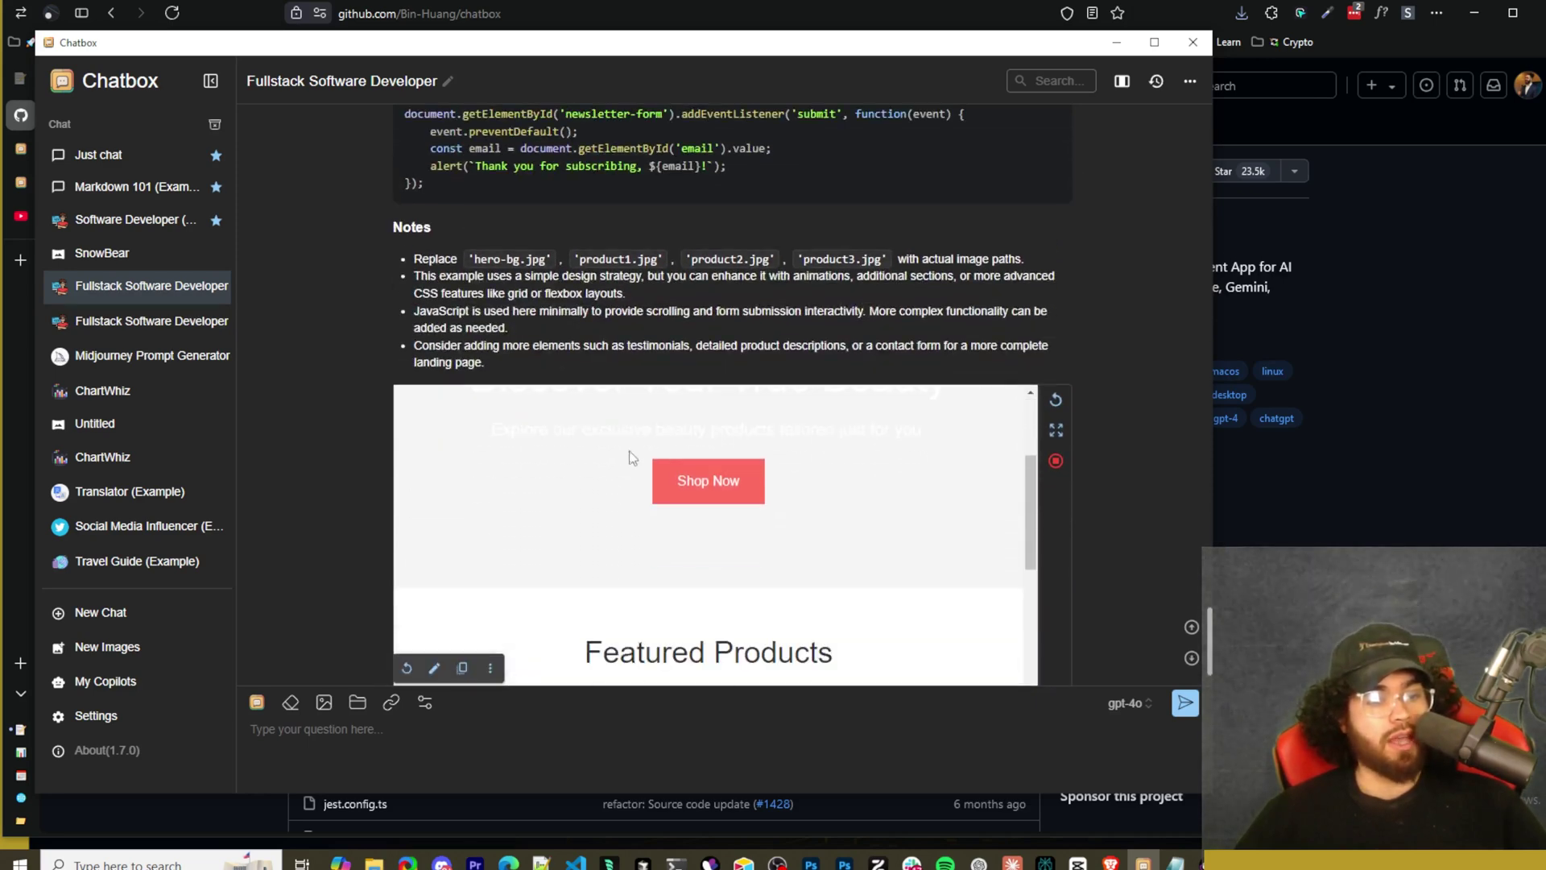
scroll(524, 555, down, 2)
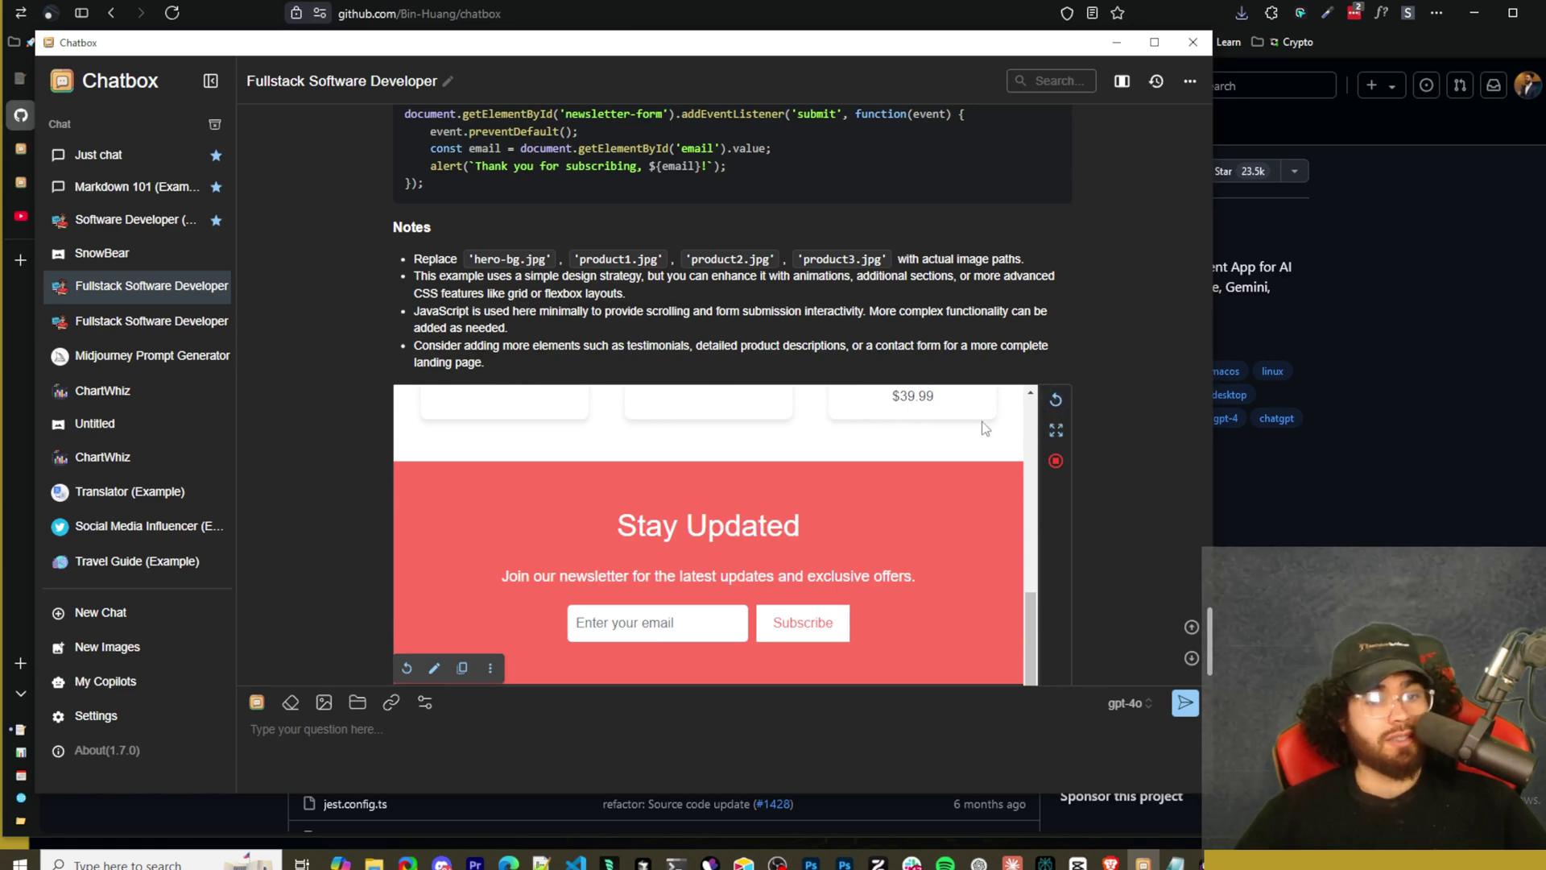
Reload the preview, view it in the enlarged window, then close that window
click(1059, 403)
click(1061, 427)
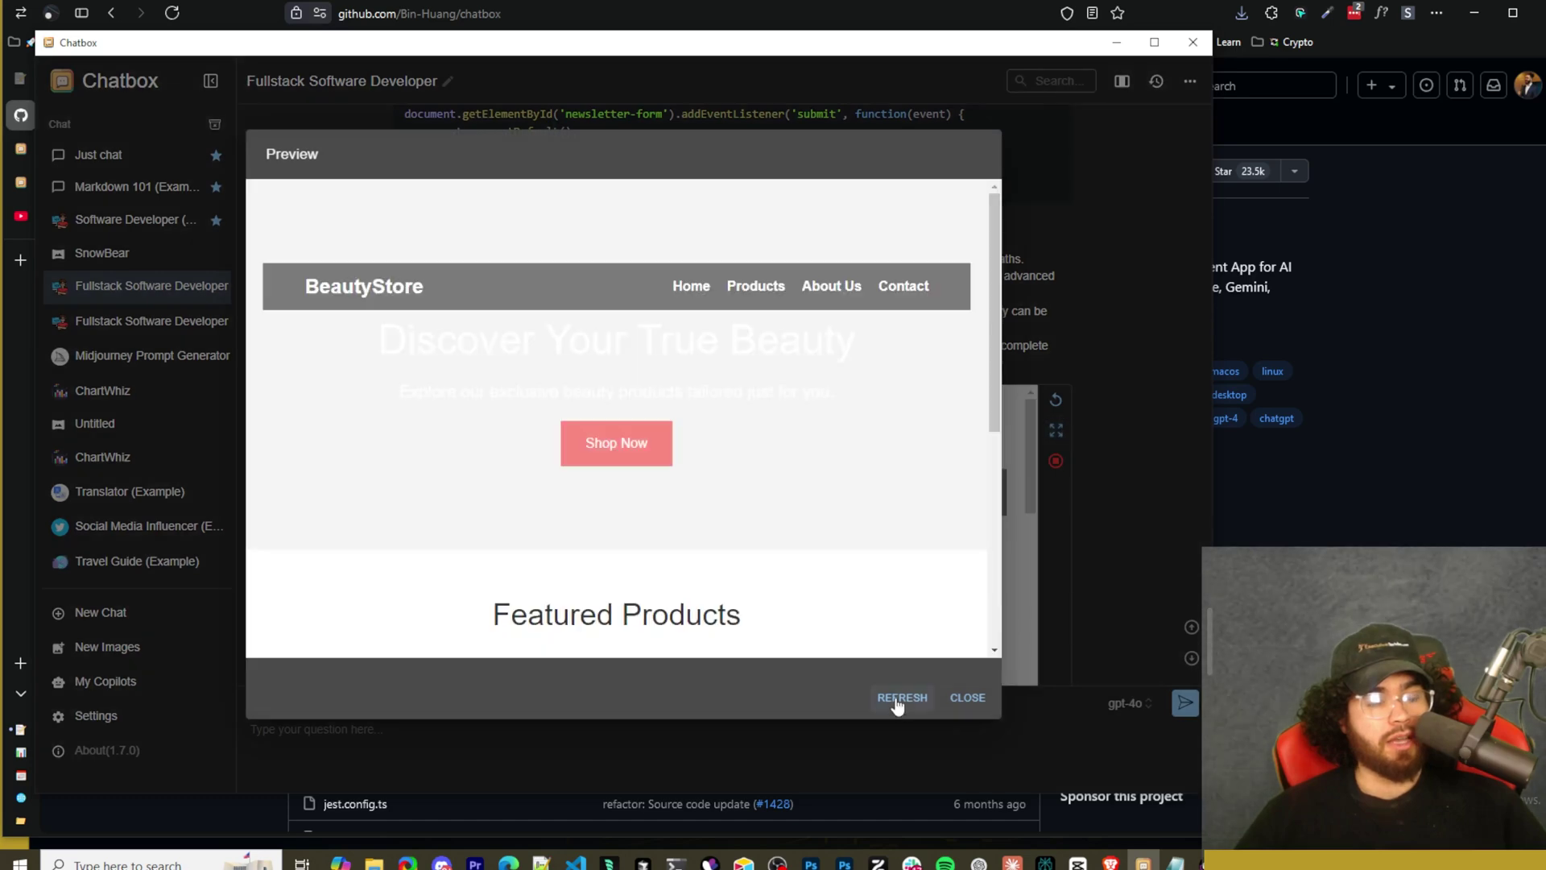
scroll(783, 523, down, 5)
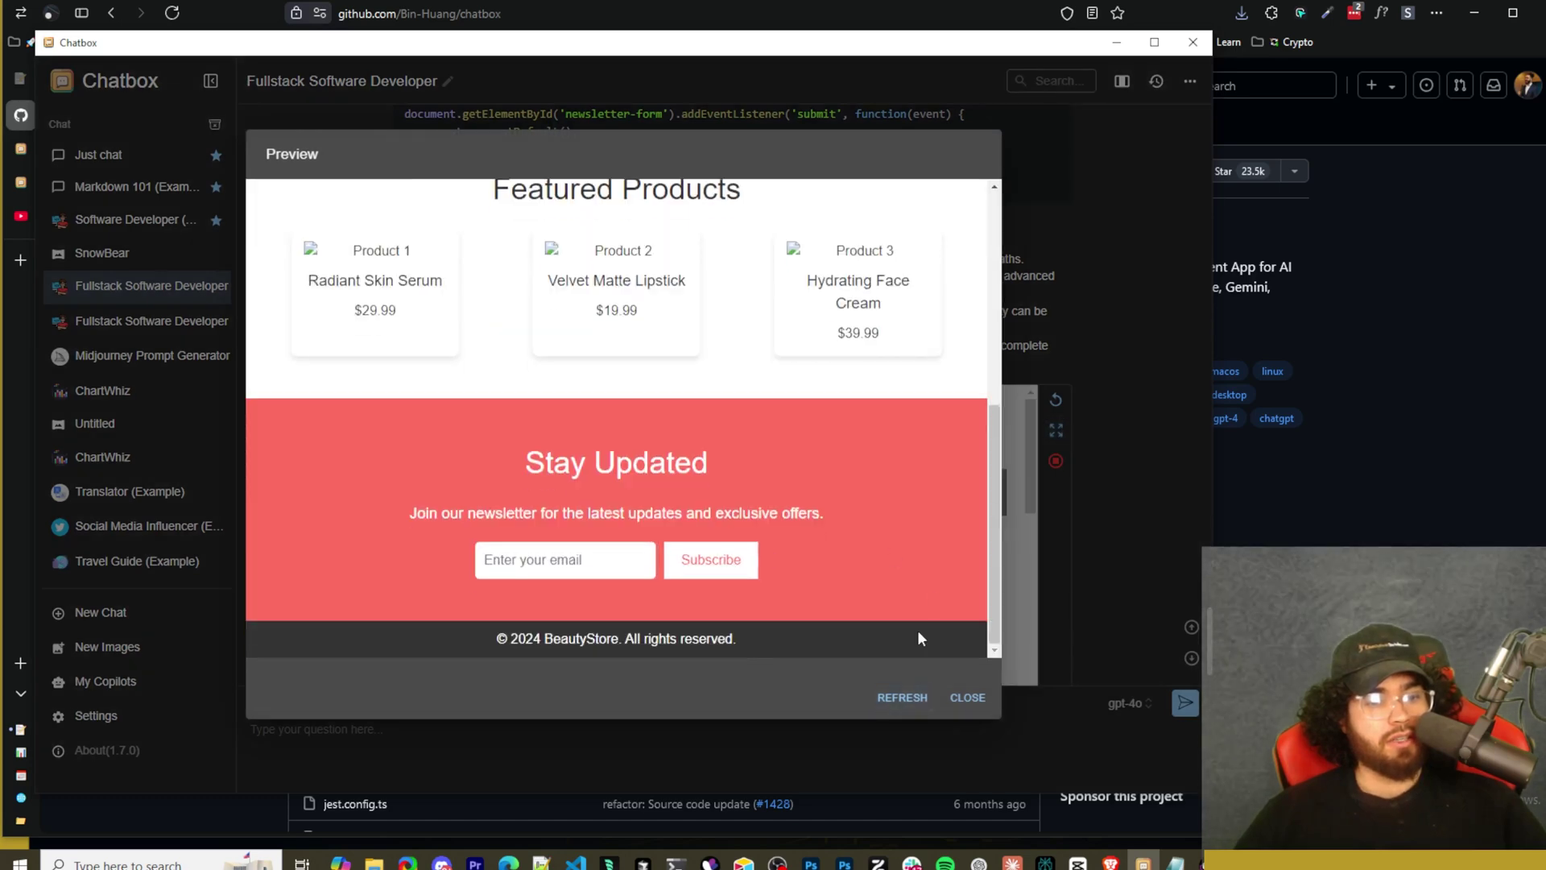
click(1016, 345)
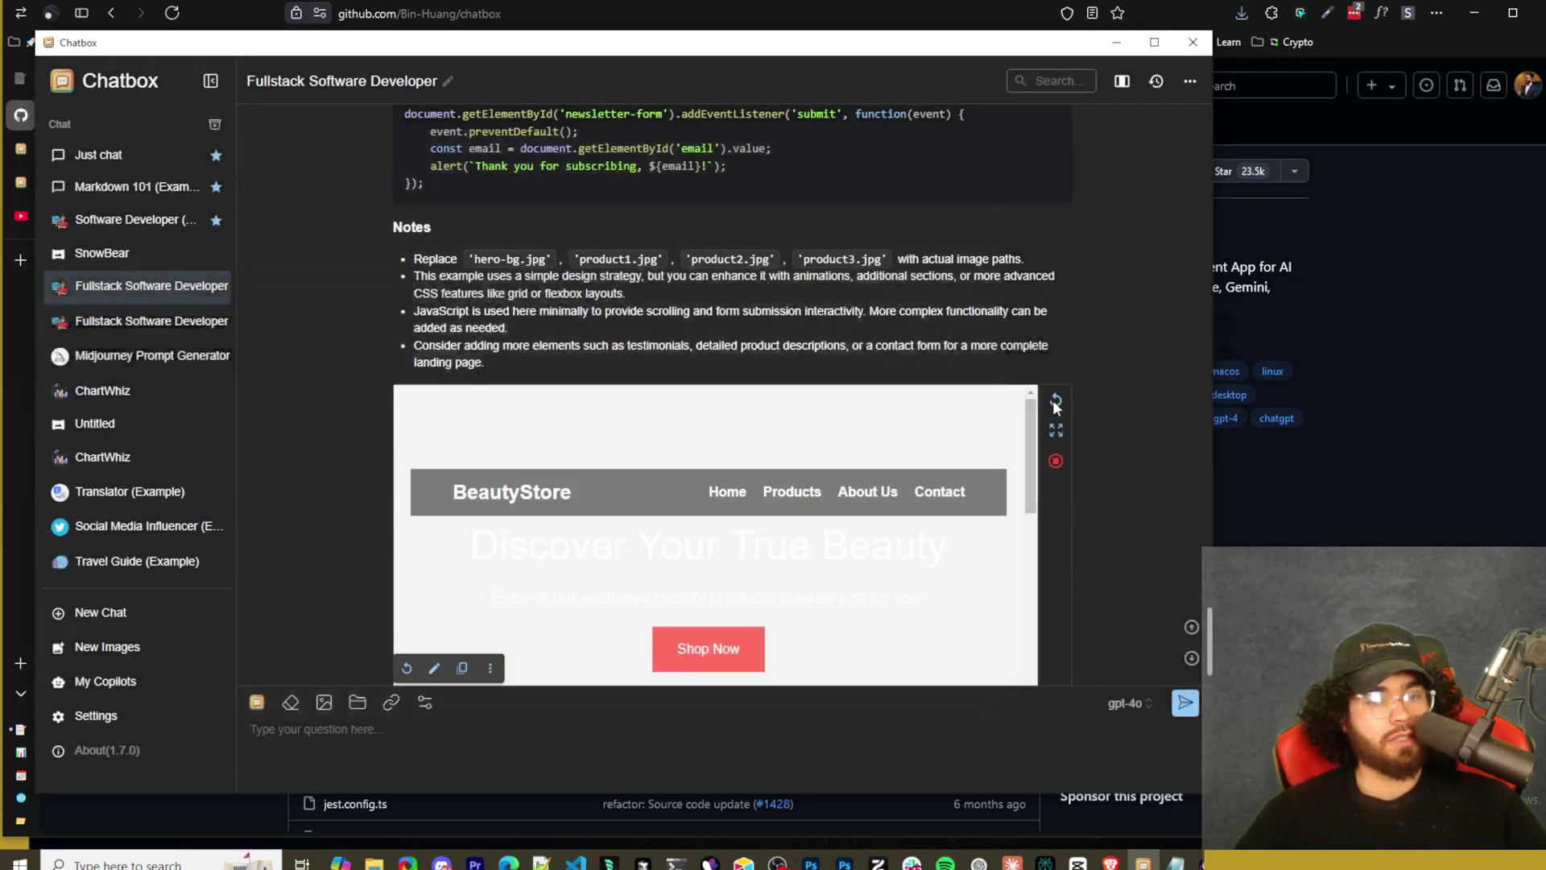
Scroll back and forth through the 'make all the colors pink' CSS reply to review its code
scroll(1021, 443, down, 2)
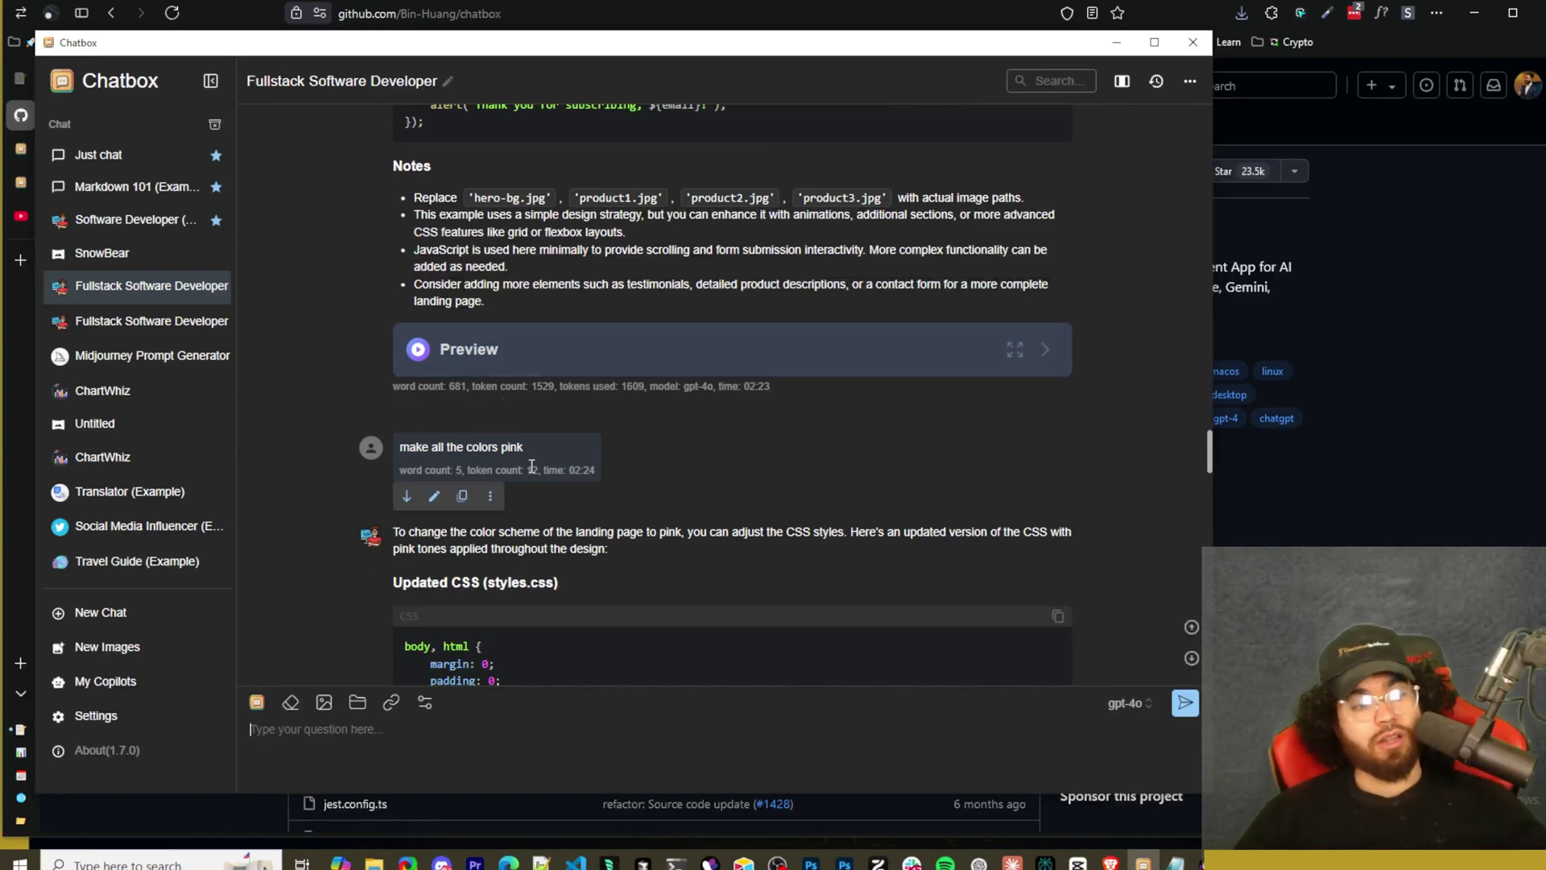
scroll(523, 426, down, 7)
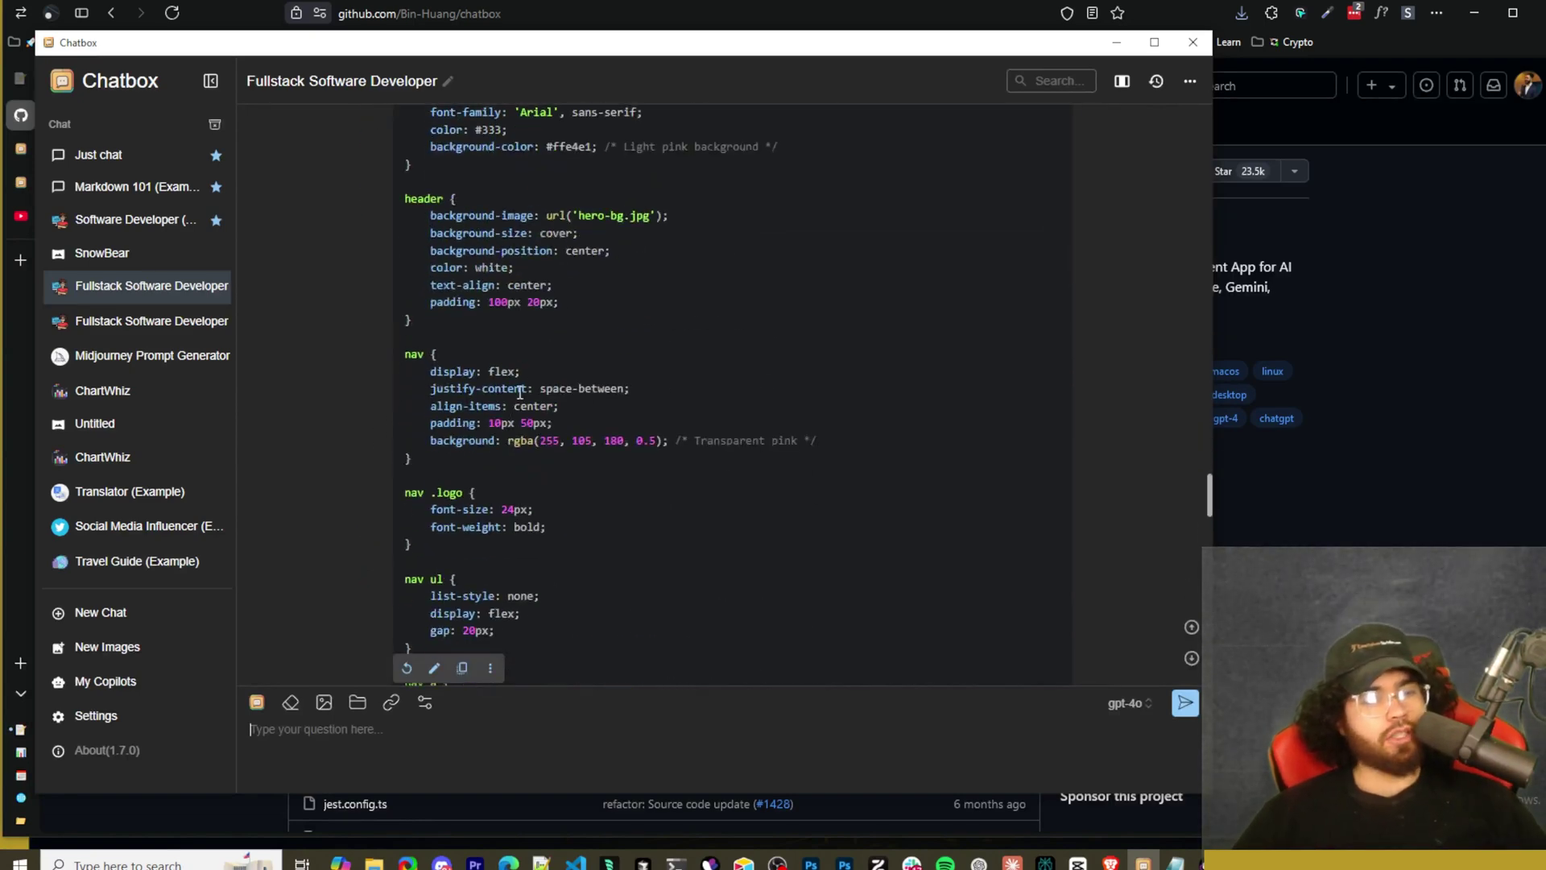
scroll(518, 391, down, 12)
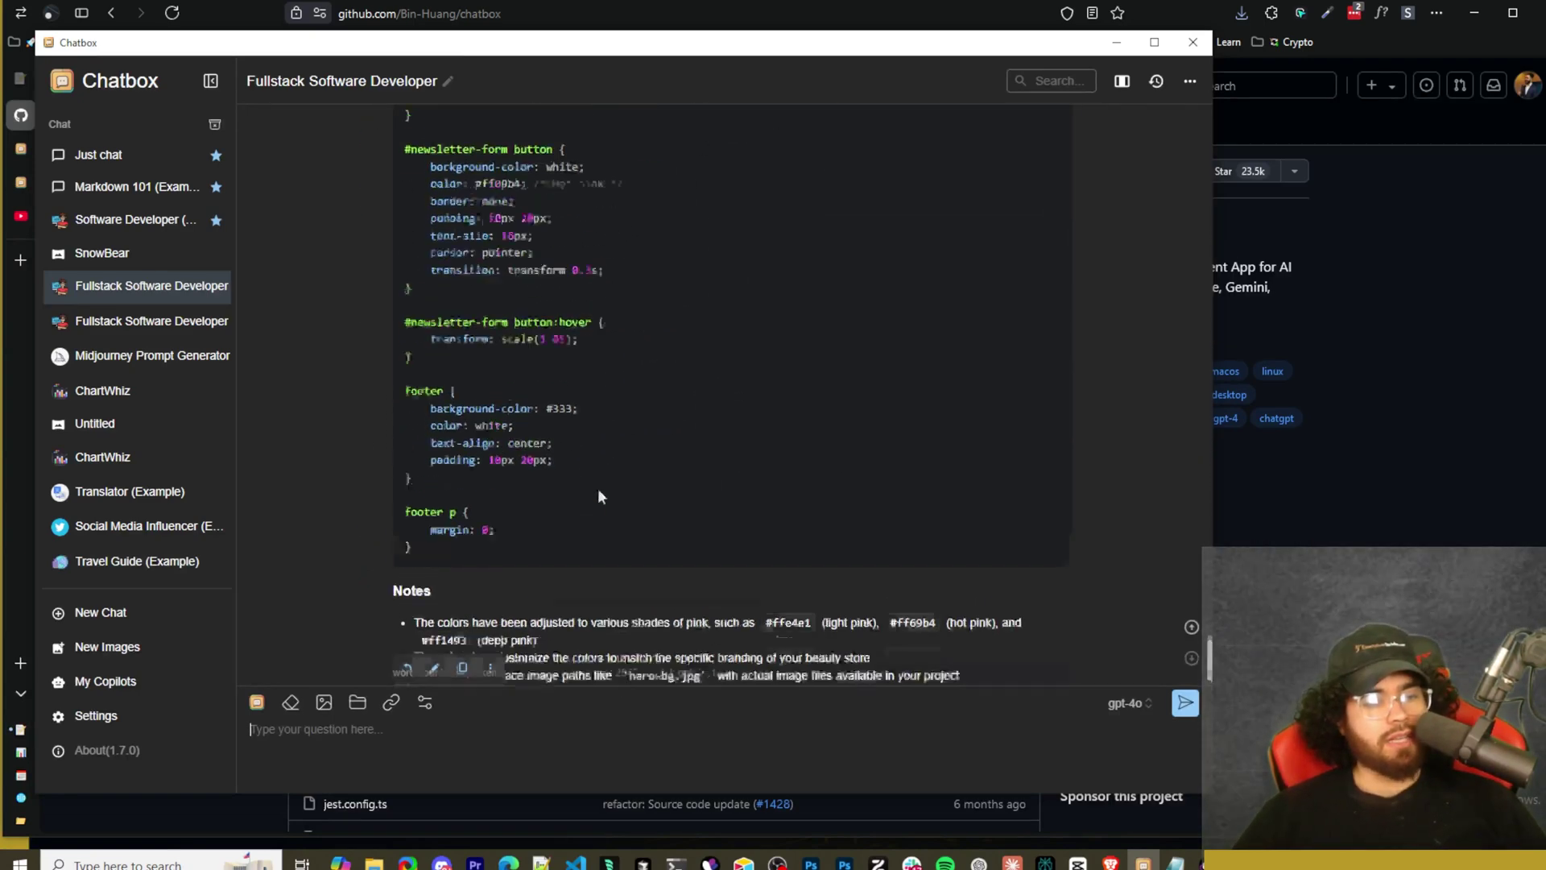
scroll(555, 500, up, 15)
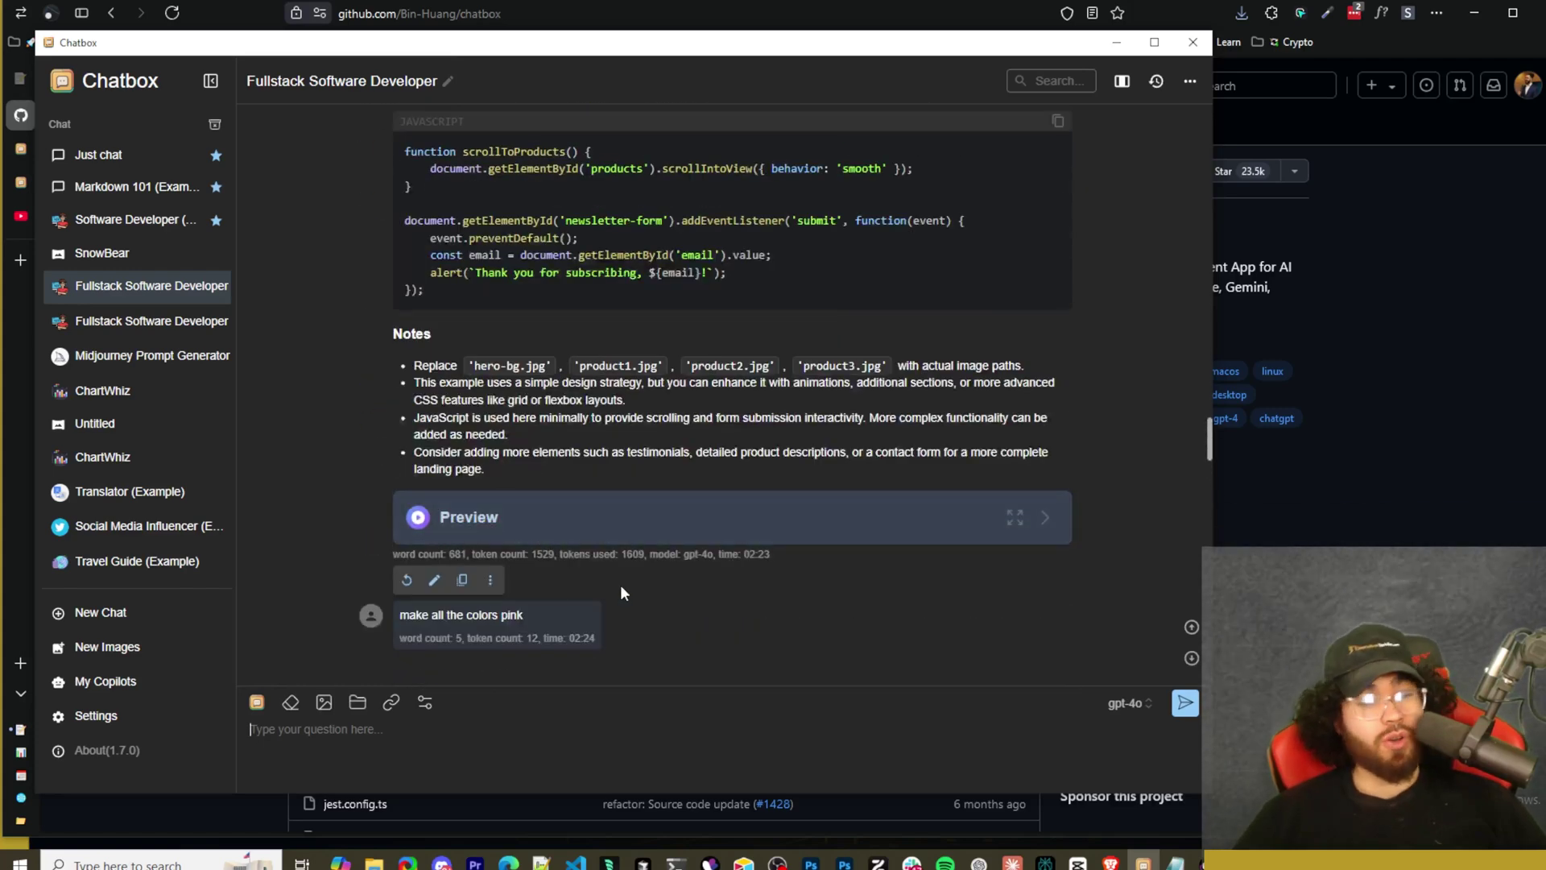
scroll(612, 596, up, 7)
scroll(606, 600, down, 5)
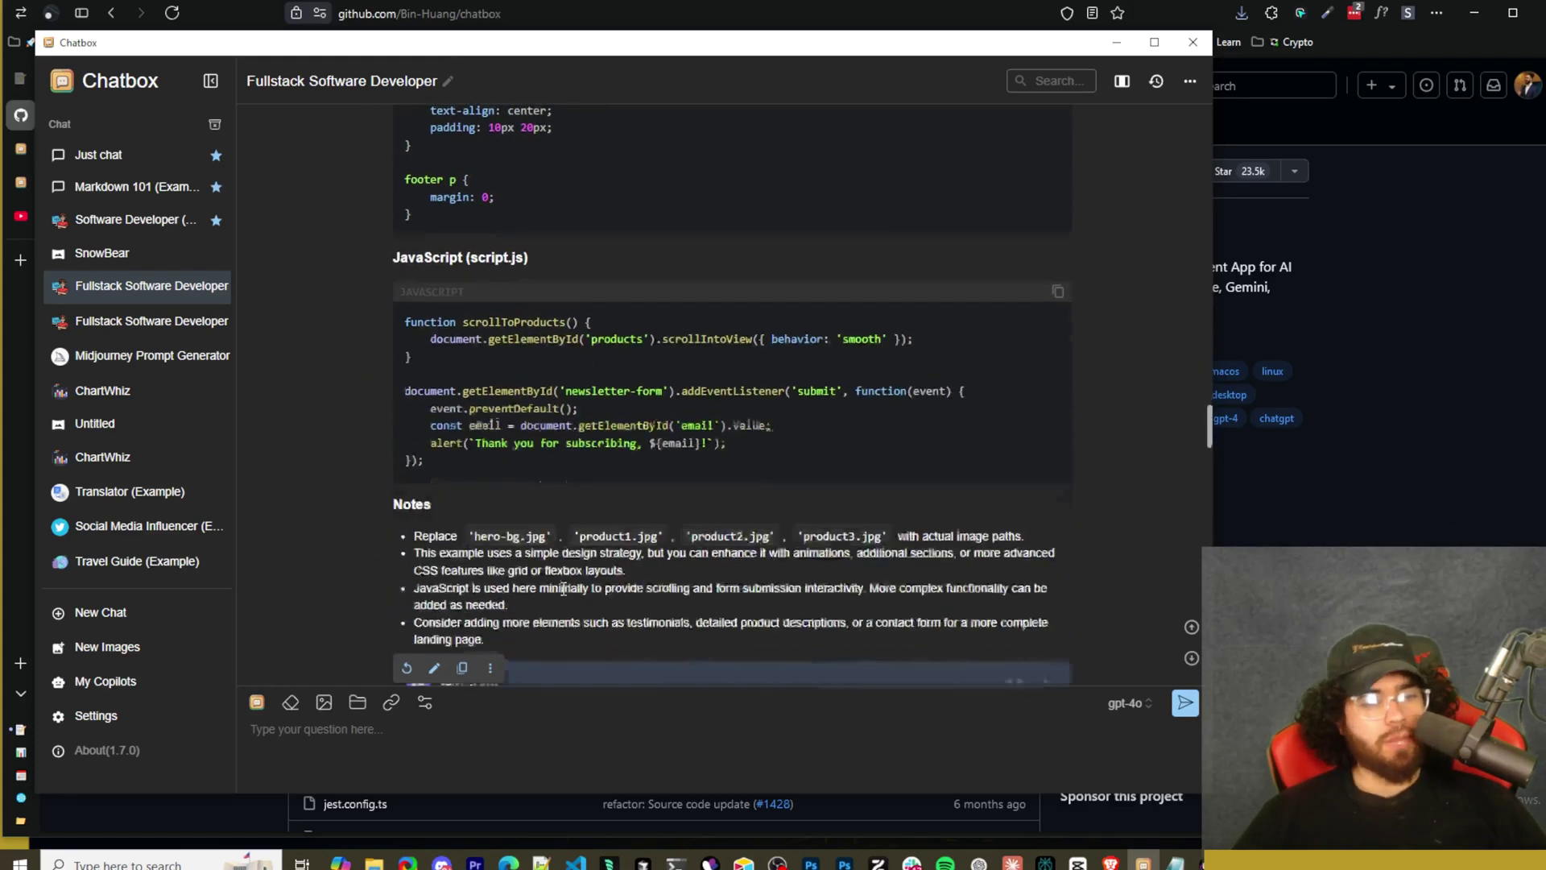
scroll(562, 586, down, 4)
scroll(563, 572, up, 4)
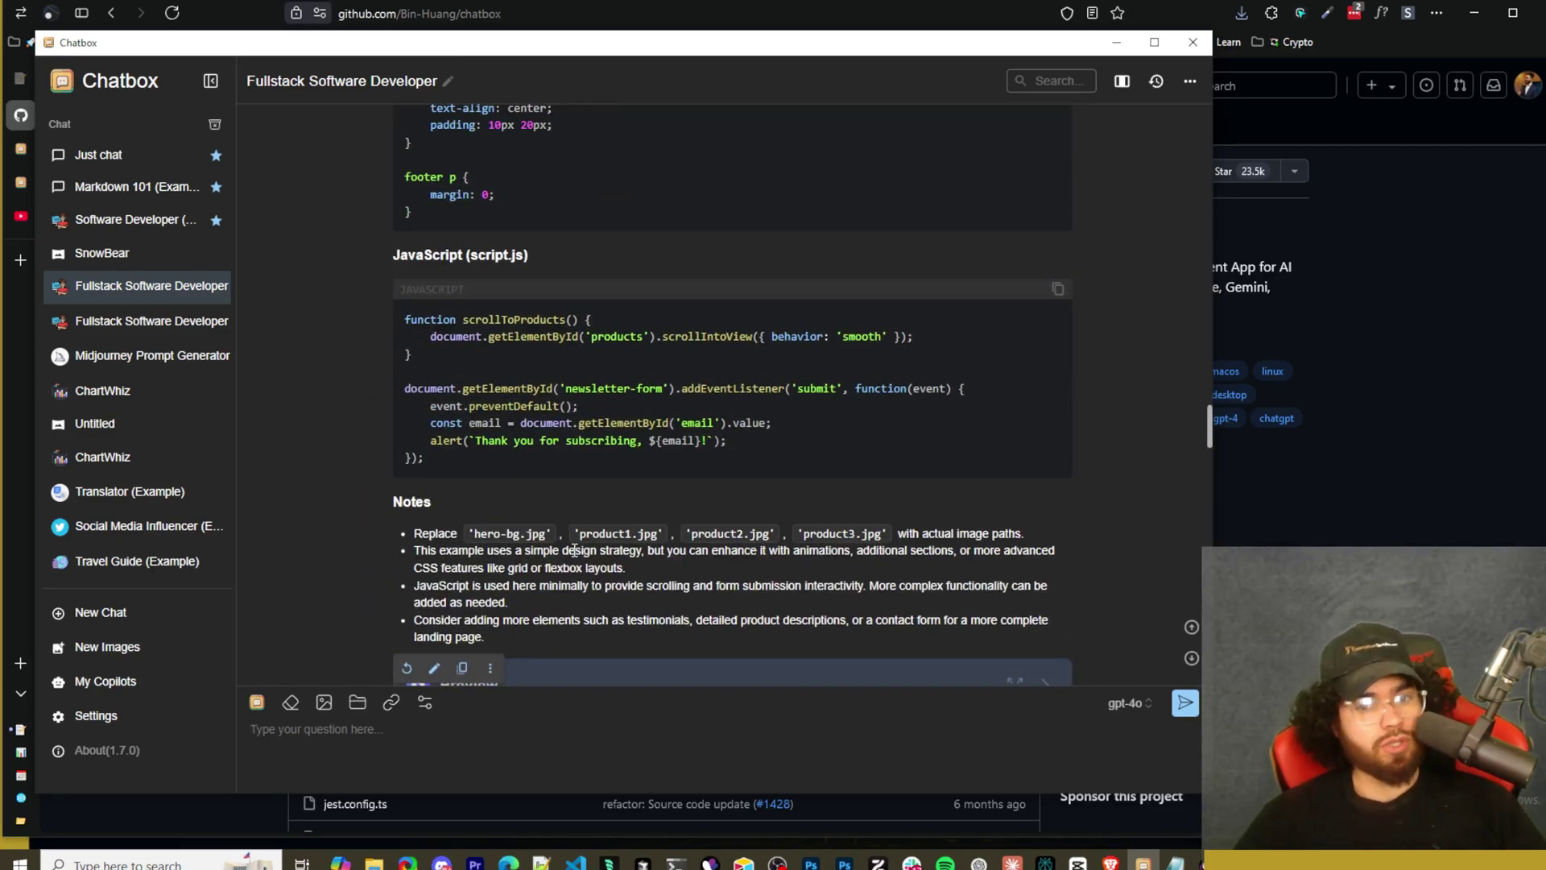
scroll(617, 602, down, 4)
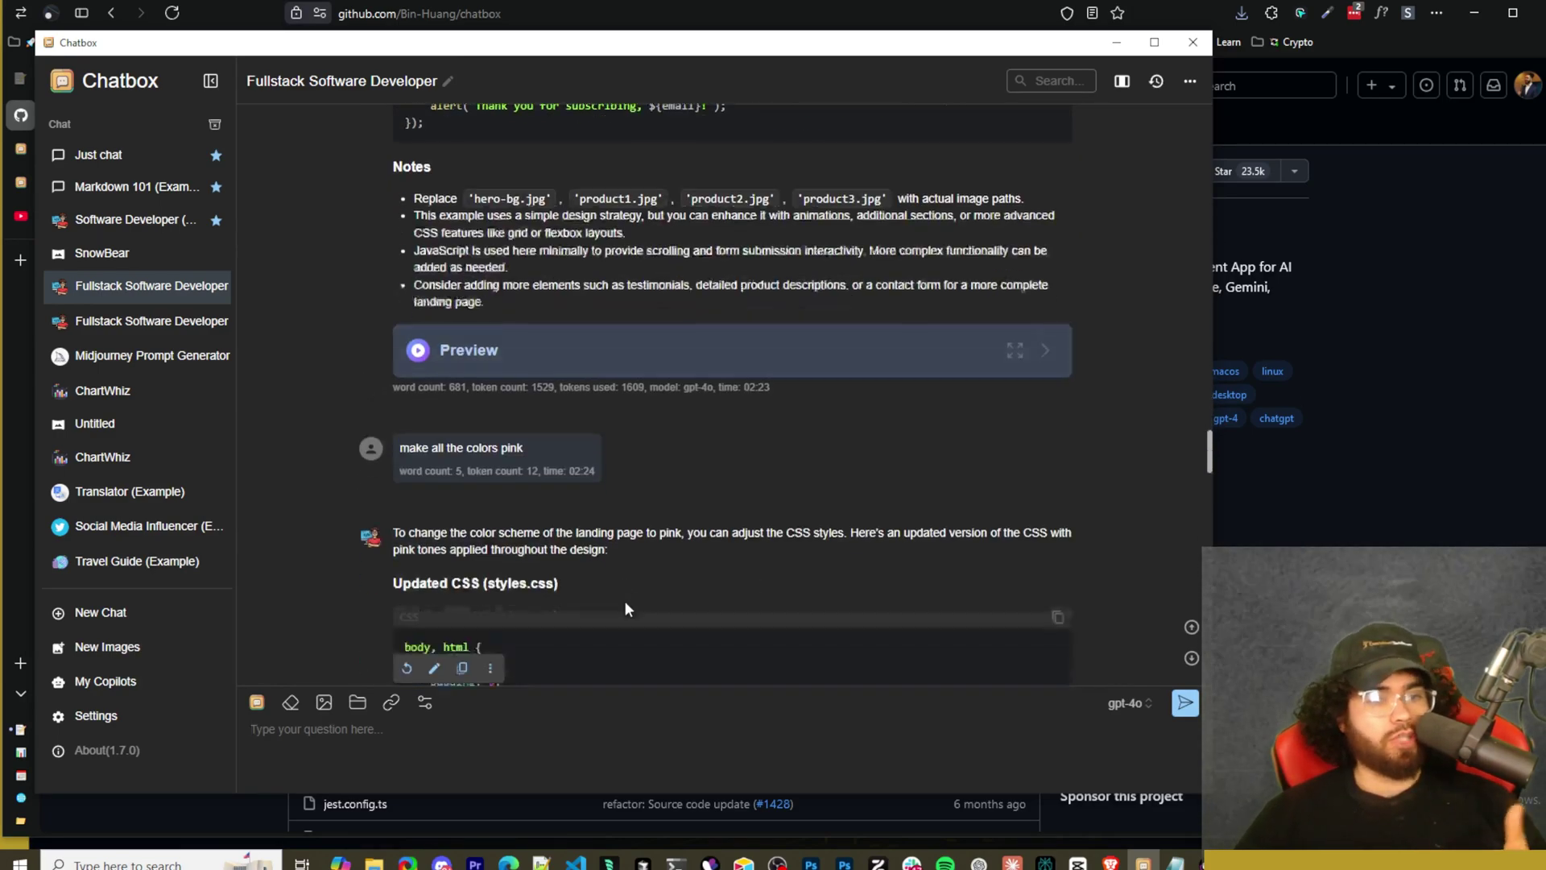
scroll(625, 601, down, 6)
scroll(535, 649, up, 5)
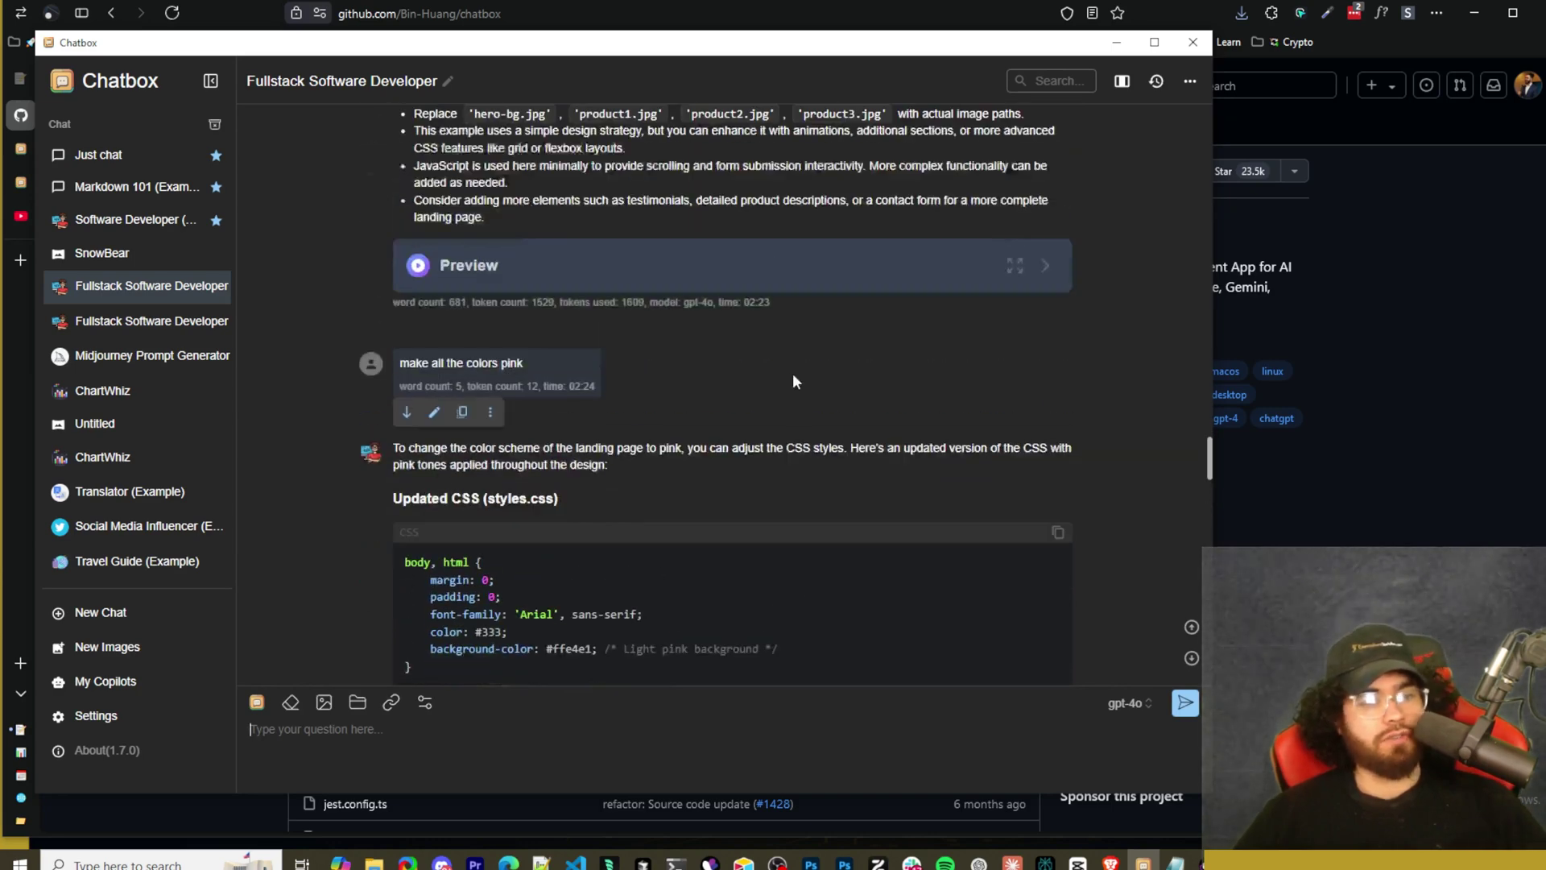
scroll(424, 277, up, 1)
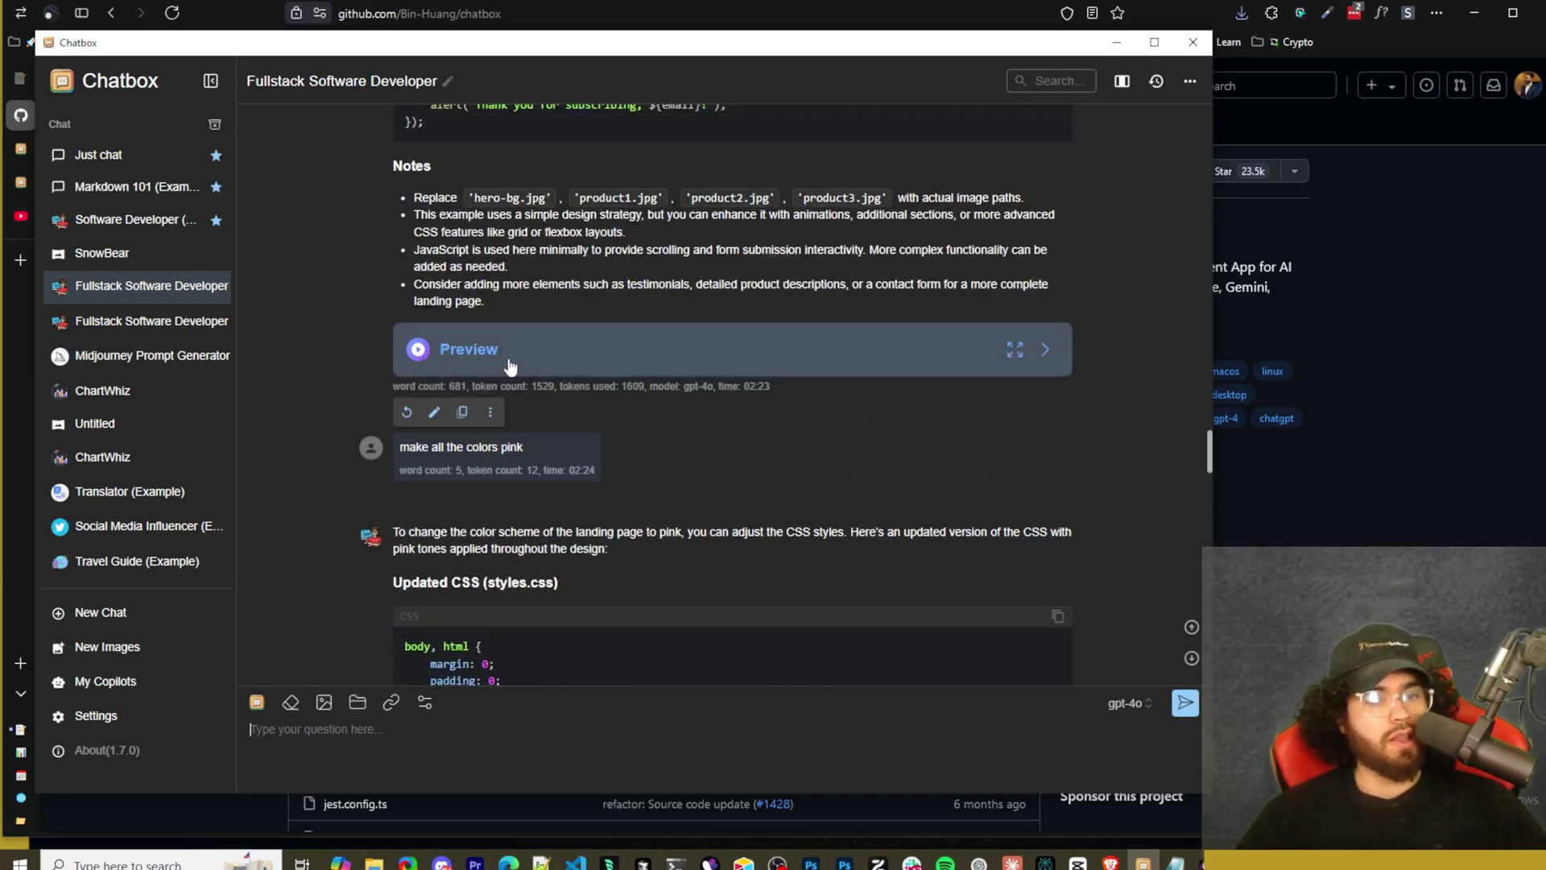
scroll(528, 394, down, 11)
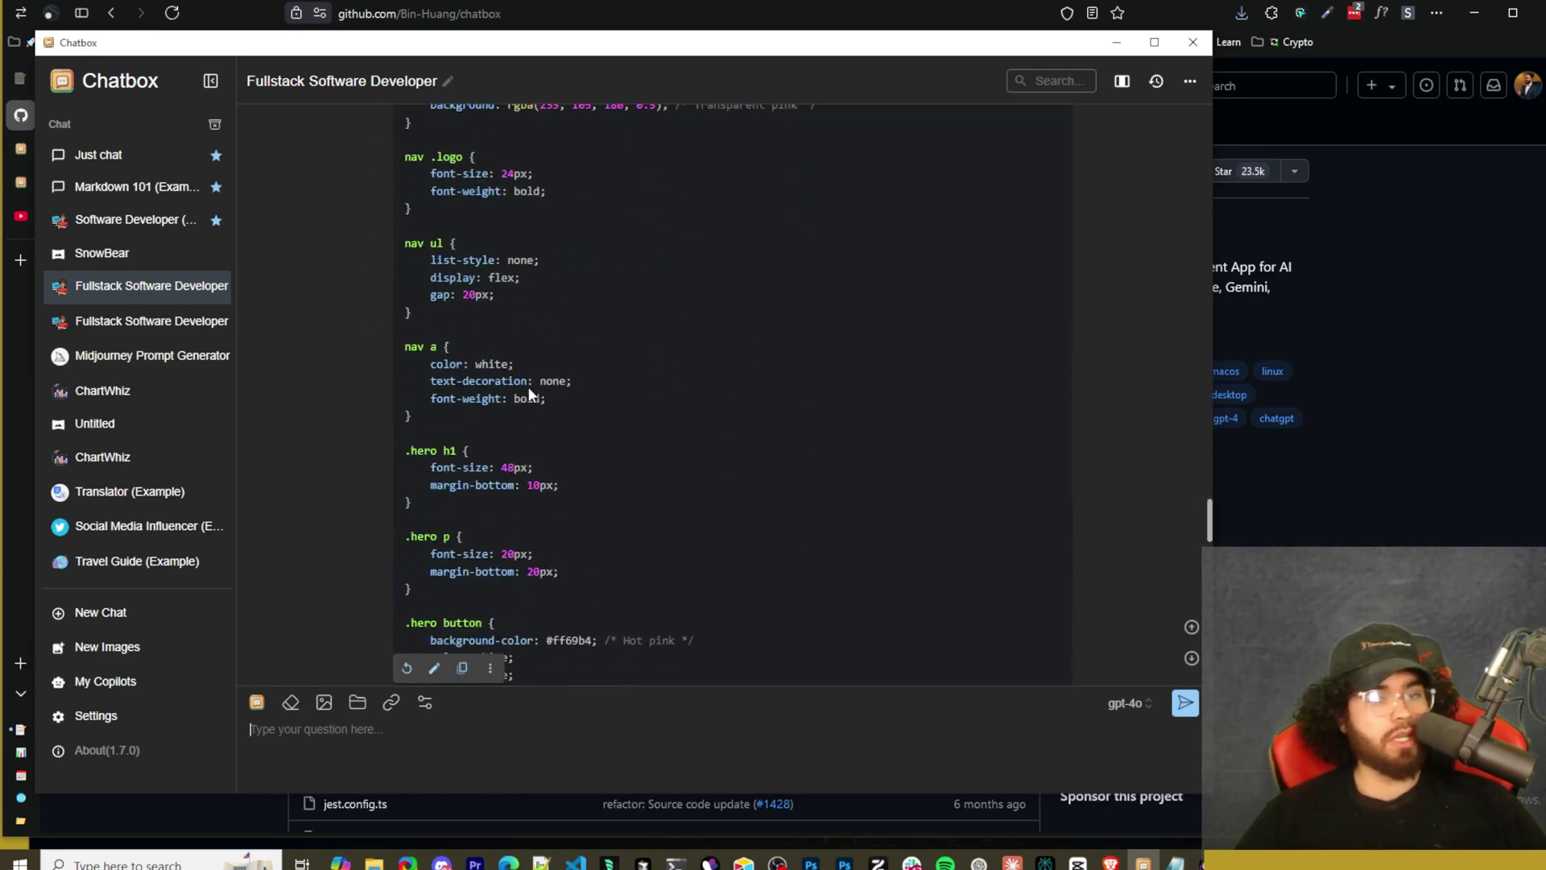
scroll(750, 403, up, 3)
scroll(750, 404, down, 10)
scroll(745, 405, up, 3)
scroll(734, 408, down, 4)
scroll(735, 408, down, 10)
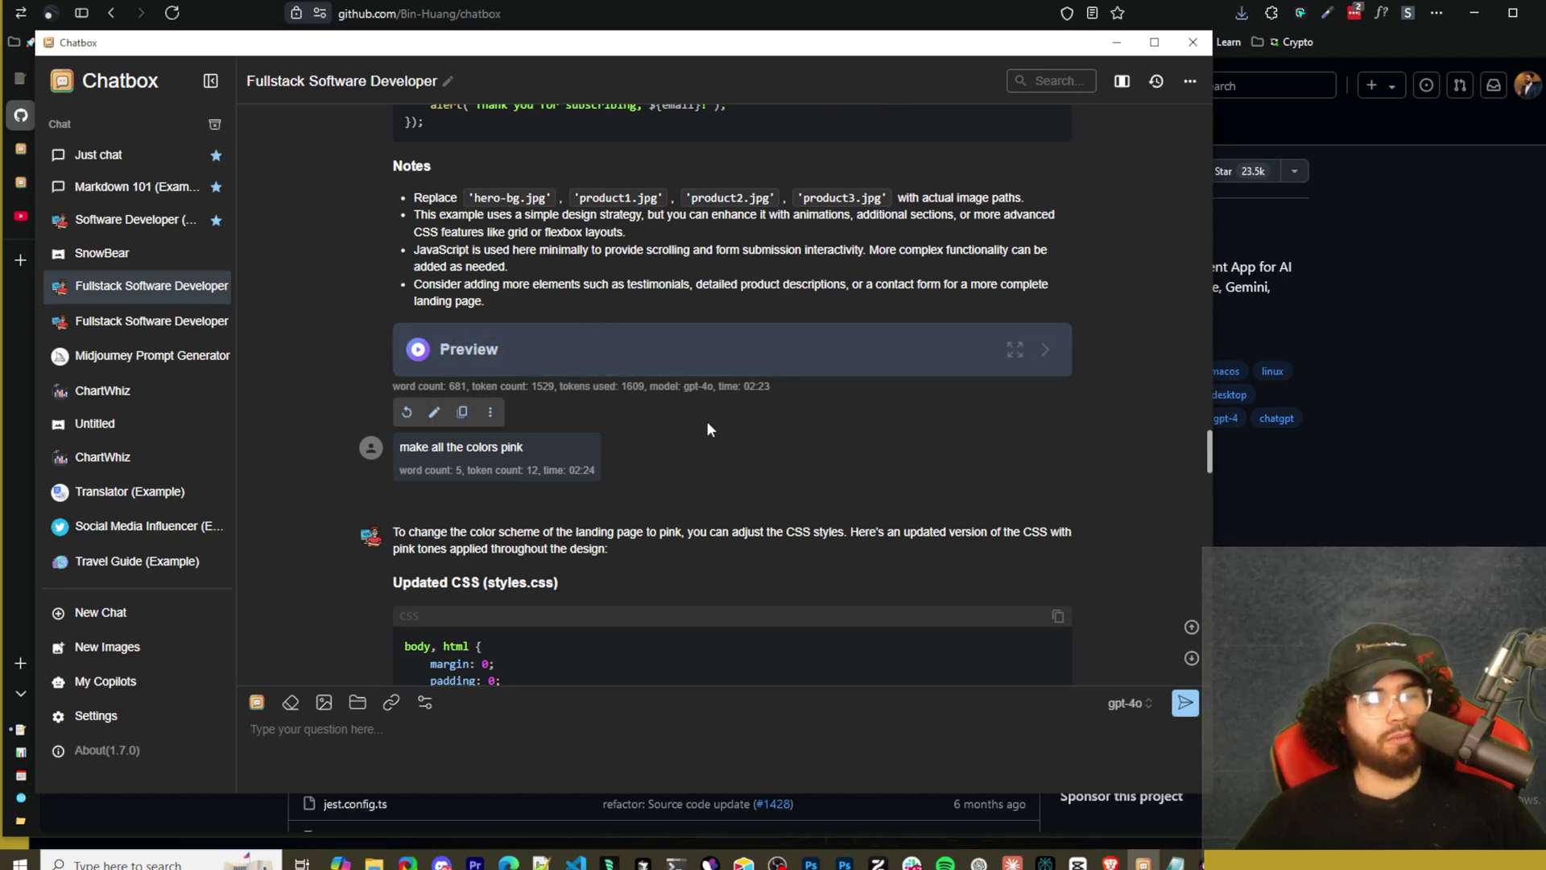
scroll(707, 422, up, 2)
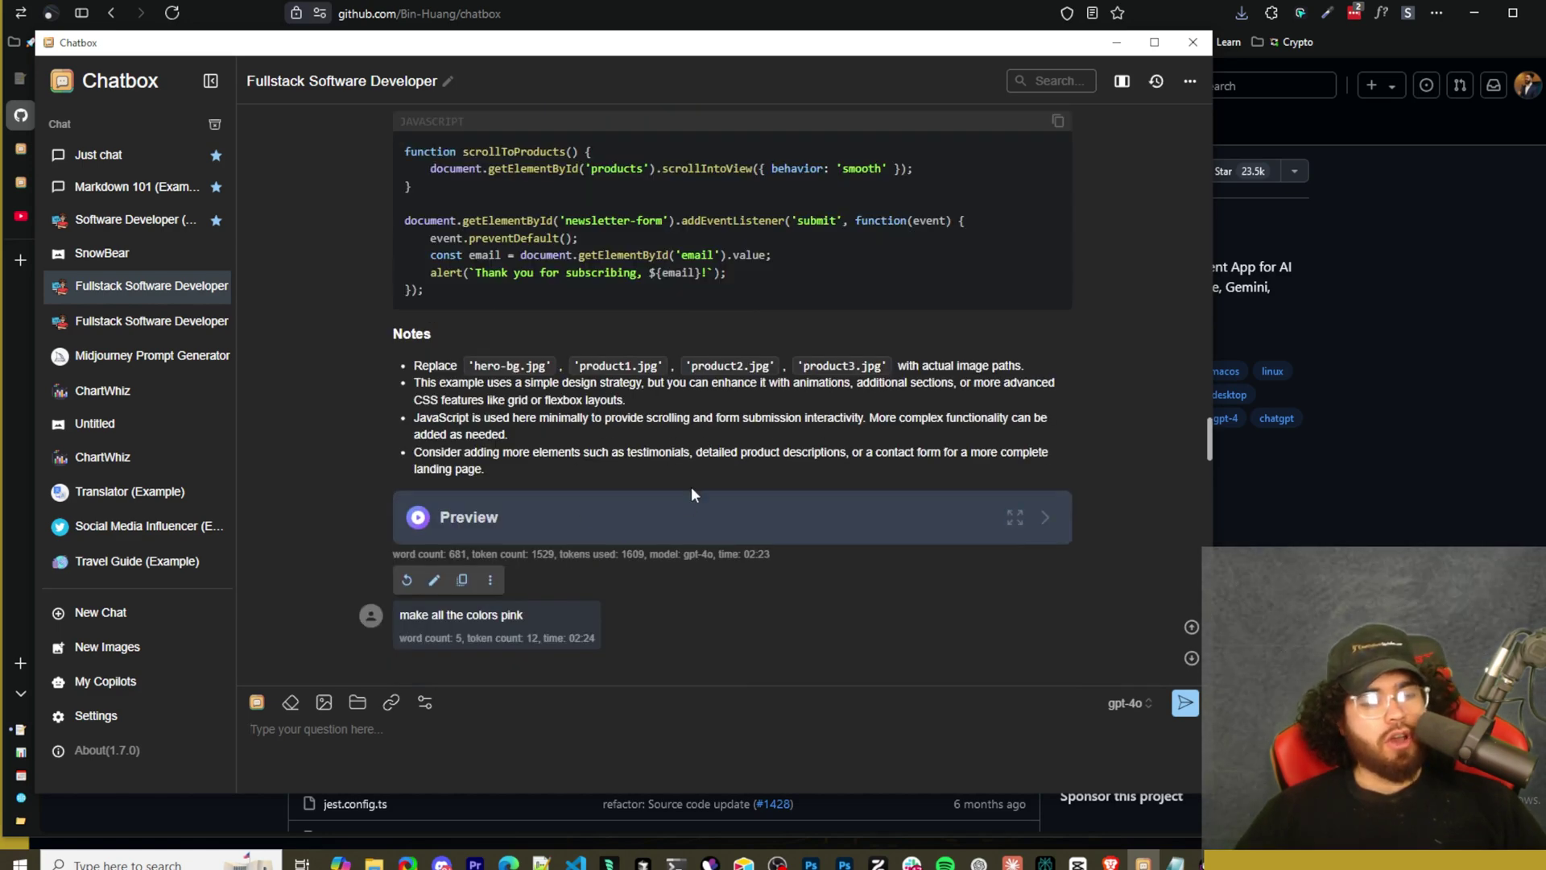
scroll(724, 500, up, 5)
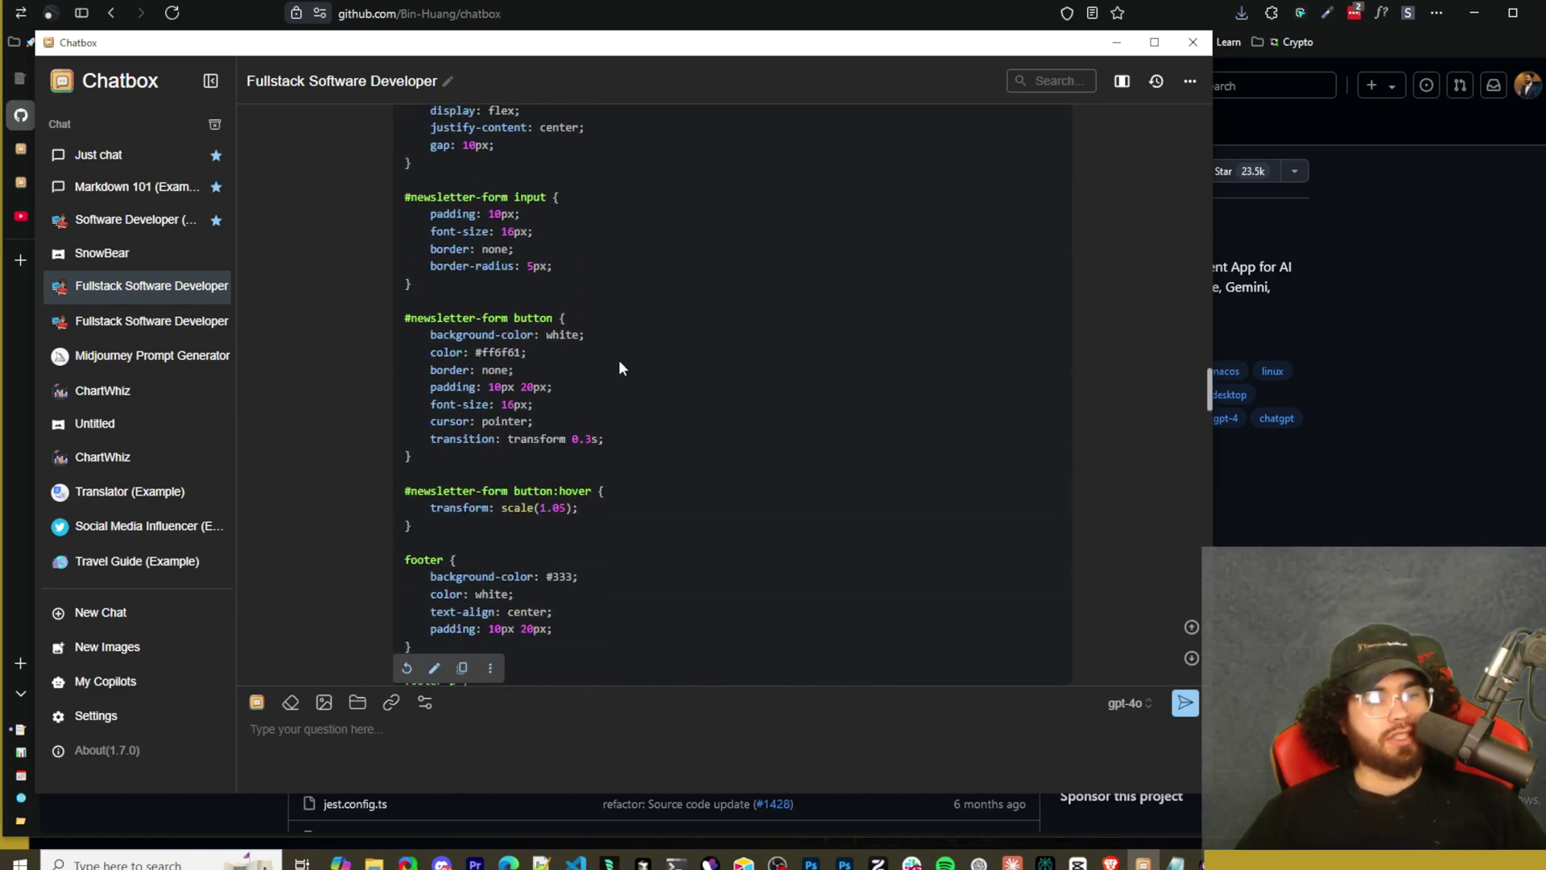
scroll(569, 428, down, 5)
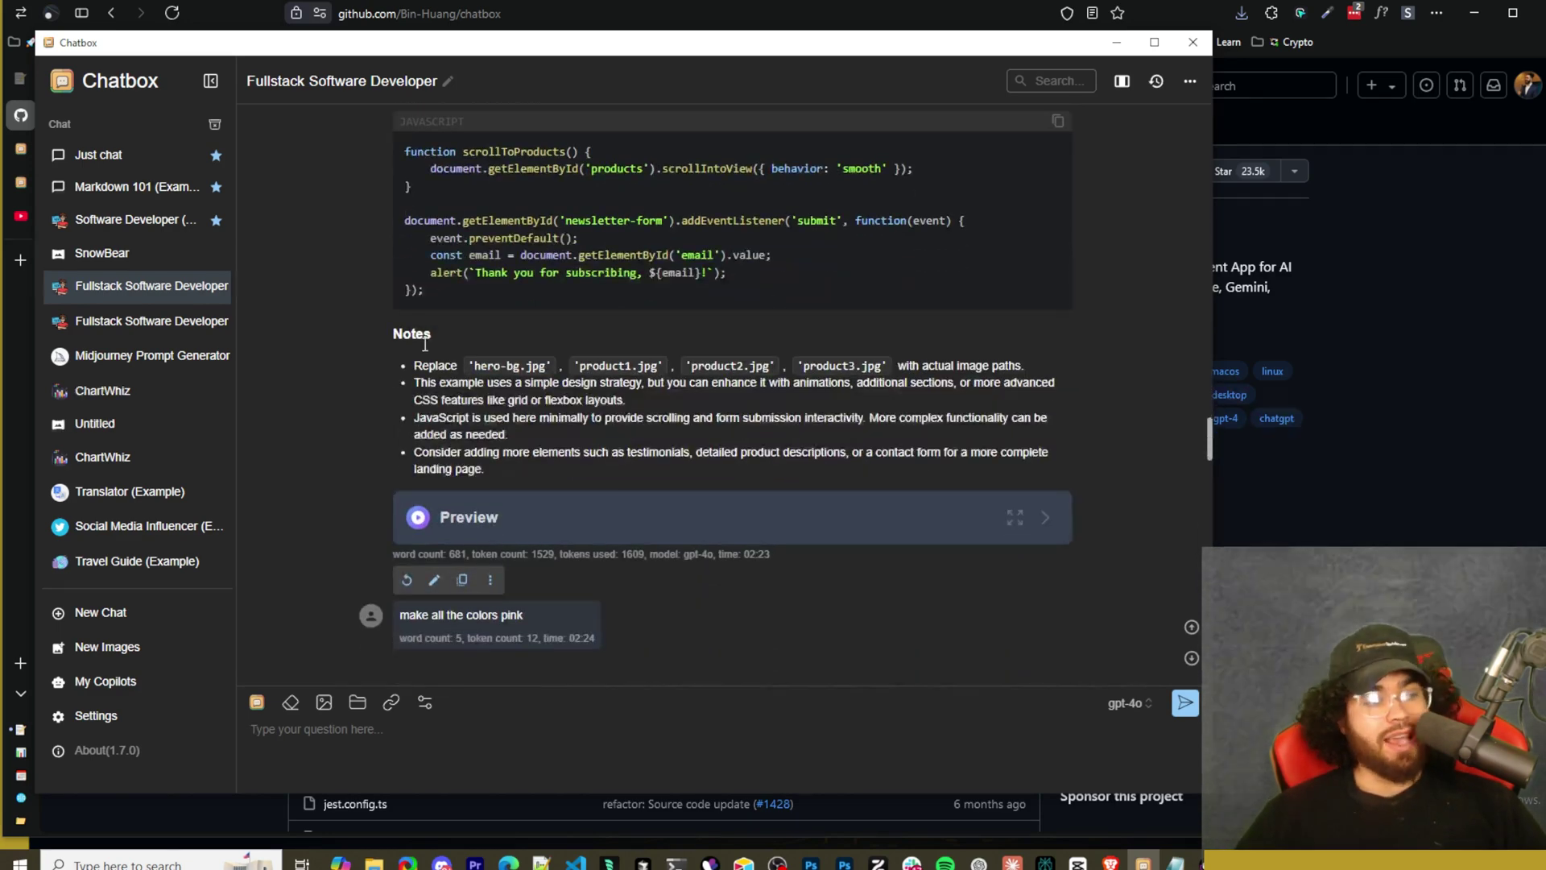
scroll(569, 355, down, 2)
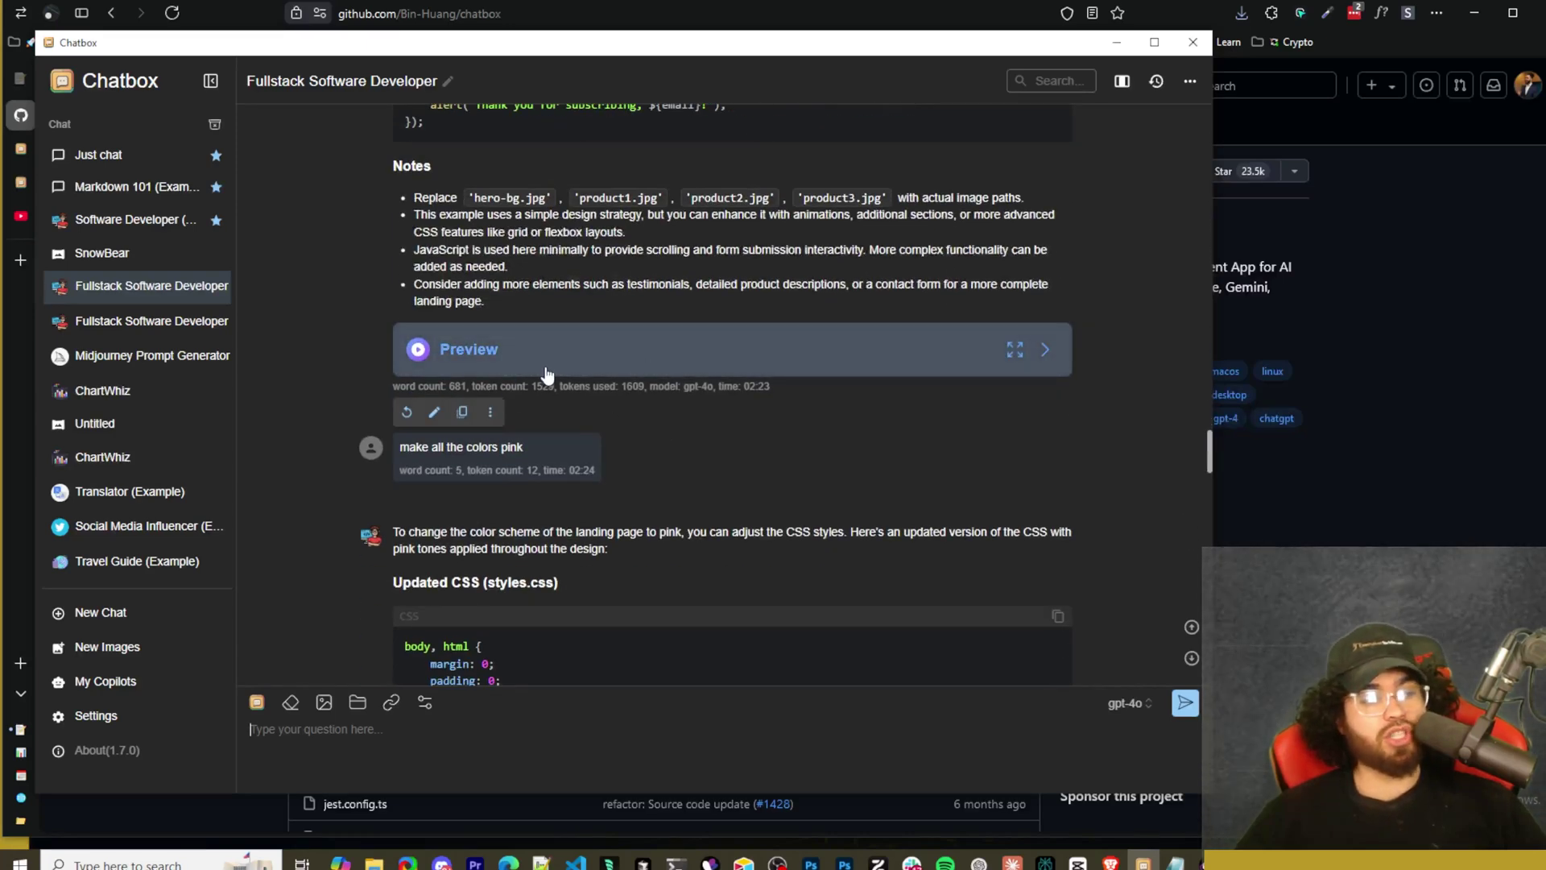
scroll(678, 416, up, 20)
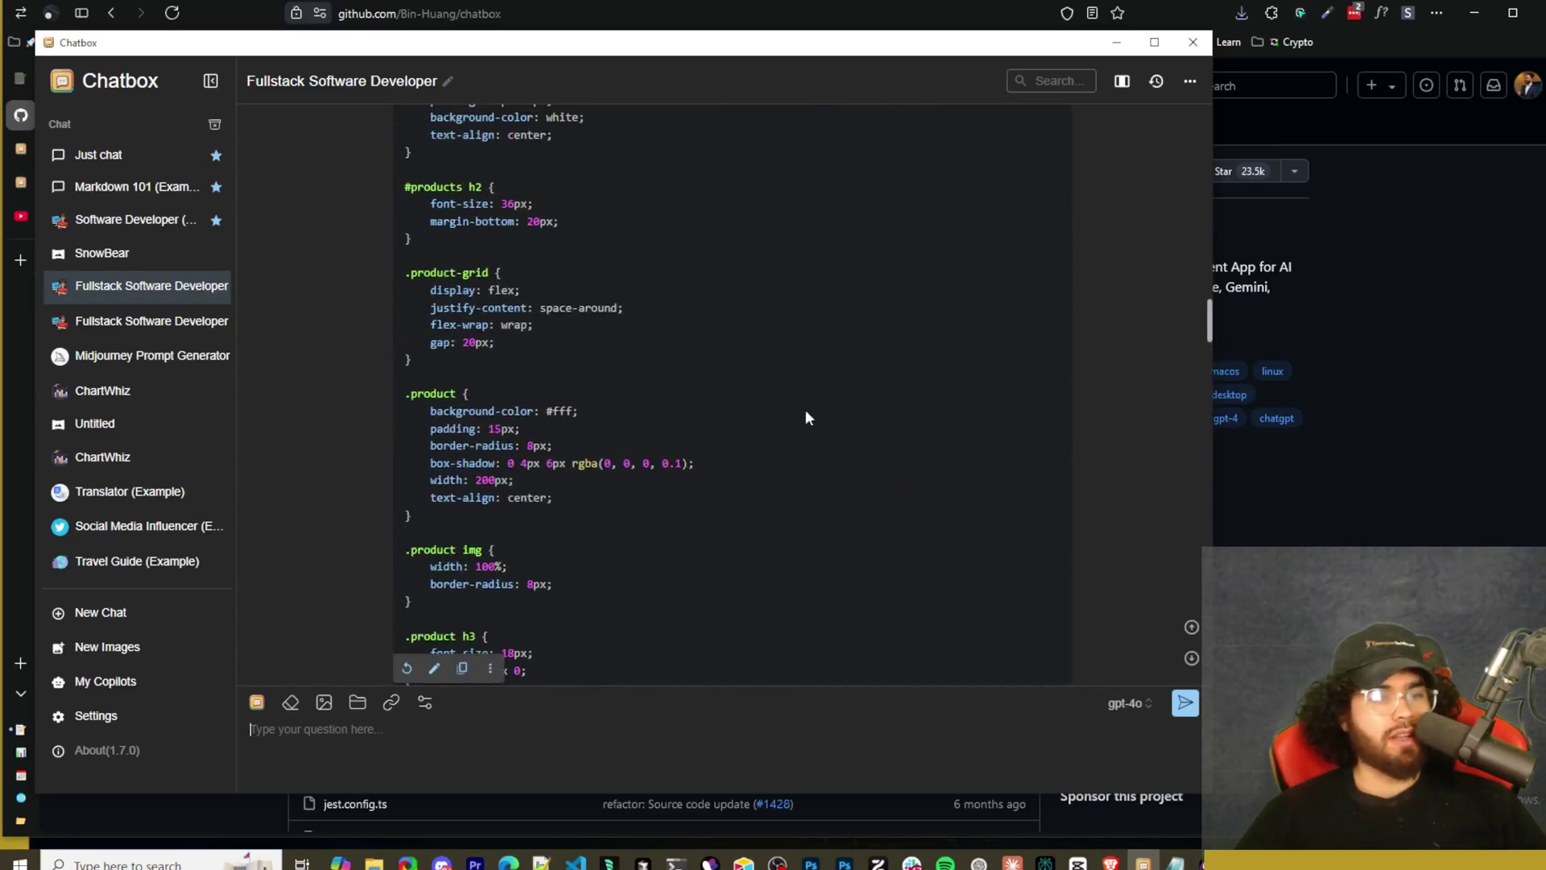
scroll(604, 403, up, 10)
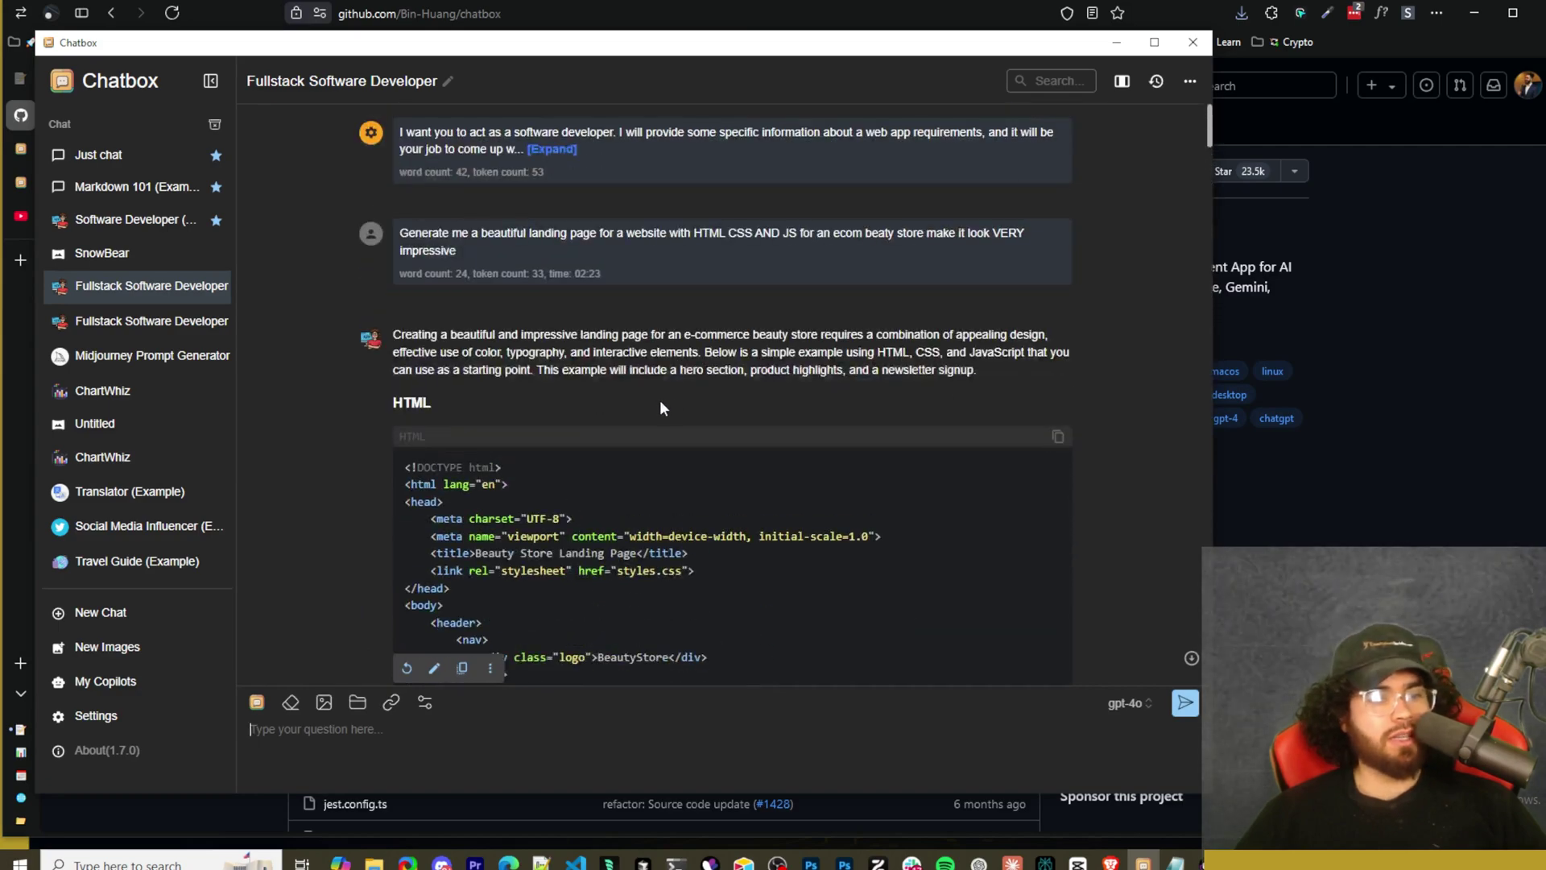
scroll(659, 399, down, 15)
scroll(643, 417, down, 10)
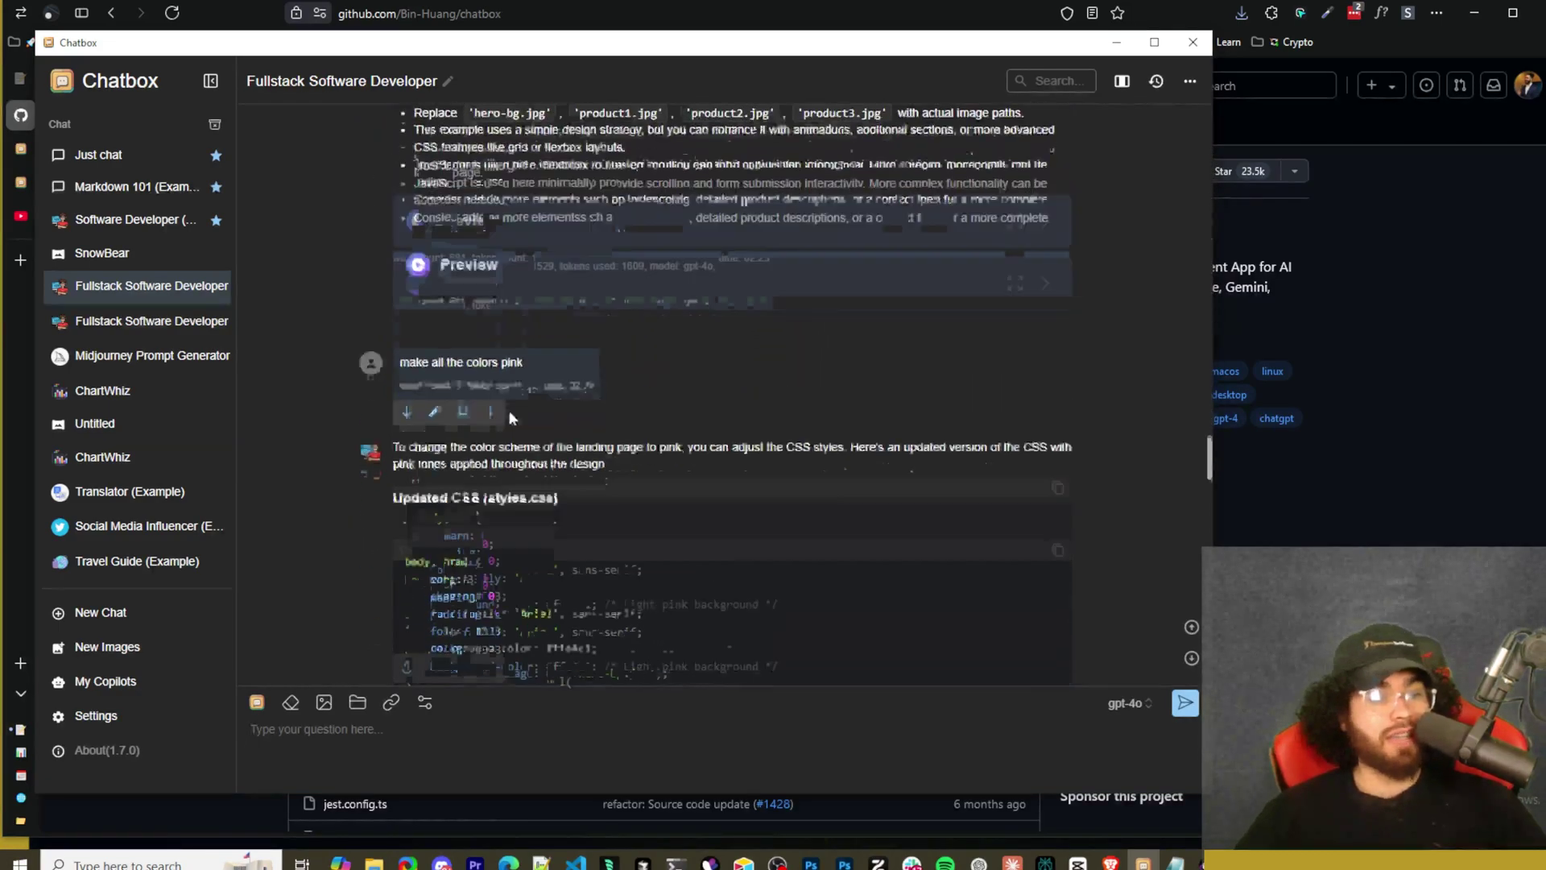
scroll(410, 398, up, 1)
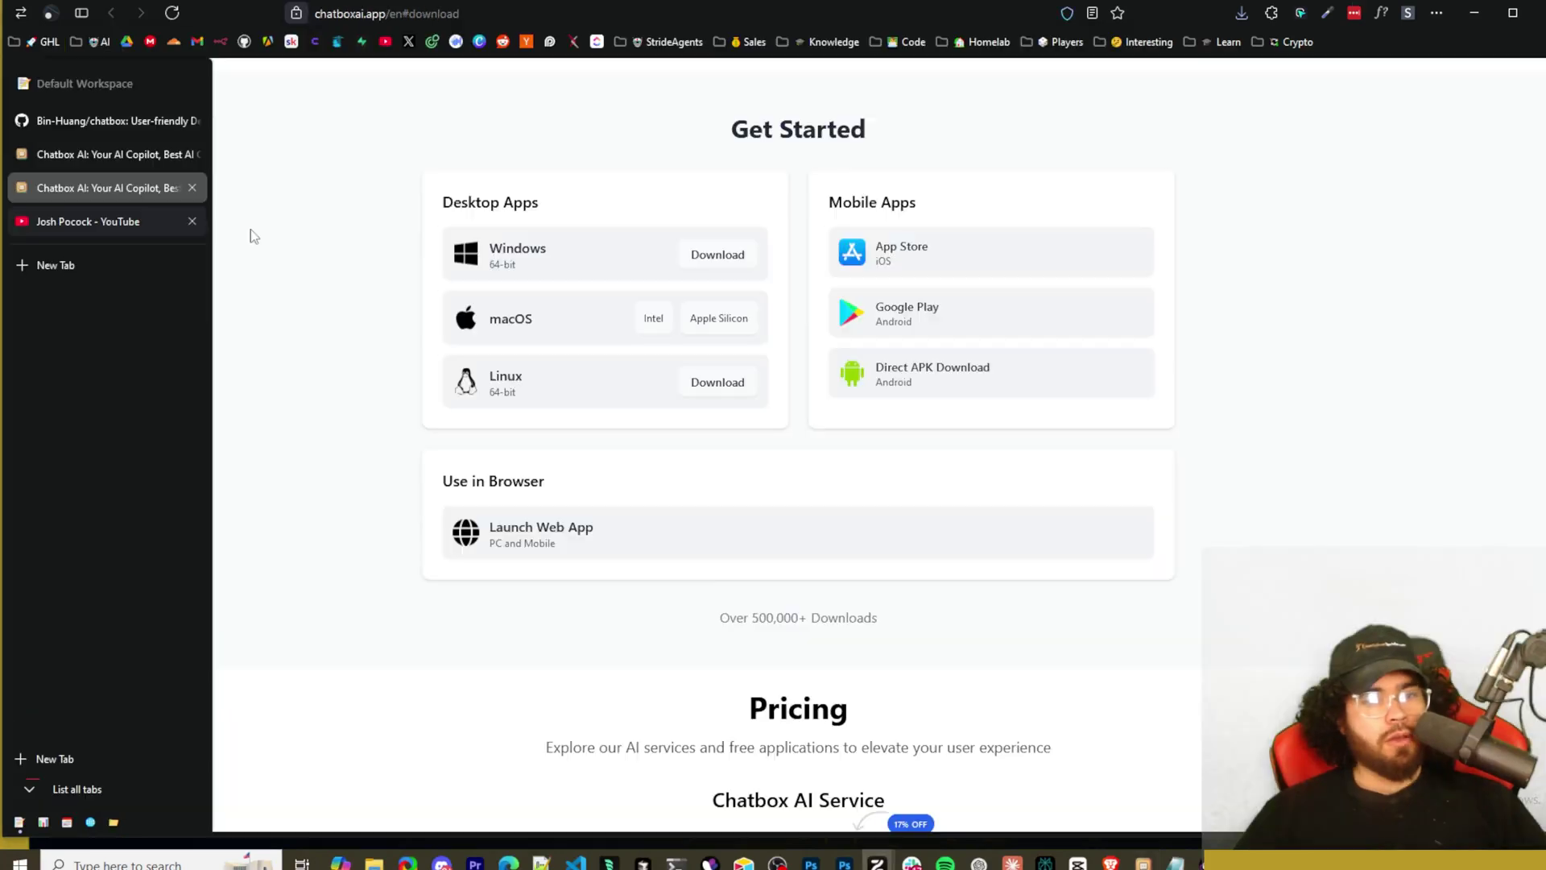
scroll(375, 272, down, 10)
scroll(375, 273, up, 10)
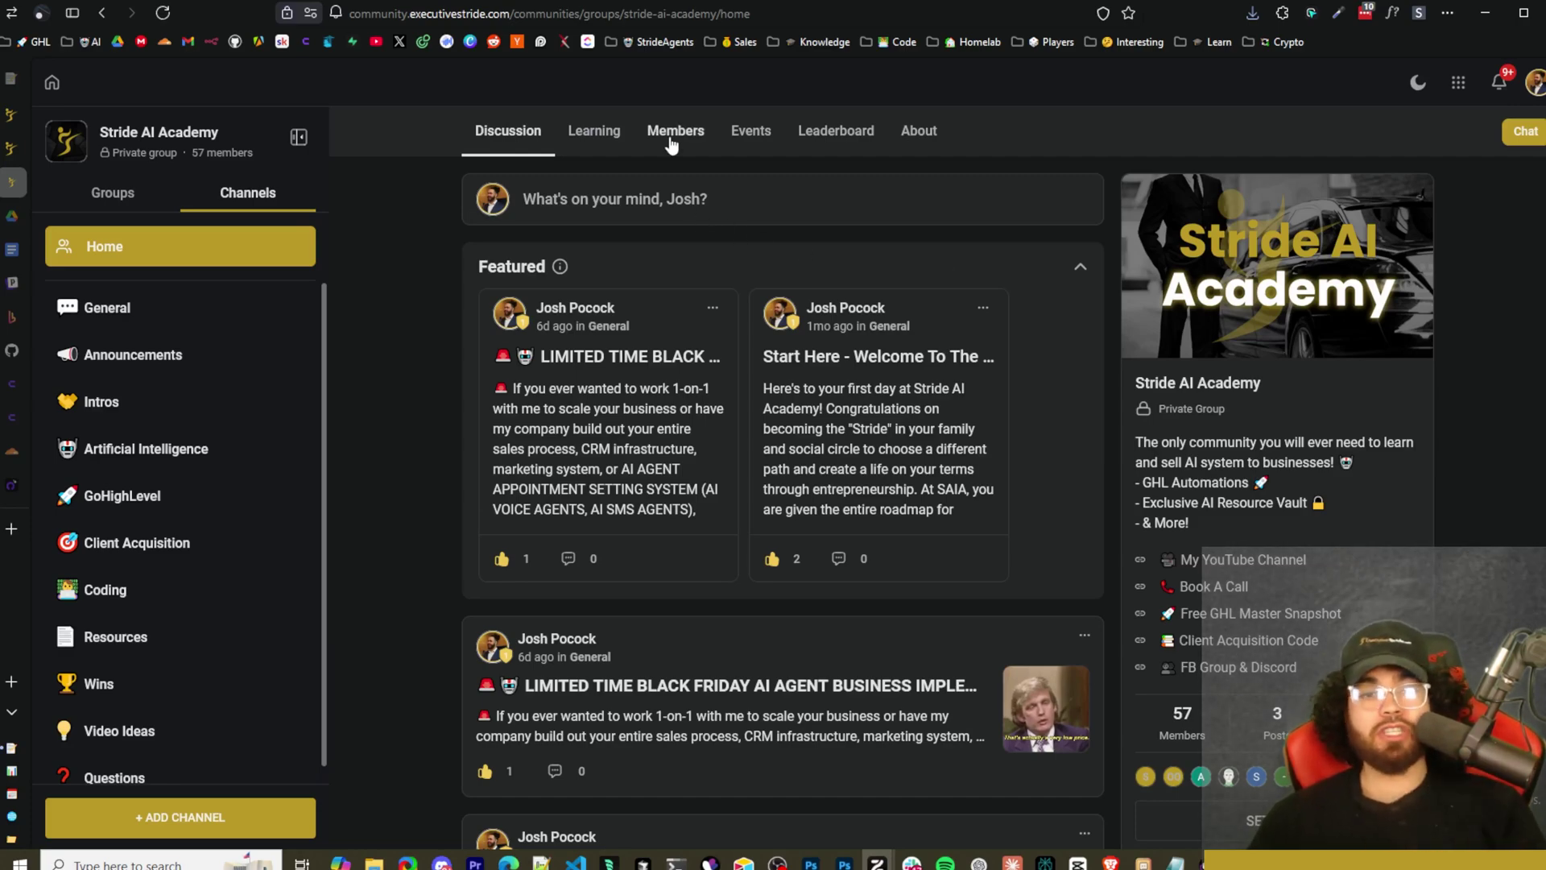
Browse the Learning page's free course cards, including Launch, Success Stories, Mindset and Offer Creation
click(595, 135)
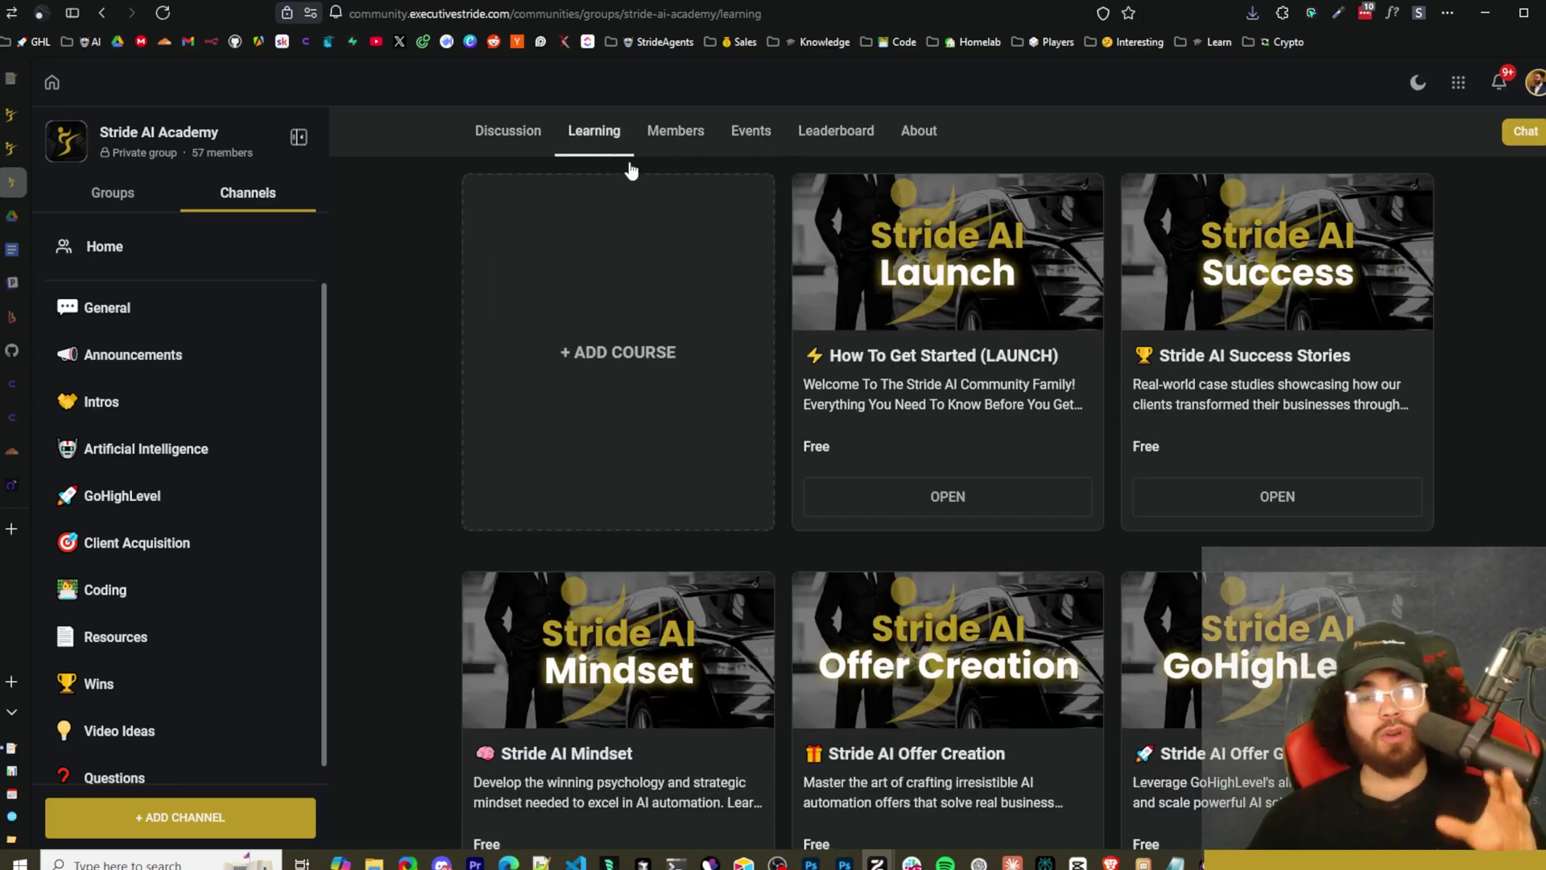
scroll(873, 431, down, 5)
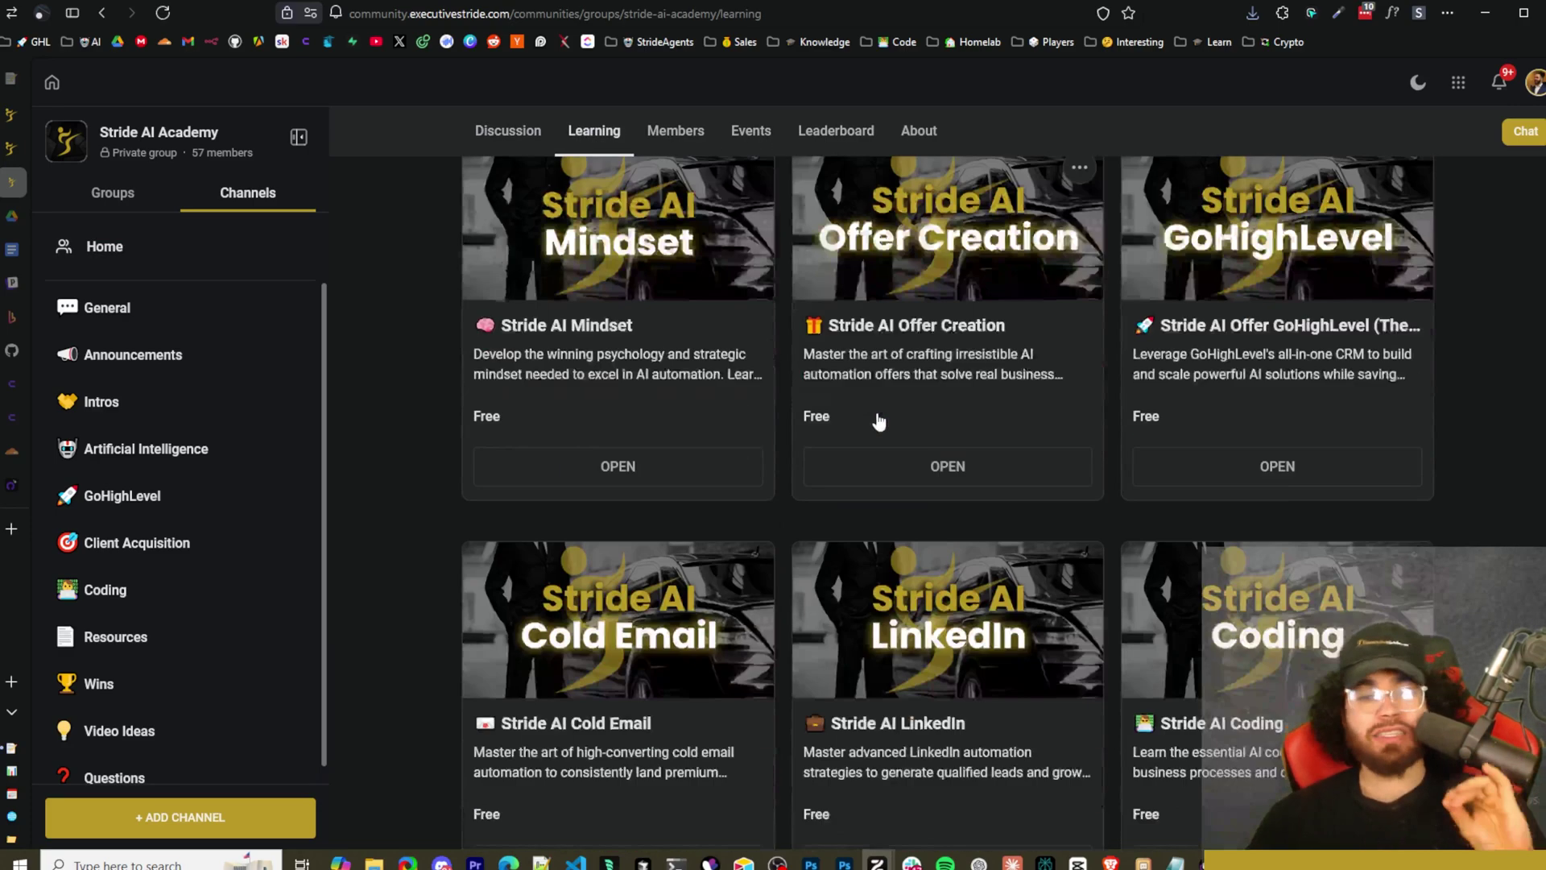
scroll(878, 419, down, 6)
scroll(845, 415, up, 11)
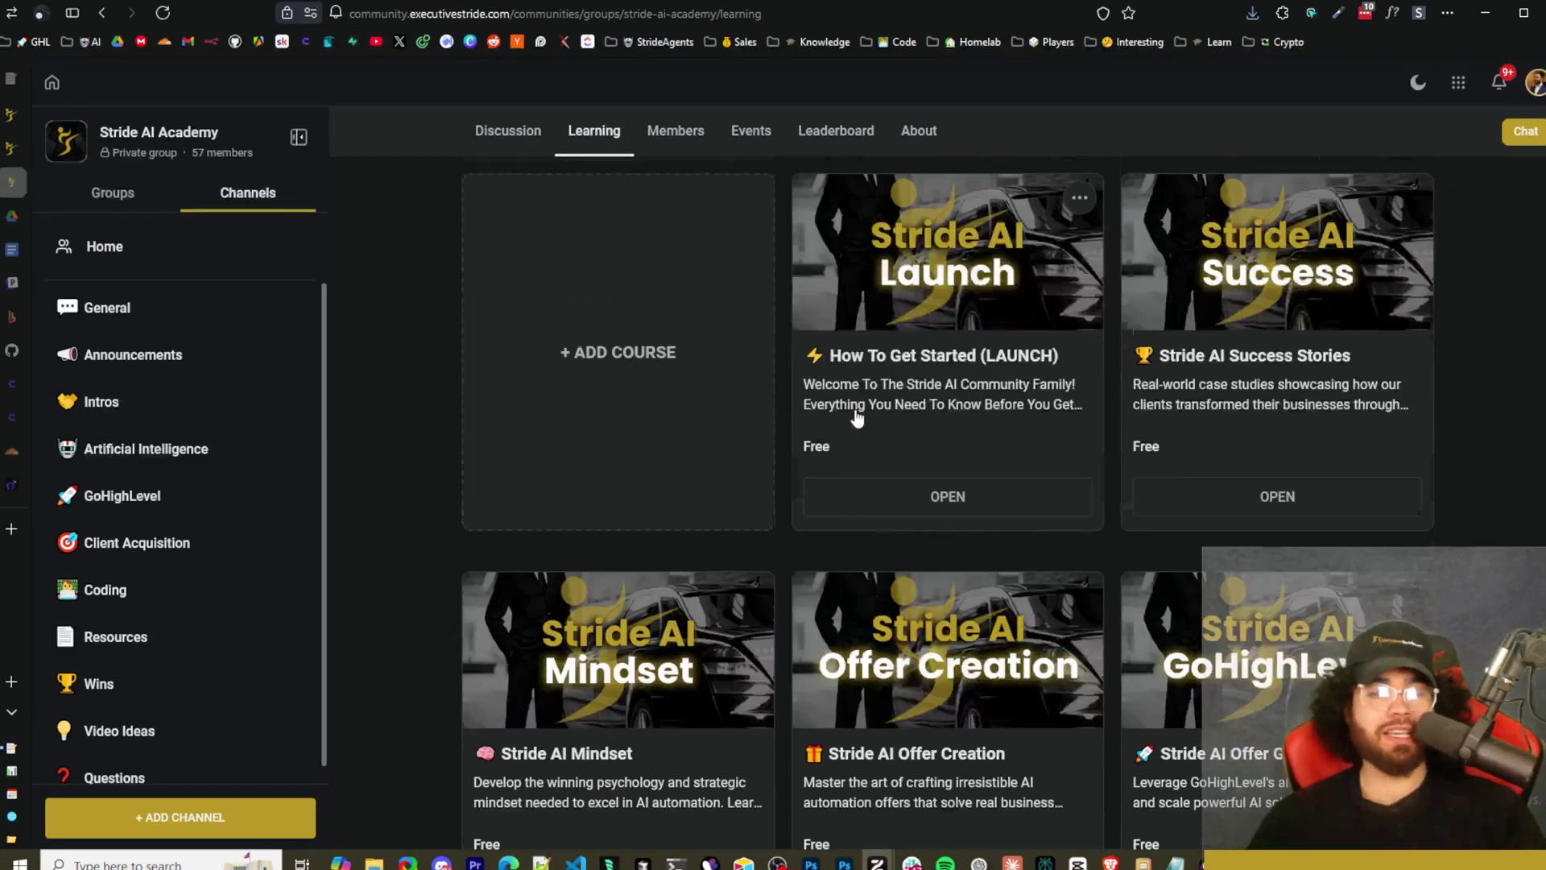